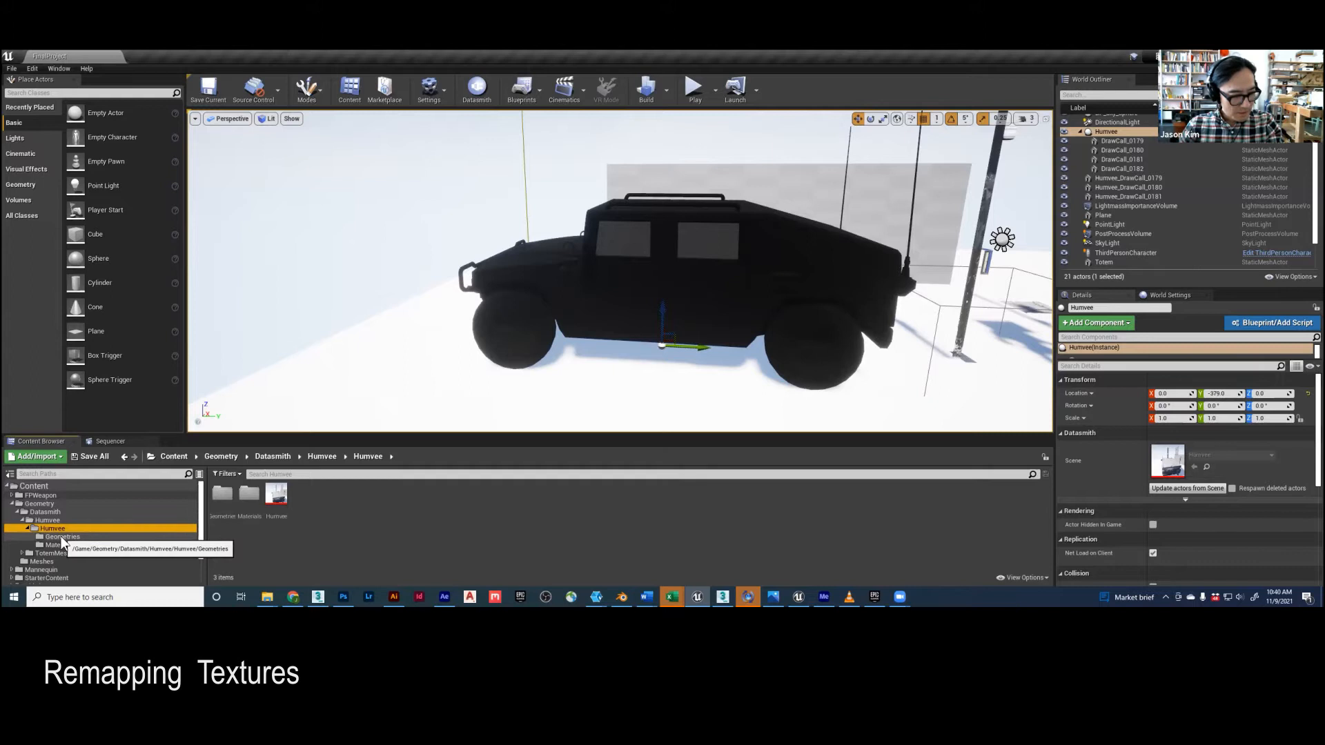
# - Examine the imported Humvee's static meshes in its Geometries folder and the materials in its Materials folder
pyautogui.click(61, 537)
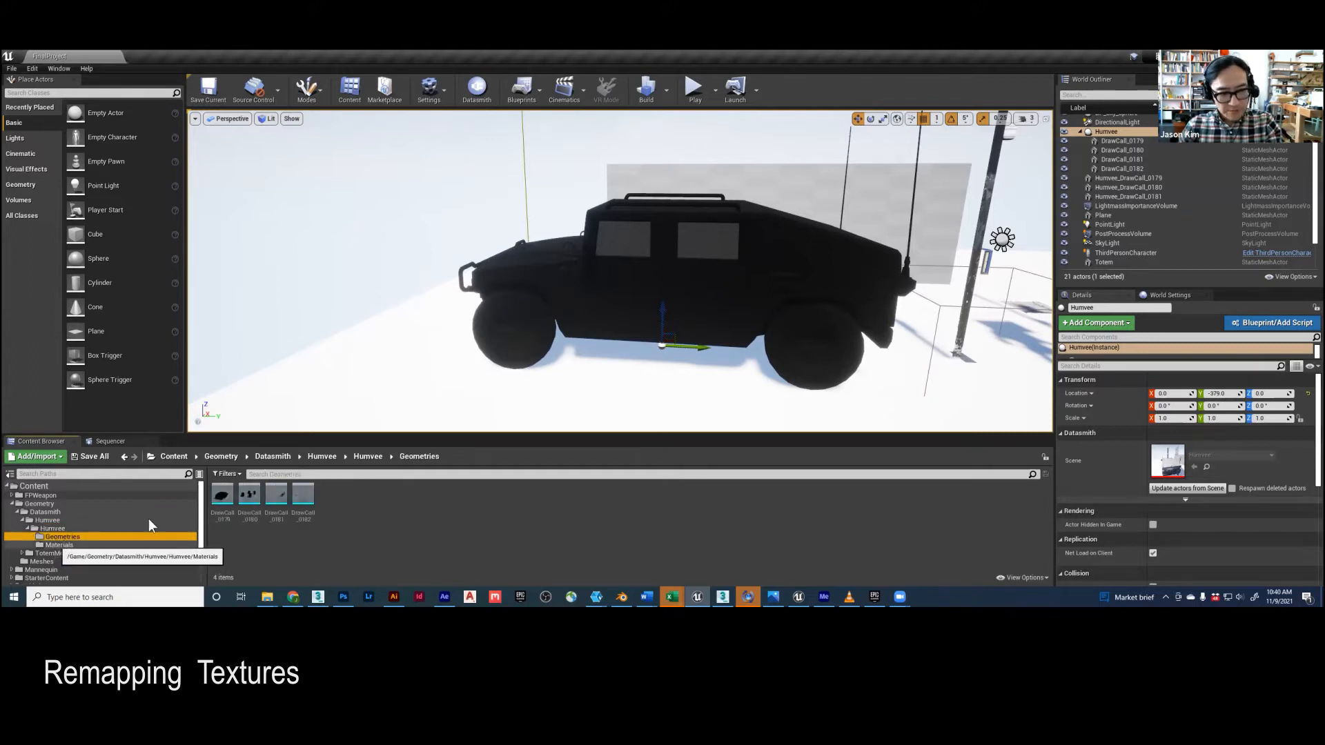
pyautogui.click(223, 495)
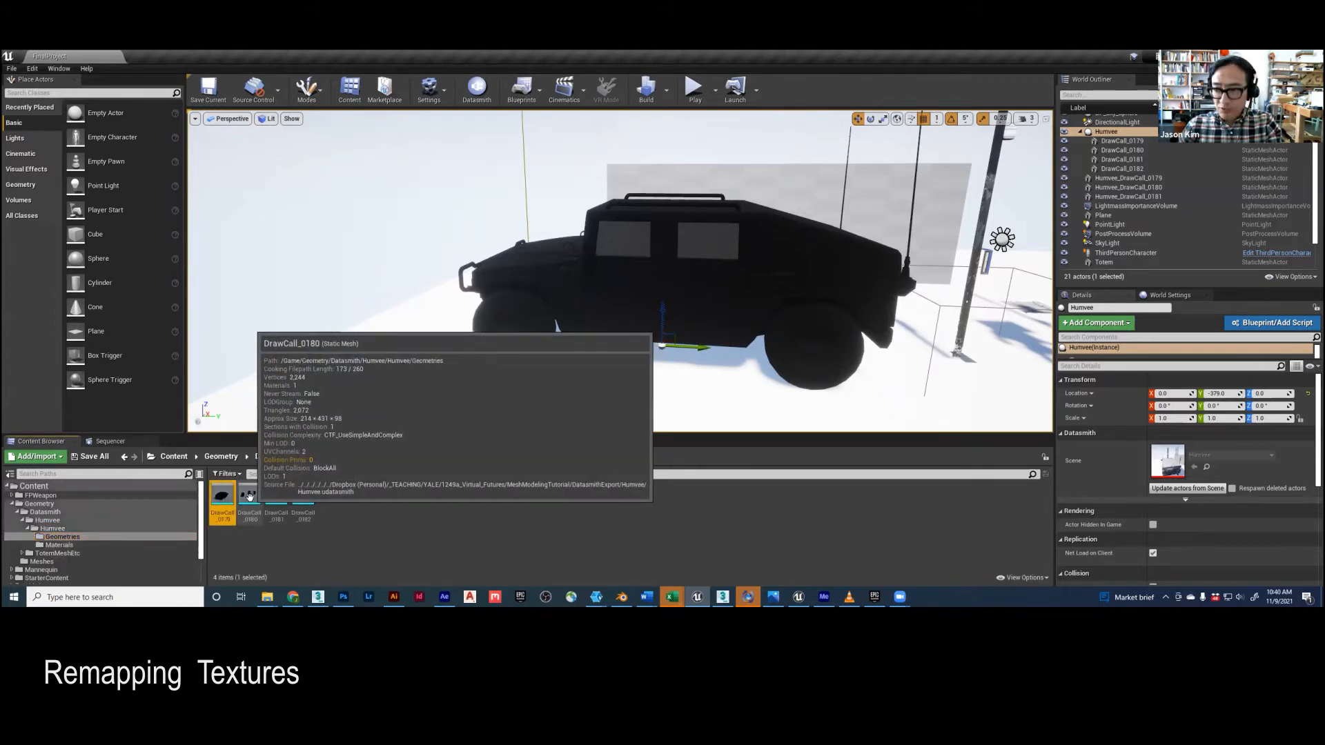
pyautogui.click(59, 545)
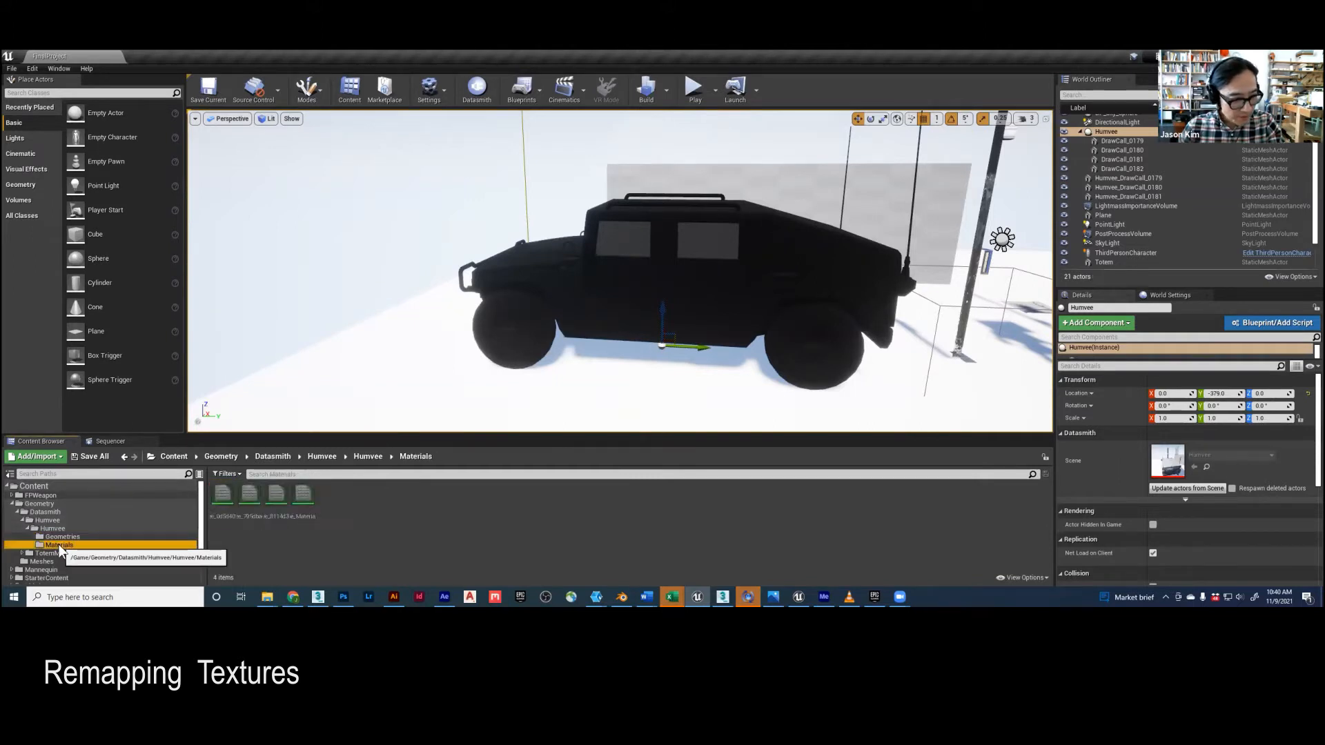
pyautogui.click(222, 495)
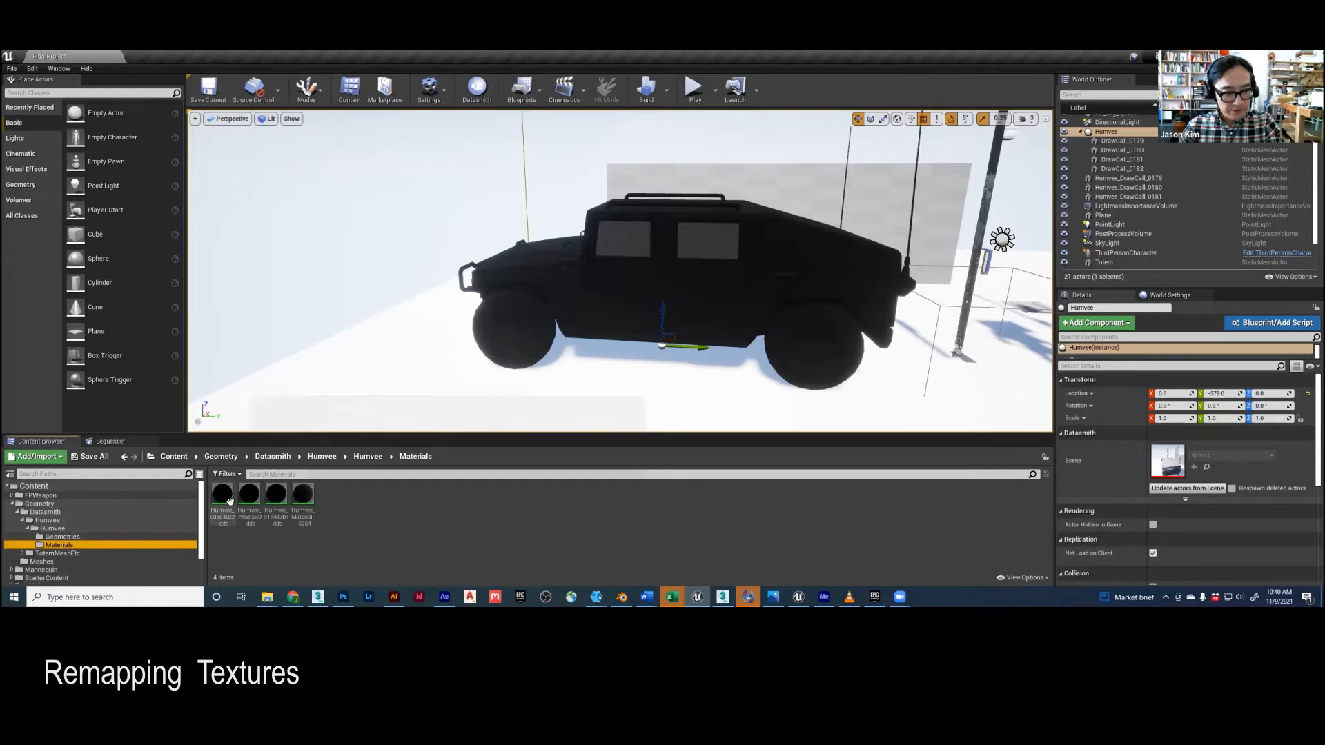
pyautogui.click(251, 499)
pyautogui.click(278, 498)
pyautogui.click(303, 498)
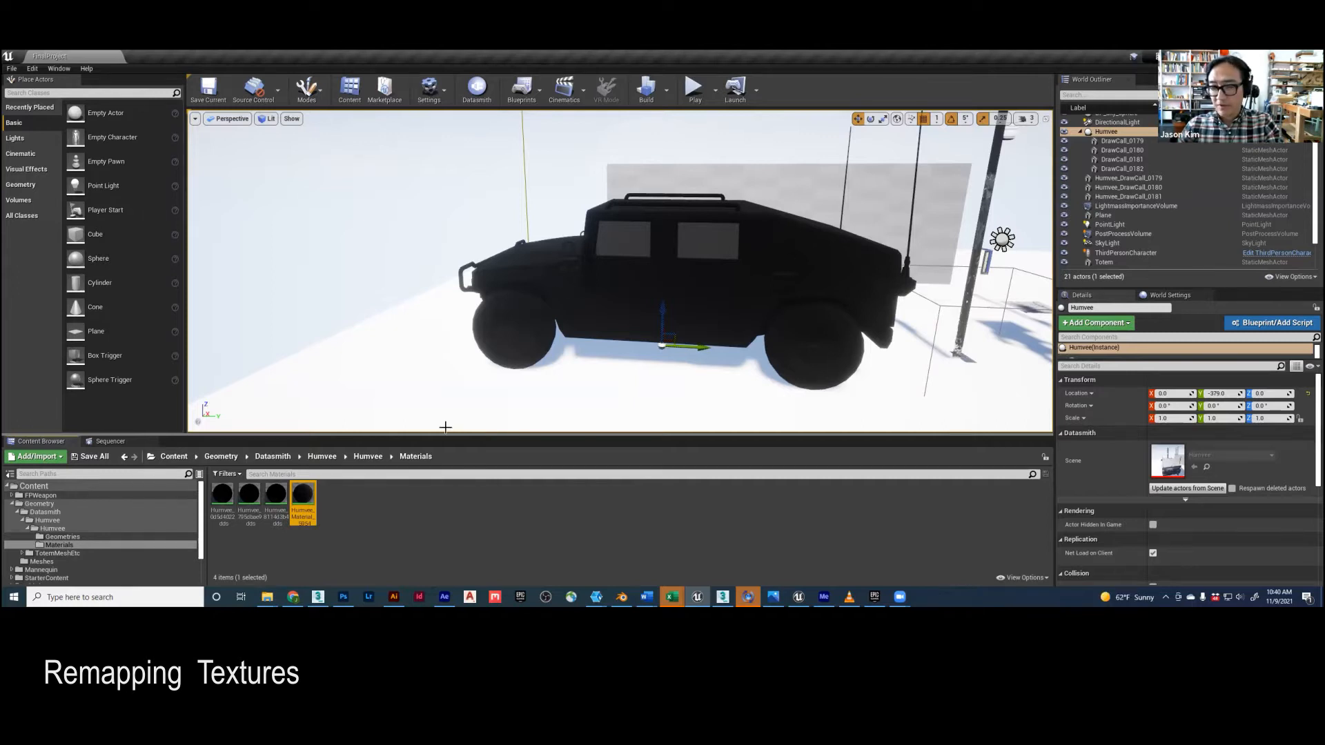
pyautogui.click(249, 494)
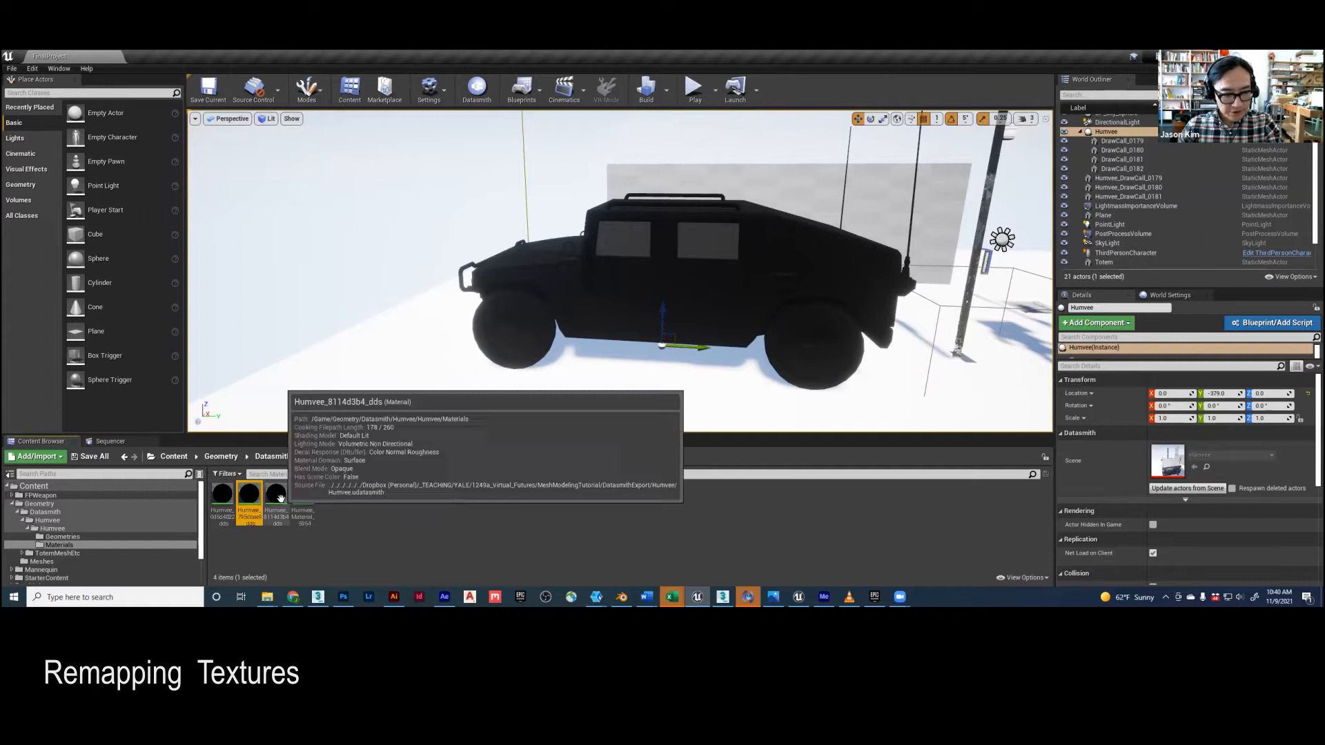
pyautogui.click(302, 495)
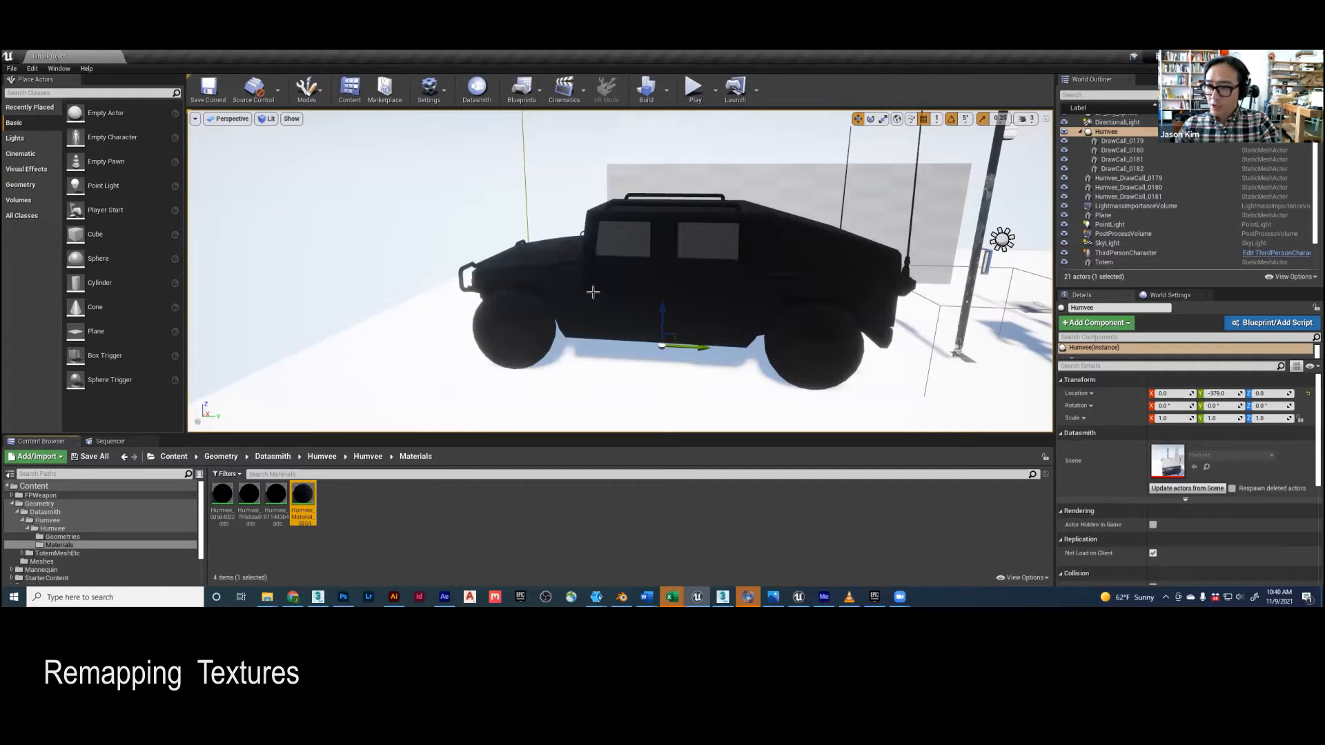
pyautogui.moveTo(440, 277)
pyautogui.mouseDown(button='right')
pyautogui.moveTo(497, 291)
pyautogui.moveTo(440, 277)
pyautogui.mouseUp(button='right')
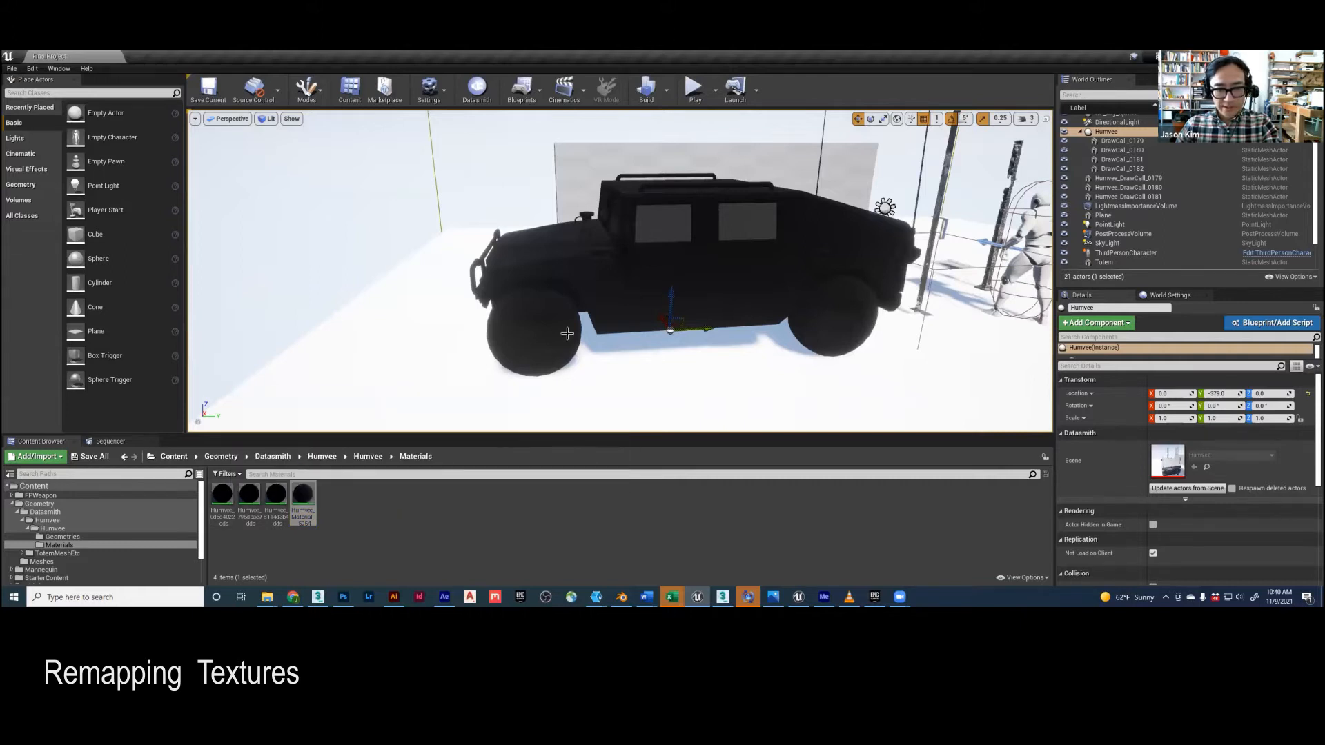
pyautogui.click(275, 493)
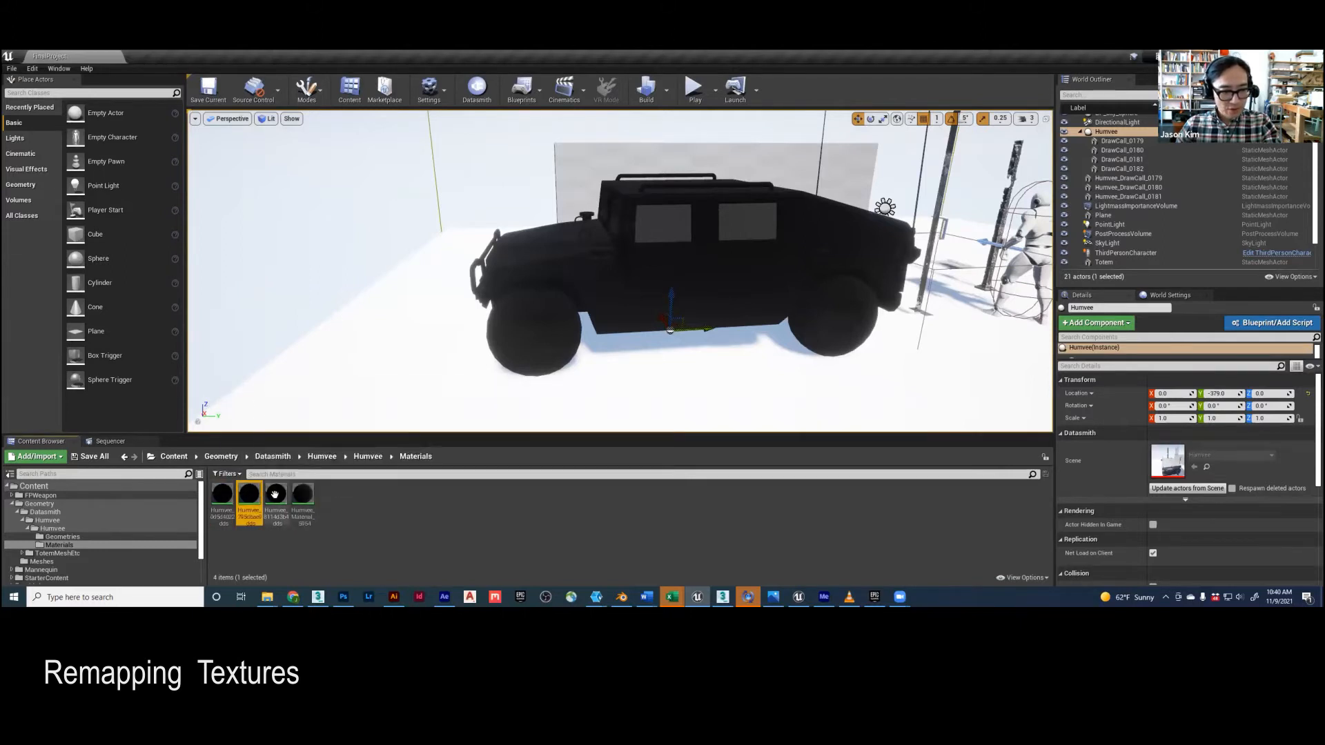
pyautogui.click(303, 493)
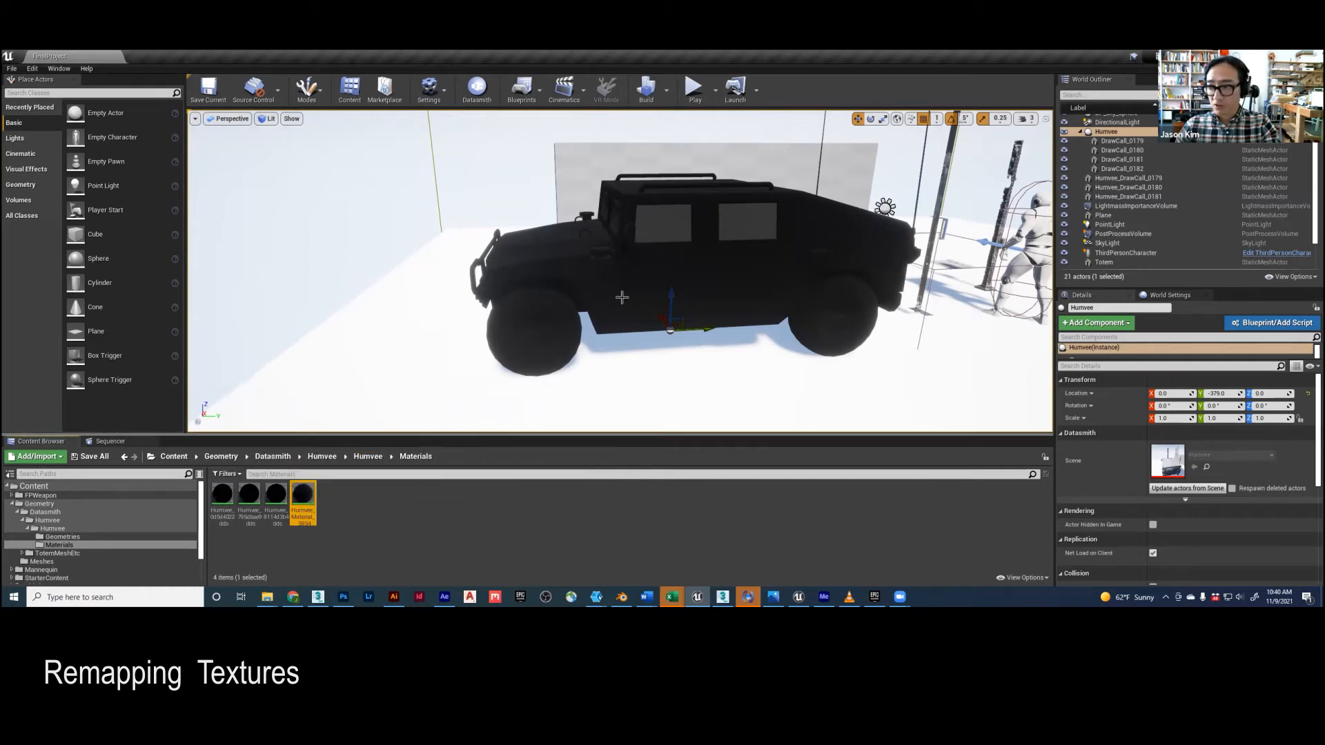
pyautogui.click(223, 494)
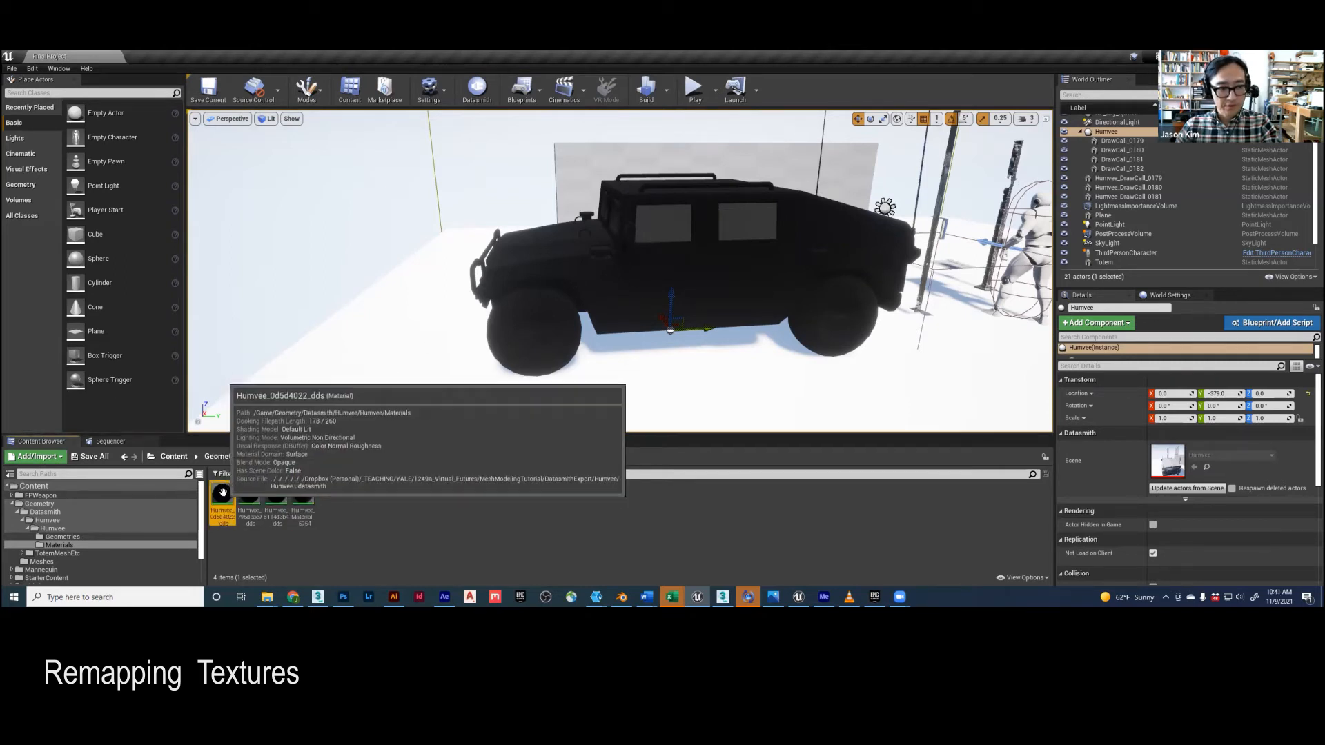
# - Open the Humvee_0d5d4022_dds material and examine its node graph from the source nodes to the material output
pyautogui.doubleClick(224, 493)
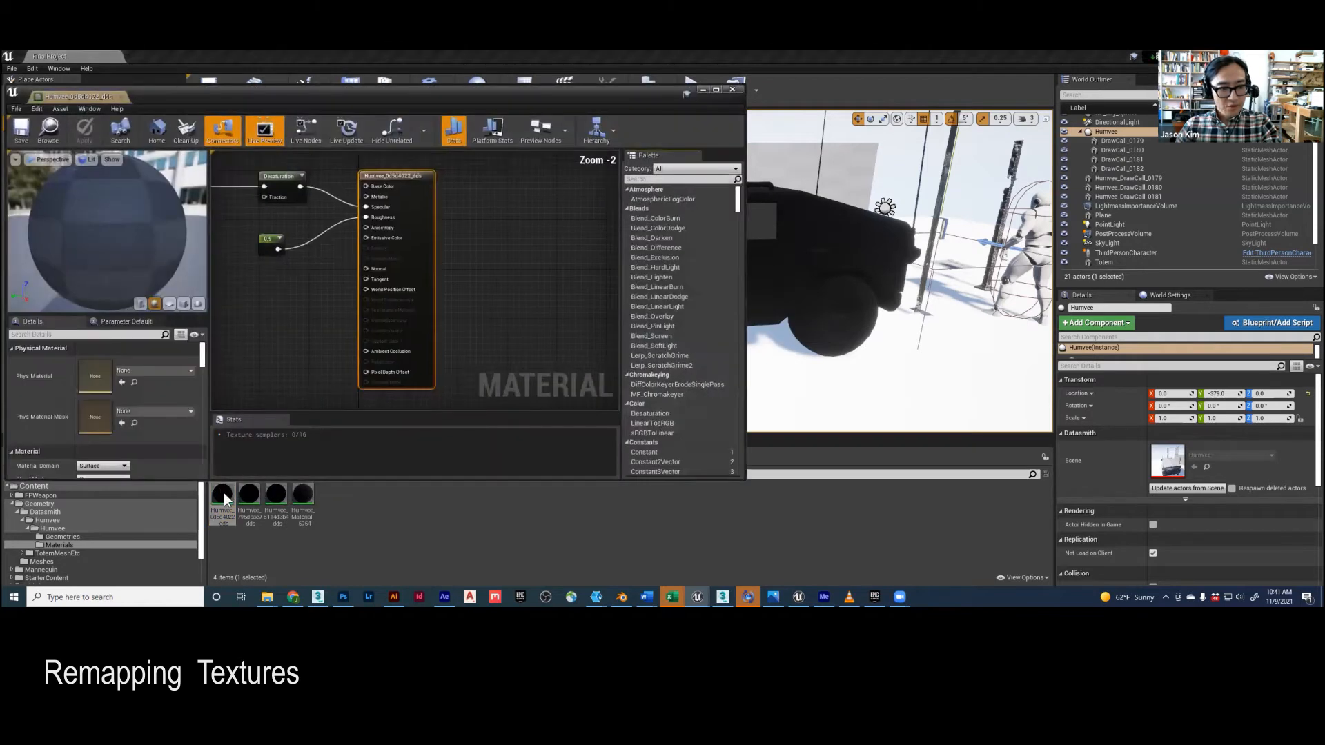
pyautogui.moveTo(466, 89); pyautogui.dragTo(629, 83)
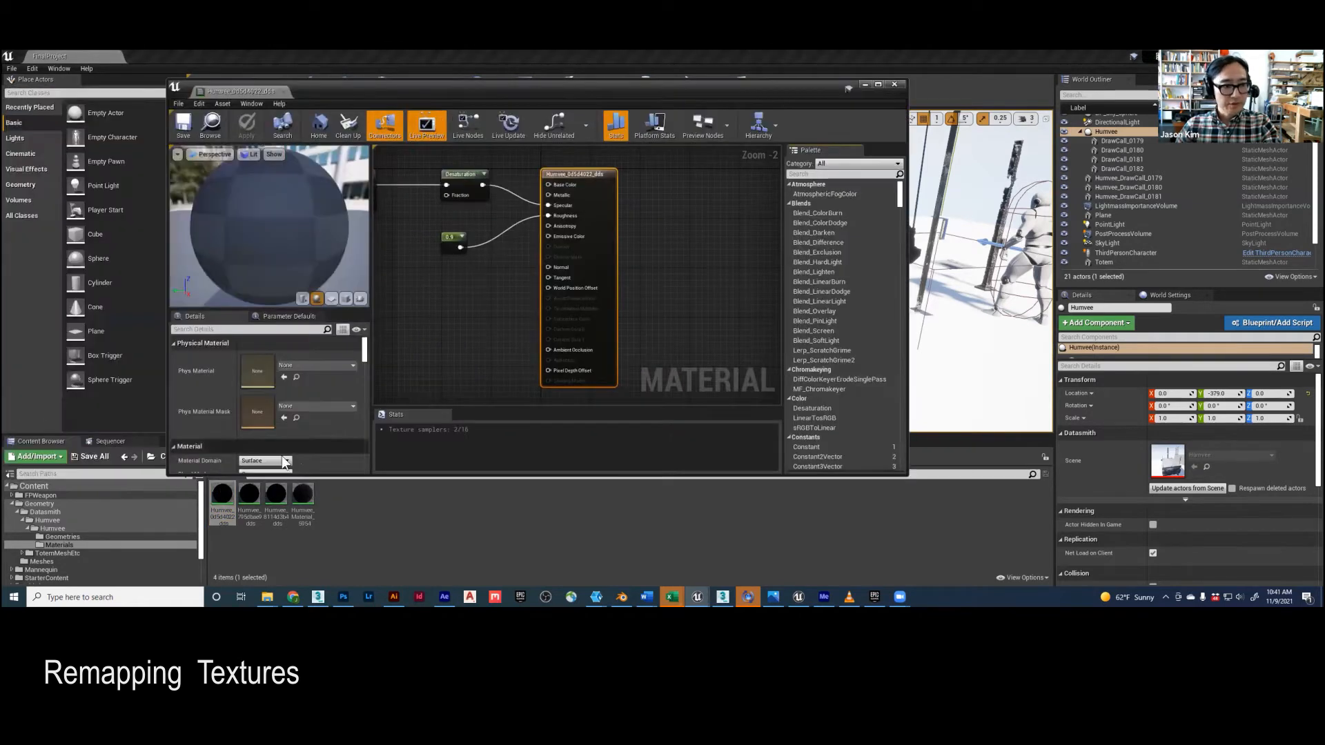
pyautogui.scroll(-4, 623, 309)
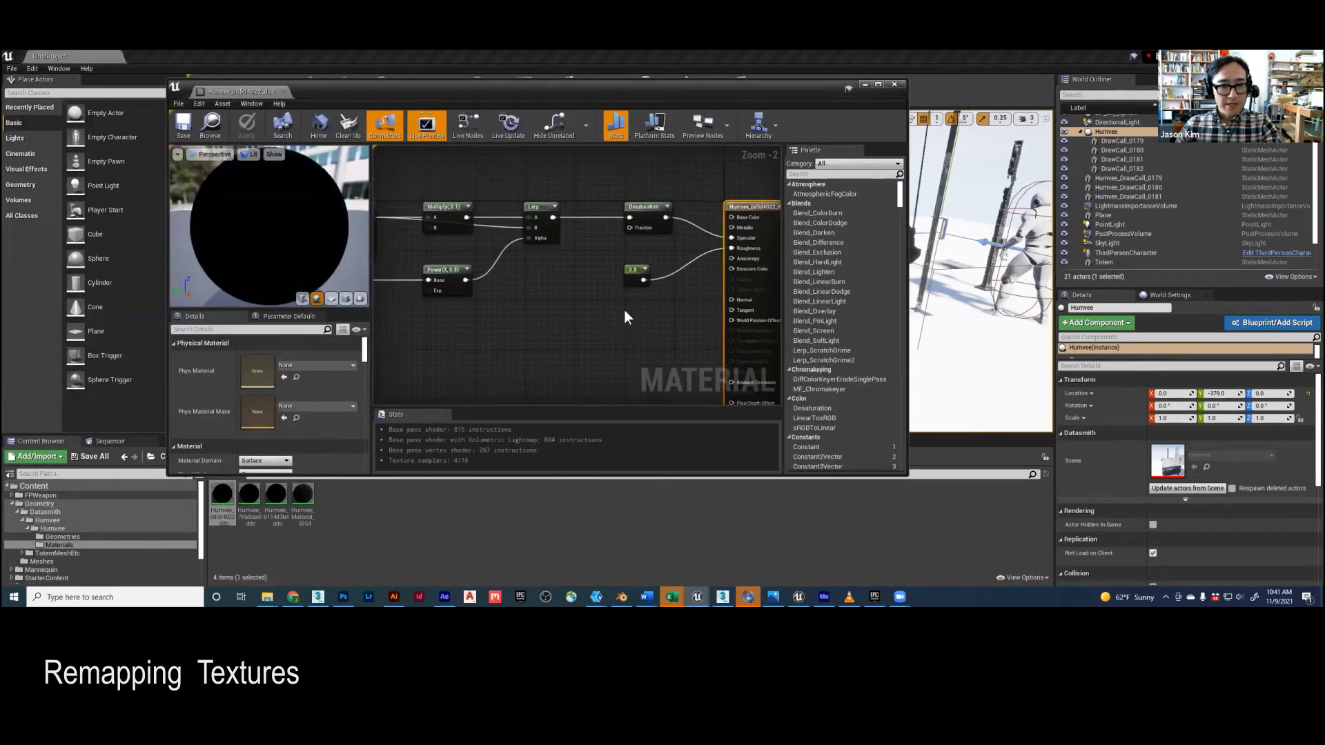
pyautogui.scroll(-6, 545, 279)
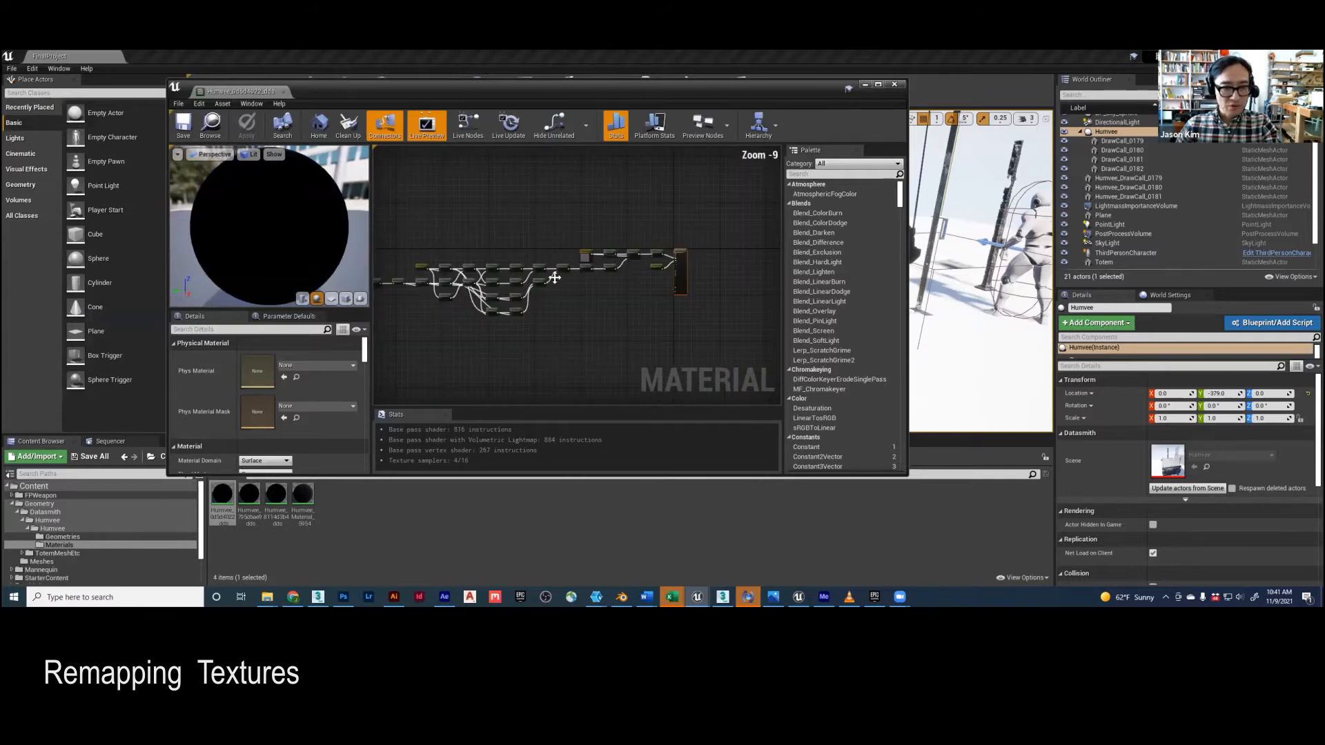
pyautogui.scroll(5, 419, 280)
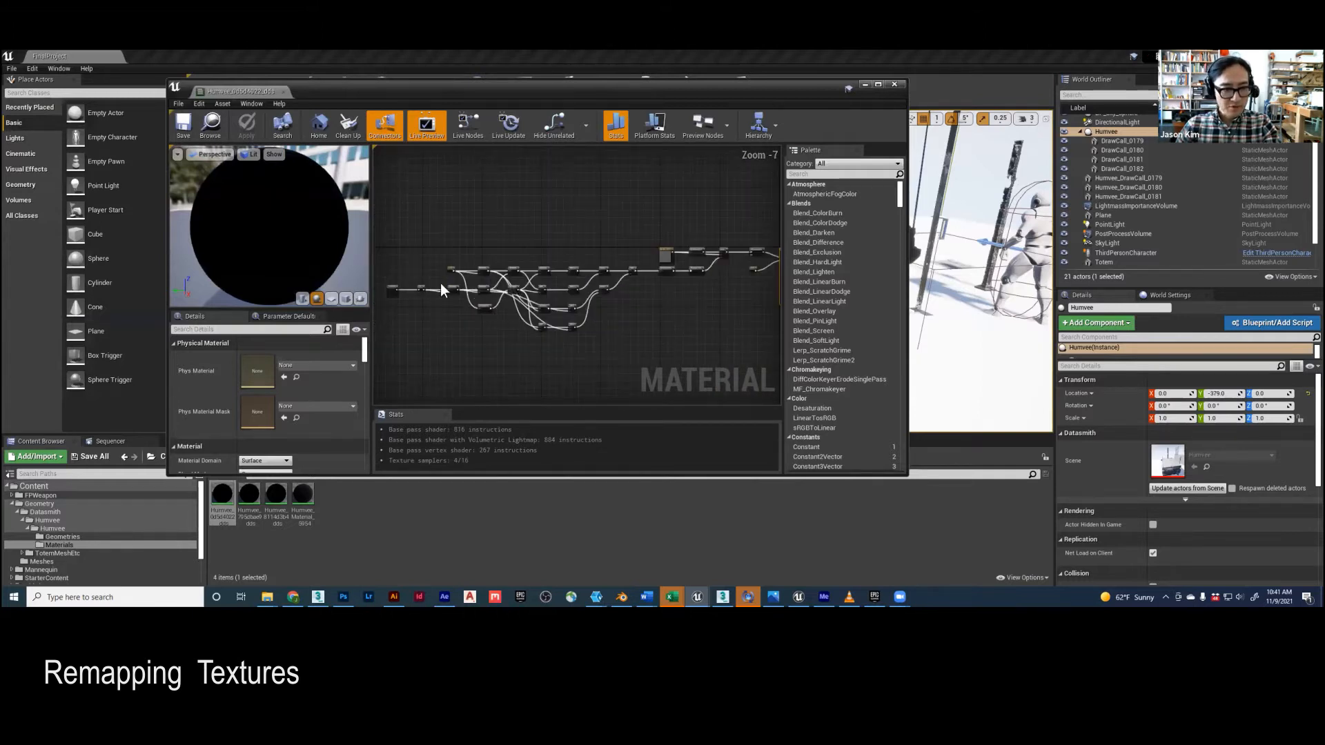
pyautogui.scroll(2, 694, 255)
pyautogui.scroll(6, 704, 261)
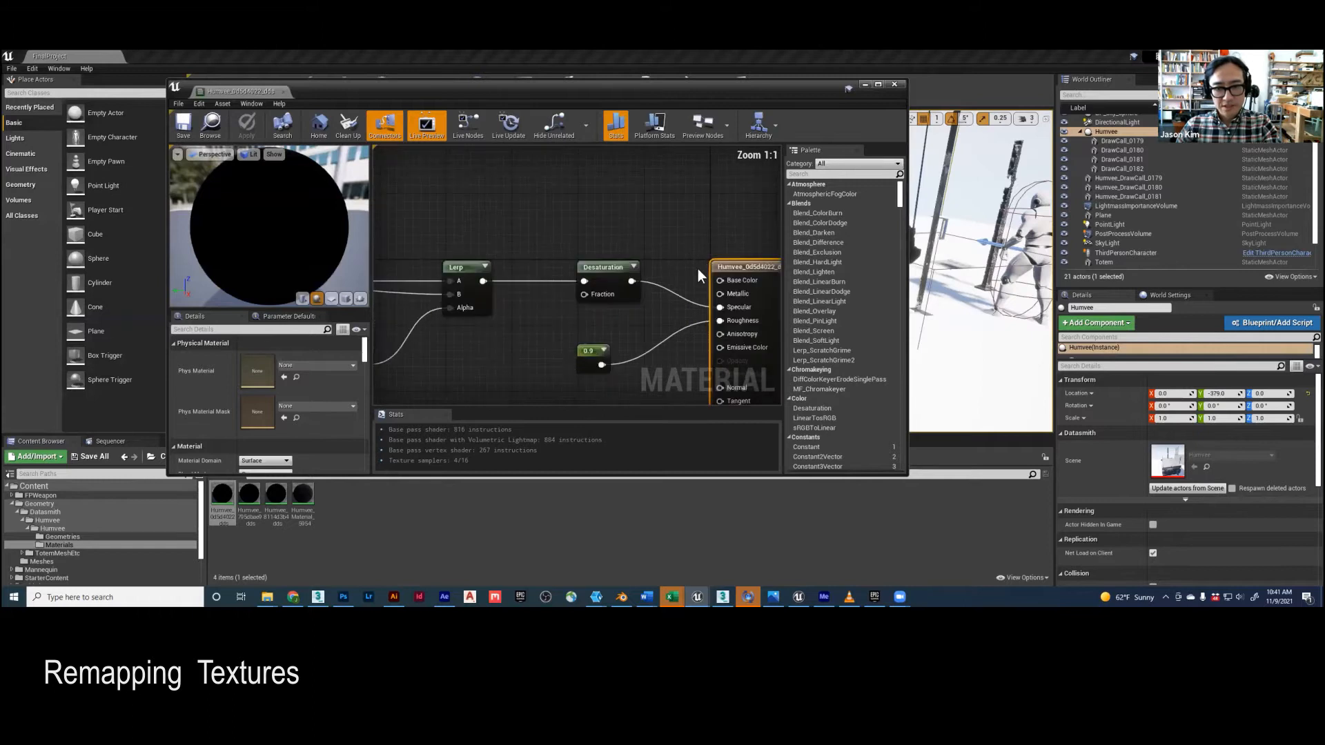
pyautogui.scroll(-4, 653, 208)
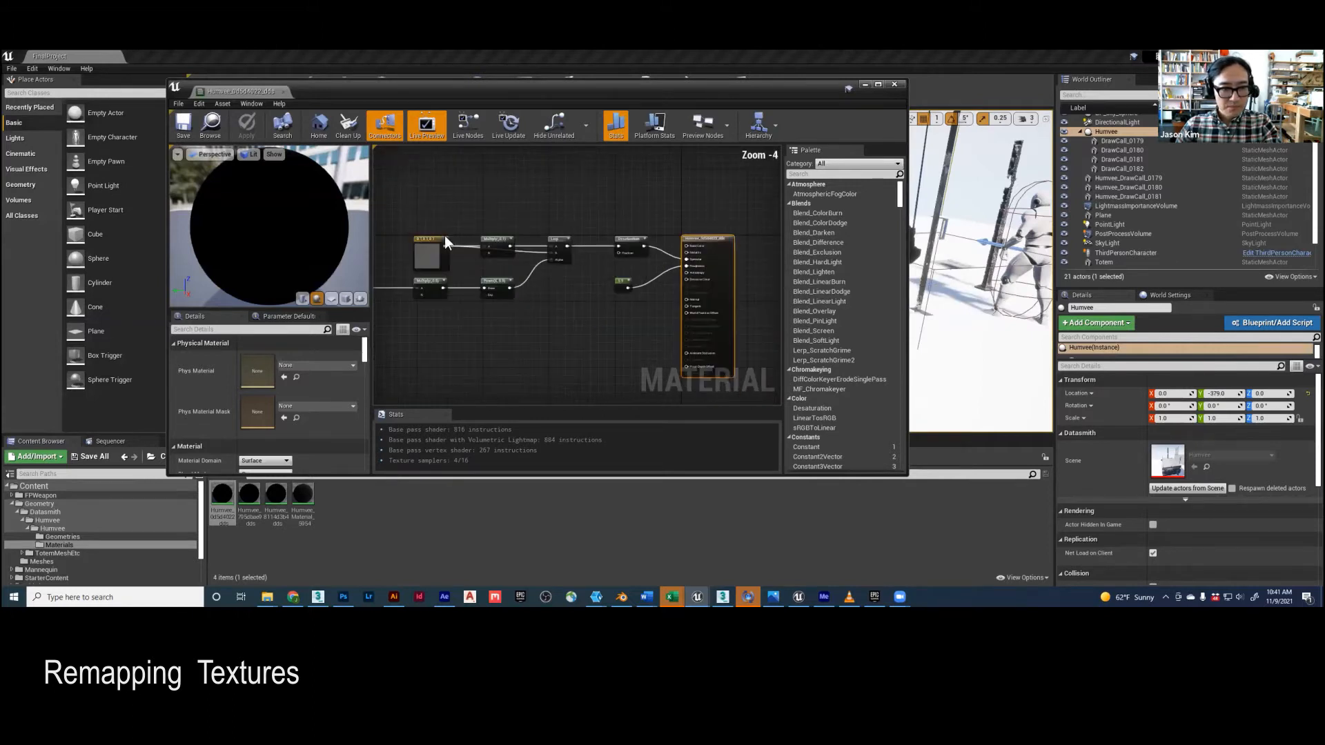
# - Disconnect the grey 0.1,0.1,0.1 constant node and move it above the Lerp node
pyautogui.click(421, 242)
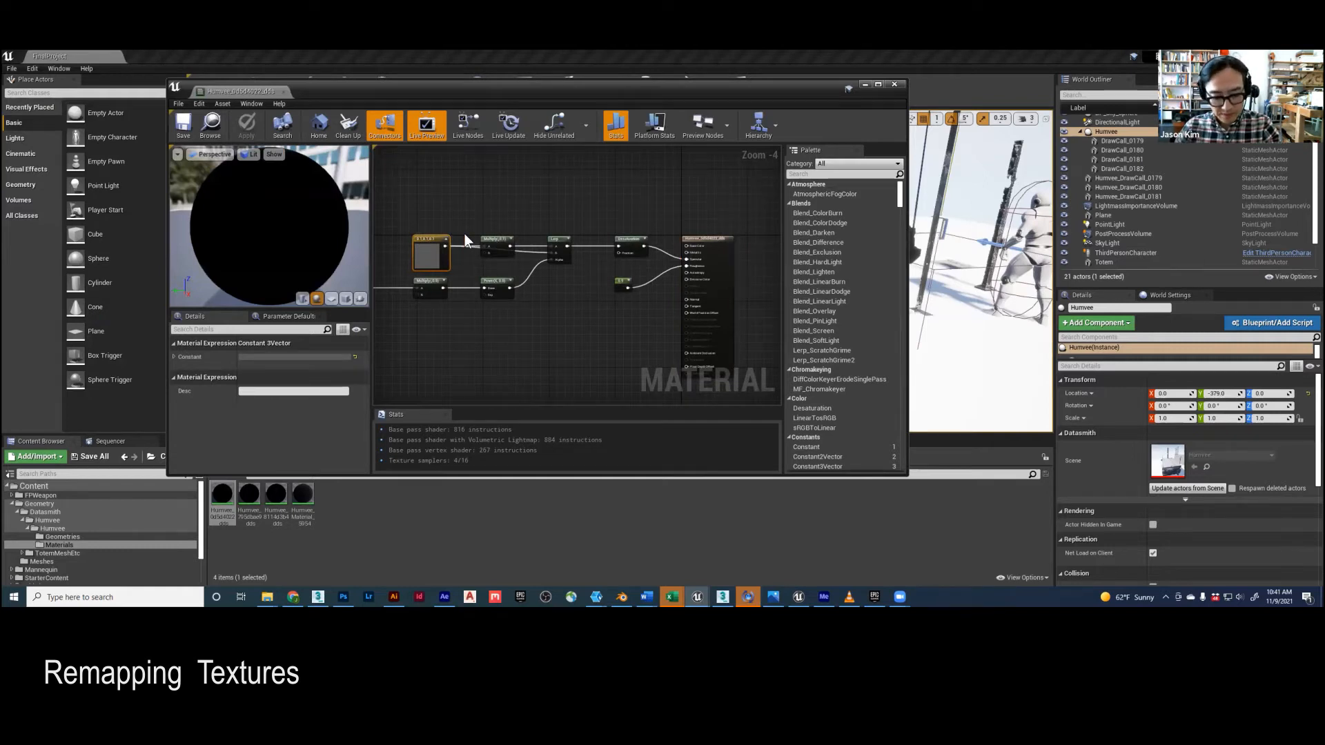
pyautogui.moveTo(431, 253); pyautogui.dragTo(596, 221)
pyautogui.scroll(3, 585, 200)
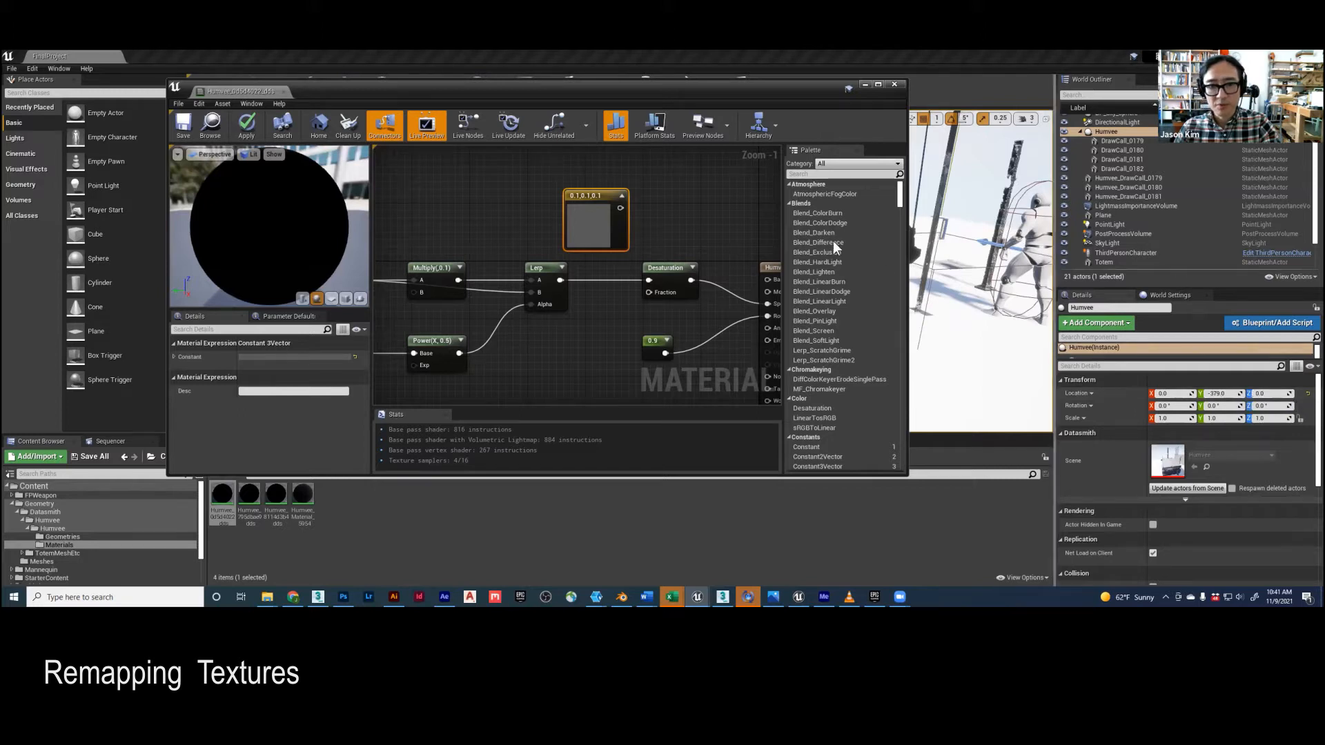
# - Add a Constant3Vector node to the material graph and place it above the Desaturation node
pyautogui.moveTo(705, 212); pyautogui.dragTo(616, 218, button='right')
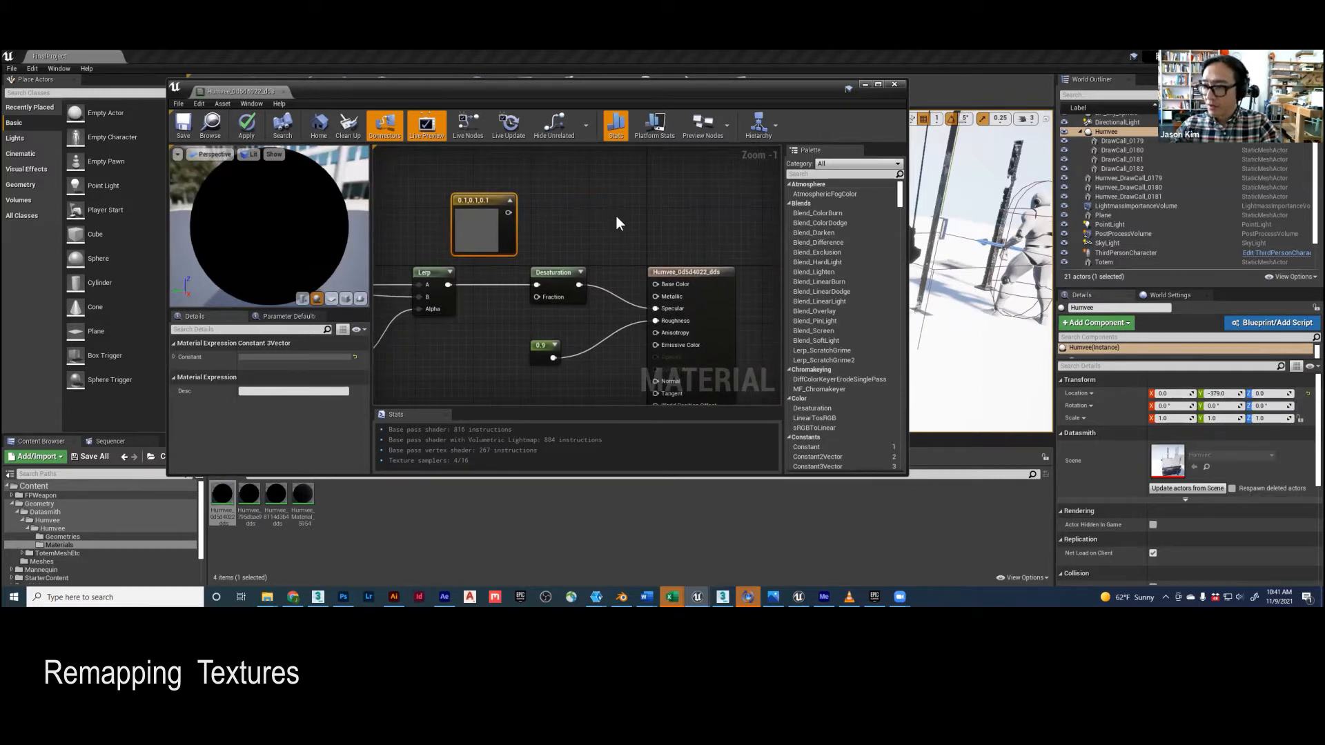
pyautogui.rightClick(571, 210)
pyautogui.write('vector')
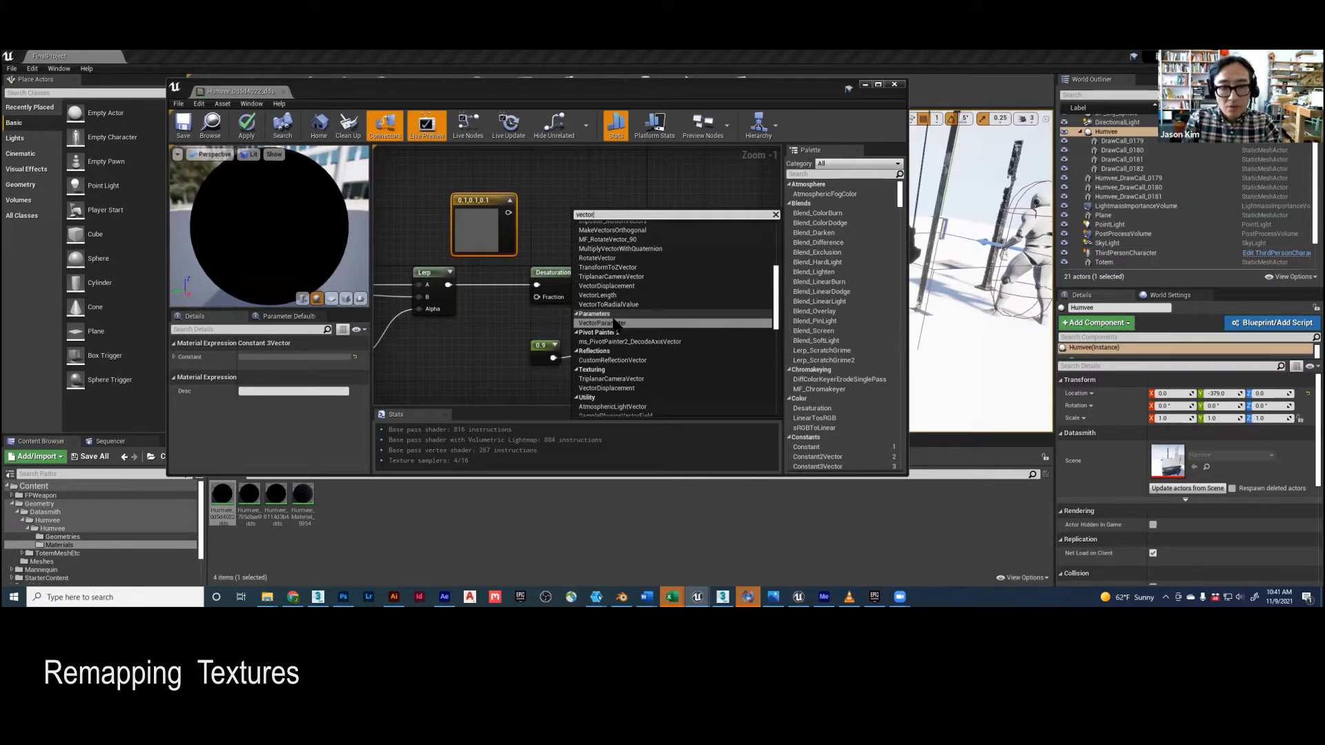
pyautogui.press('BackSpace')
pyautogui.press('BackSpace')
pyautogui.press('BackSpace')
pyautogui.write('3')
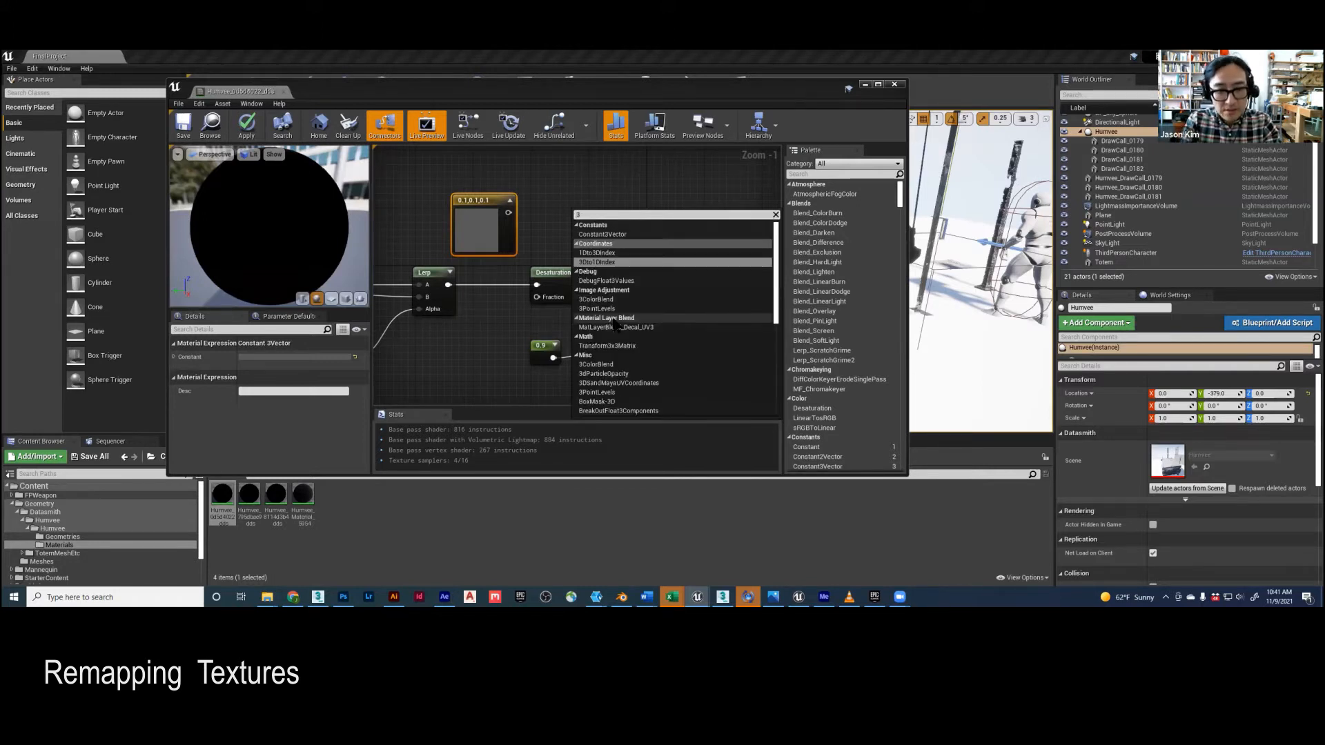
pyautogui.click(603, 233)
pyautogui.moveTo(602, 208); pyautogui.dragTo(589, 195)
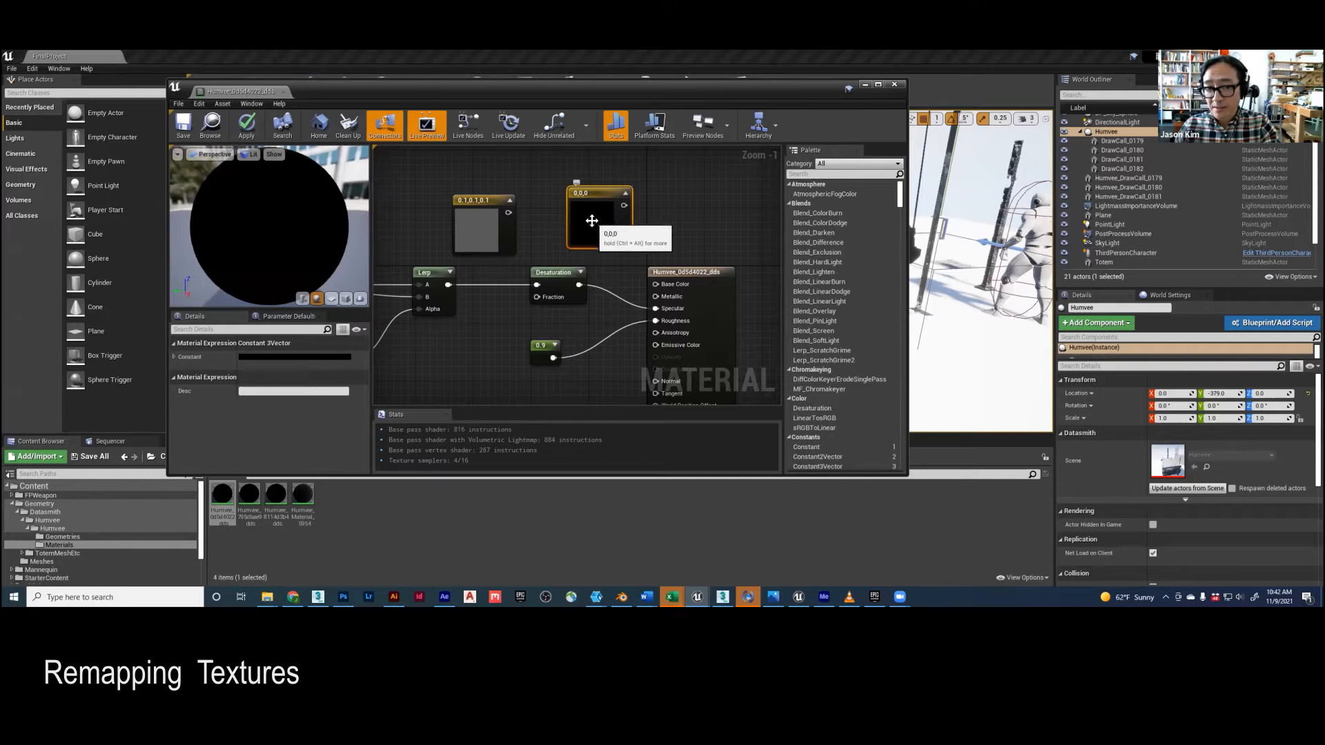
# - Set the new Constant3Vector's colour to a pinkish purple with RGB values of about 0.806, 0.27, 1
pyautogui.doubleClick(591, 220)
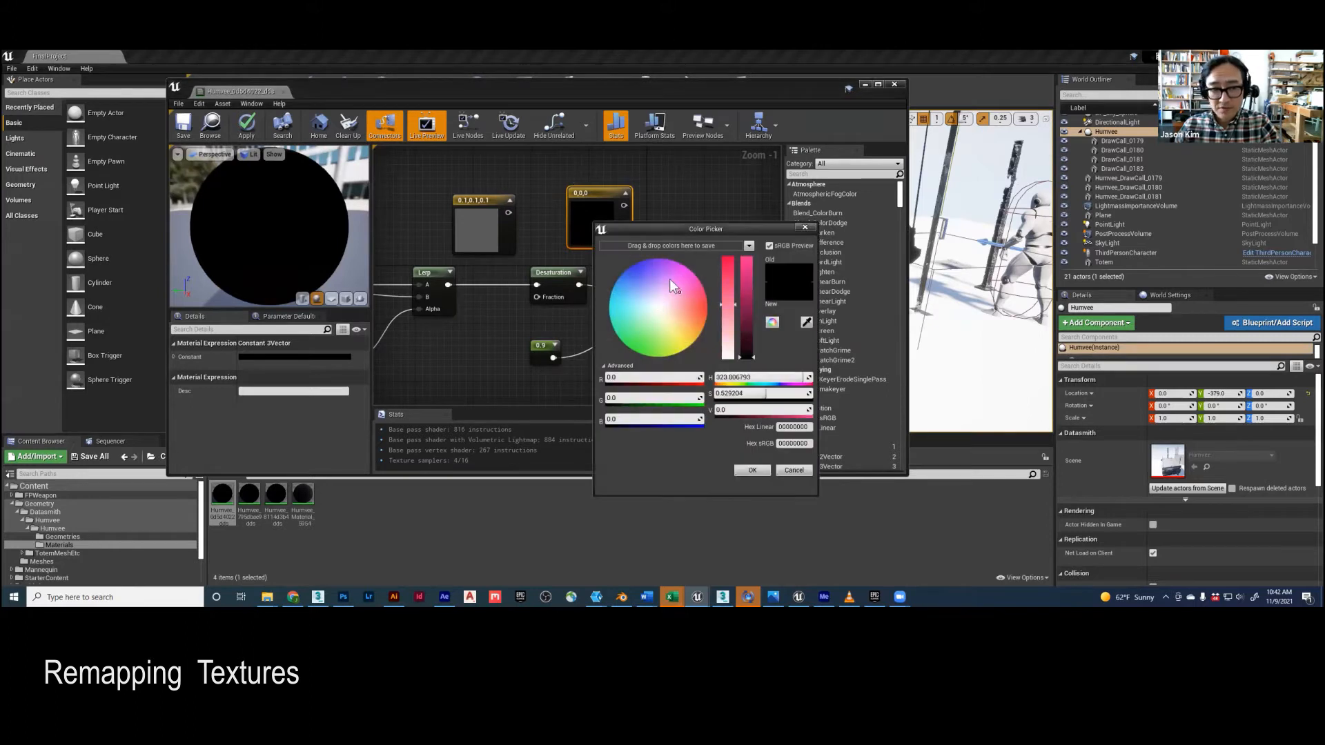
pyautogui.moveTo(676, 293); pyautogui.dragTo(665, 271)
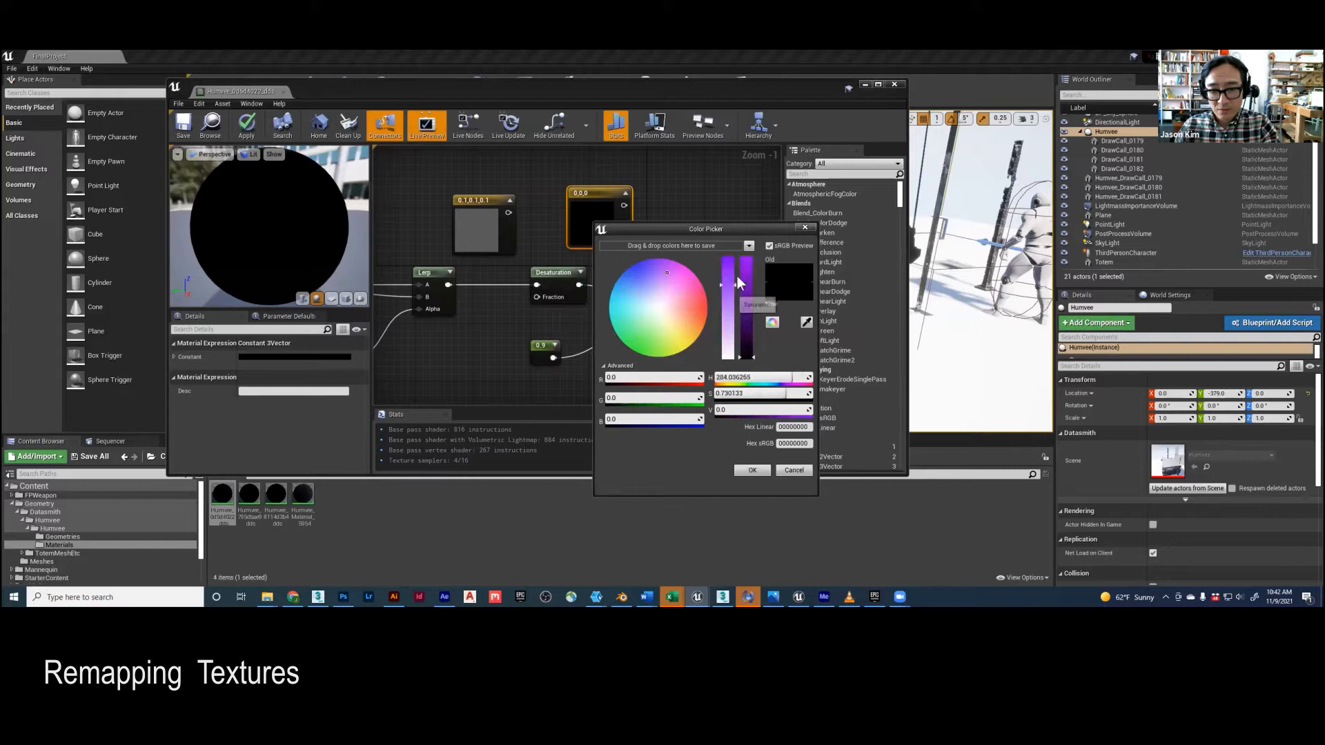
pyautogui.moveTo(749, 354); pyautogui.dragTo(747, 254)
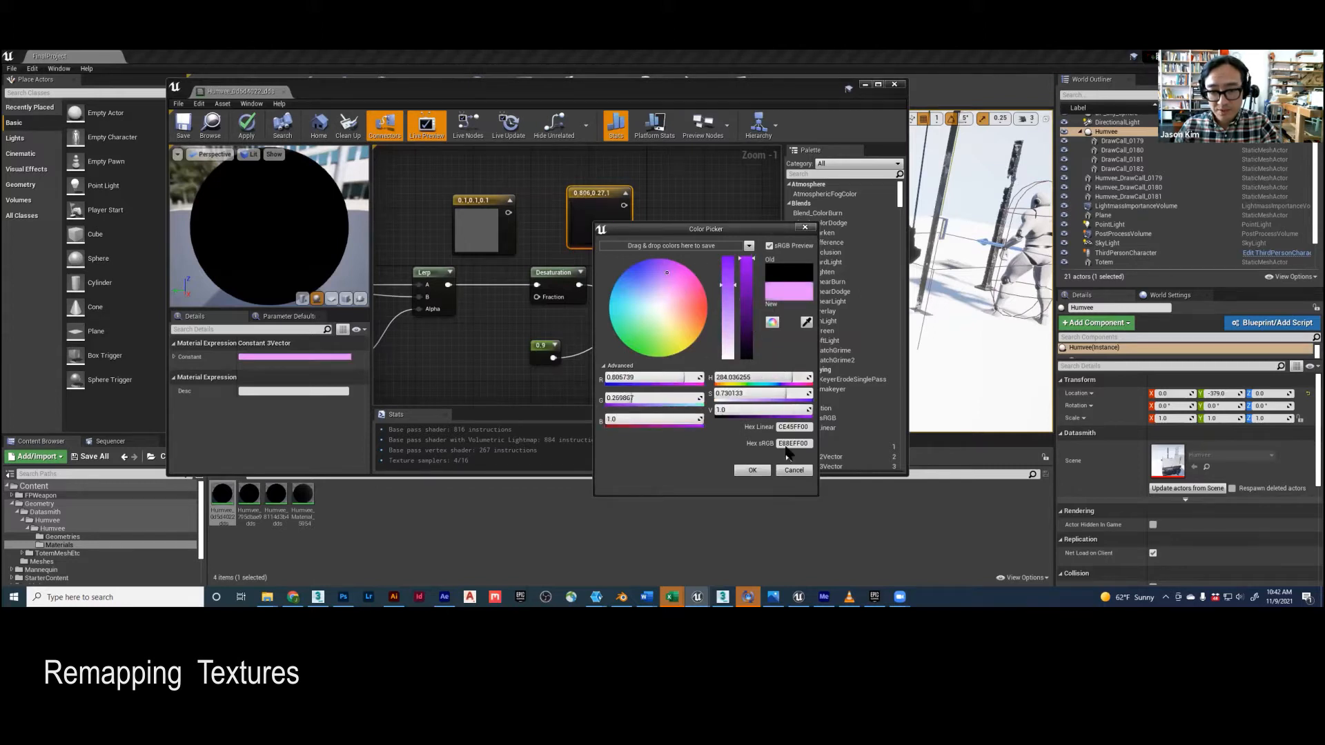
pyautogui.click(757, 472)
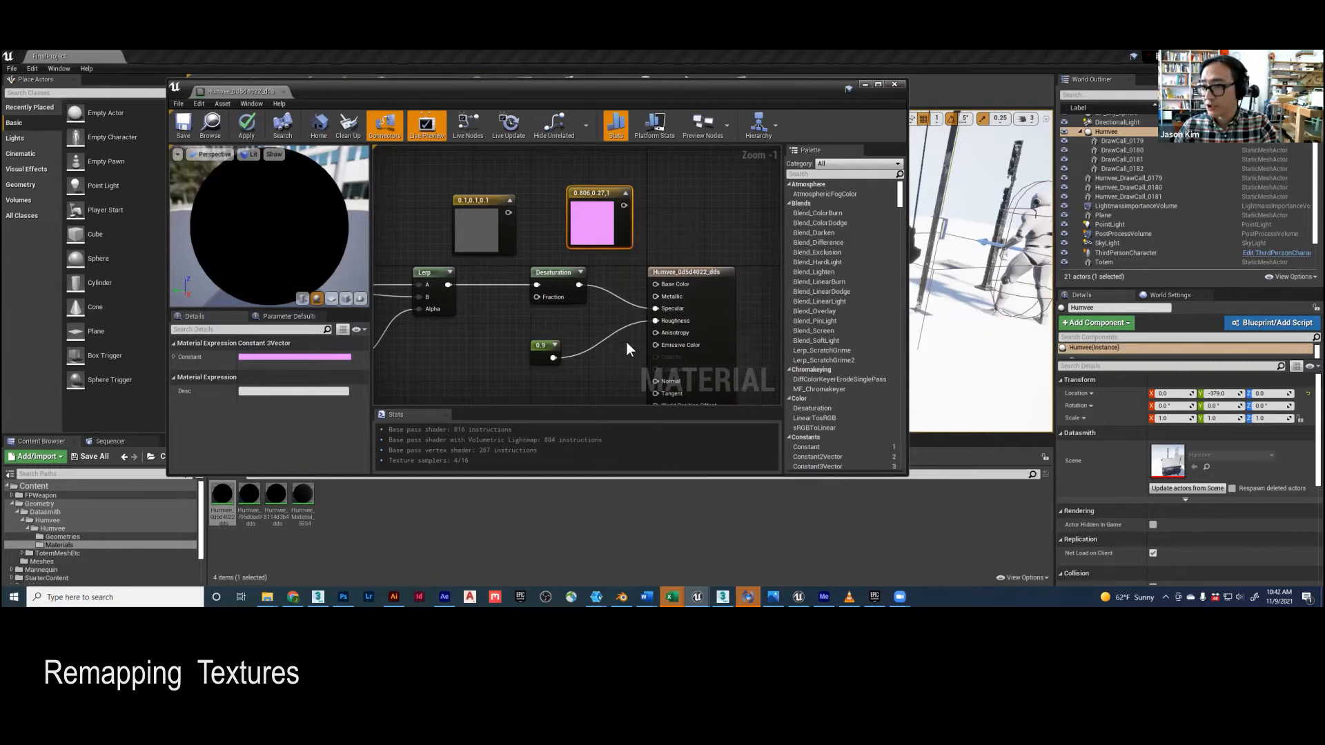
# - Connect the pink vector to the material's Base Color, apply the change and close the material to check the vehicle
pyautogui.moveTo(623, 205); pyautogui.dragTo(655, 284)
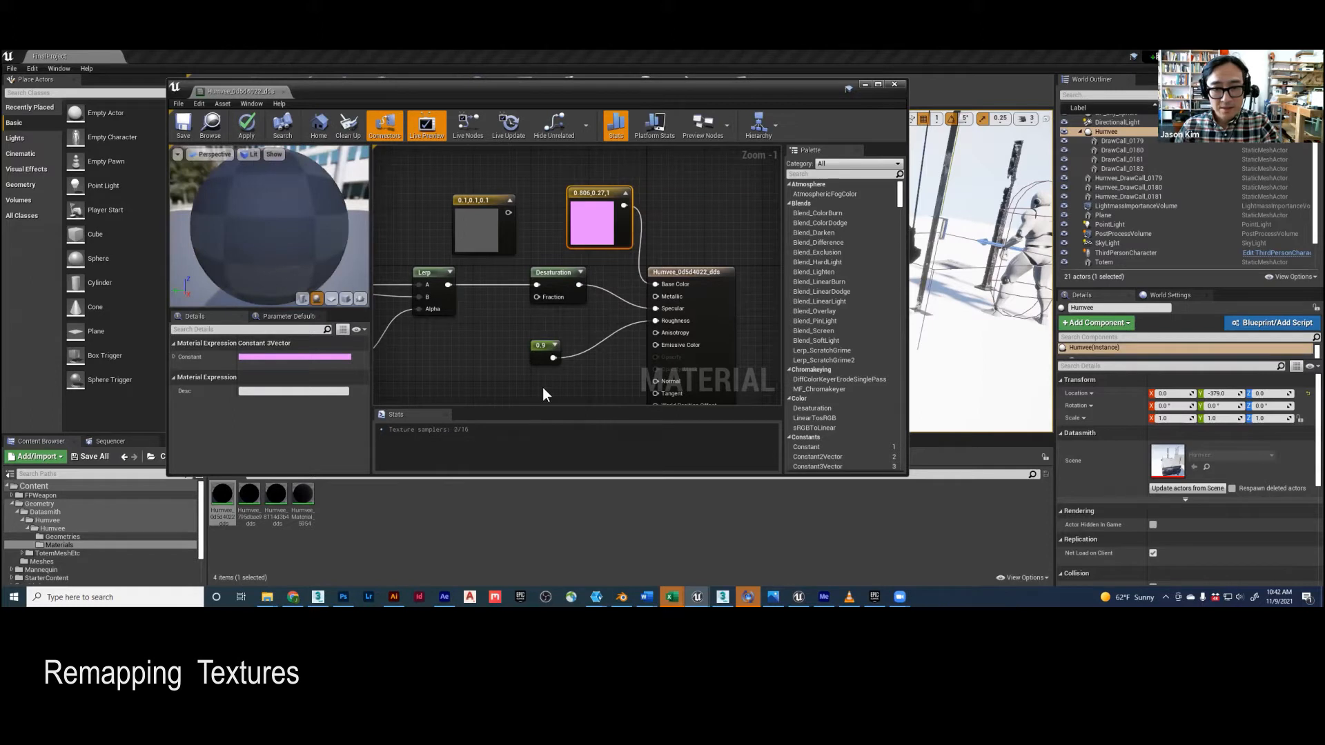
pyautogui.click(247, 127)
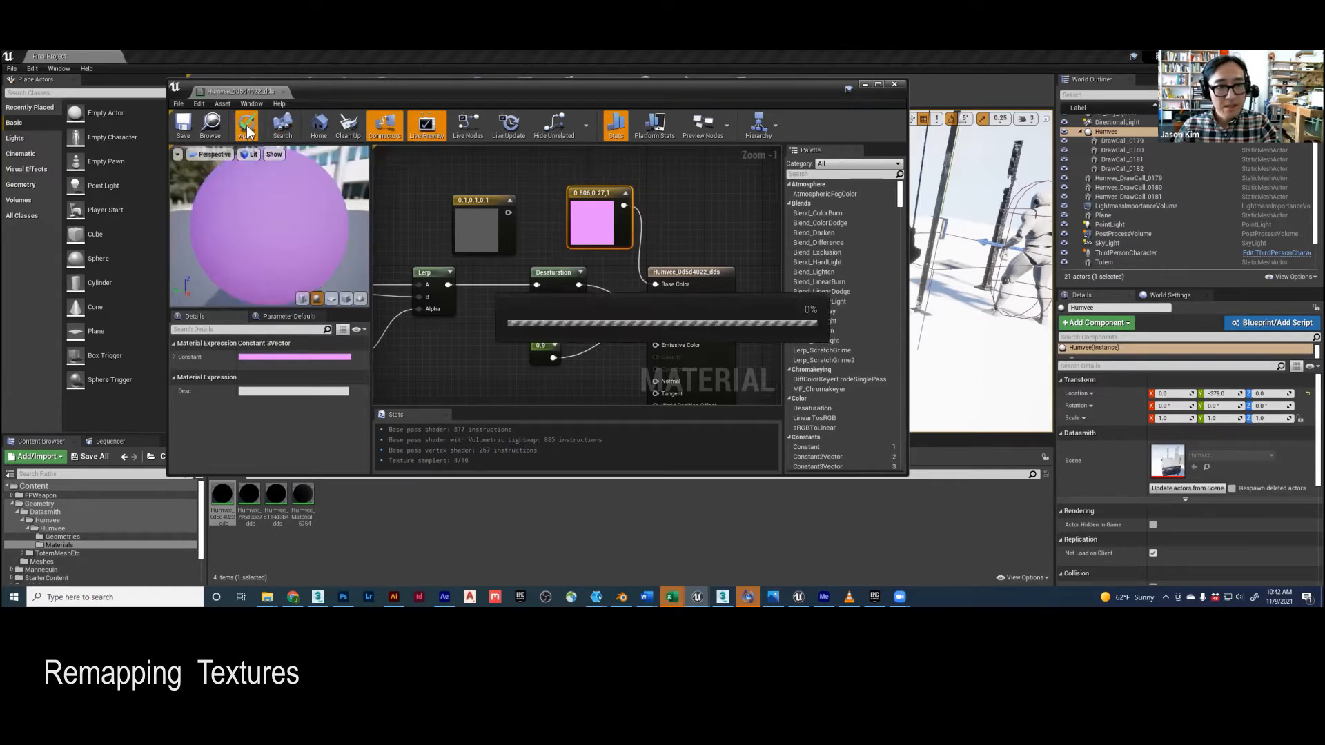
pyautogui.click(896, 84)
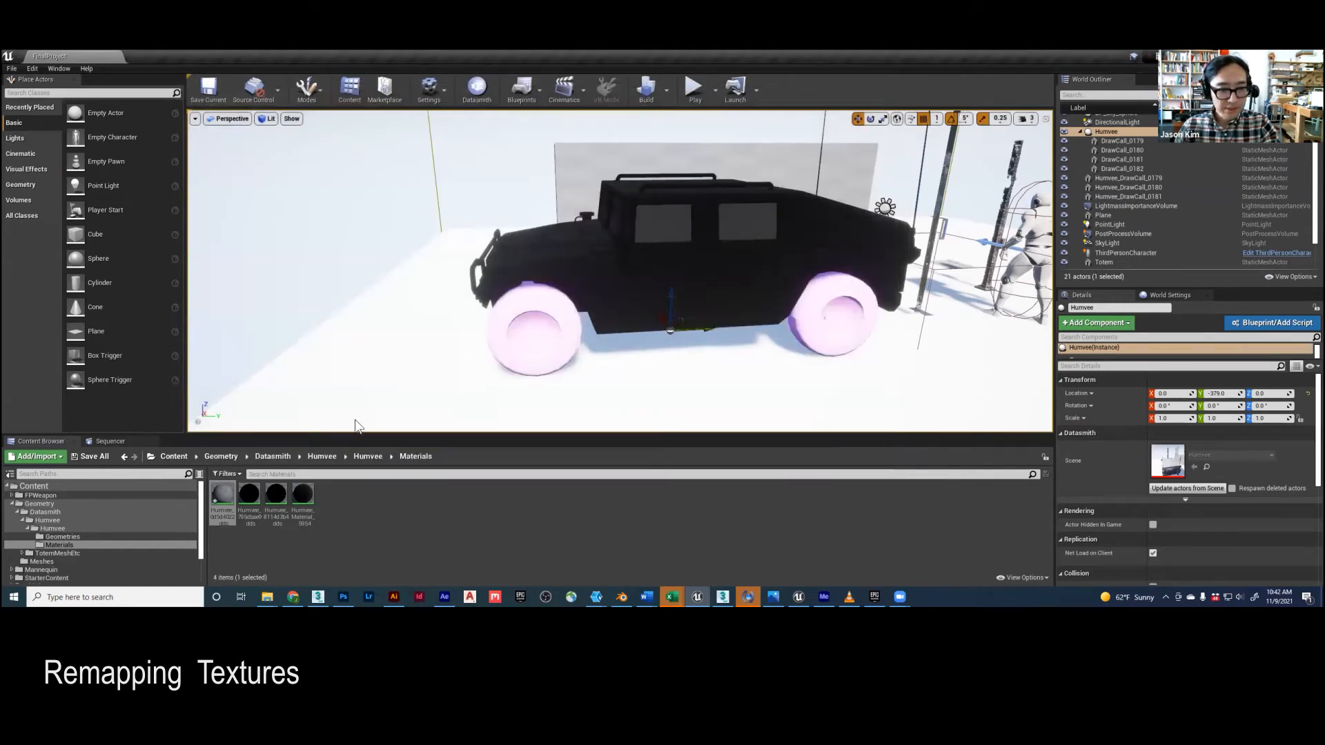
pyautogui.moveTo(557, 313); pyautogui.dragTo(602, 320, button='right')
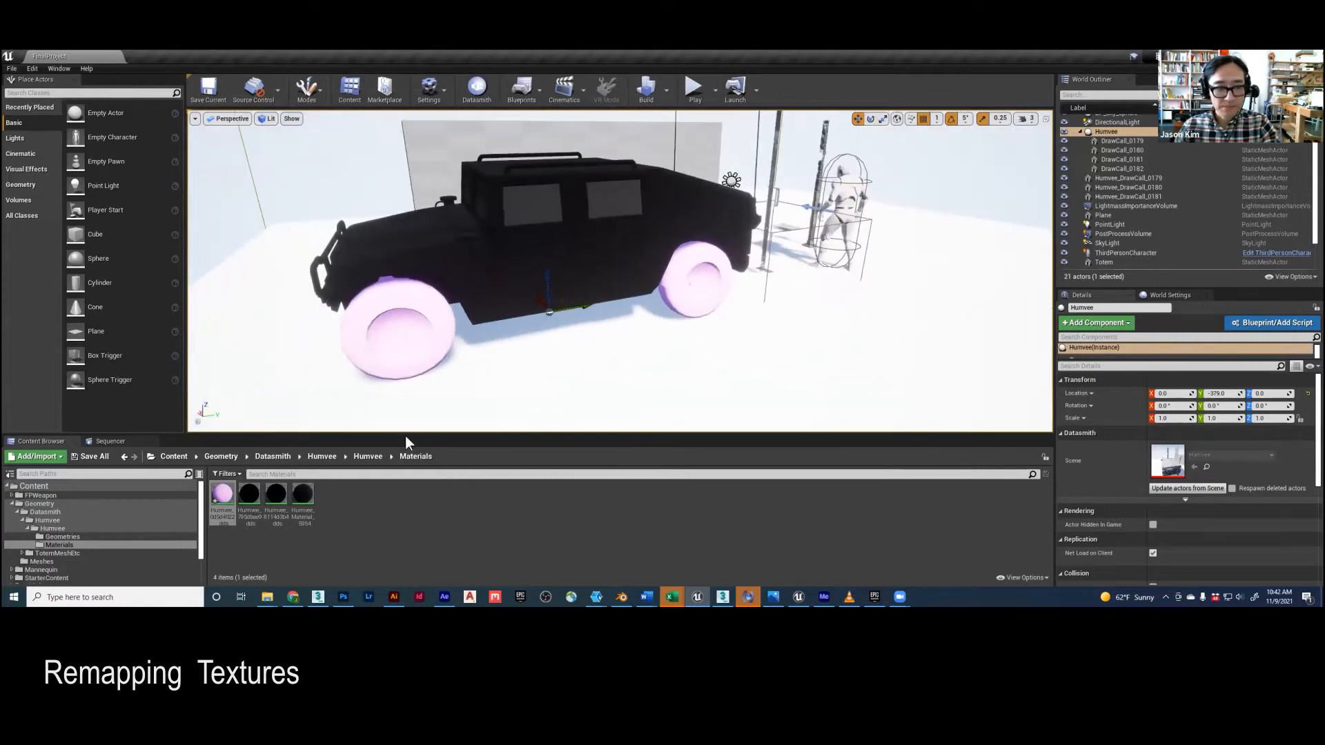
# - Open the second Humvee material, add a Constant3Vector above the Desaturation node and connect it to Base Color
pyautogui.doubleClick(249, 496)
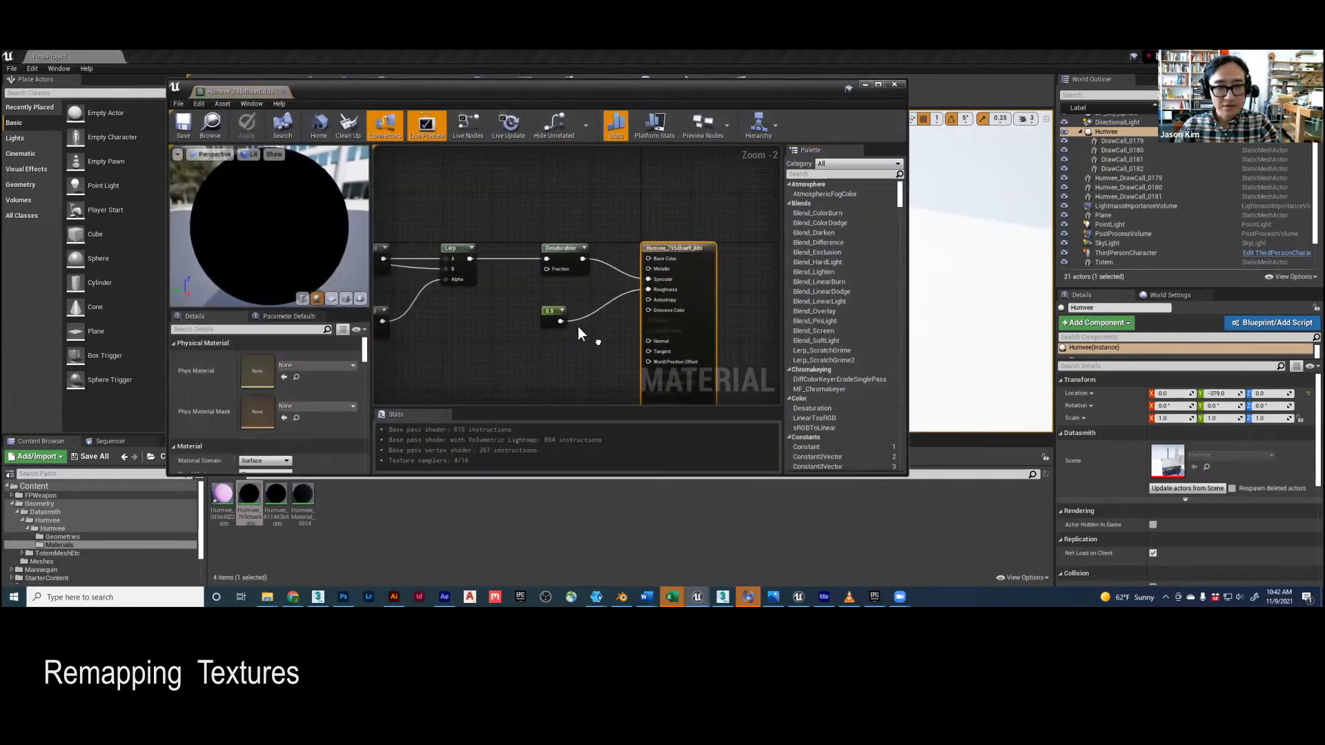
pyautogui.rightClick(552, 206)
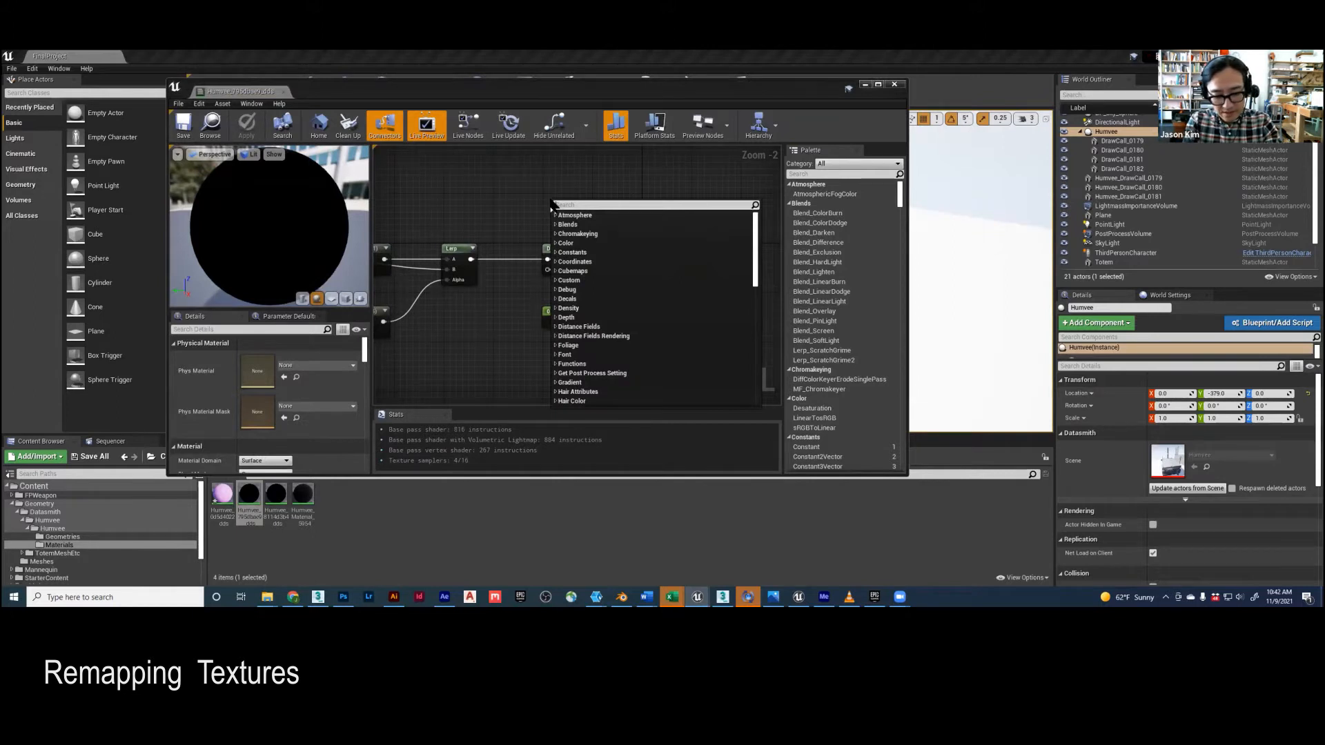
pyautogui.write('const')
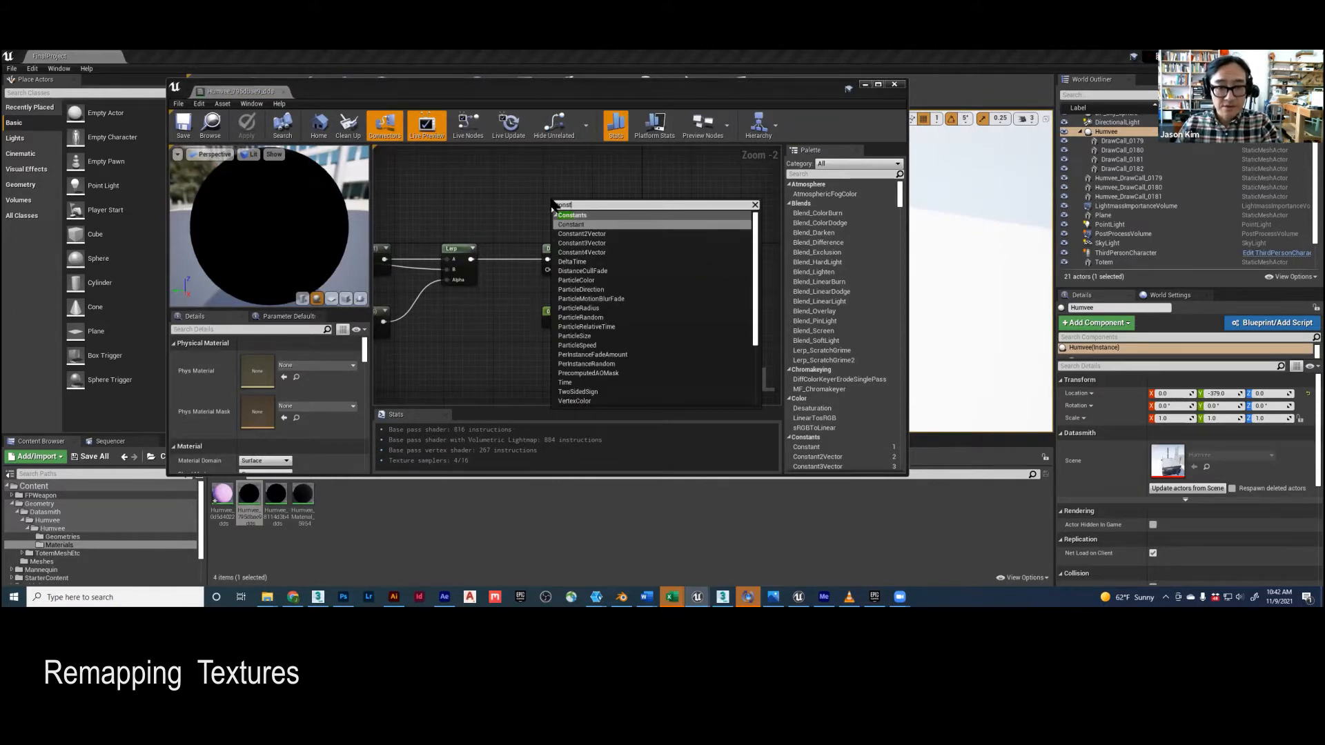
pyautogui.click(586, 243)
pyautogui.moveTo(606, 219); pyautogui.dragTo(649, 259)
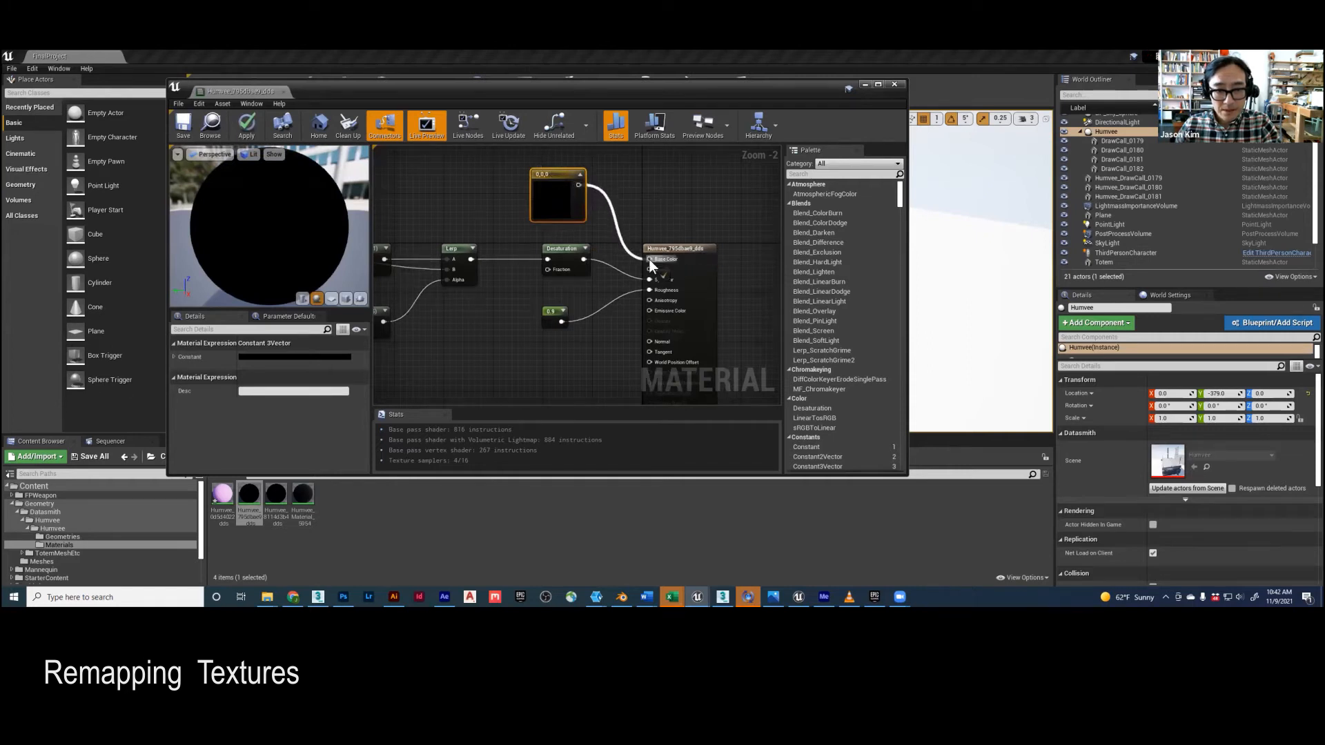
# - Set the new Constant3Vector's colour to blue with RGB values of about 0.135, 0.224, 1
pyautogui.doubleClick(562, 200)
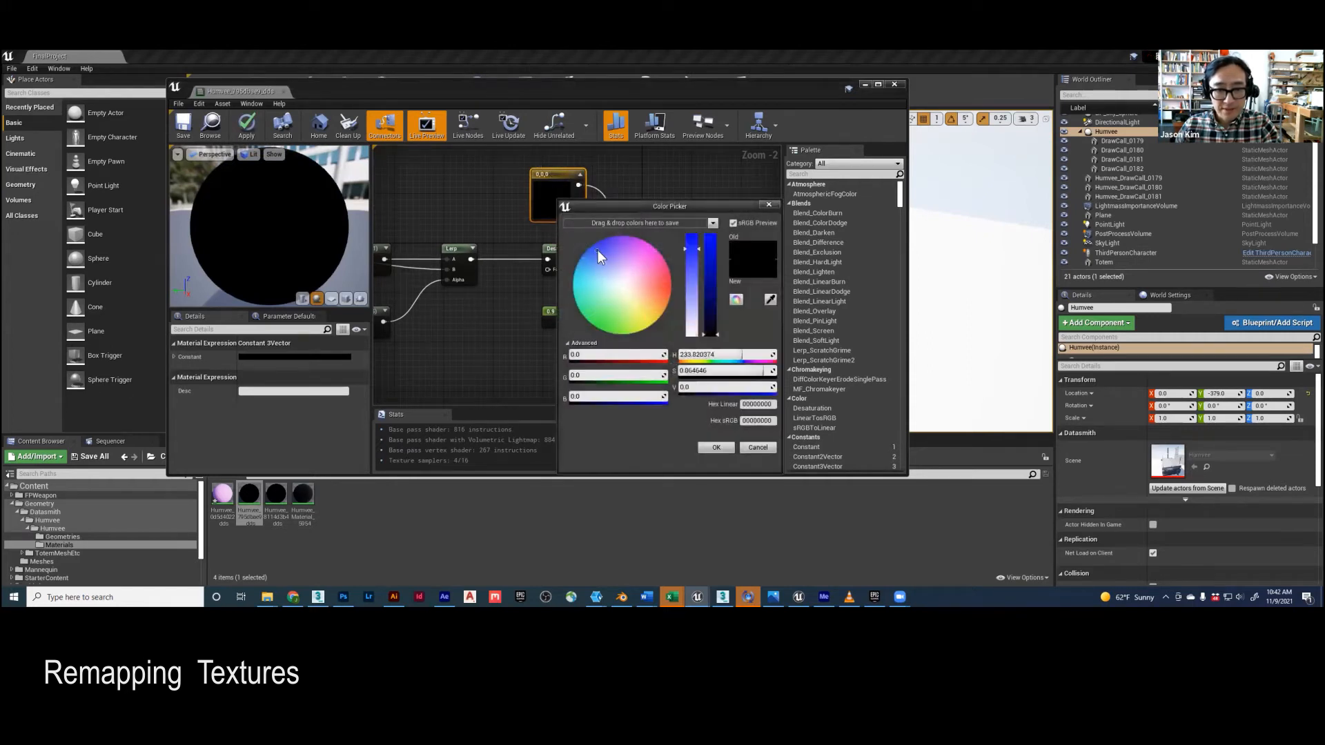
pyautogui.click(711, 238)
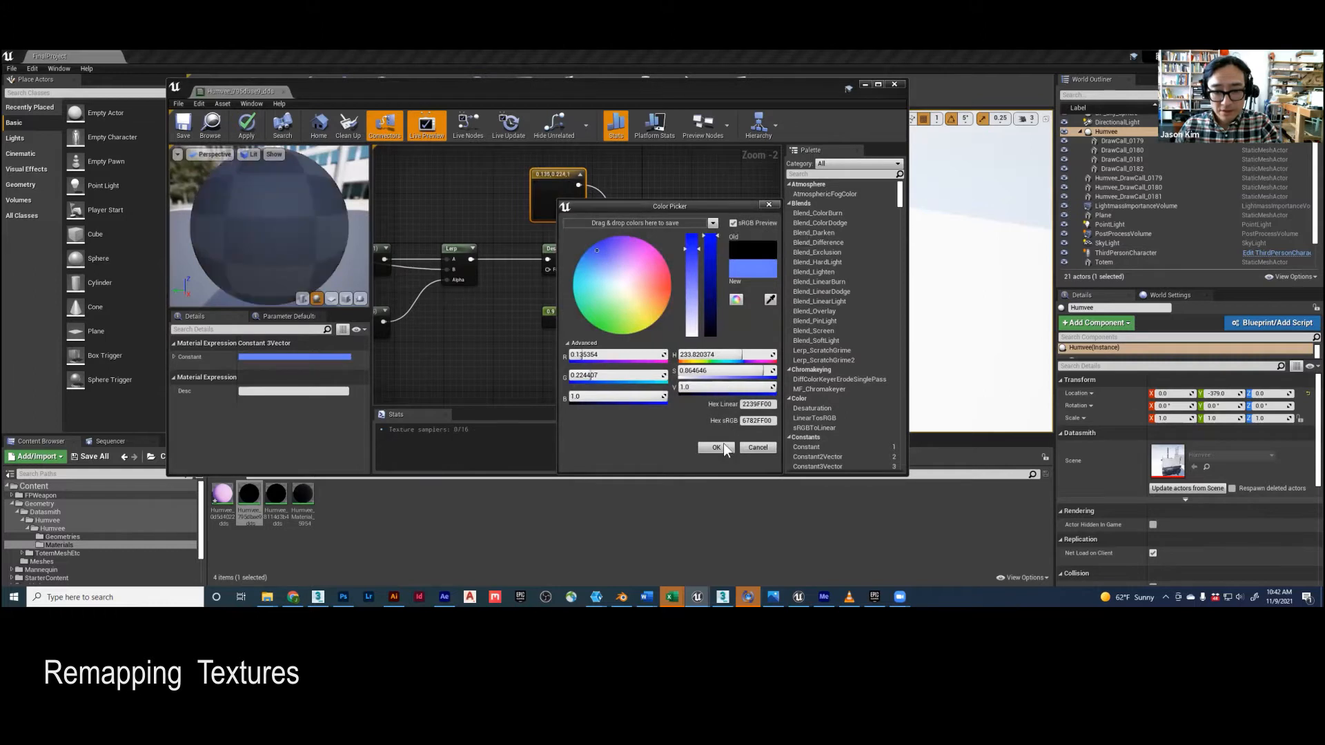
pyautogui.click(717, 447)
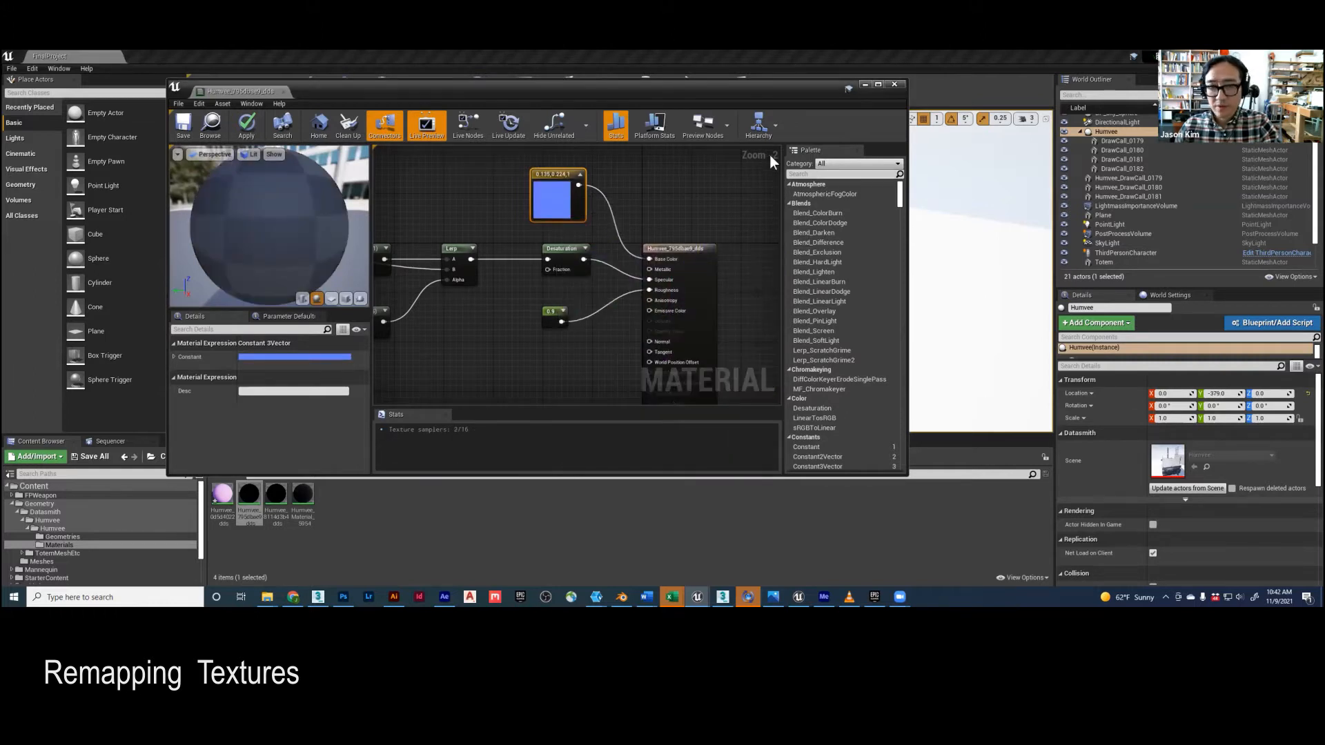
# - Apply the blue base colour, close the material and check the vehicle from the front
pyautogui.click(246, 126)
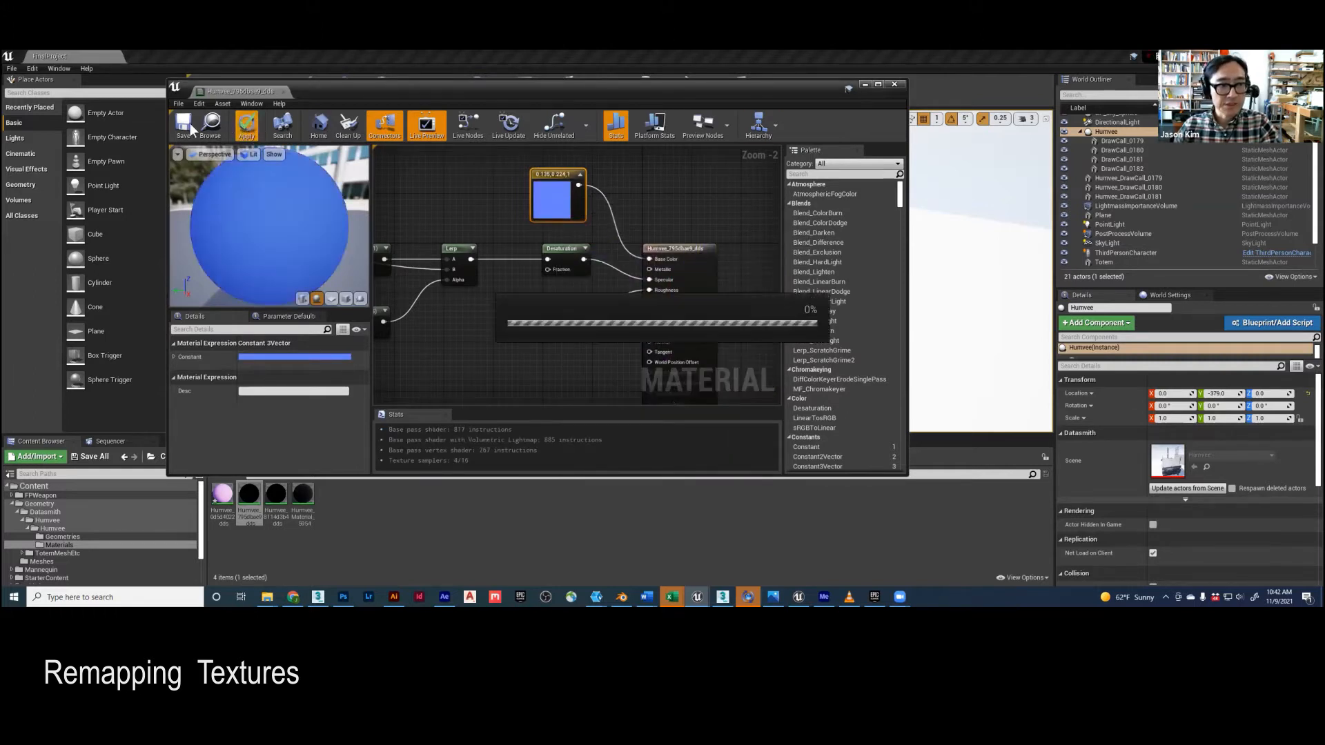
pyautogui.click(894, 84)
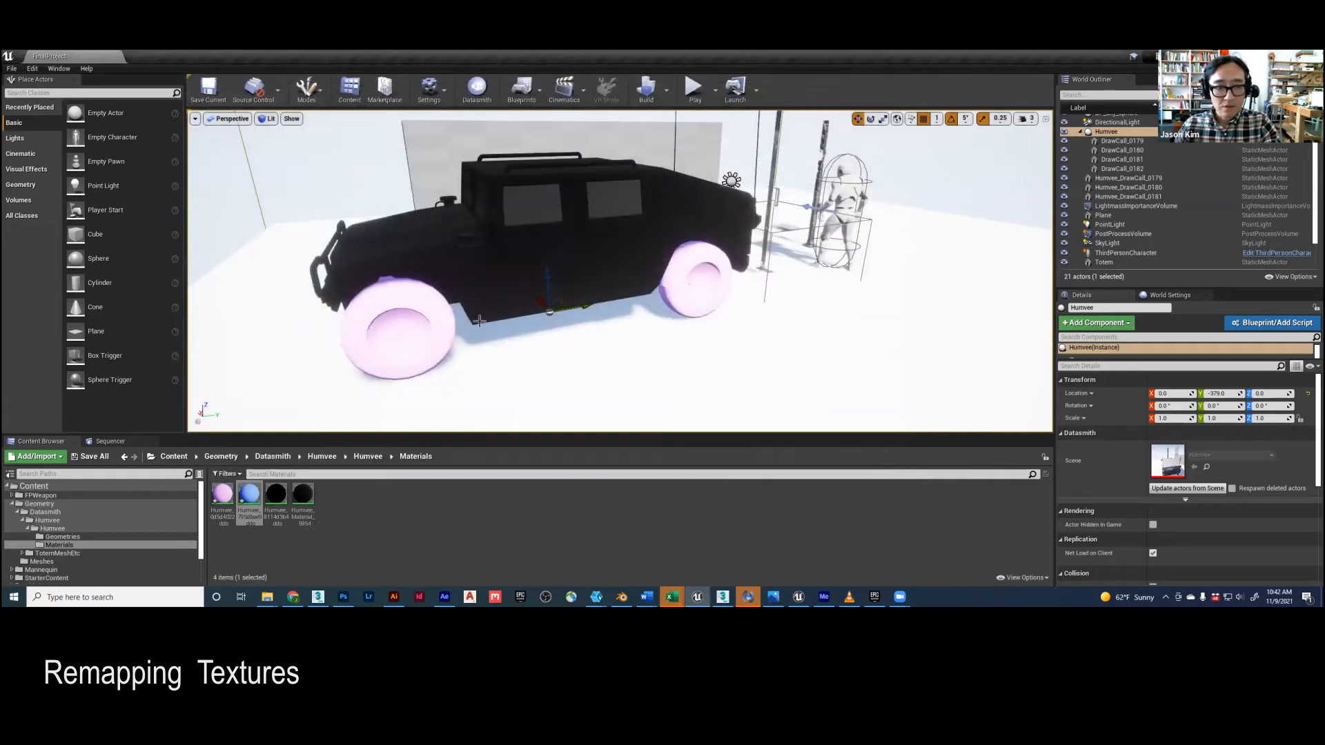
pyautogui.moveTo(461, 366); pyautogui.dragTo(466, 273, button='right')
# - Open the third Humvee material and add a Constant3Vector node above its Desaturation node
pyautogui.doubleClick(275, 494)
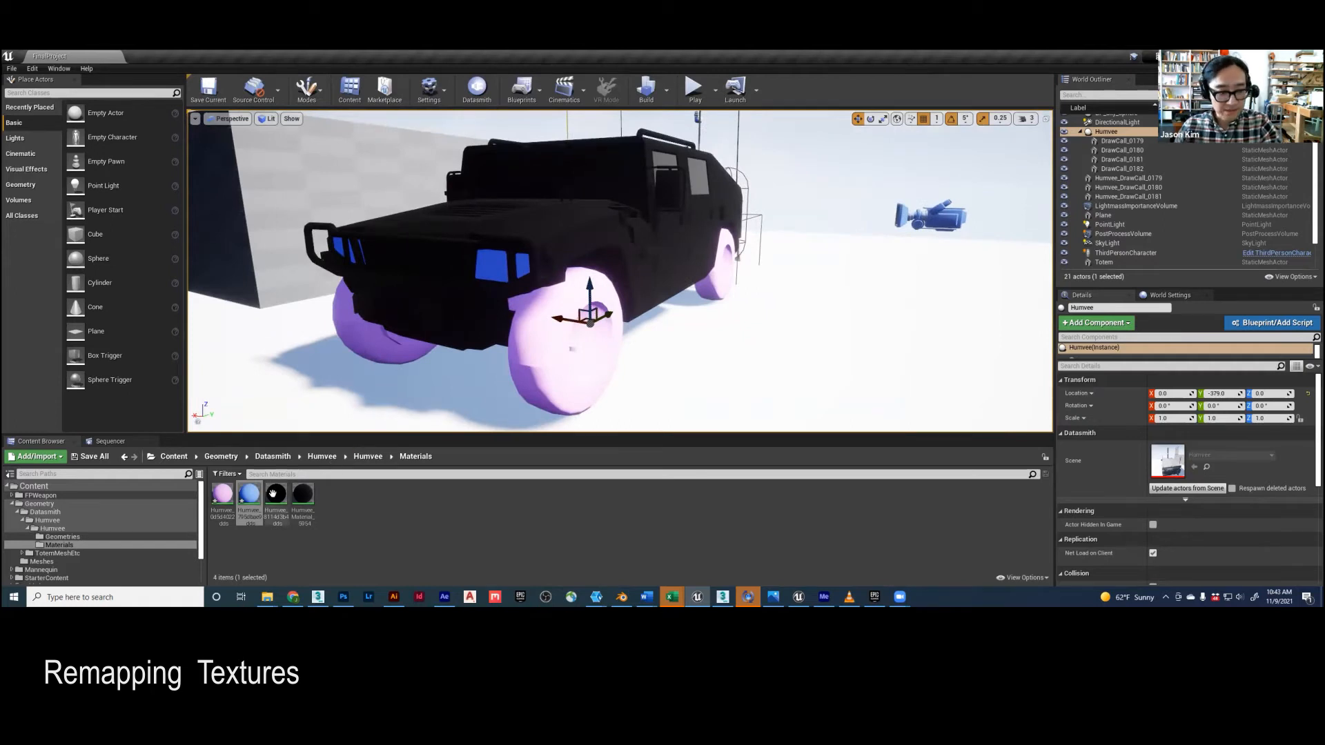
pyautogui.moveTo(484, 294); pyautogui.dragTo(550, 372, button='right')
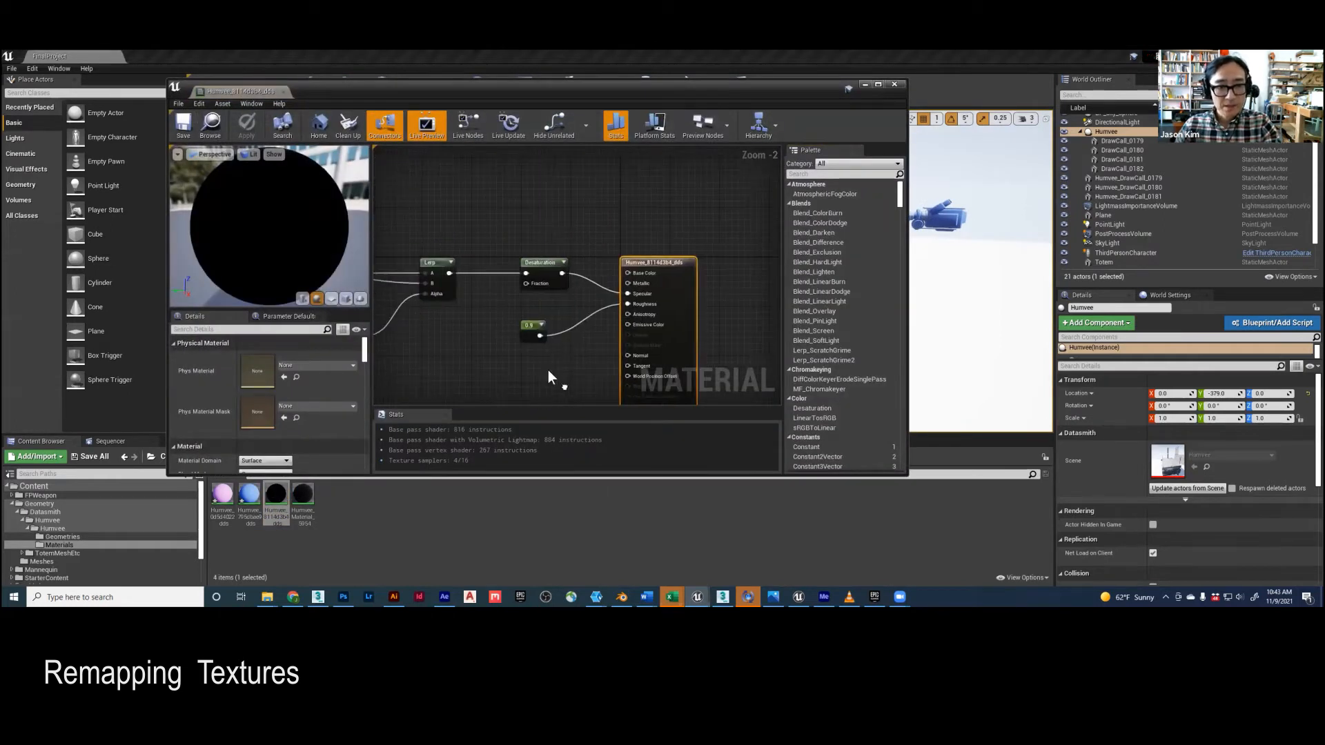
pyautogui.rightClick(544, 227)
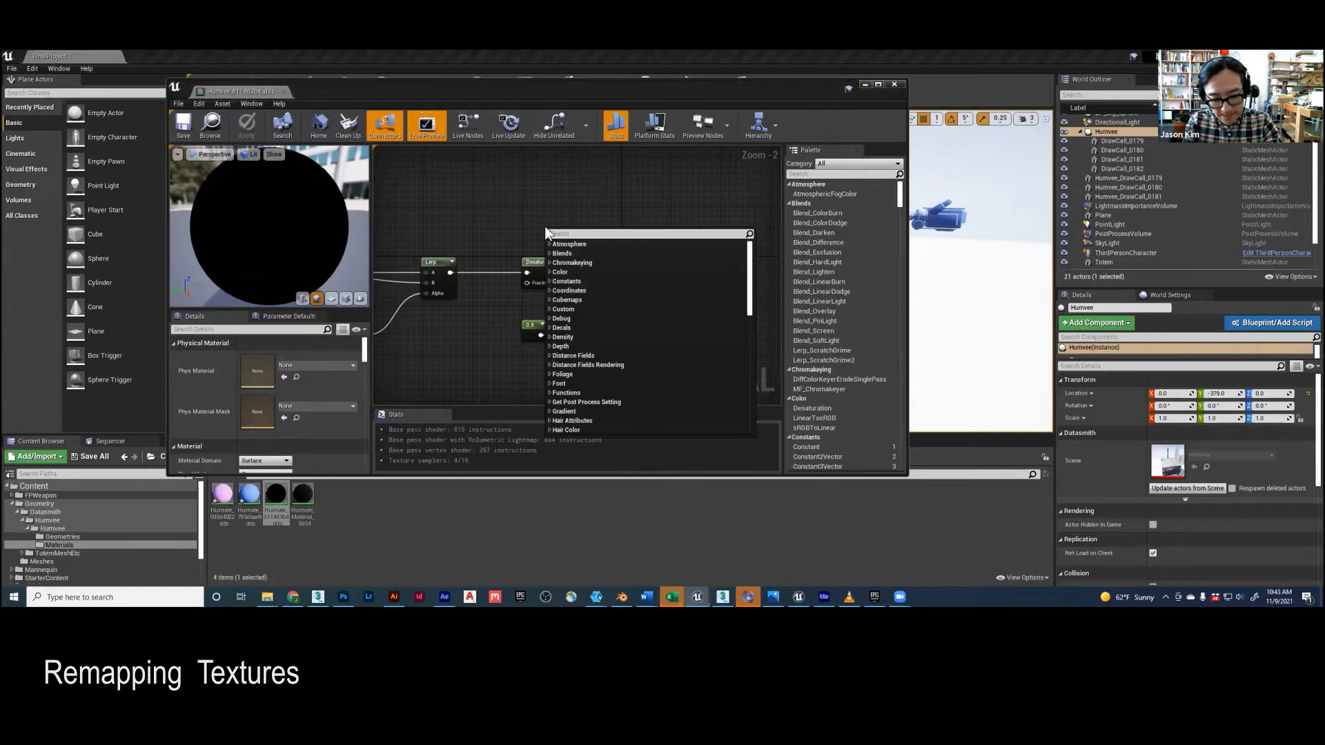
pyautogui.write('const')
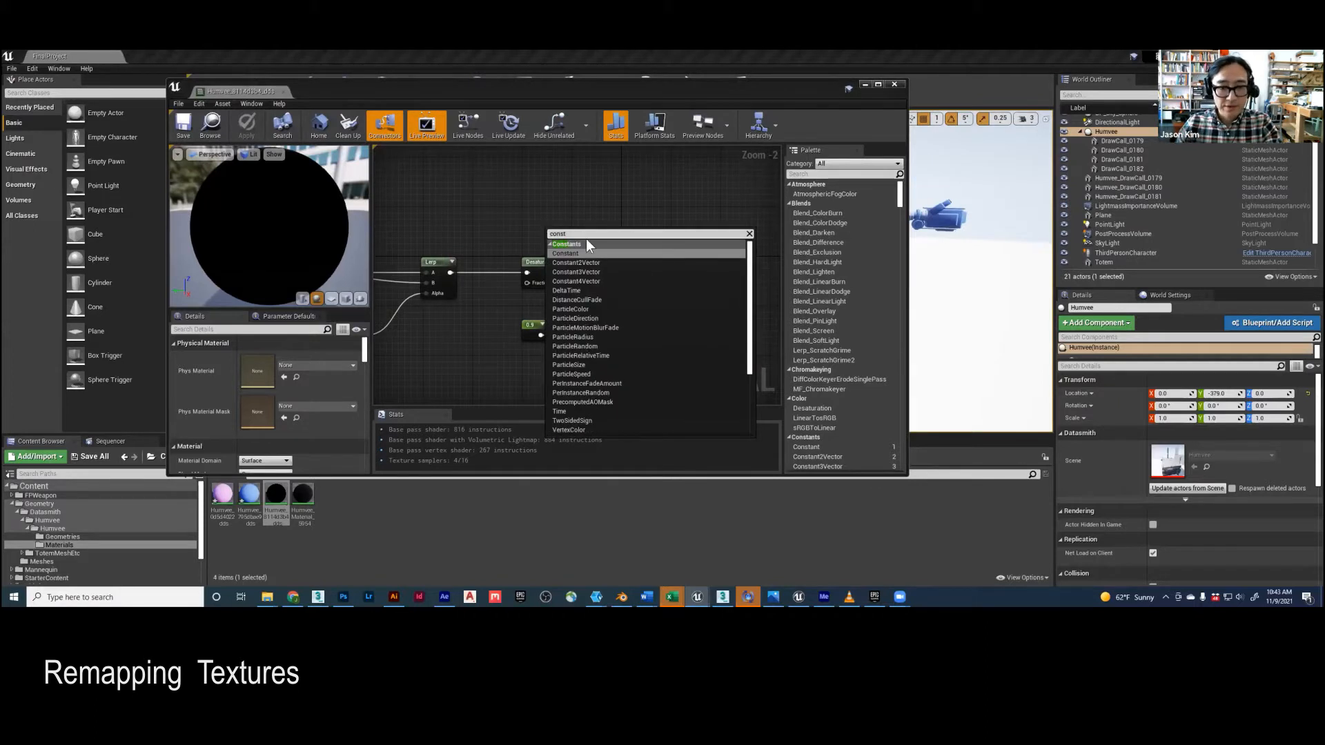
pyautogui.click(576, 272)
pyautogui.moveTo(577, 221); pyautogui.dragTo(567, 182)
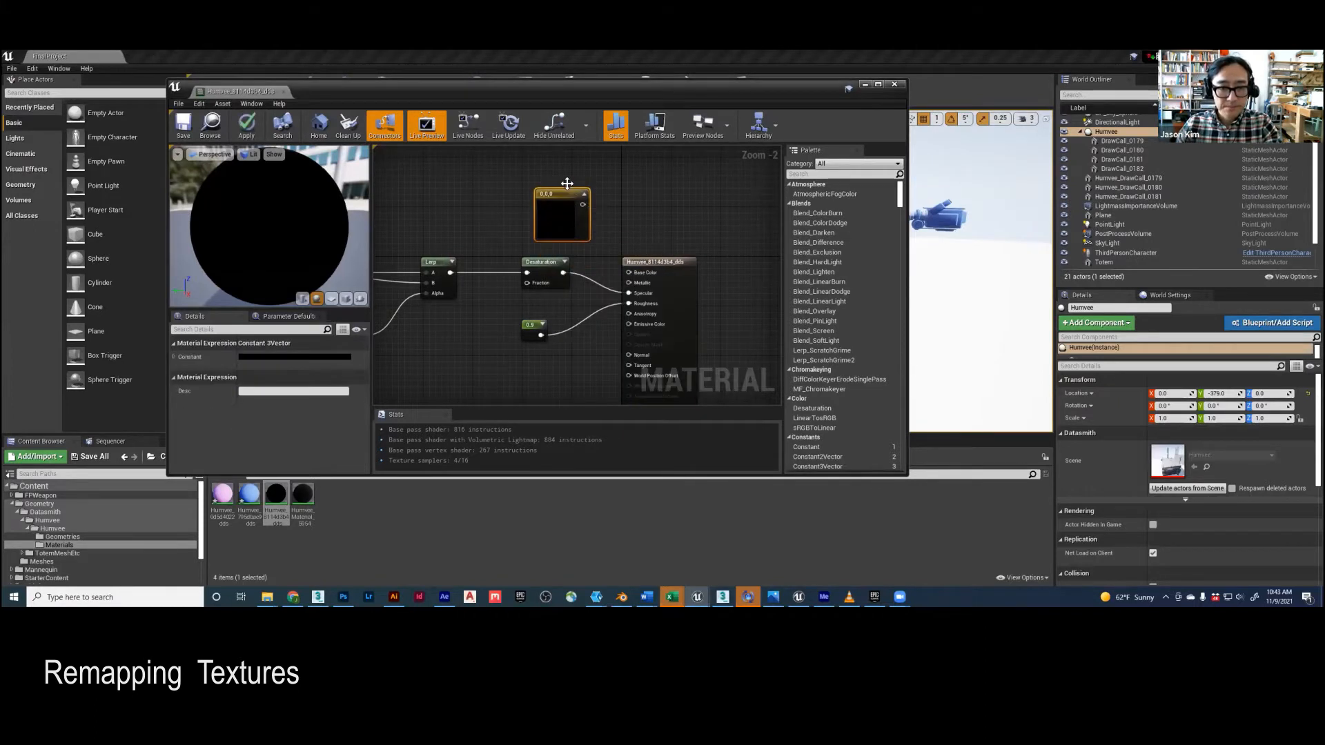
# - Set the third material's Constant3Vector to turquoise with RGB values of about 0.117, 1, 0.748
pyautogui.doubleClick(544, 208)
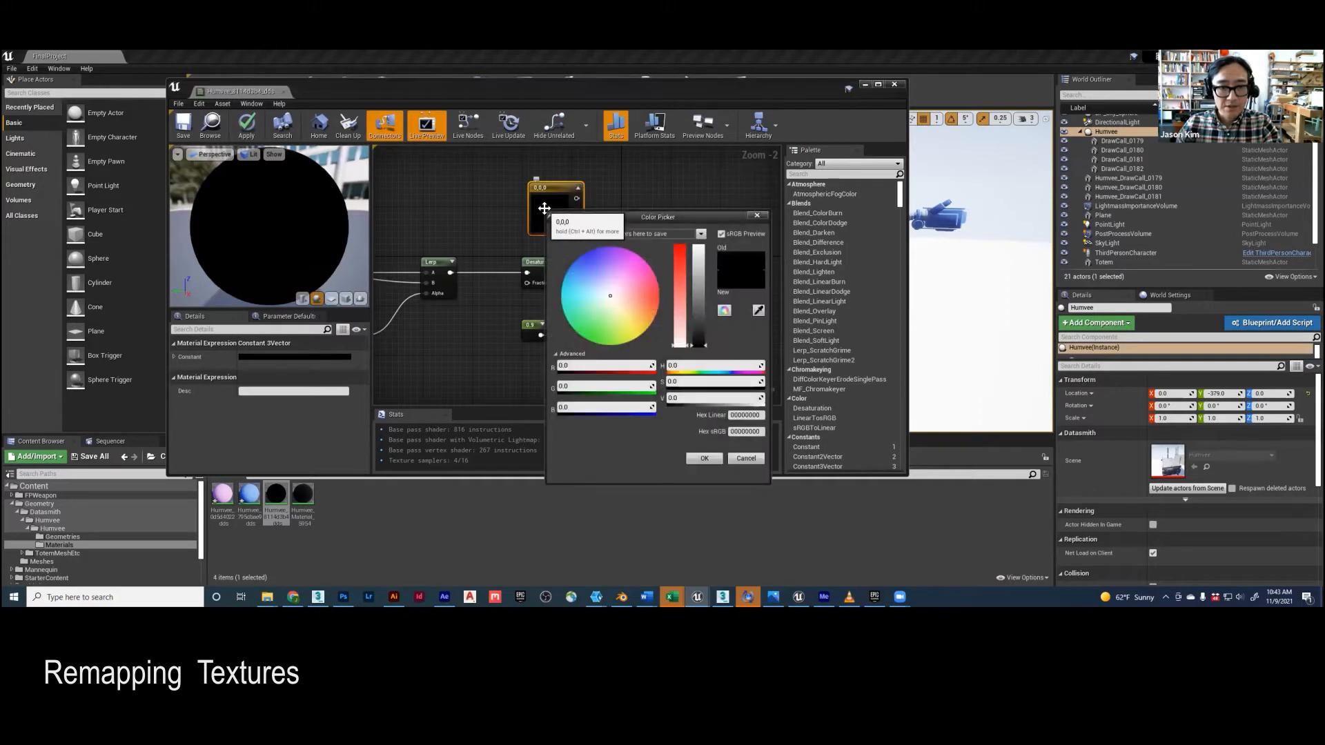
pyautogui.click(569, 308)
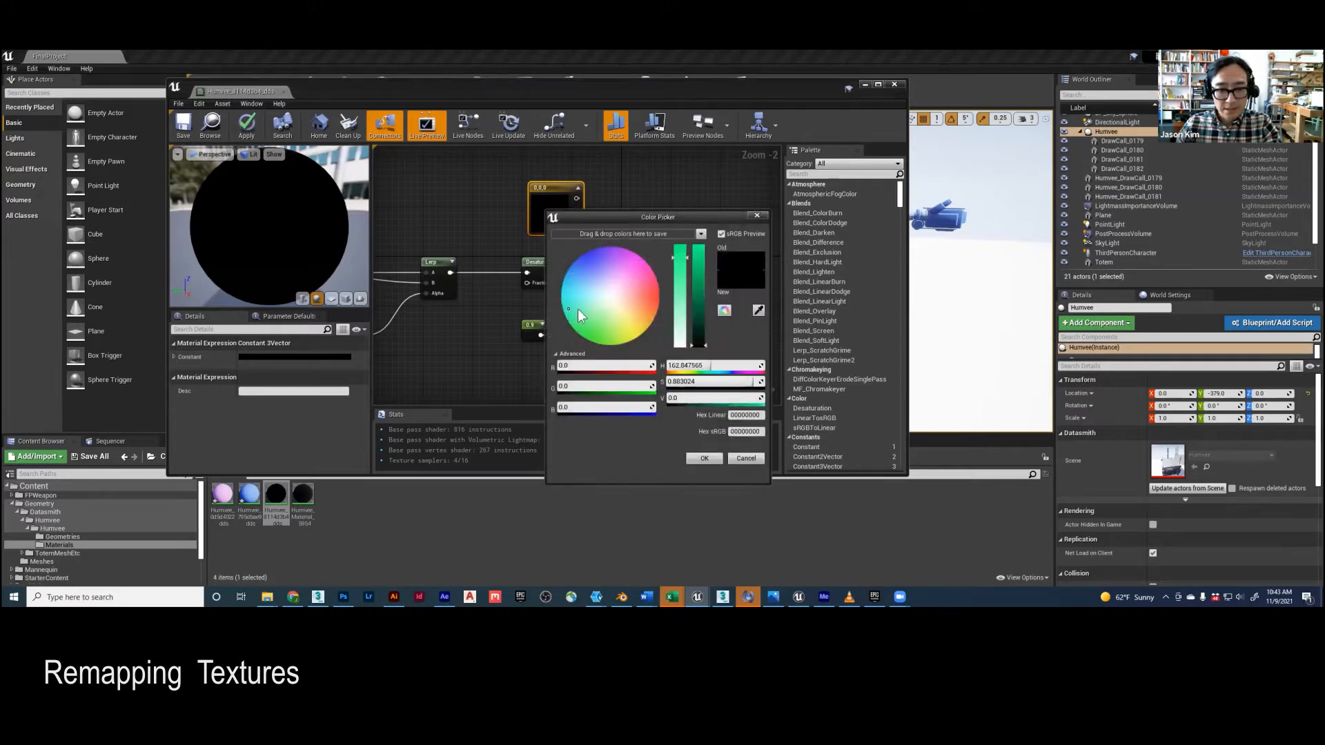
pyautogui.moveTo(698, 259); pyautogui.dragTo(698, 247)
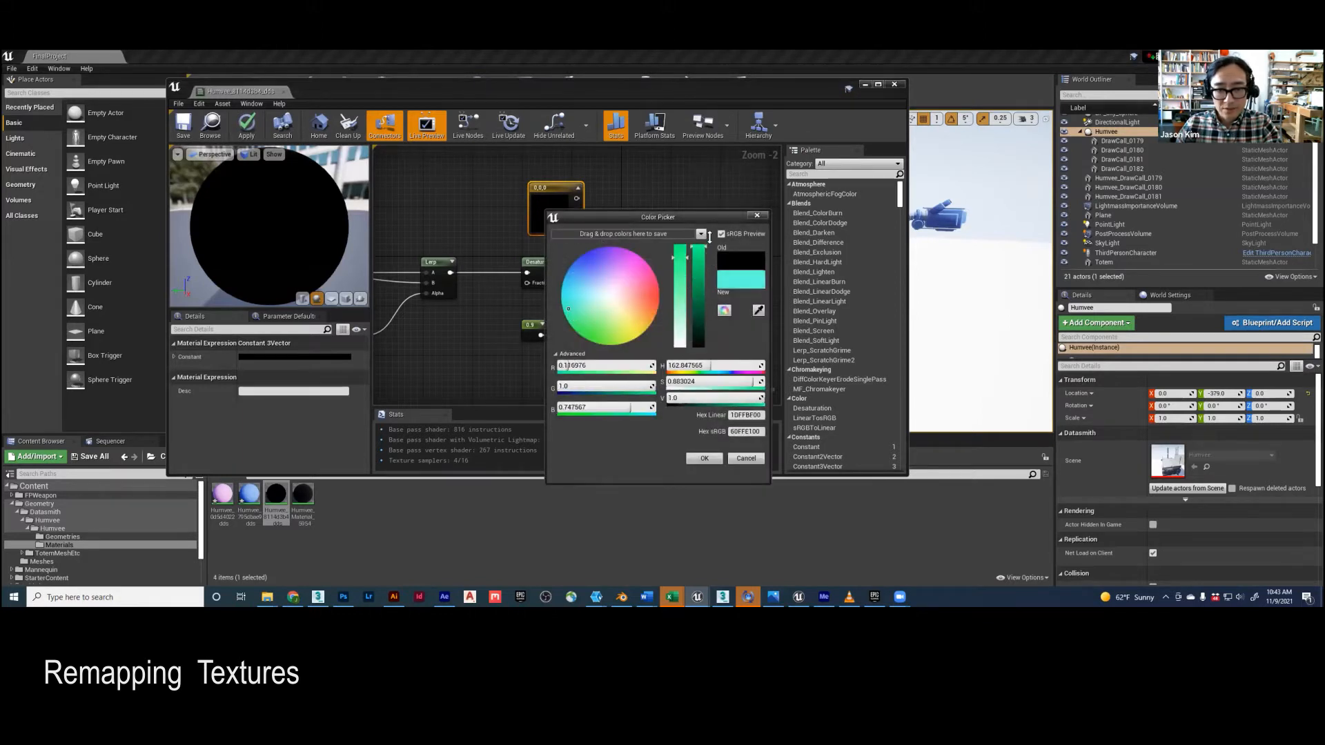
pyautogui.click(712, 459)
# - Connect the turquoise vector to the material's Base Color, apply the change and close the material
pyautogui.moveTo(576, 198); pyautogui.dragTo(628, 272)
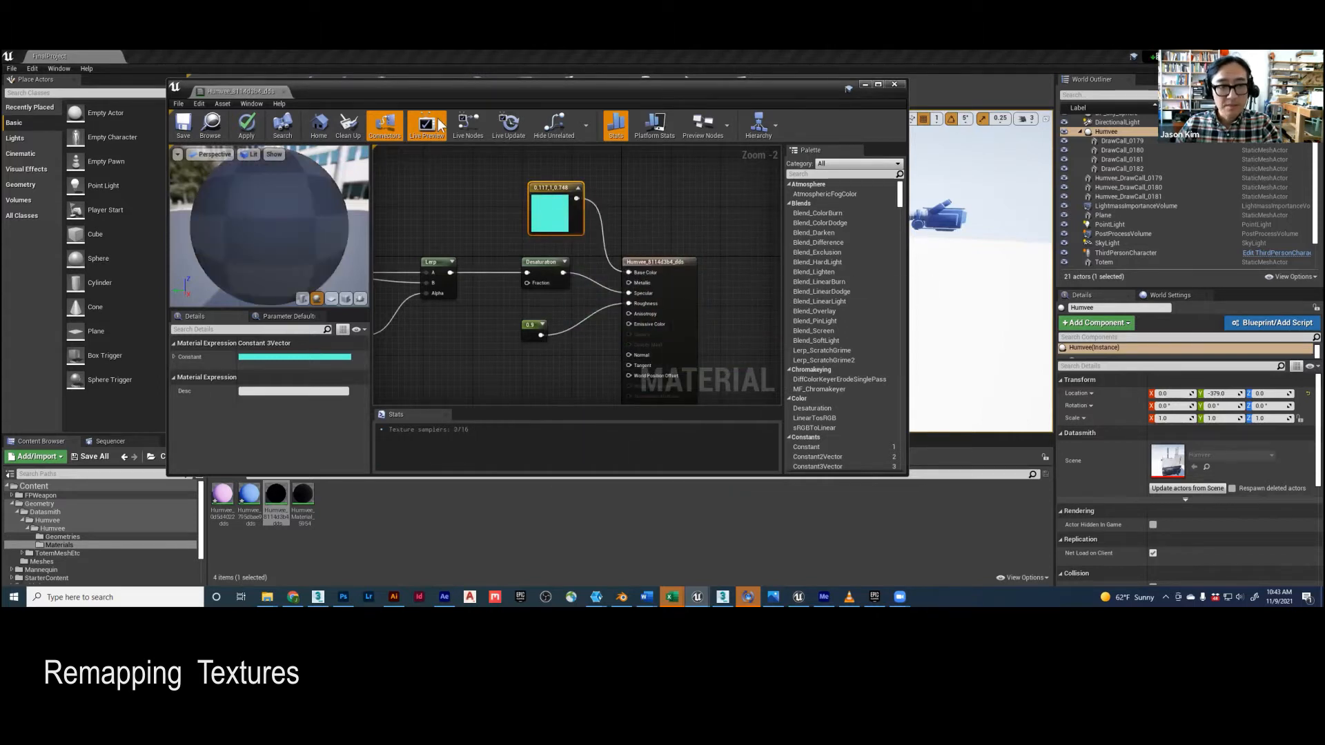
pyautogui.click(247, 127)
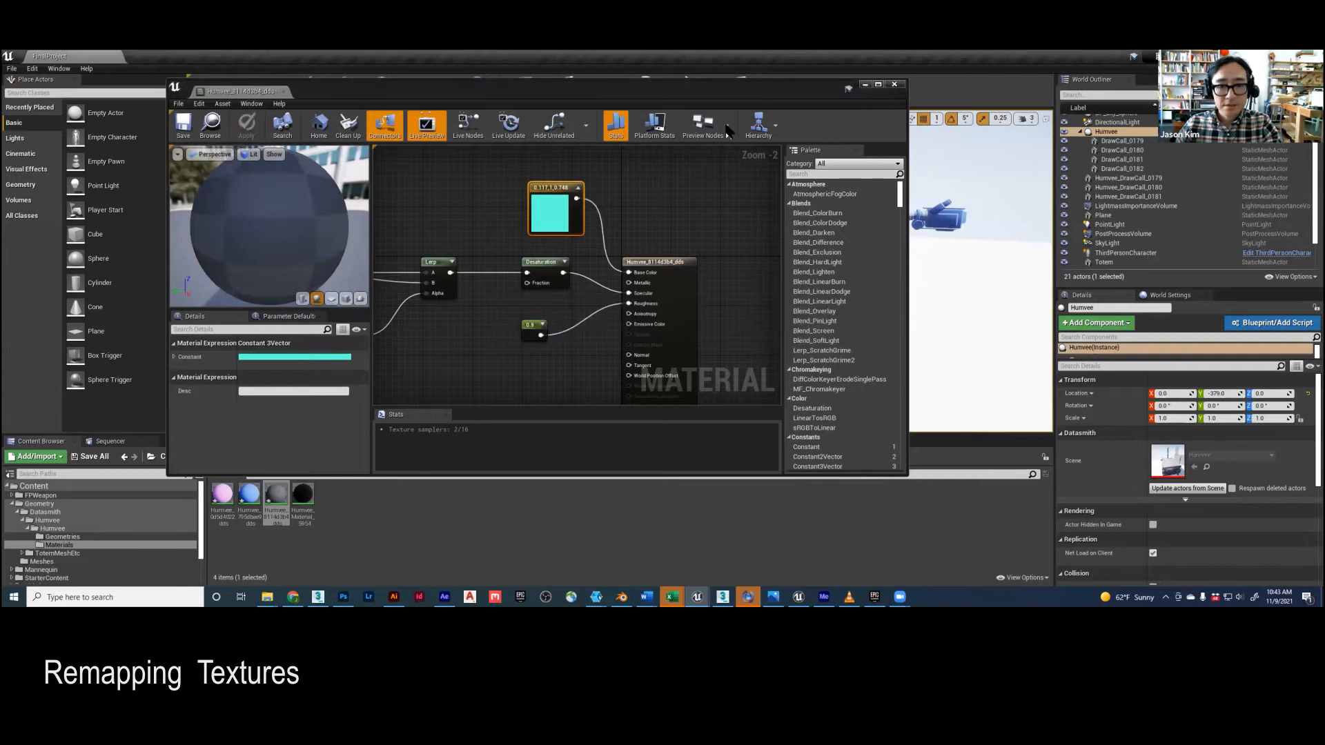
pyautogui.click(895, 84)
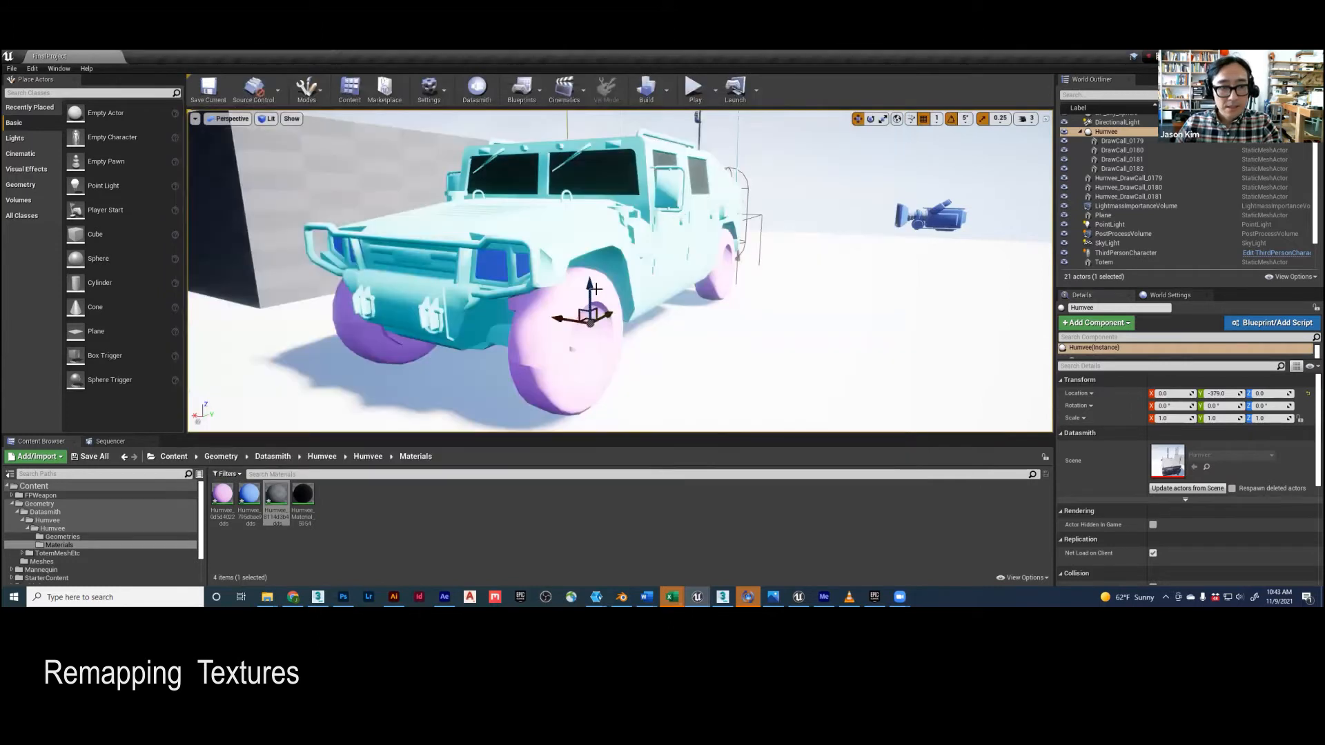
# - Deselect the Humvee and examine its recoloured body, wheels, headlights and windows from several angles
pyautogui.moveTo(604, 231)
pyautogui.mouseDown(button='right')
pyautogui.moveTo(511, 242)
pyautogui.moveTo(442, 221)
pyautogui.moveTo(604, 231)
pyautogui.mouseUp(button='right')
pyautogui.click(302, 498)
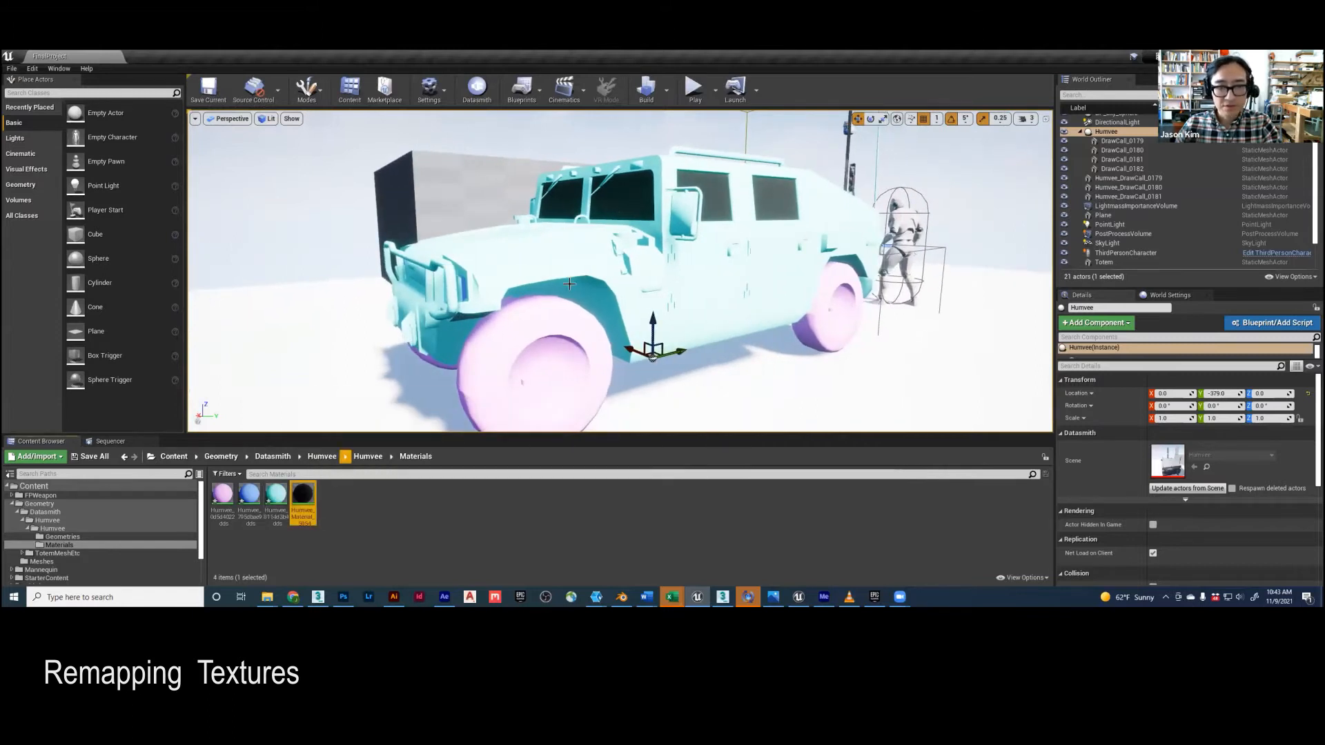
pyautogui.click(755, 217)
pyautogui.press('s')
pyautogui.moveTo(755, 217); pyautogui.dragTo(721, 266, button='right')
pyautogui.press('Escape')
pyautogui.moveTo(733, 219); pyautogui.dragTo(721, 273, button='right')
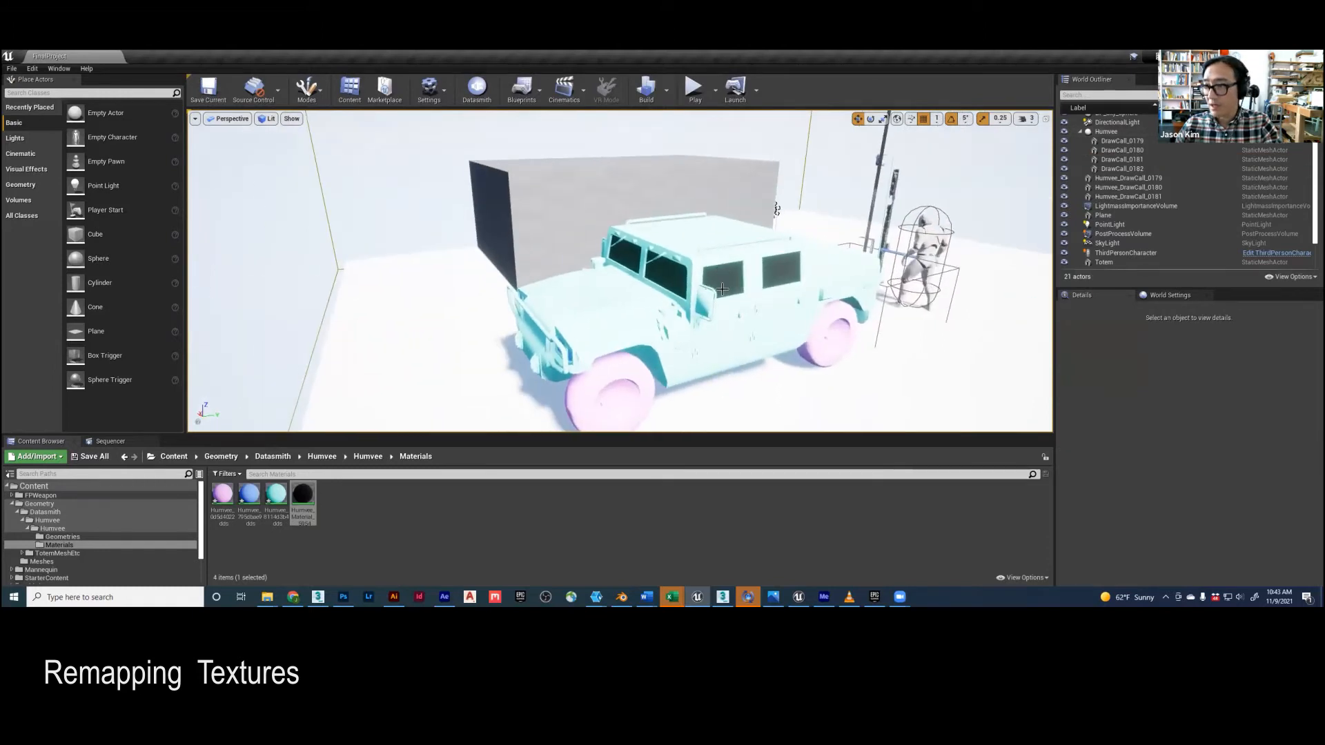
pyautogui.moveTo(760, 287); pyautogui.dragTo(618, 289, button='right')
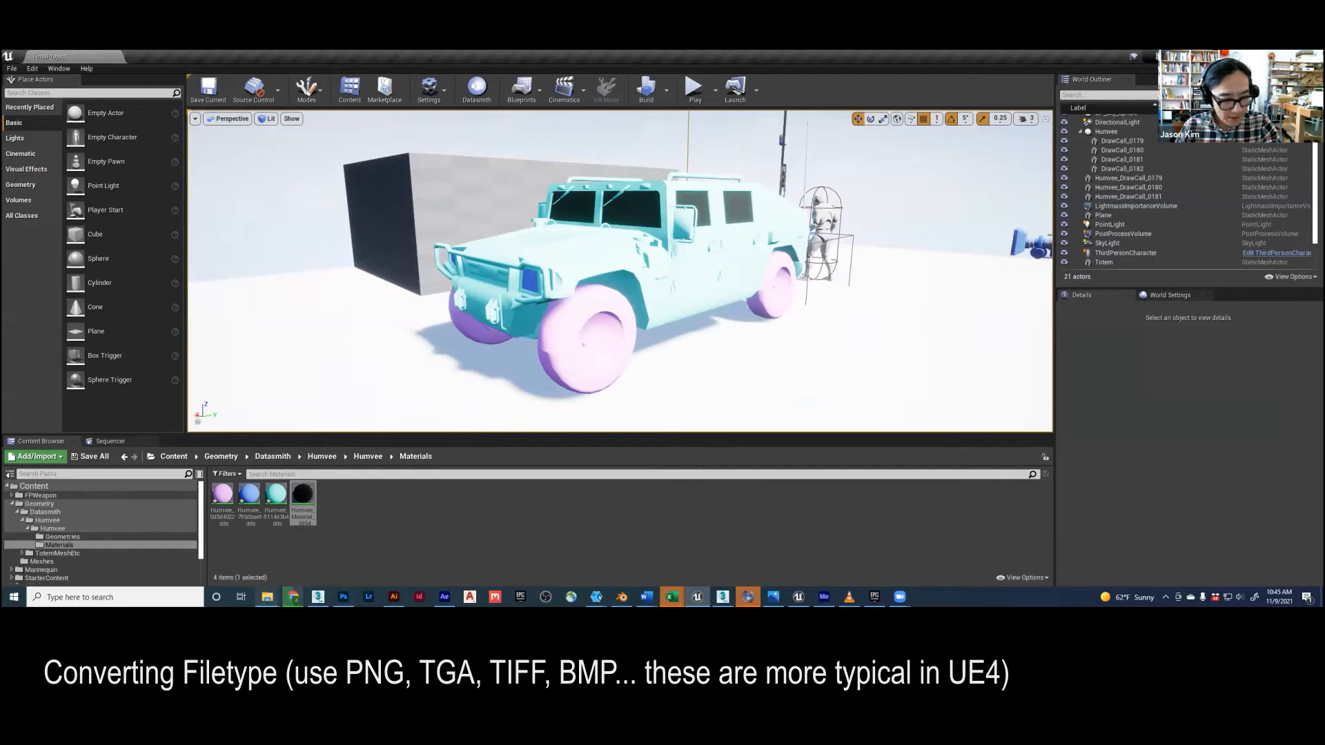
# - Switch to the Humvee textures folder in File Explorer and select the texture_0001 image
pyautogui.moveTo(267, 597)
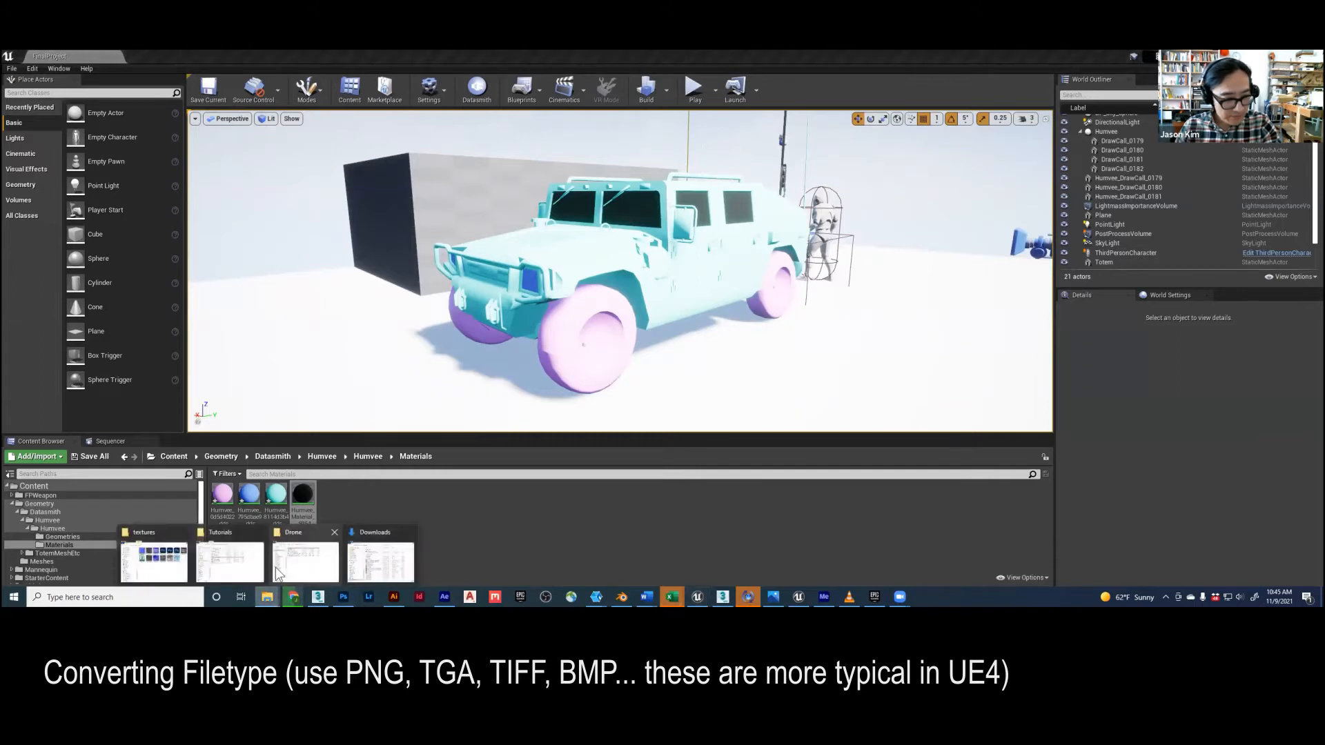
pyautogui.click(155, 555)
pyautogui.moveTo(380, 177); pyautogui.dragTo(362, 140)
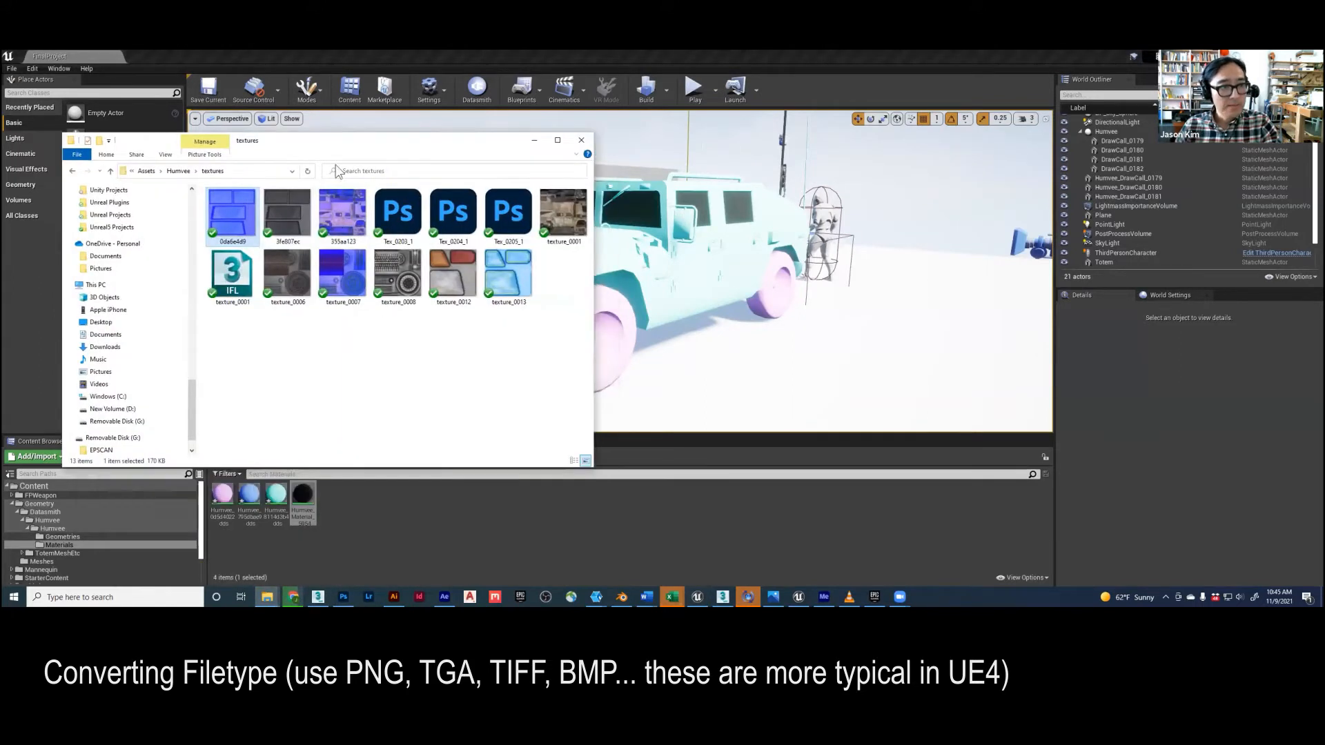
pyautogui.click(555, 204)
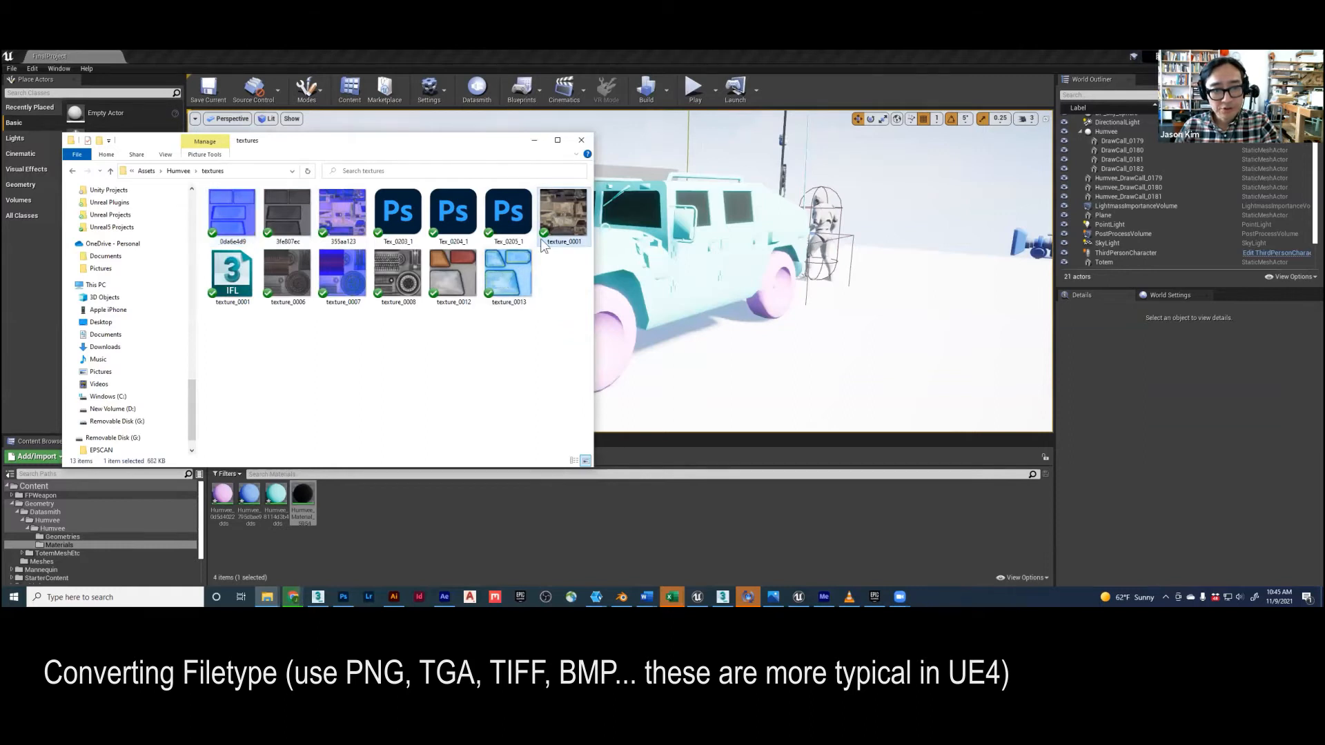
# - Open texture_0001.dds in Photoshop with the default DDS read options, cancel the pending save of Untitled-1 and enlarge the window
pyautogui.doubleClick(570, 213)
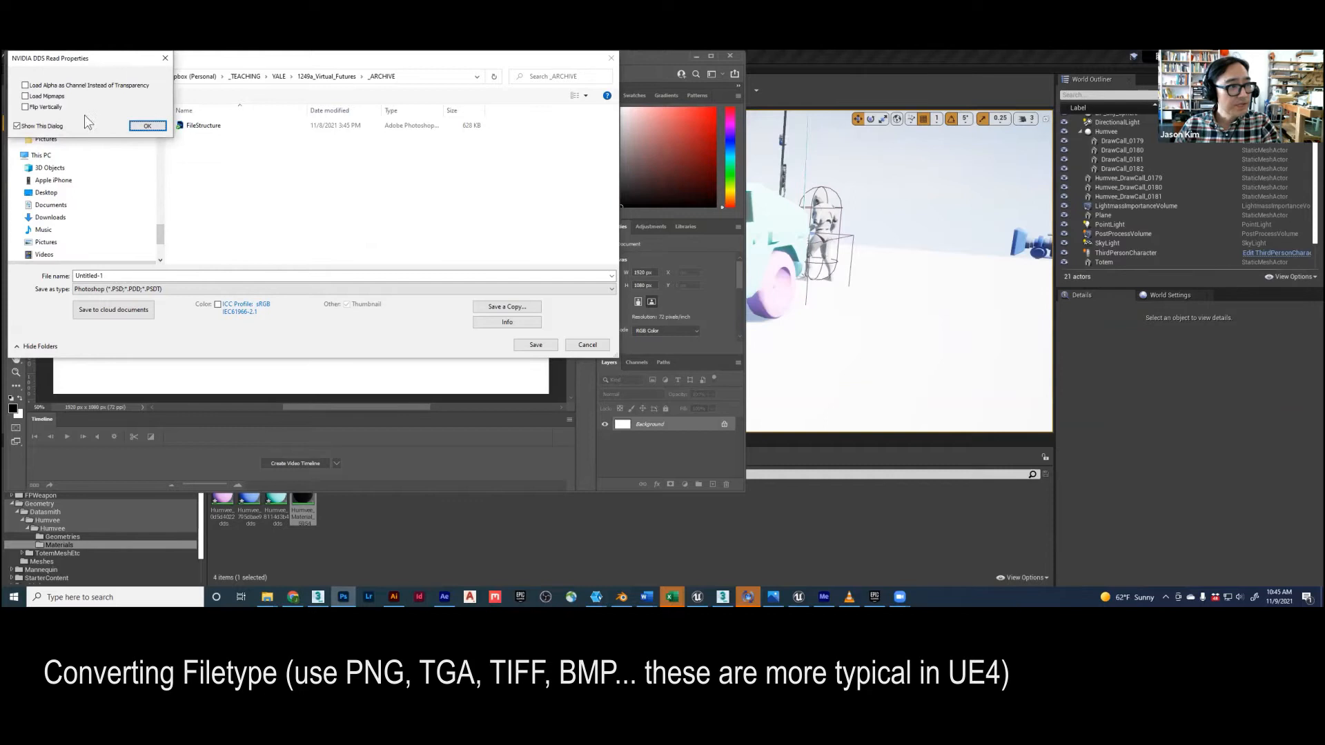
pyautogui.click(147, 127)
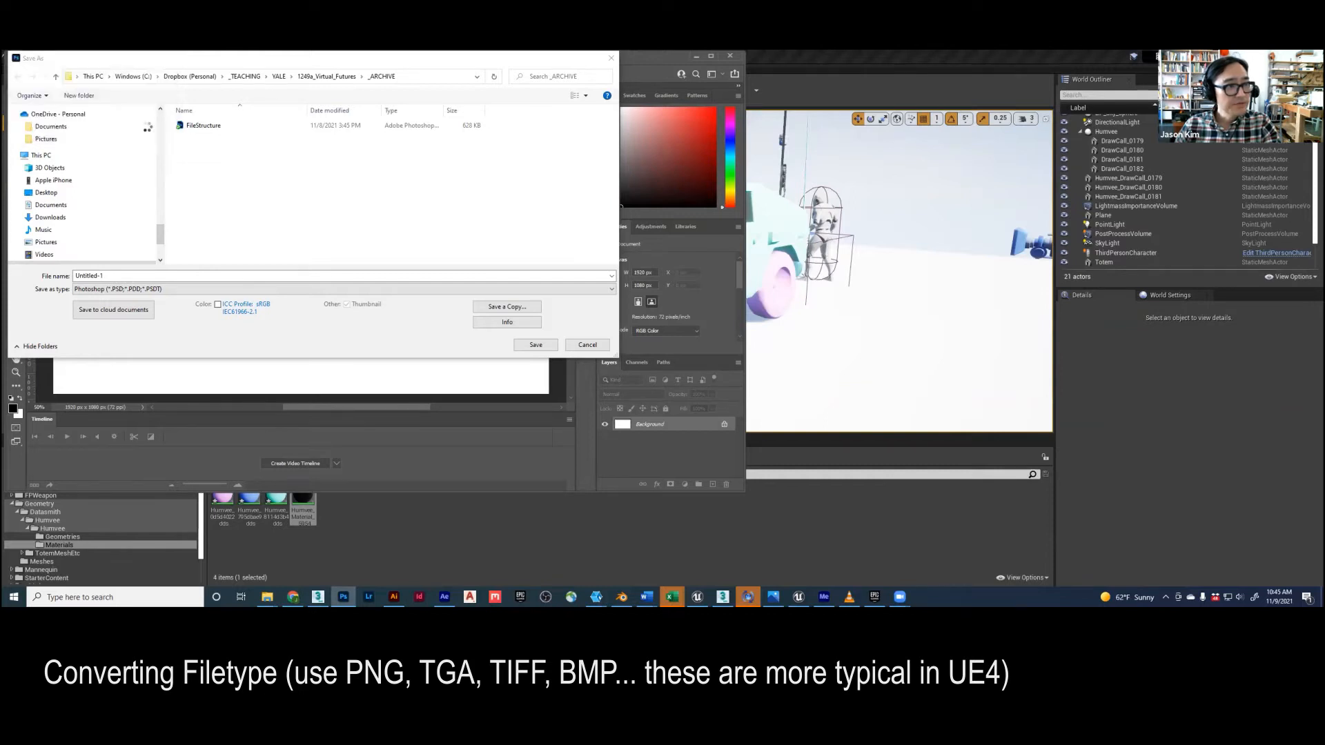
pyautogui.click(587, 344)
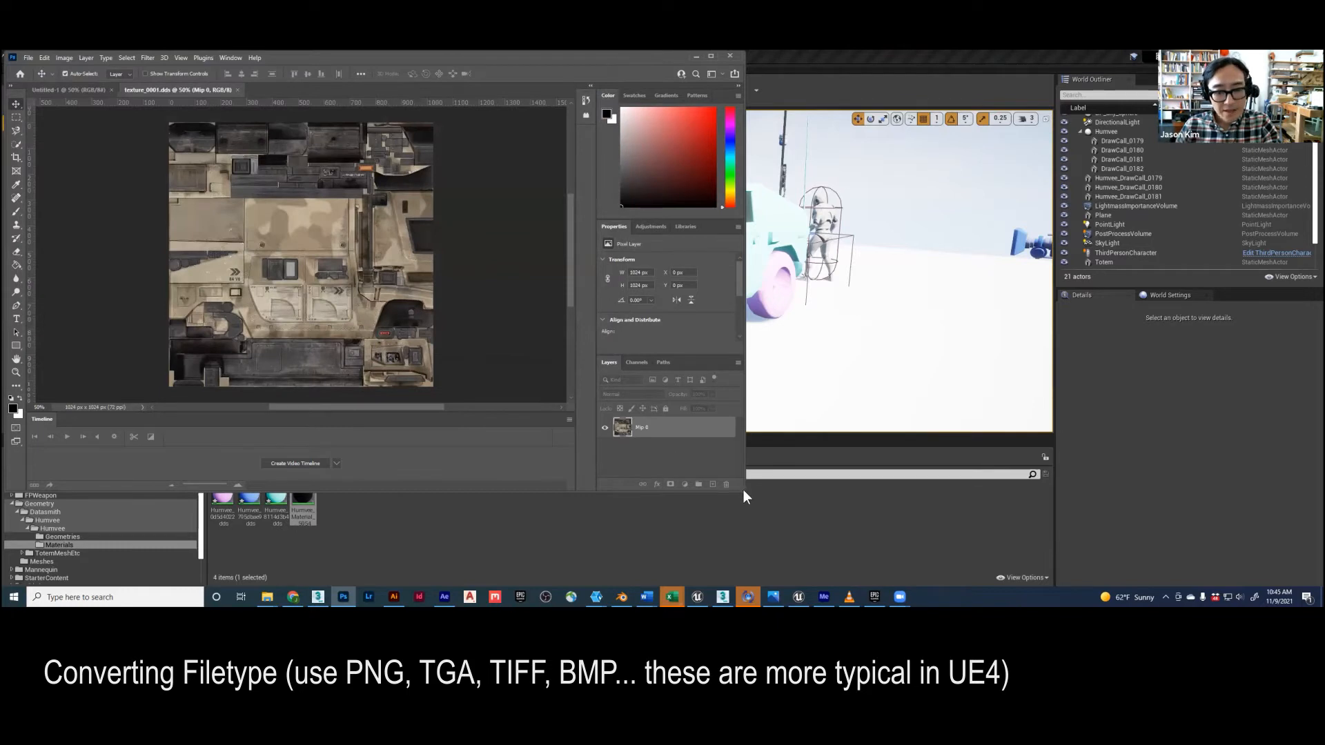
pyautogui.moveTo(744, 491); pyautogui.dragTo(846, 581)
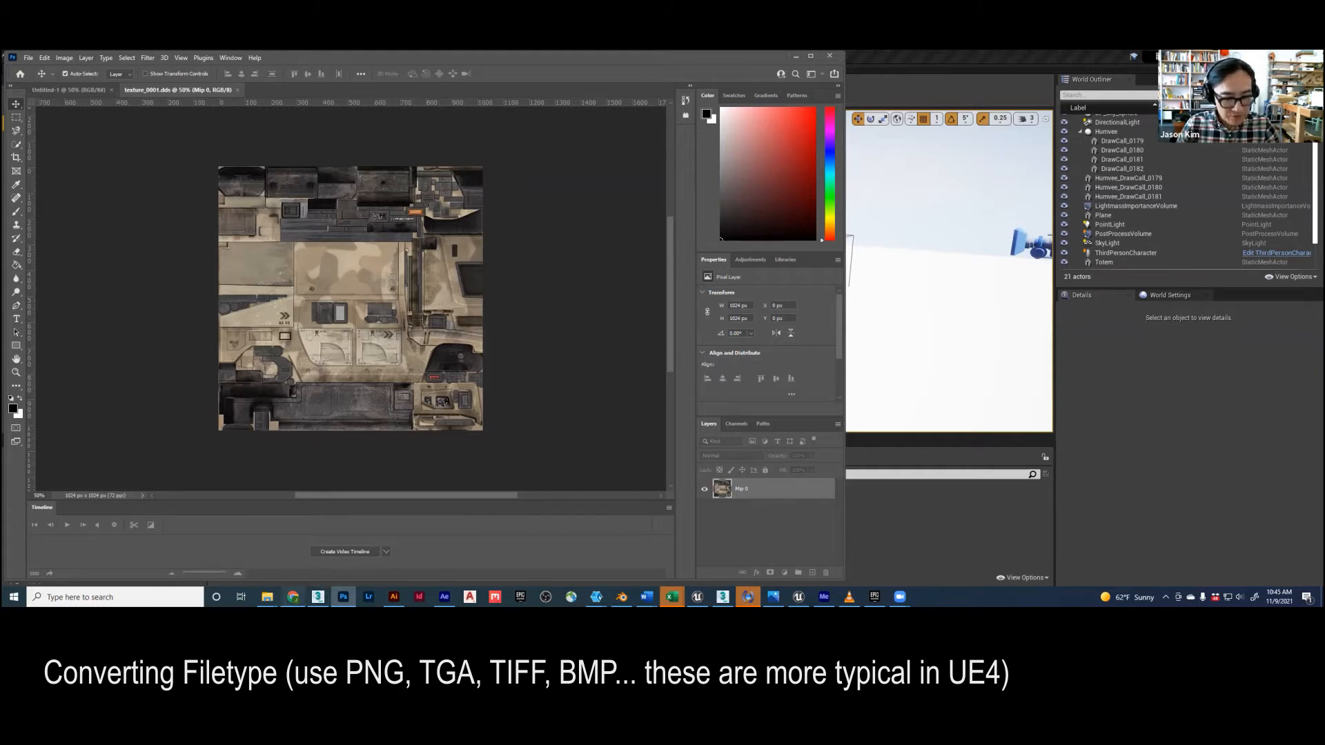
# - Switch to Chrome and bring up the Convertio page with the completed DDS to PNG conversion
pyautogui.click(293, 597)
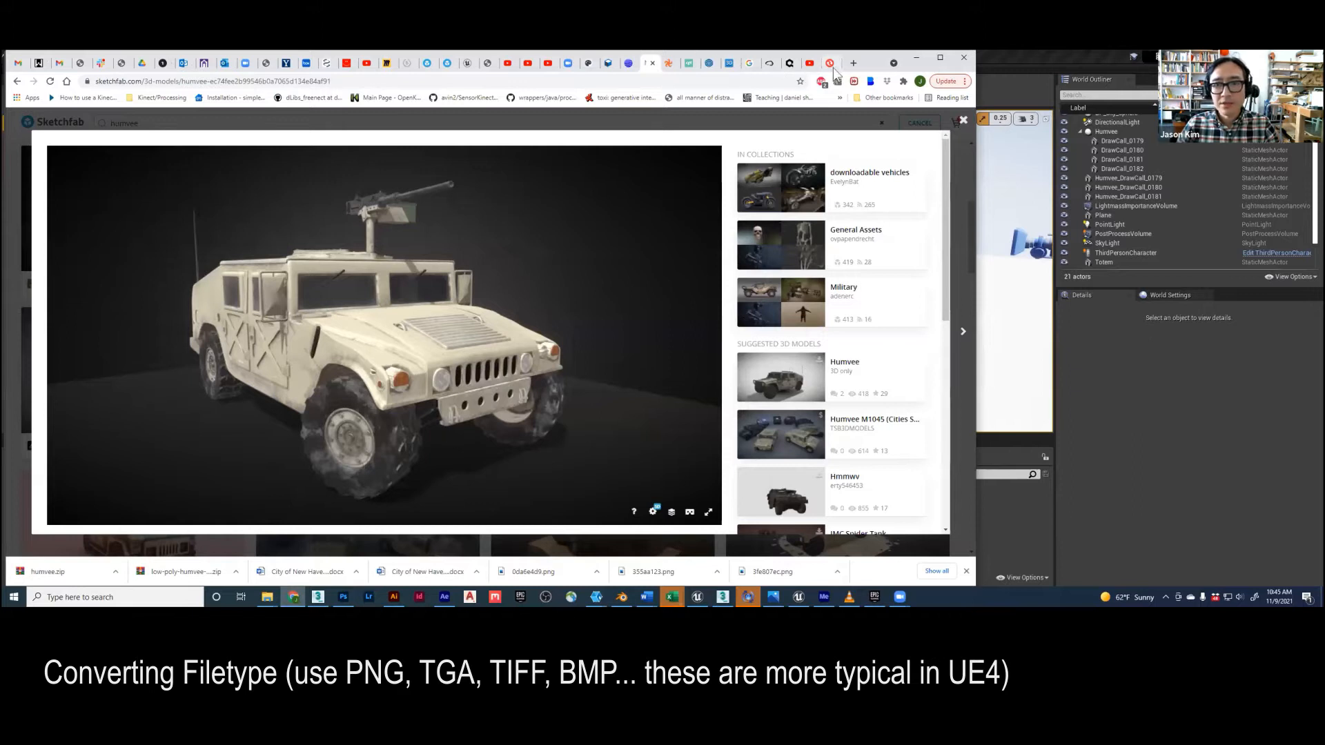
pyautogui.click(854, 63)
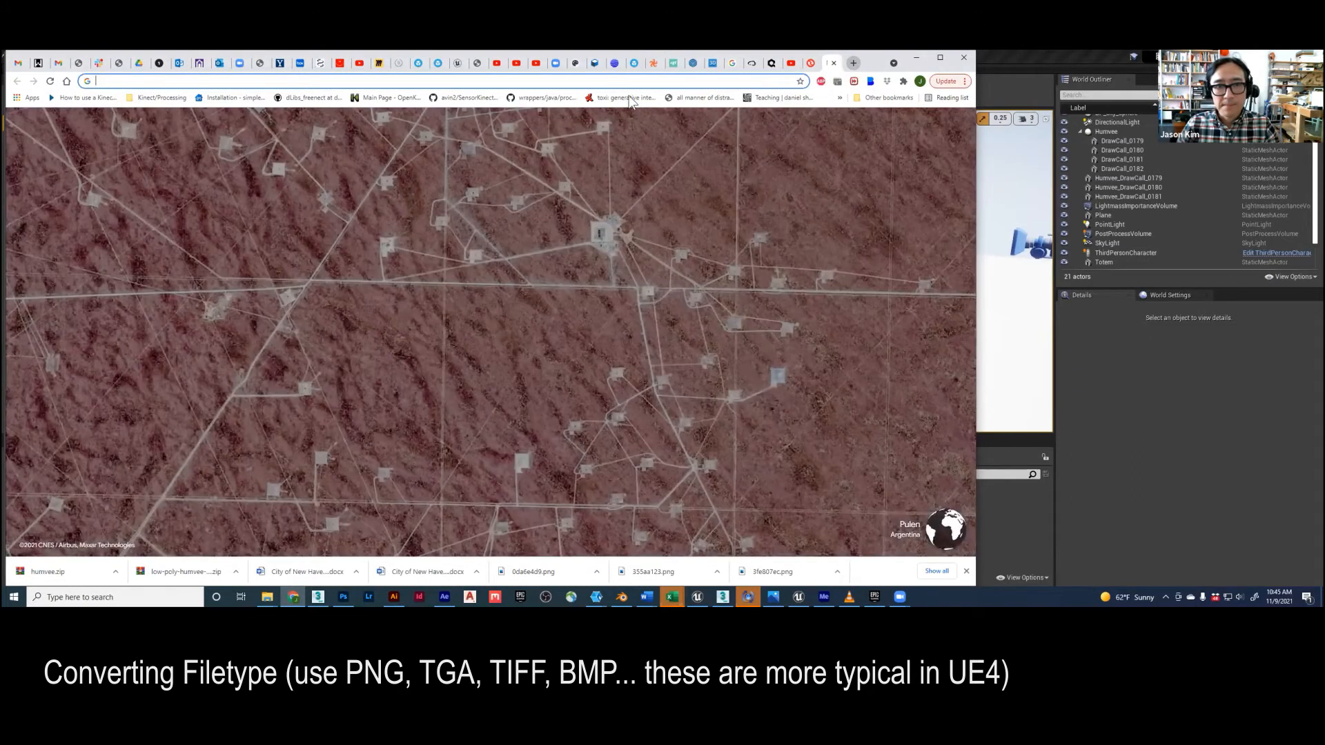
pyautogui.click(918, 57)
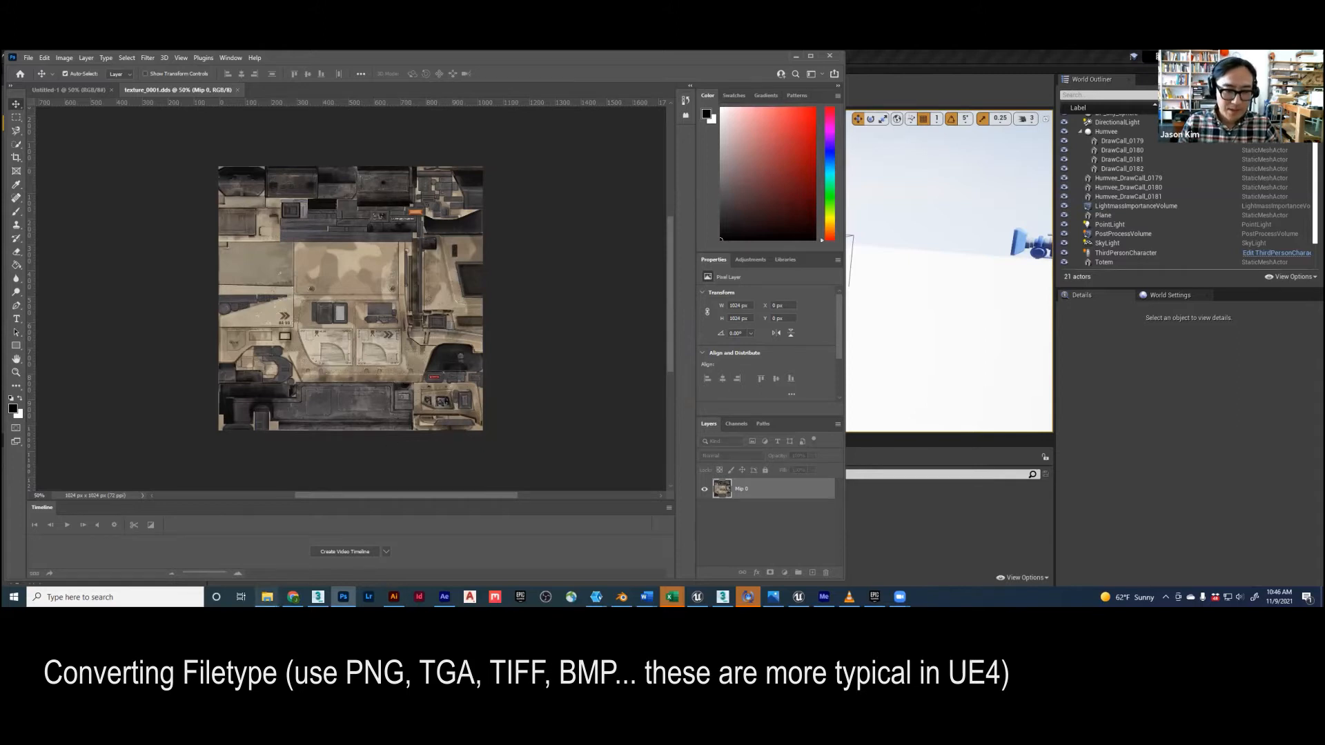
pyautogui.click(292, 597)
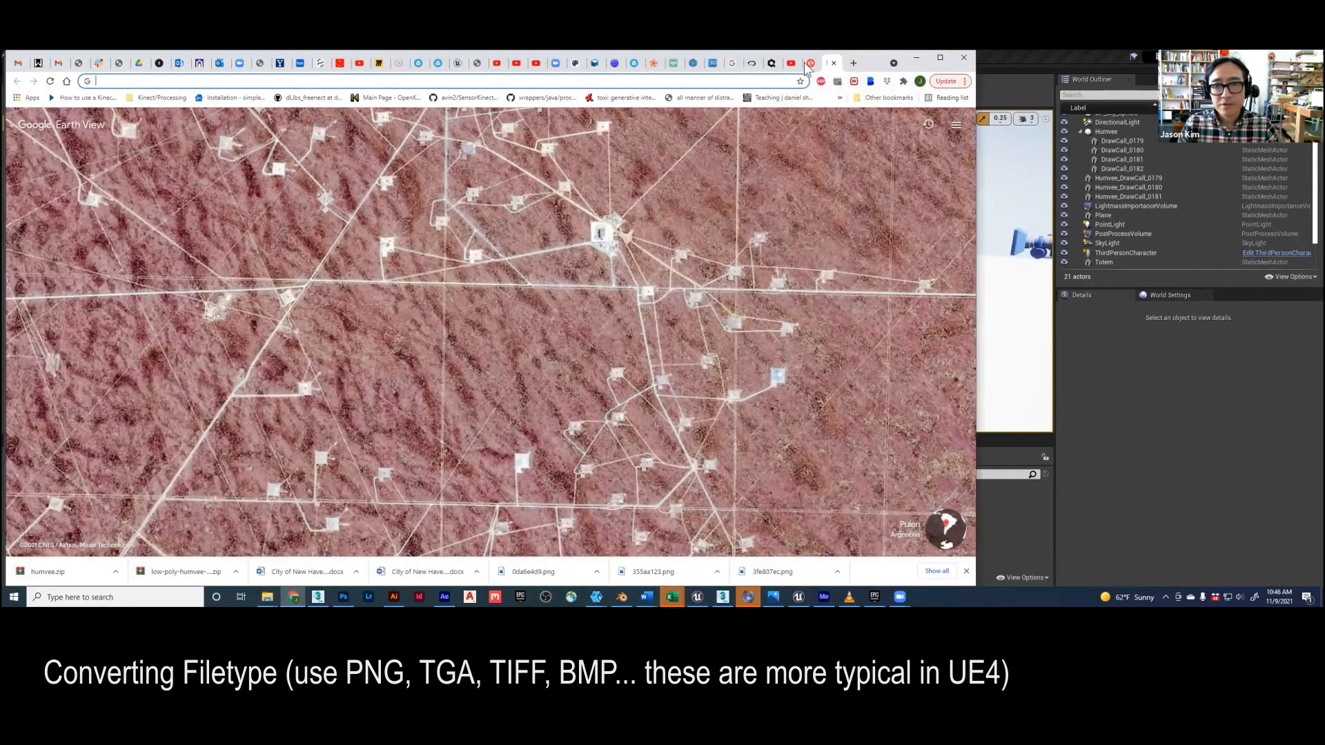
pyautogui.click(805, 65)
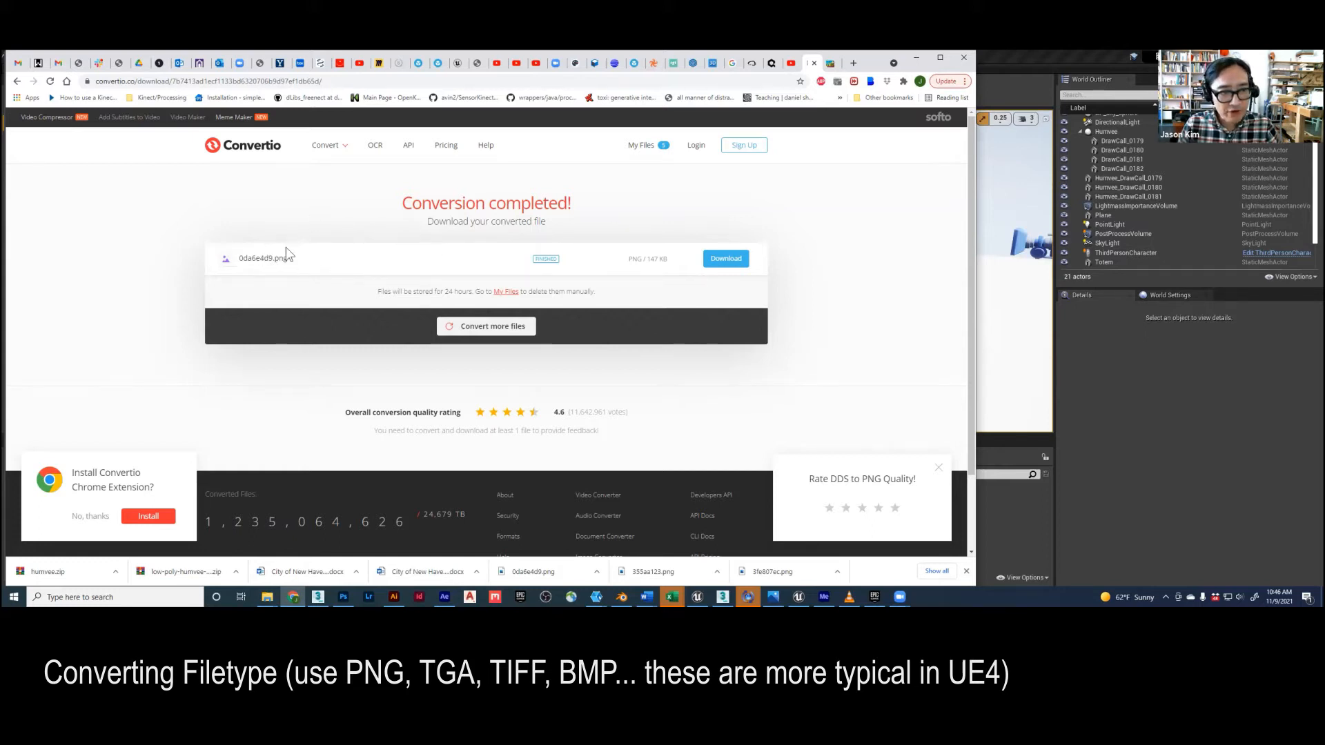
# - Start a new Convertio conversion and add texture_0001.dds from the Humvee textures folder in File Explorer
pyautogui.click(495, 337)
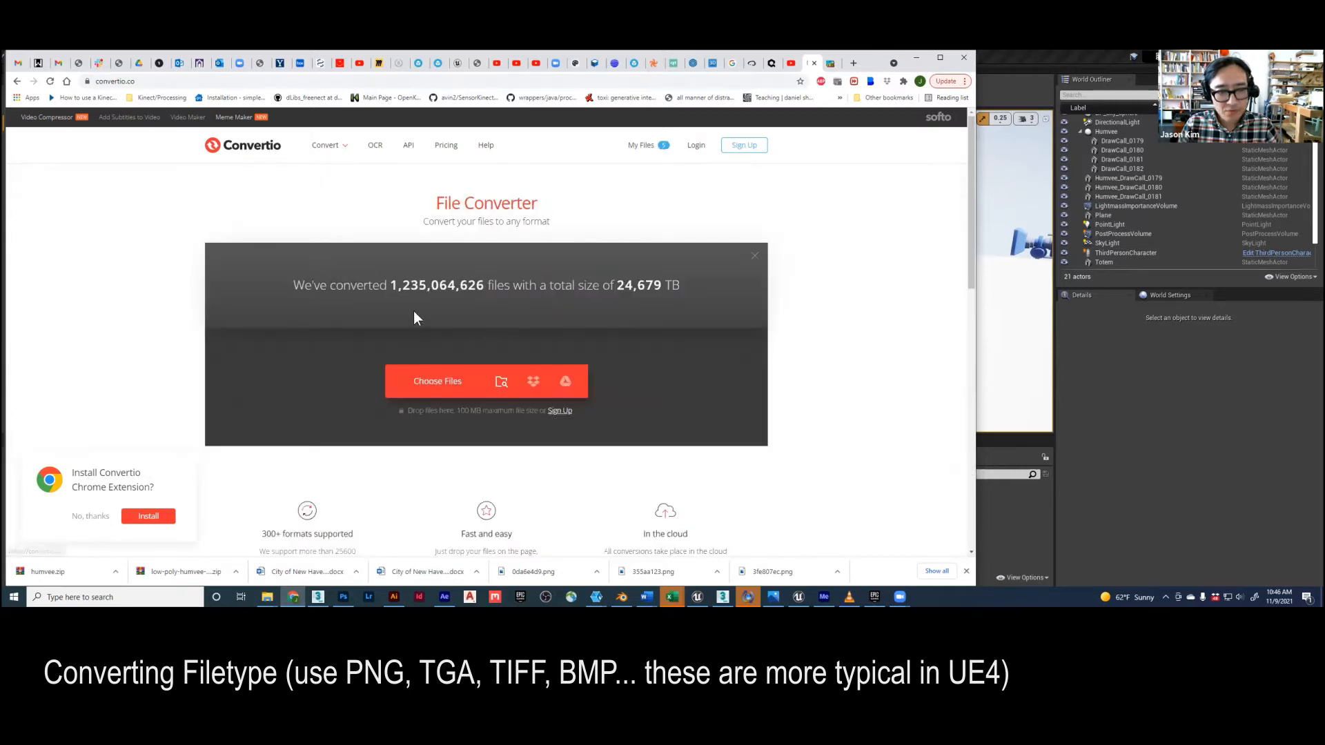
pyautogui.click(267, 597)
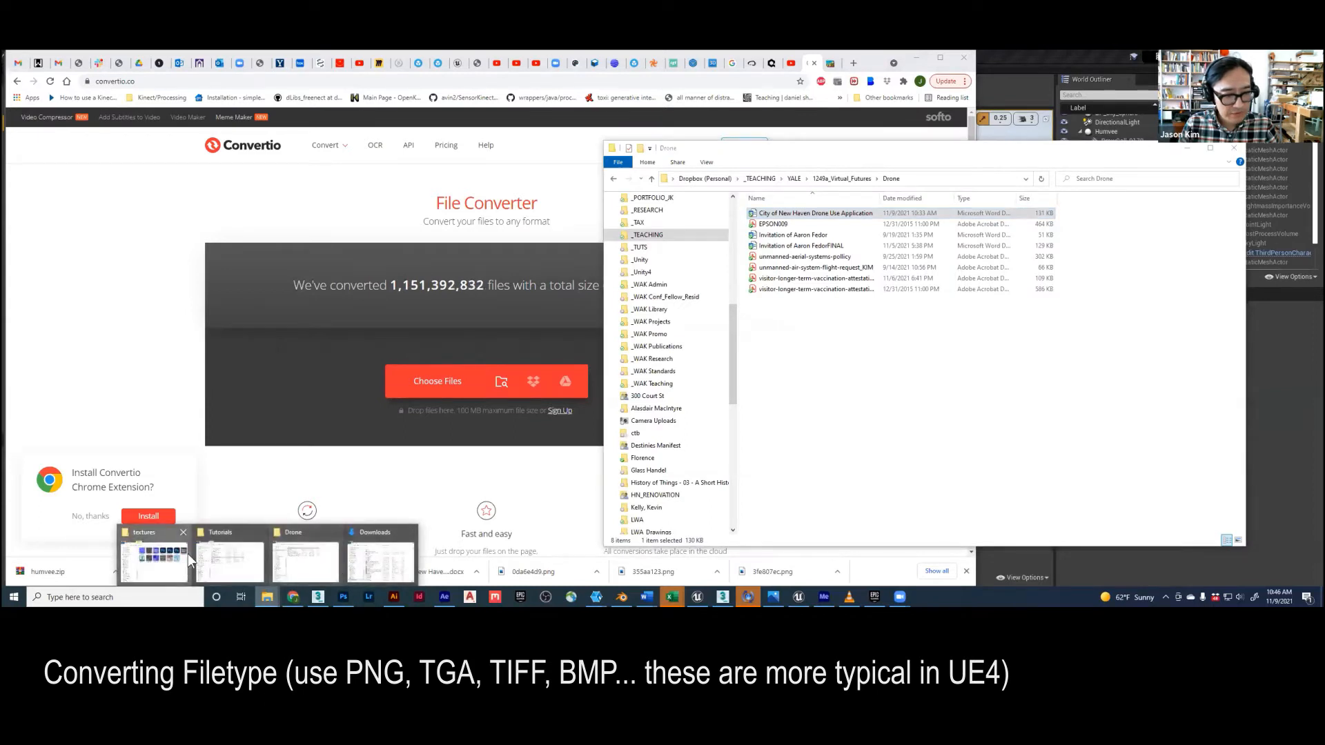
pyautogui.click(153, 562)
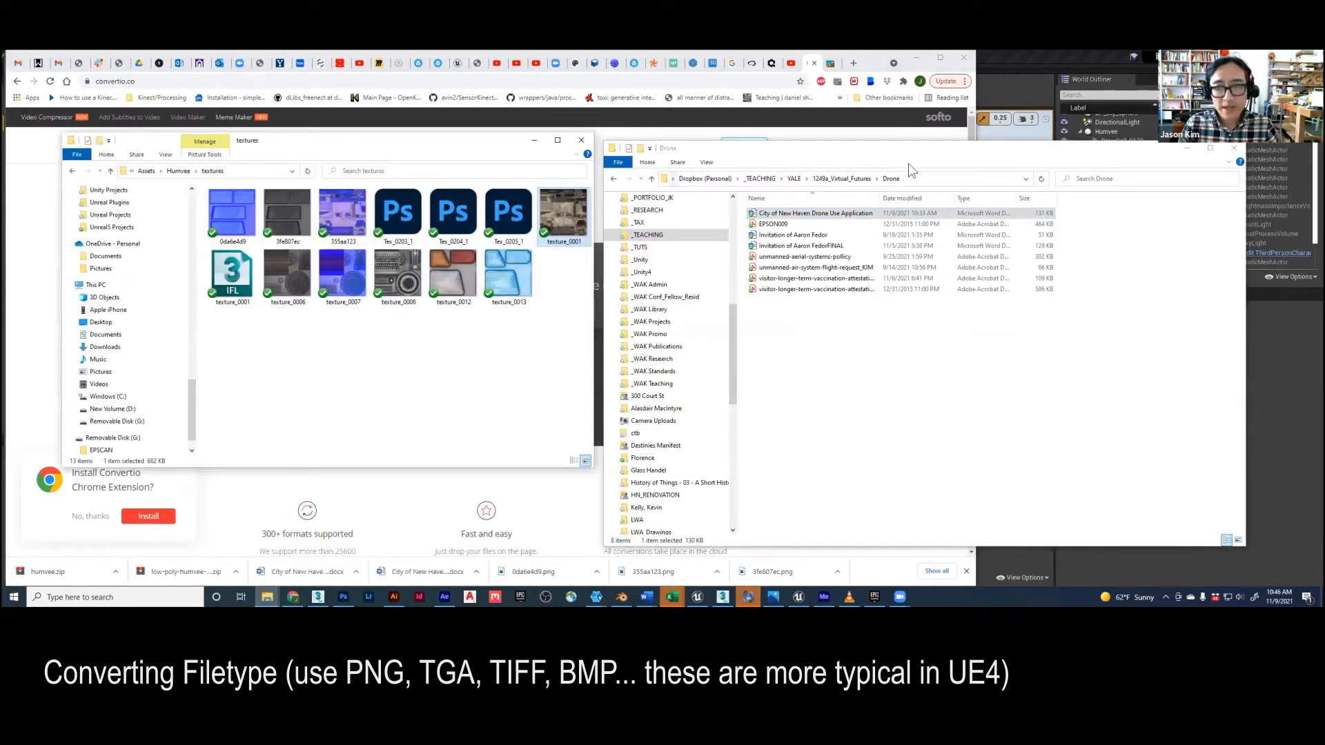
pyautogui.click(1186, 147)
pyautogui.moveTo(563, 218); pyautogui.dragTo(644, 354)
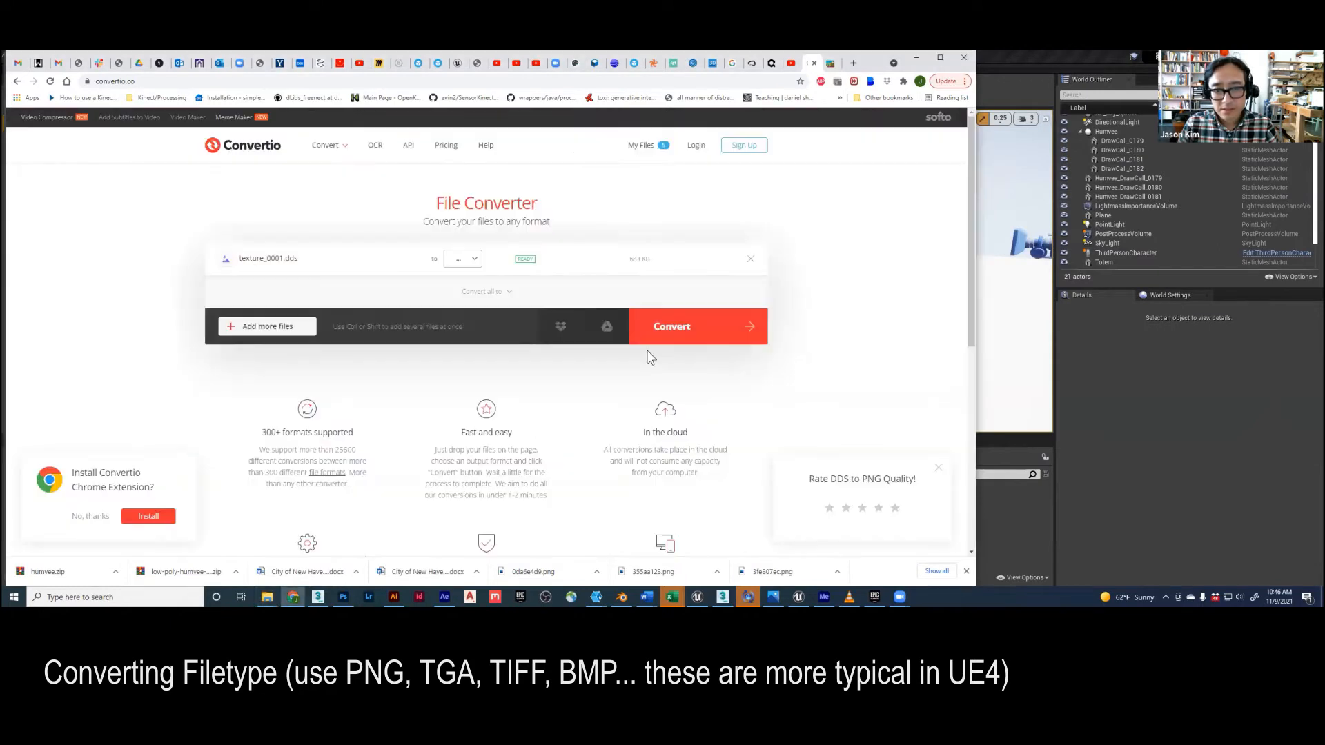
# - Examine the image output formats offered for texture_0001.dds, such as PNG, TGA and BMP, and close the list without choosing one
pyautogui.click(472, 260)
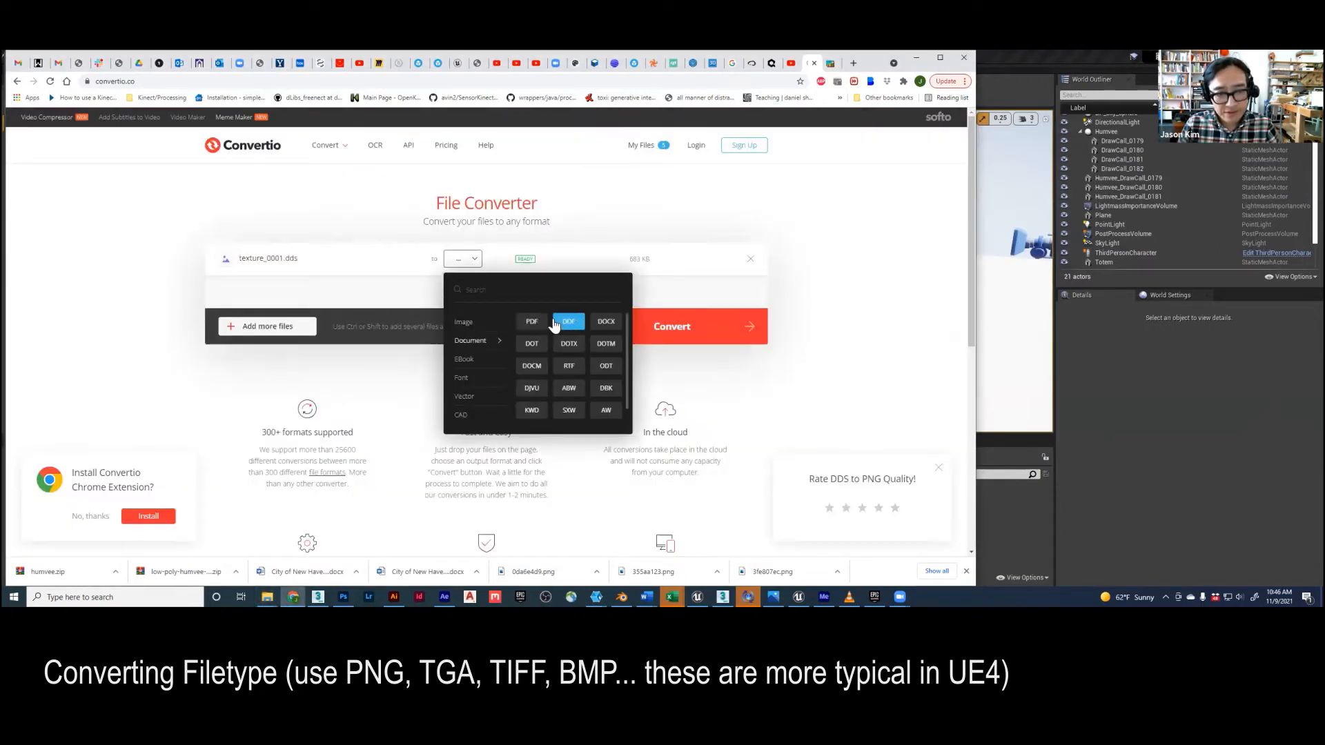
pyautogui.moveTo(478, 326)
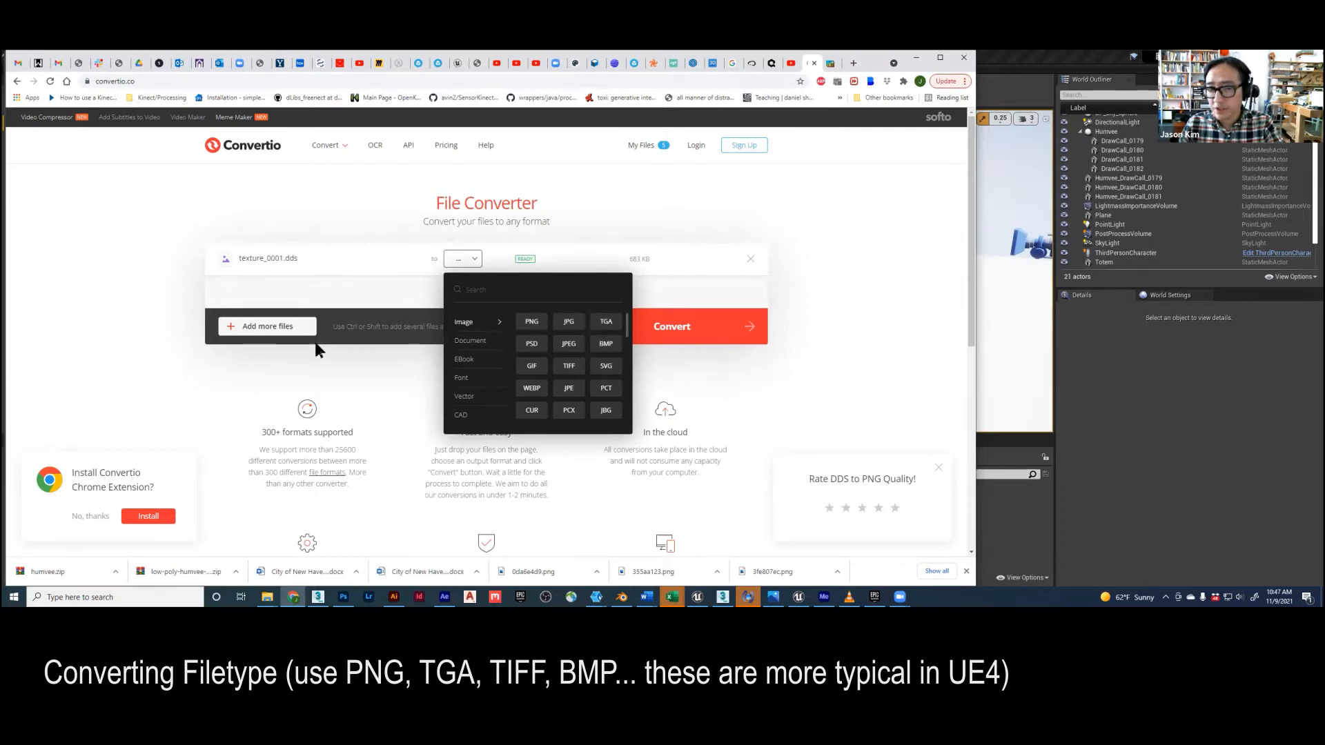
pyautogui.click(255, 367)
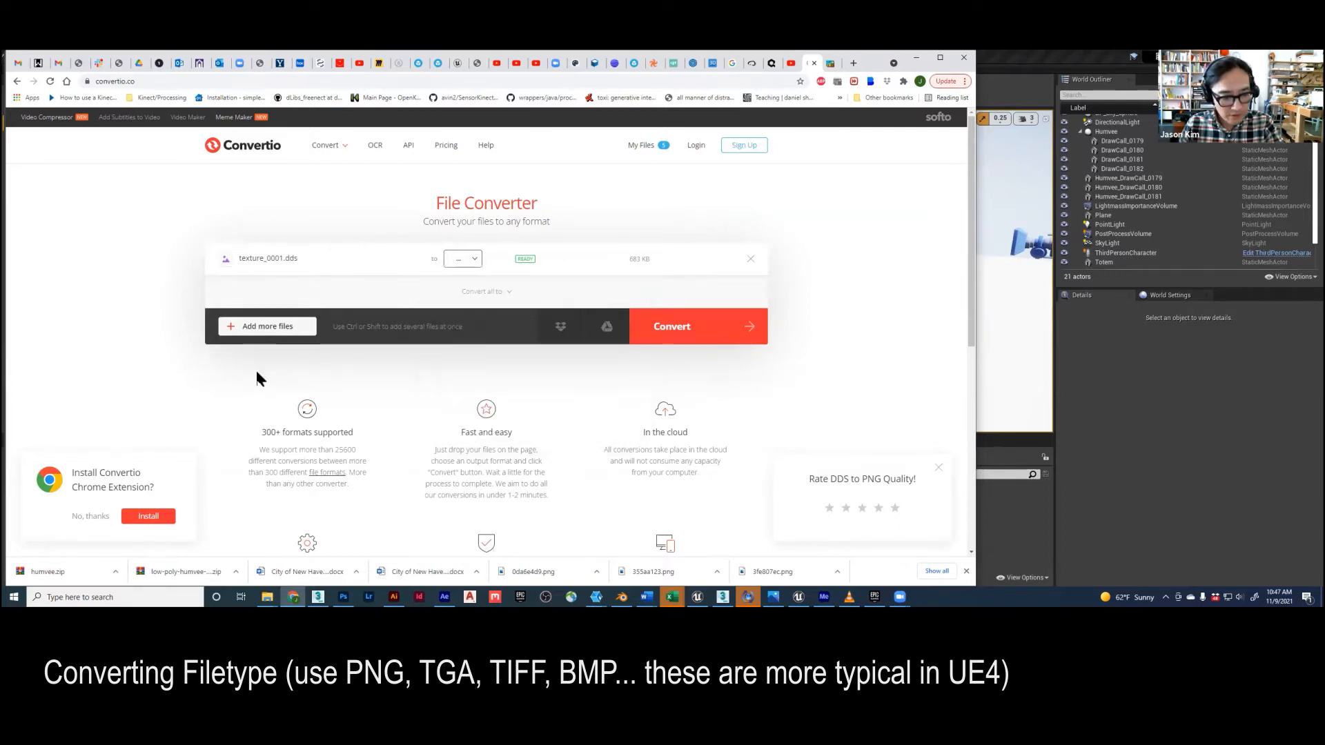
# - In the Downloads folder, select the PNG textures texture_0006, 0007, 0008, 0012 and 0013 plus 355aa123, 3fe807ec and 0da6e4d9
pyautogui.moveTo(267, 597)
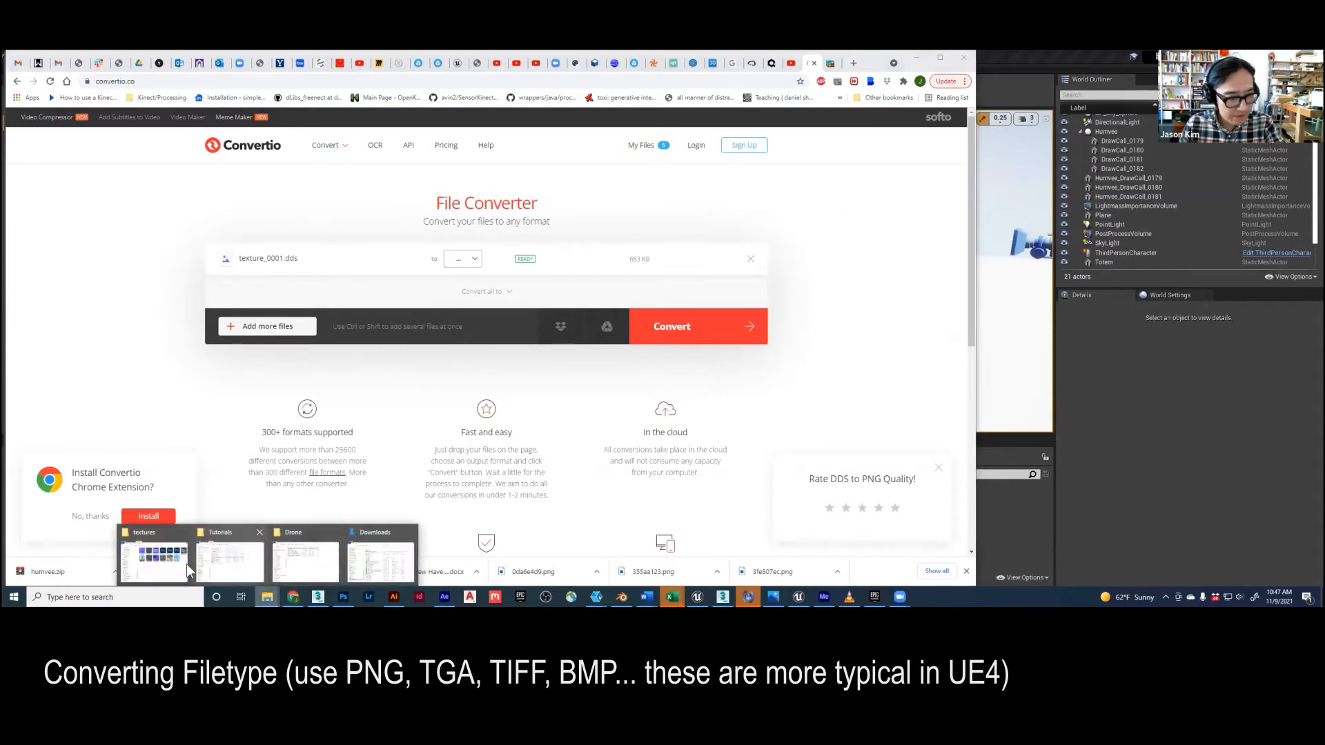
pyautogui.click(380, 560)
pyautogui.scroll(-1, 286, 345)
pyautogui.click(265, 428)
pyautogui.keyDown('shift'); pyautogui.click(267, 472); pyautogui.keyUp('shift')
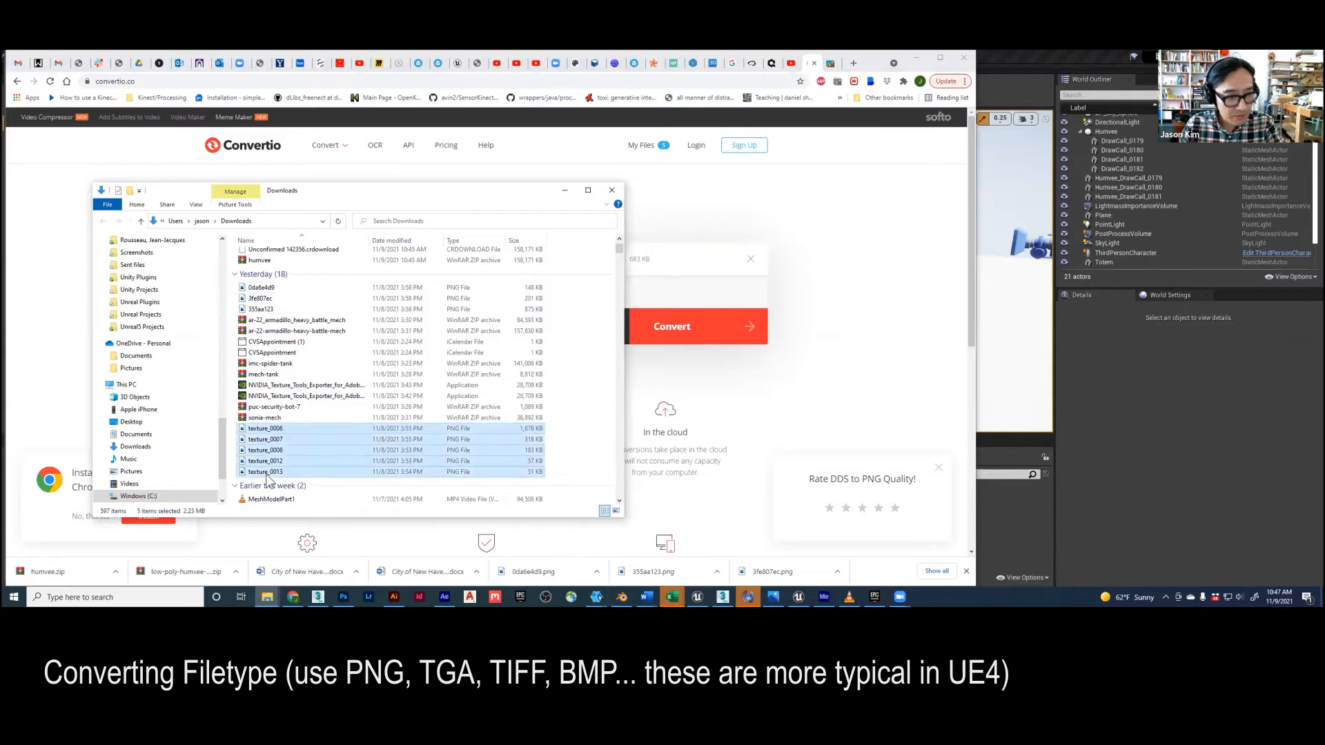
pyautogui.keyDown('ctrl'); pyautogui.click(262, 310); pyautogui.keyUp('ctrl')
pyautogui.keyDown('ctrl'); pyautogui.click(261, 298); pyautogui.keyUp('ctrl')
pyautogui.keyDown('ctrl'); pyautogui.click(261, 287); pyautogui.keyUp('ctrl')
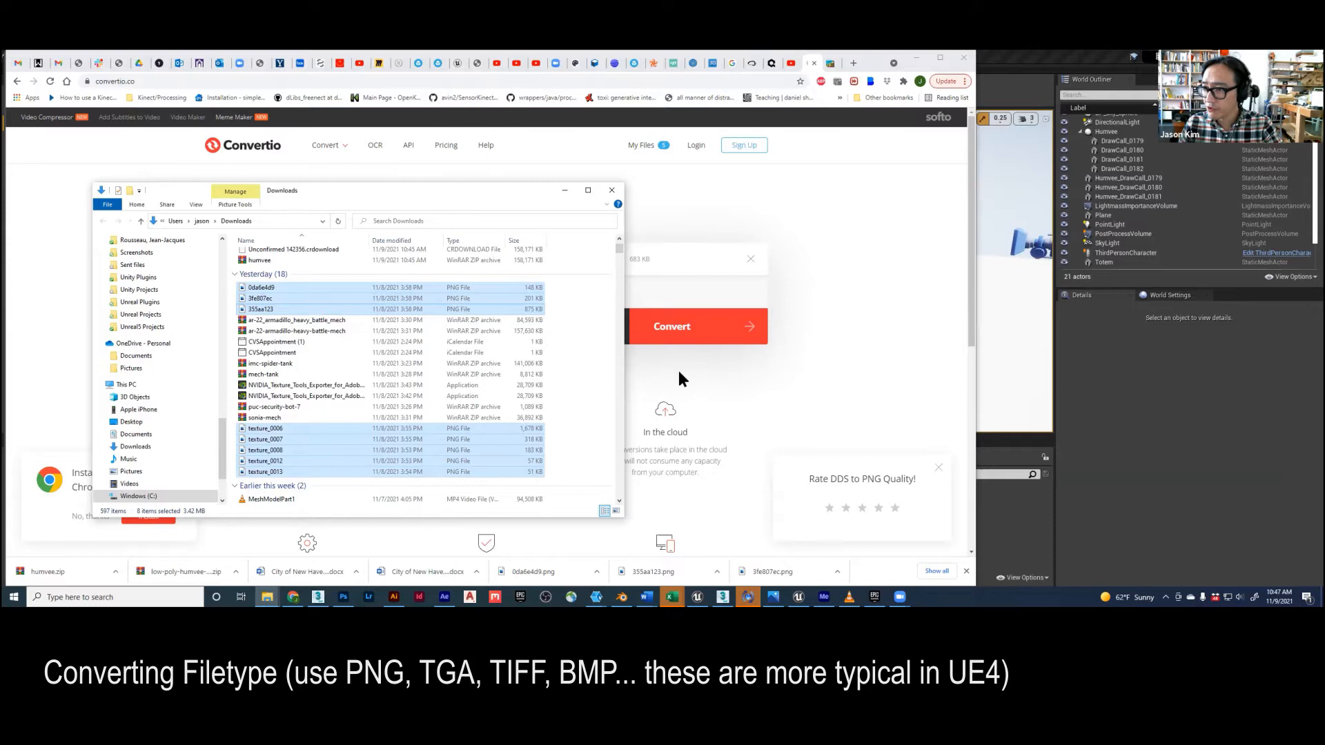
# - Bring Photoshop forward, return to the Humvee textures folder in File Explorer, and create and open a subfolder named PNGconver
pyautogui.click(342, 597)
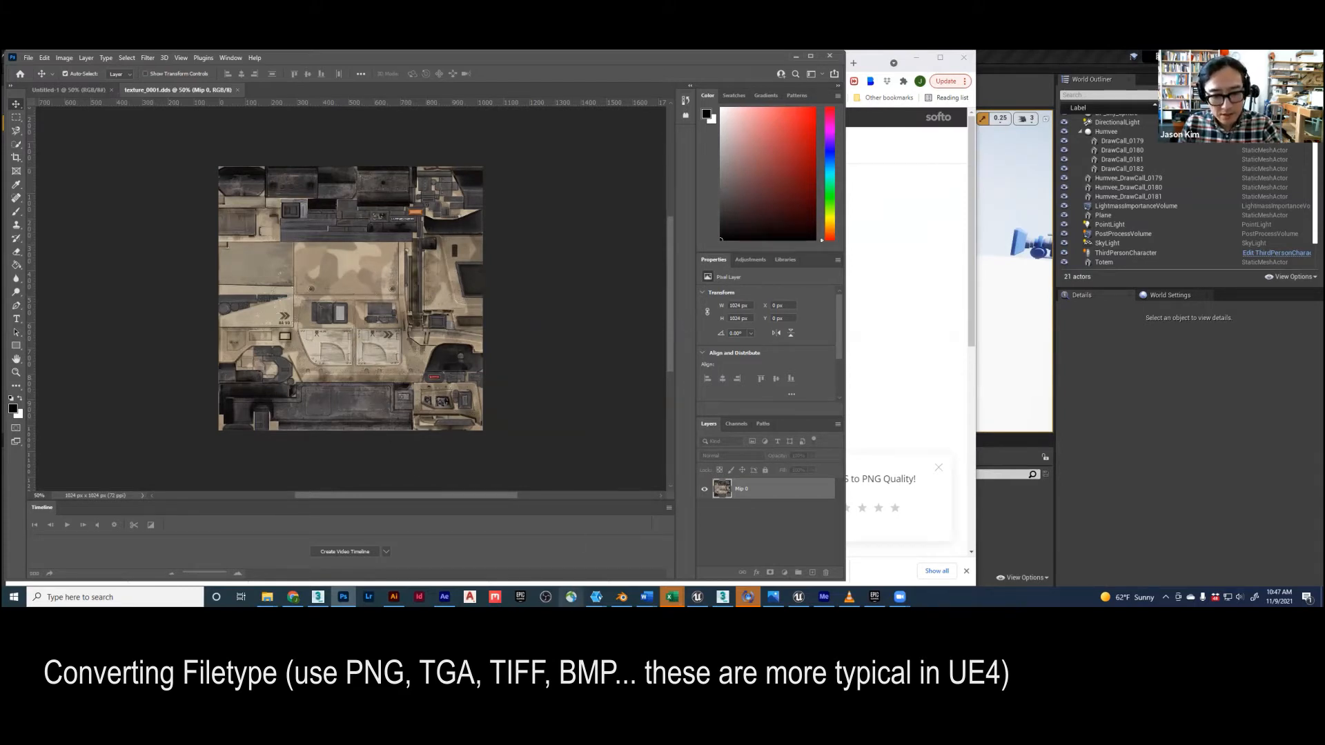
pyautogui.moveTo(293, 598)
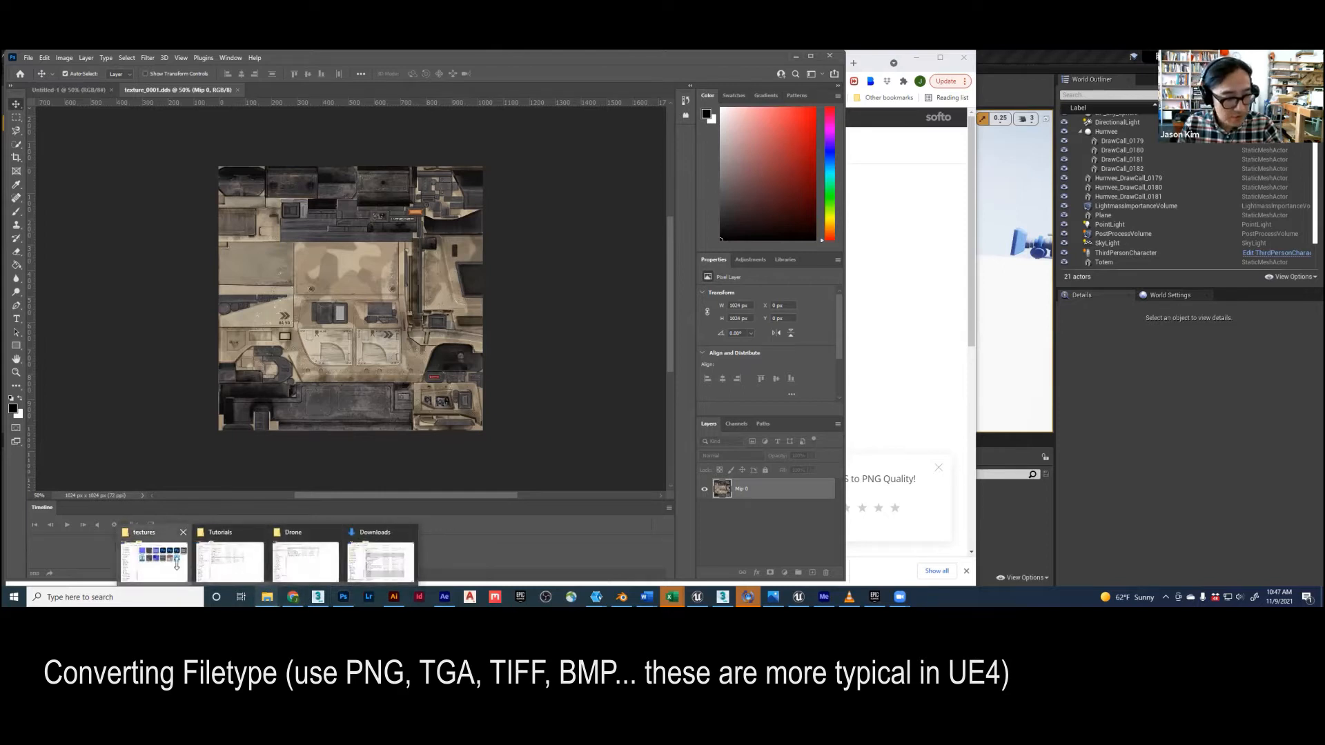
pyautogui.click(153, 560)
pyautogui.rightClick(292, 342)
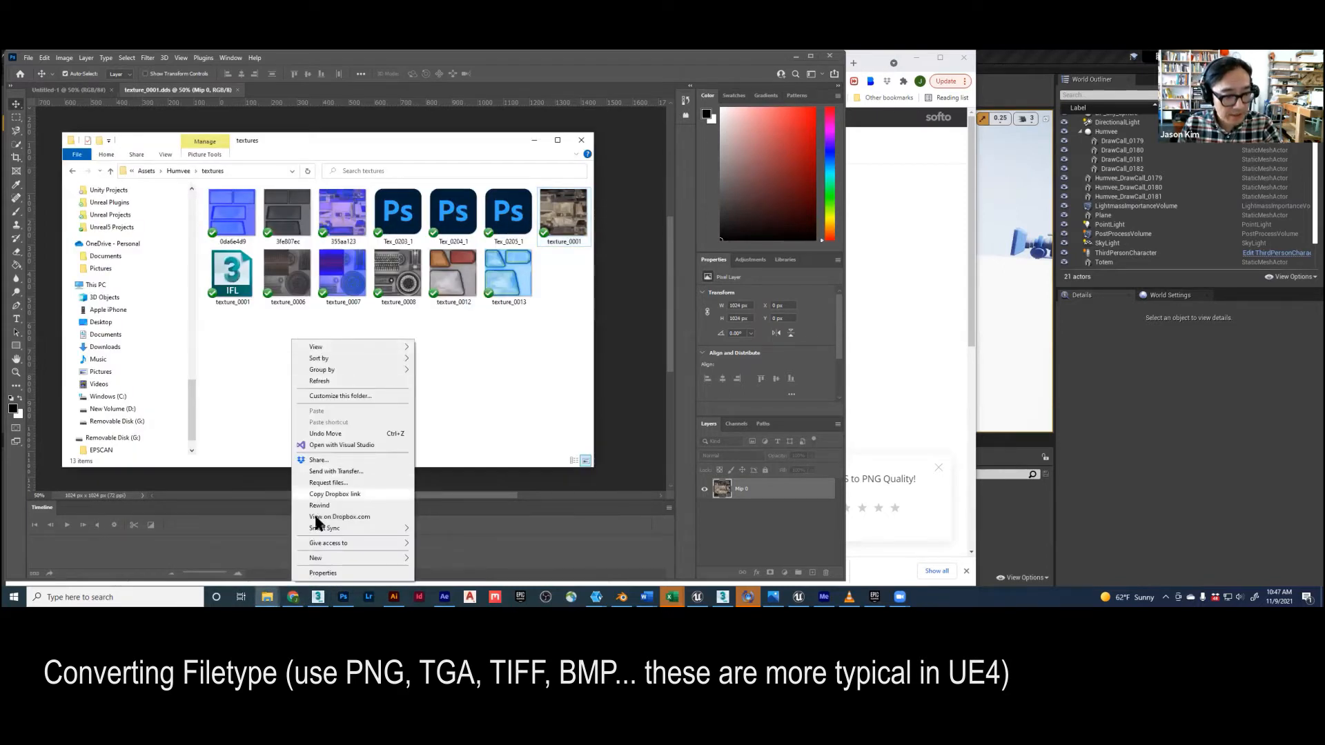
pyautogui.moveTo(320, 559)
pyautogui.click(455, 433)
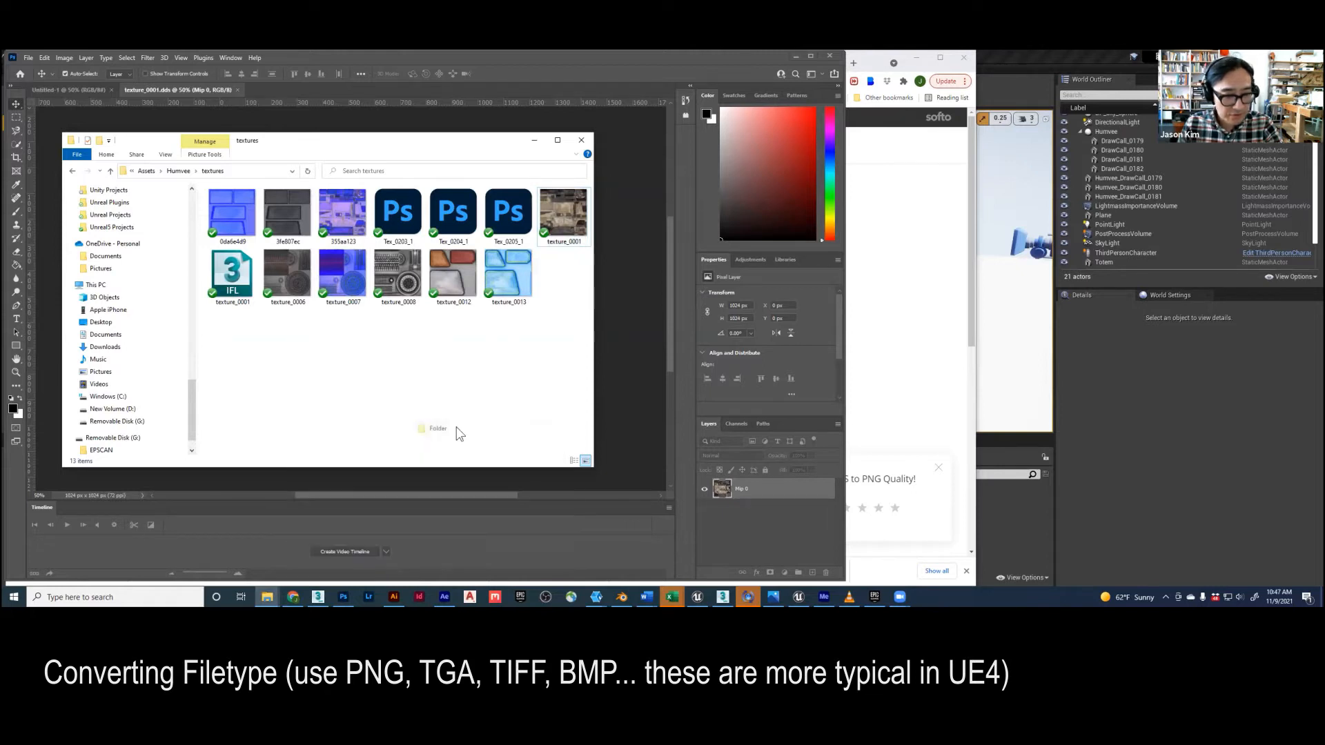
pyautogui.write('PN')
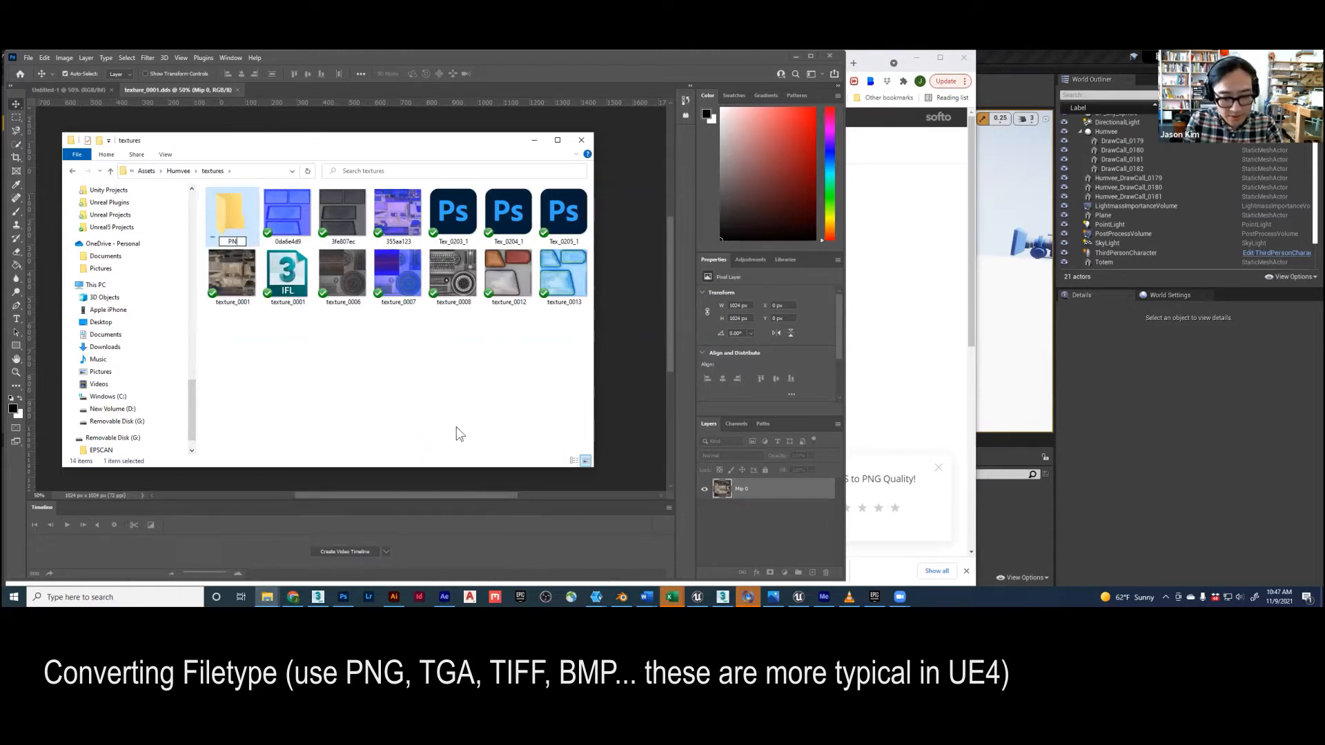
pyautogui.write('Gconver')
pyautogui.press('Return')
pyautogui.press('Return')
# - Move the eight selected PNG textures from Downloads into the PNGconver folder and clear the selection
pyautogui.rightClick(312, 327)
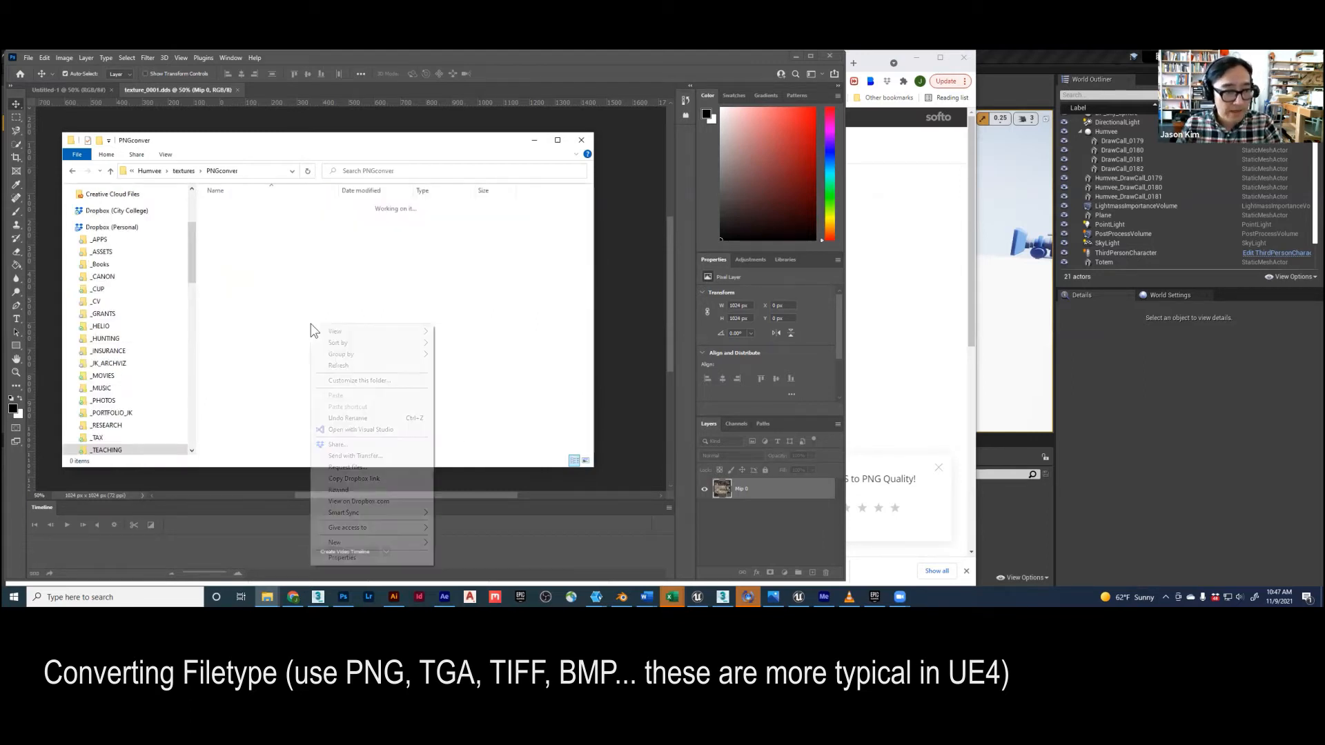
pyautogui.click(504, 418)
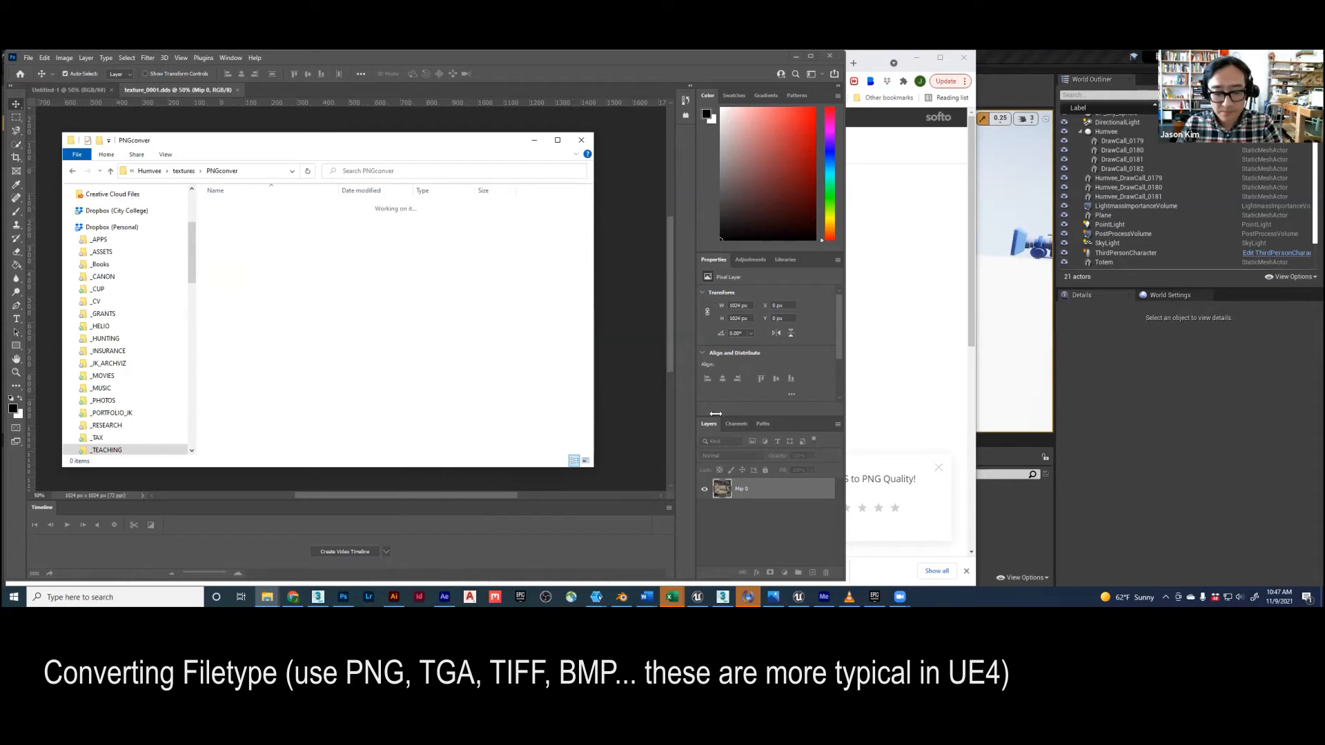
pyautogui.click(267, 596)
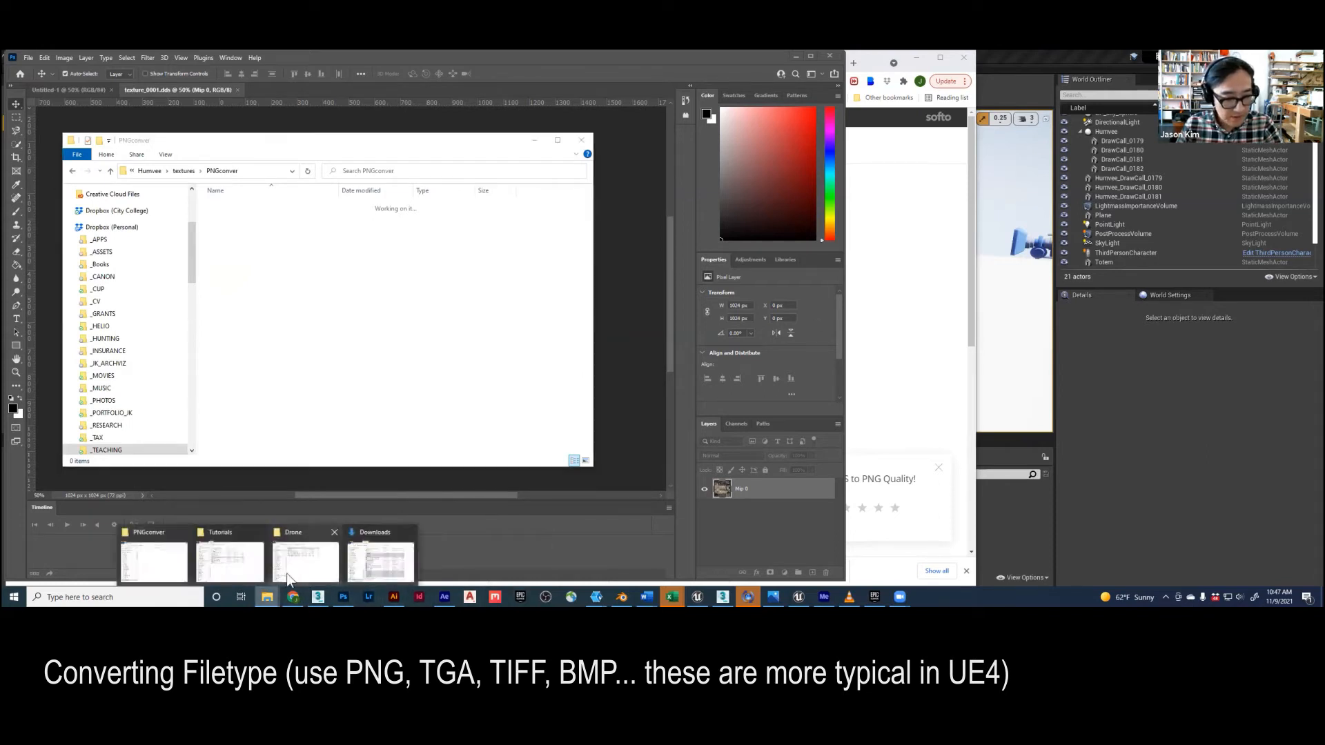
pyautogui.click(375, 553)
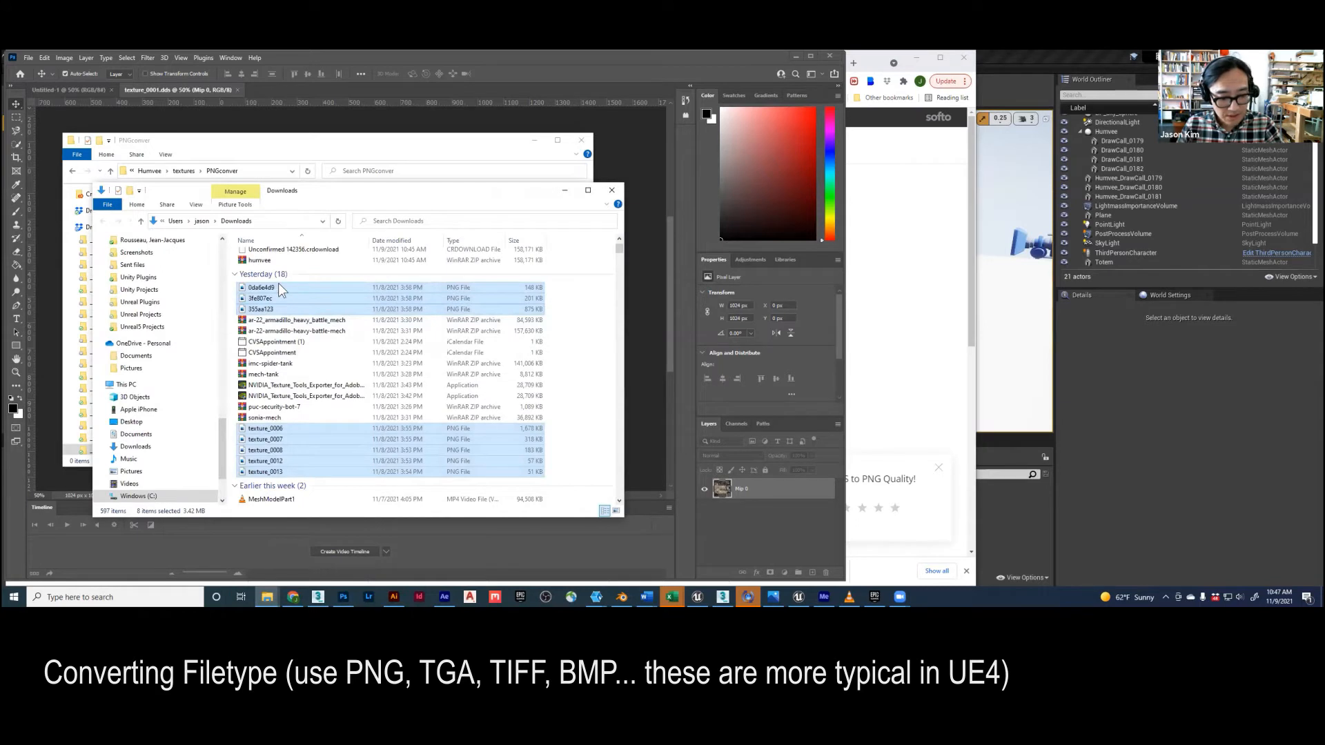
pyautogui.click(194, 147)
pyautogui.rightClick(231, 251)
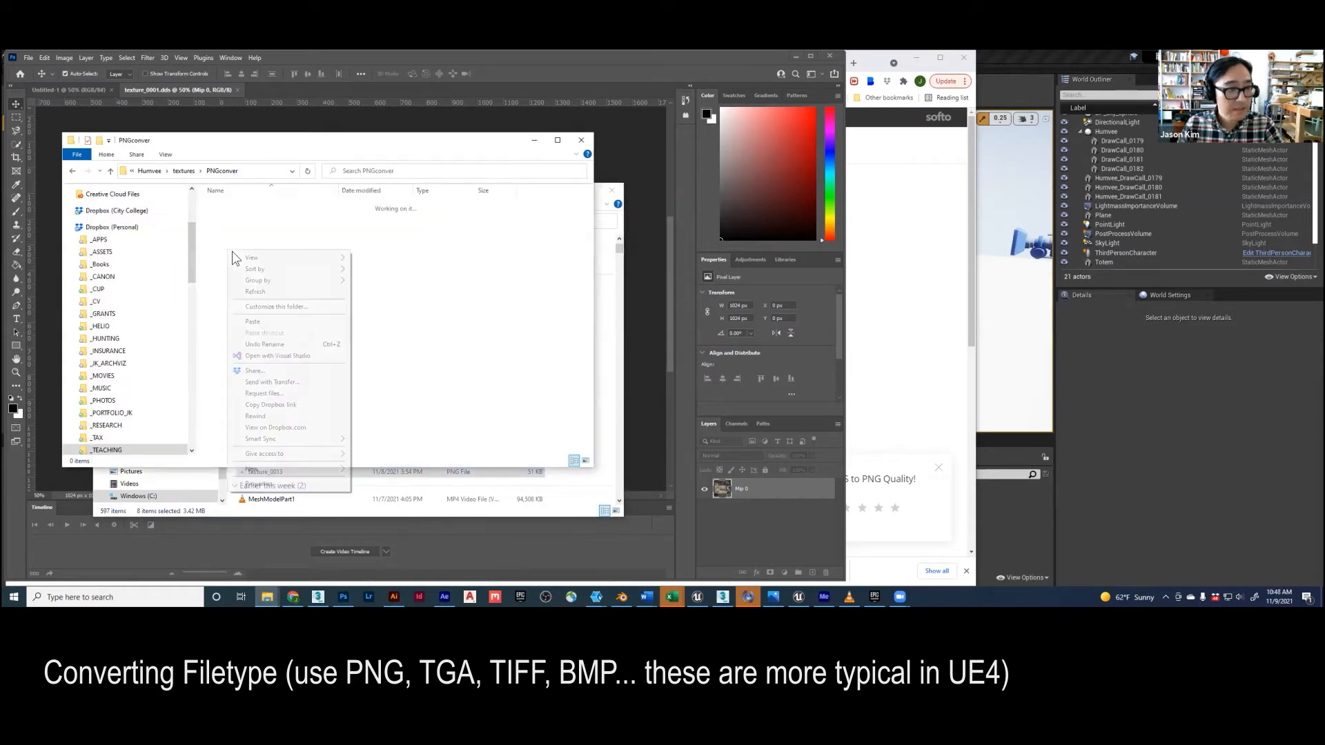
pyautogui.click(253, 322)
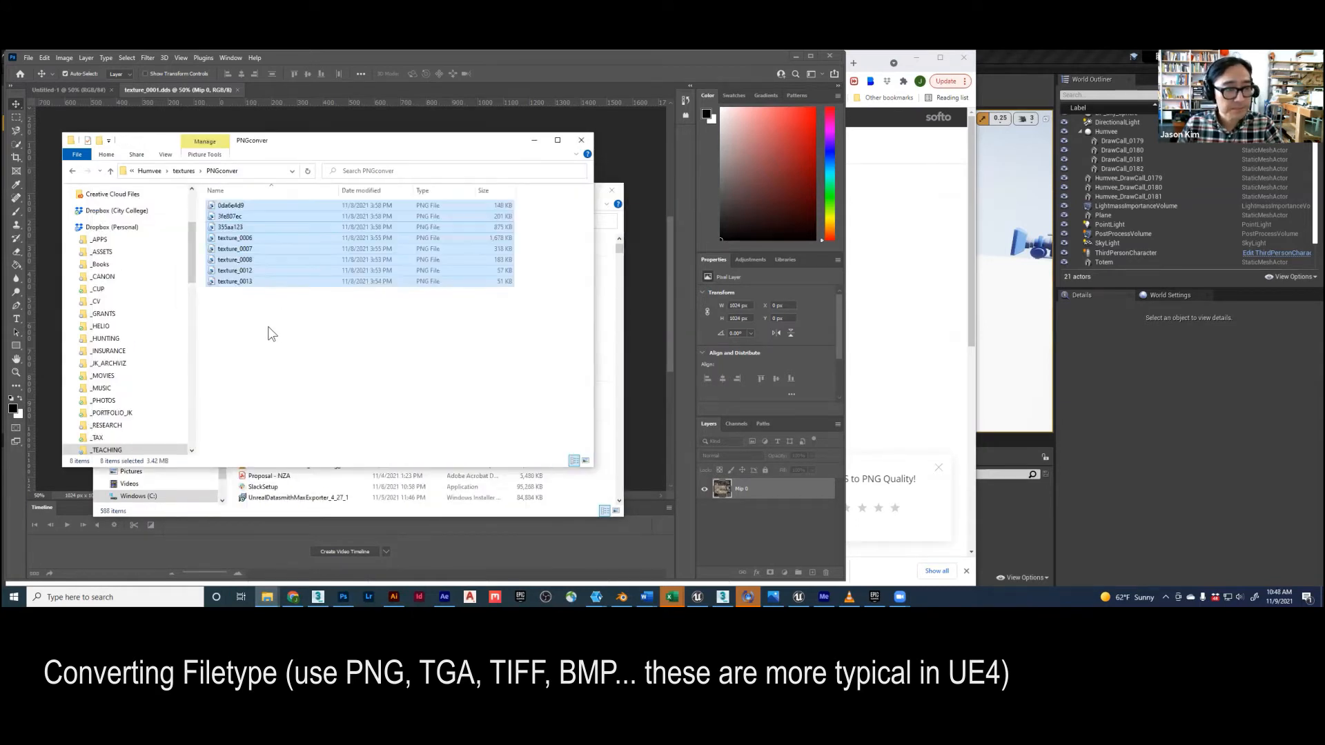
pyautogui.click(270, 333)
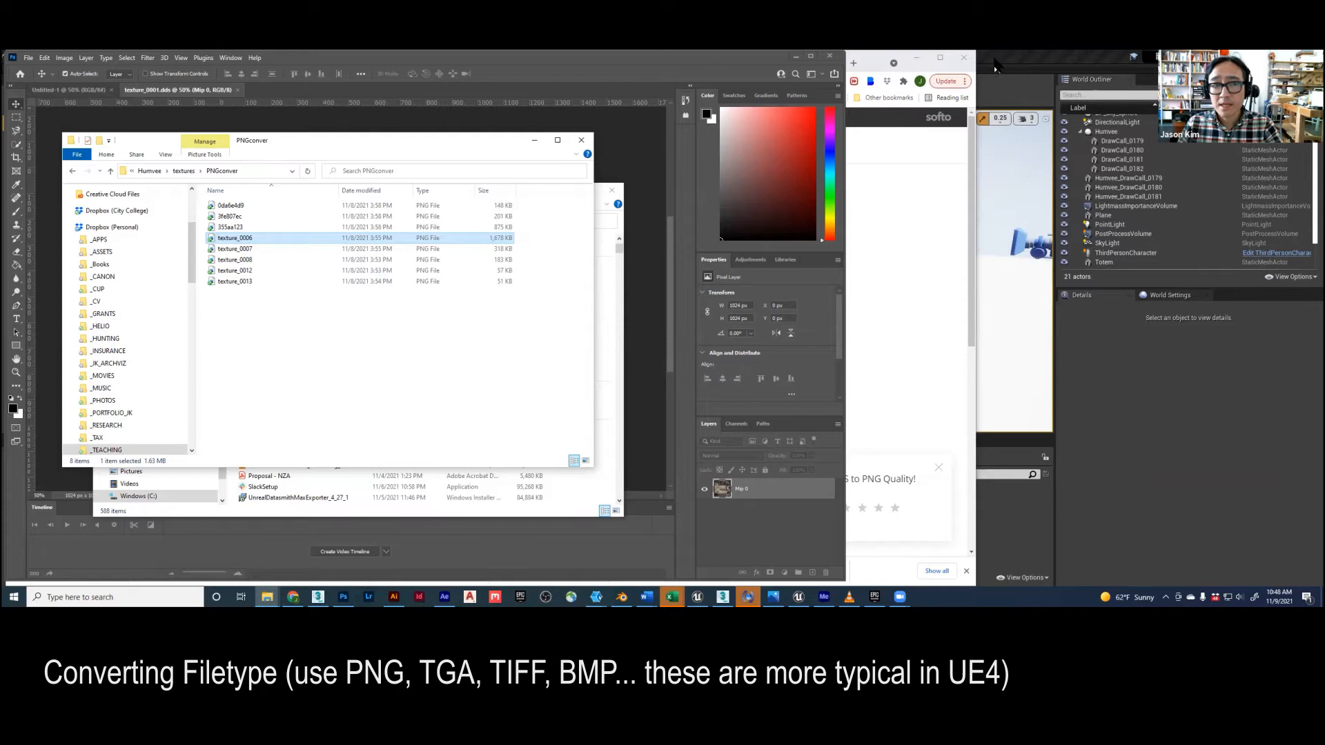
# - Select all eight PNG textures in the PNGconver folder and switch to Unreal Editor
pyautogui.click(227, 206)
pyautogui.keyDown('shift'); pyautogui.click(233, 282); pyautogui.keyUp('shift')
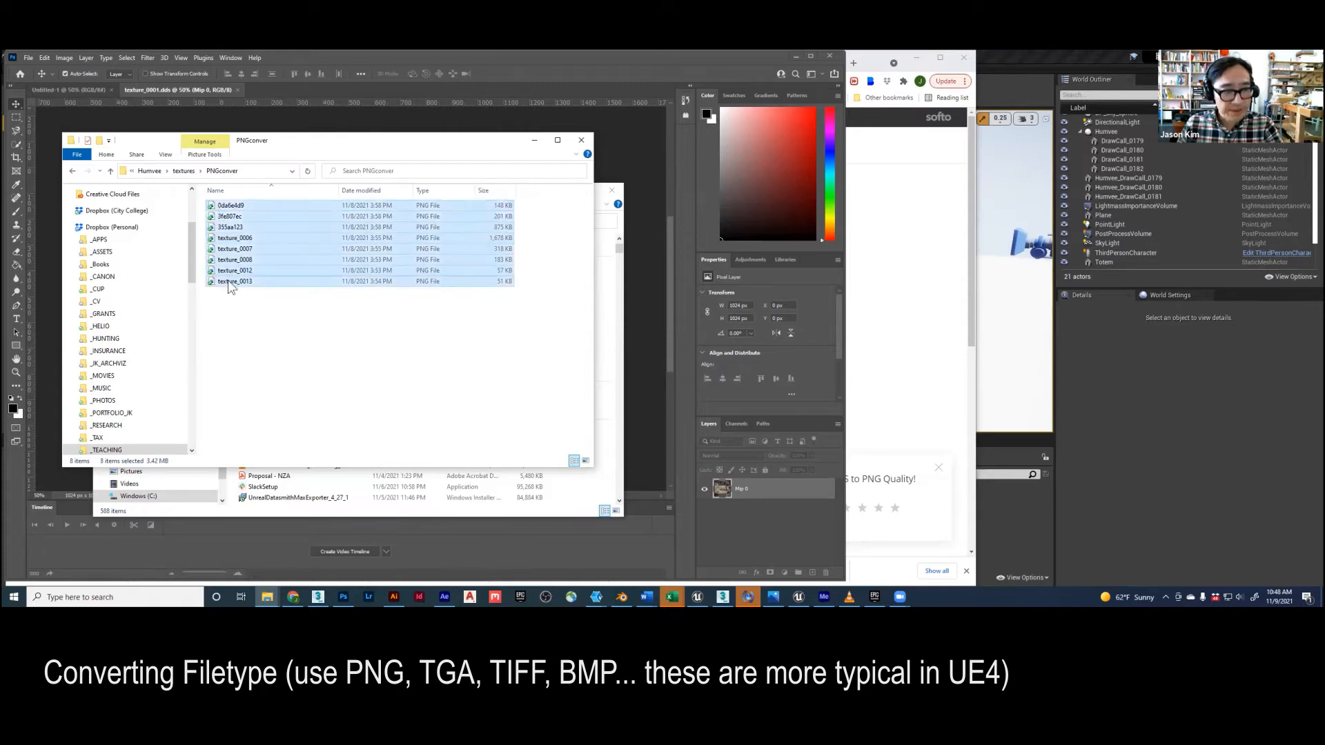
pyautogui.click(1006, 58)
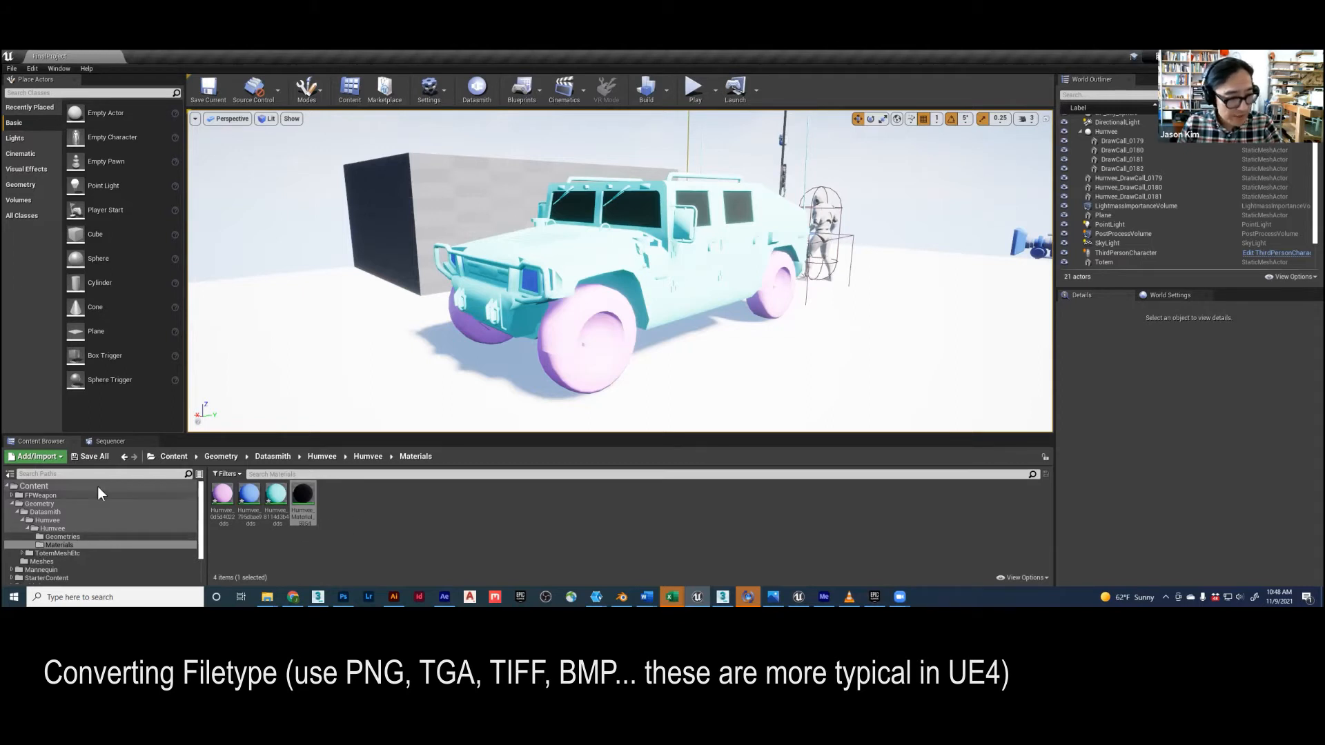
# - Create a new folder named Textures inside the Humvee Materials folder and open it
pyautogui.click(38, 456)
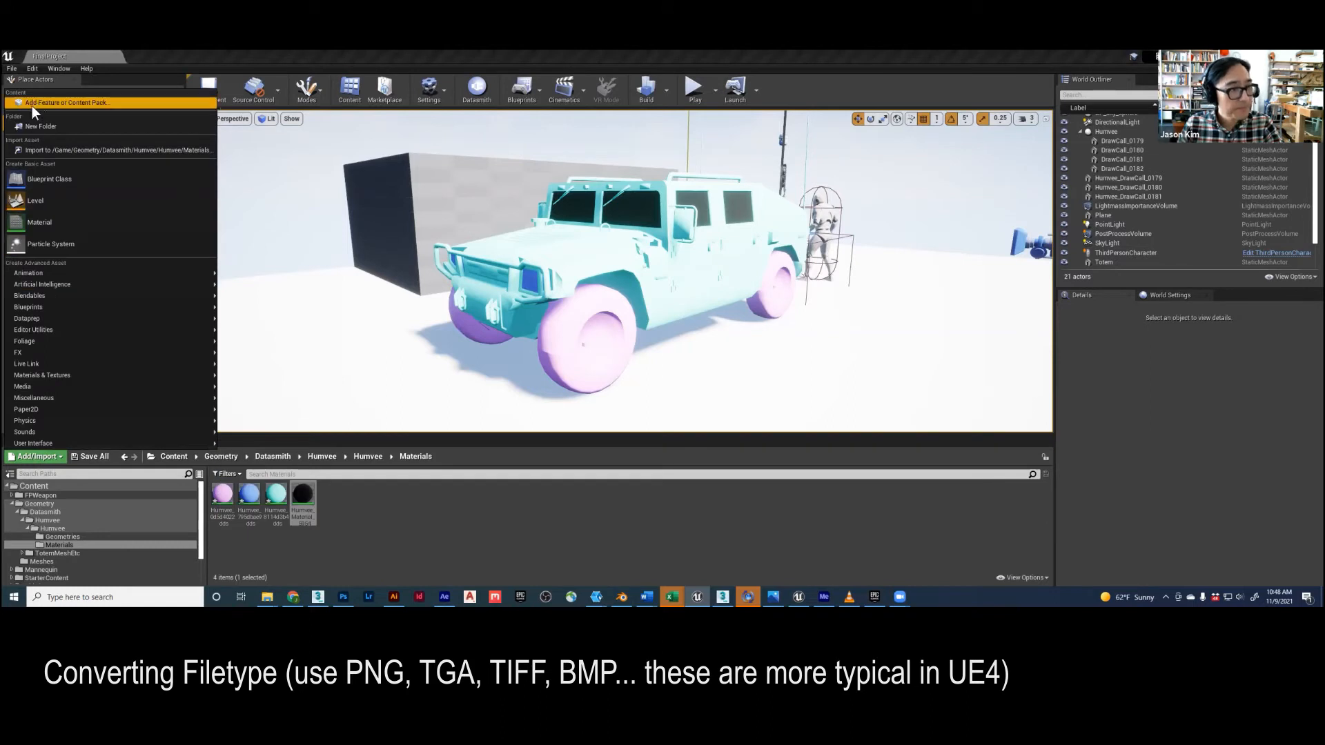
pyautogui.click(40, 126)
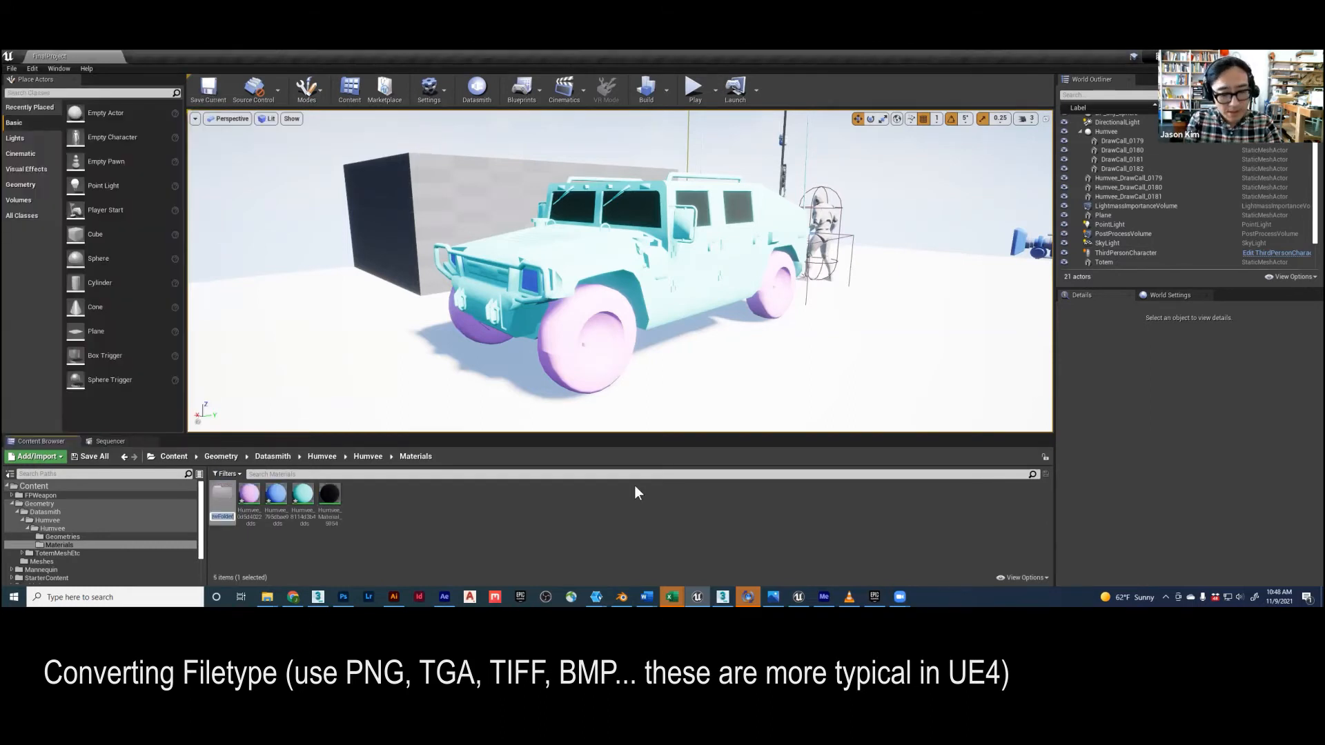
pyautogui.write('Tex')
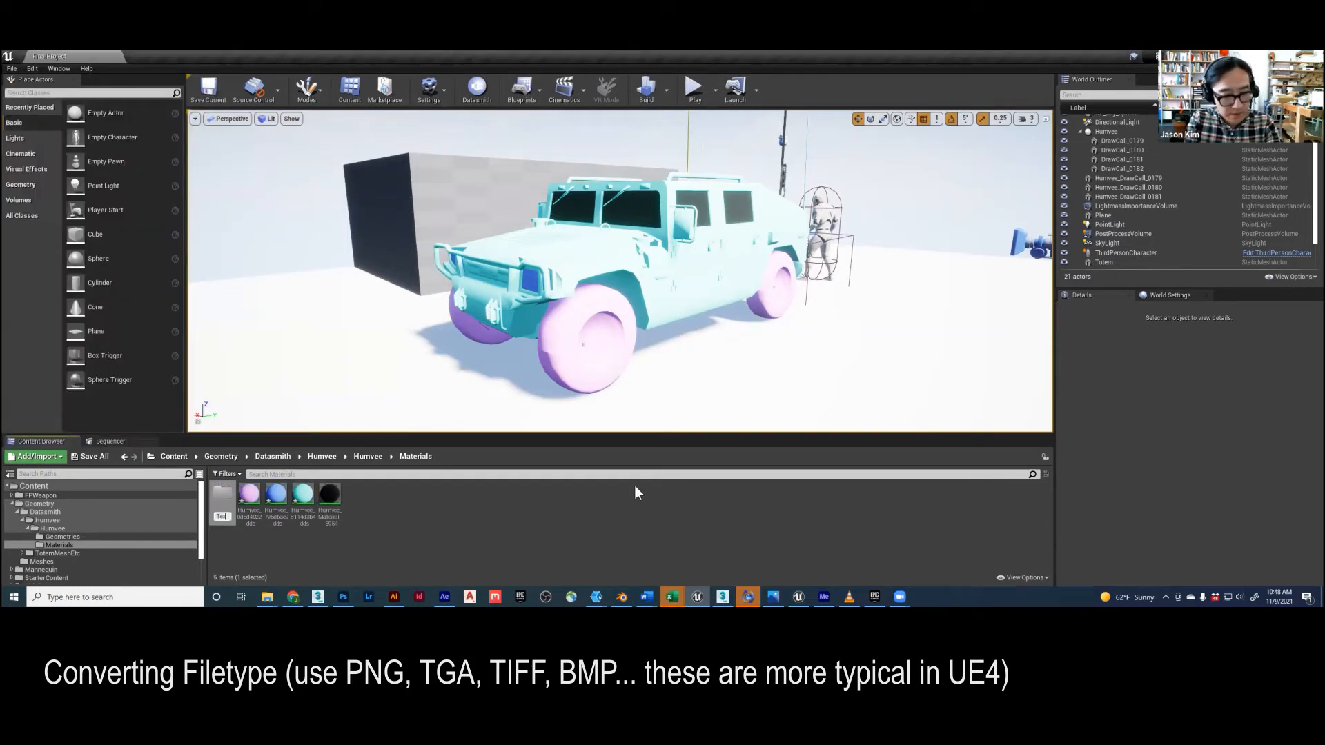
pyautogui.write('tures')
pyautogui.press('Return')
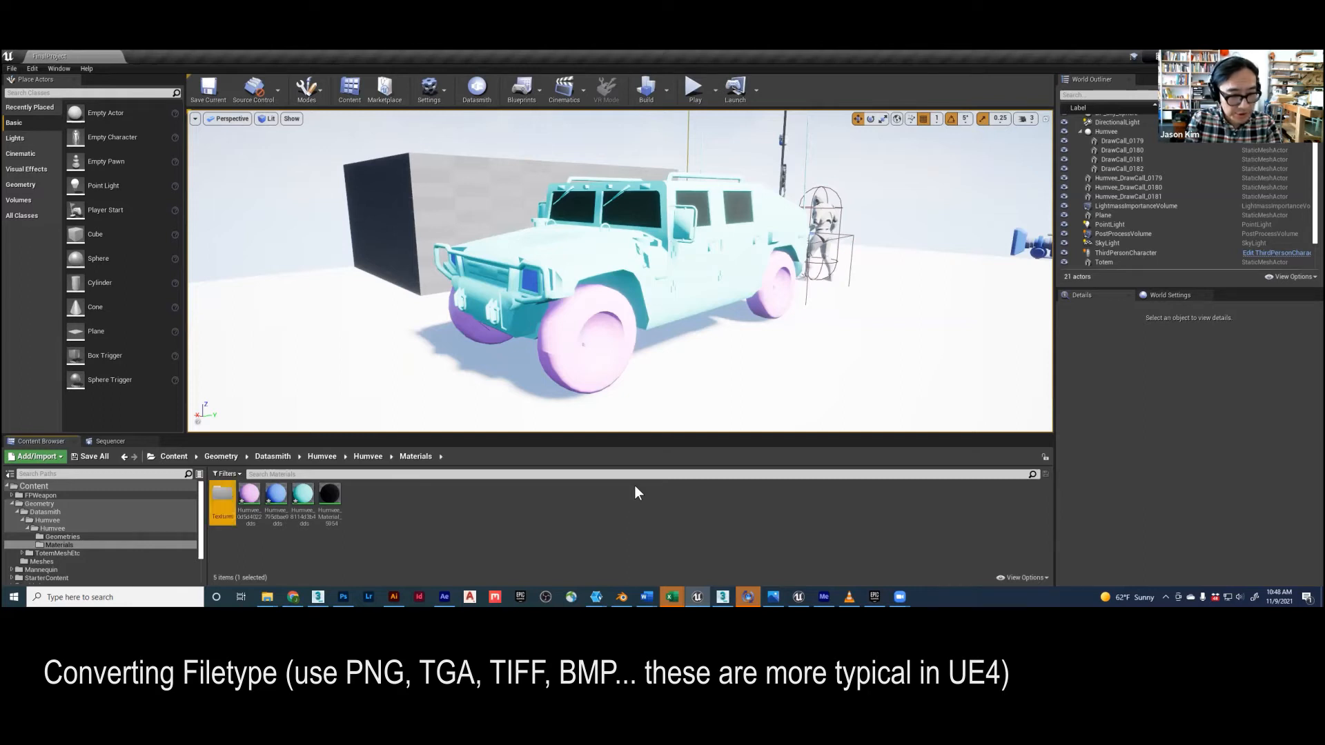
pyautogui.press('Return')
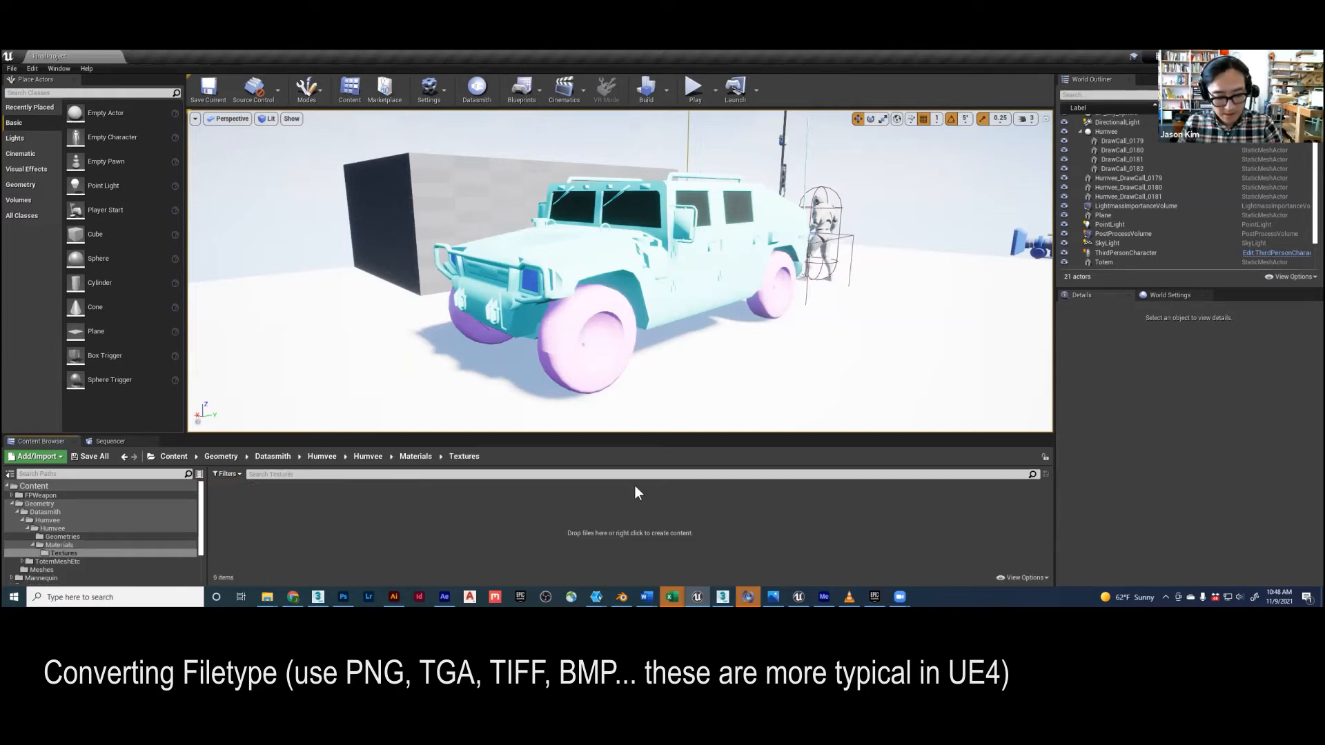
# - Import the eight selected PNG textures from the PNGconver folder into the Textures content folder
pyautogui.hotkey('alt', 'Tab')
pyautogui.moveTo(220, 280); pyautogui.dragTo(453, 538)
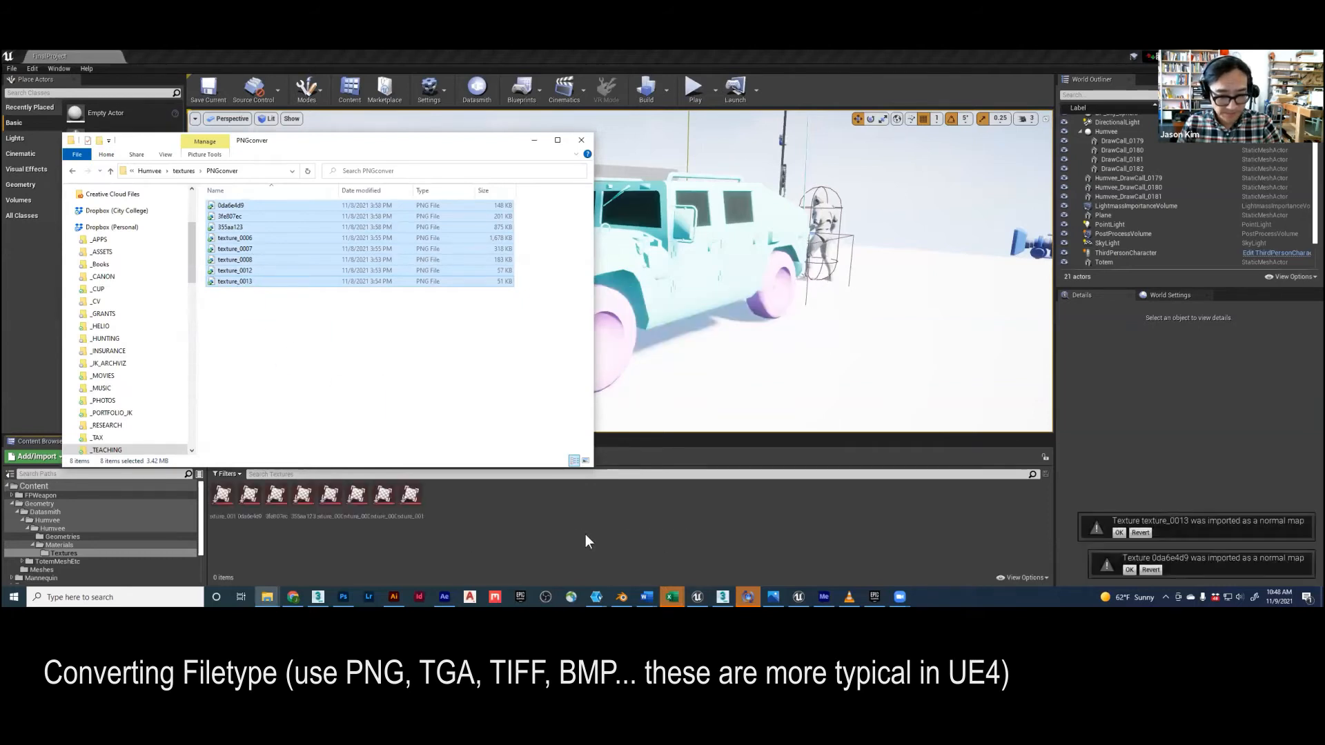
pyautogui.click(478, 535)
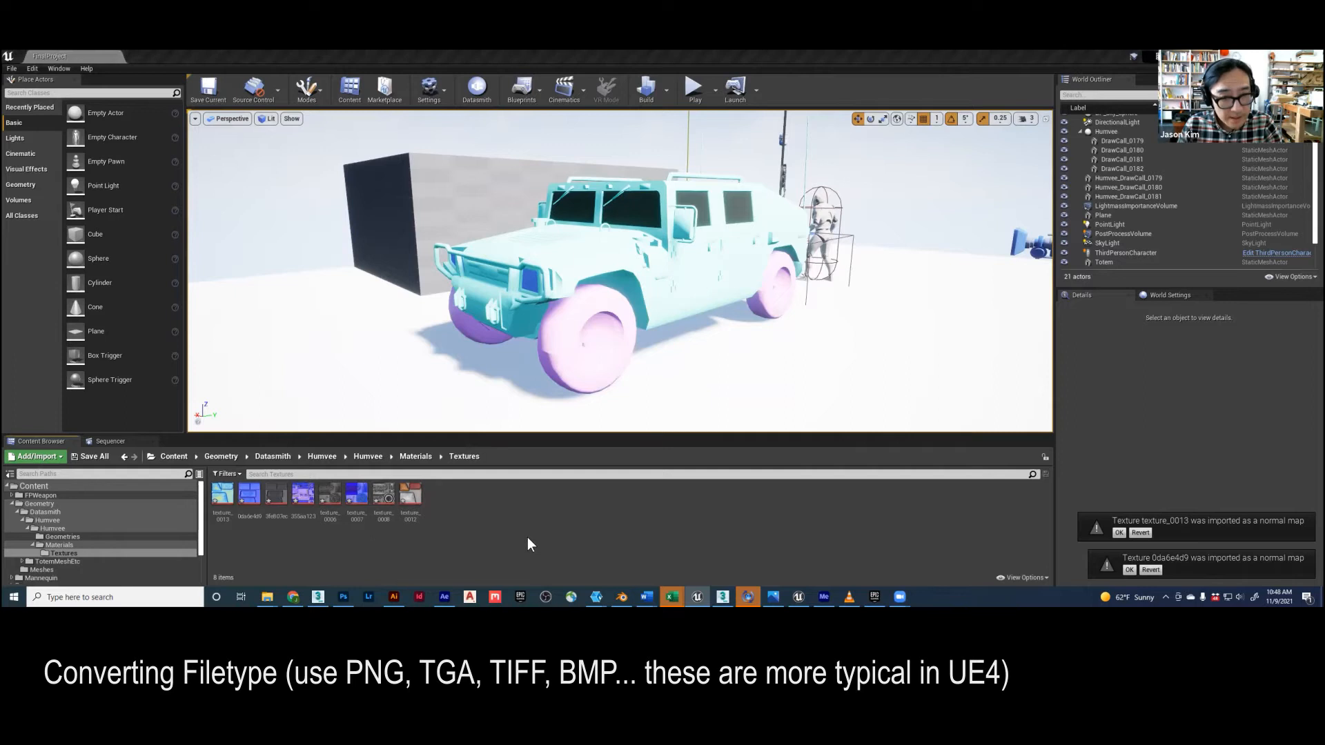
# - Compare the imported assets in the Textures folder with the source PNG files in PNGconver
pyautogui.hotkey('alt', 'Tab')
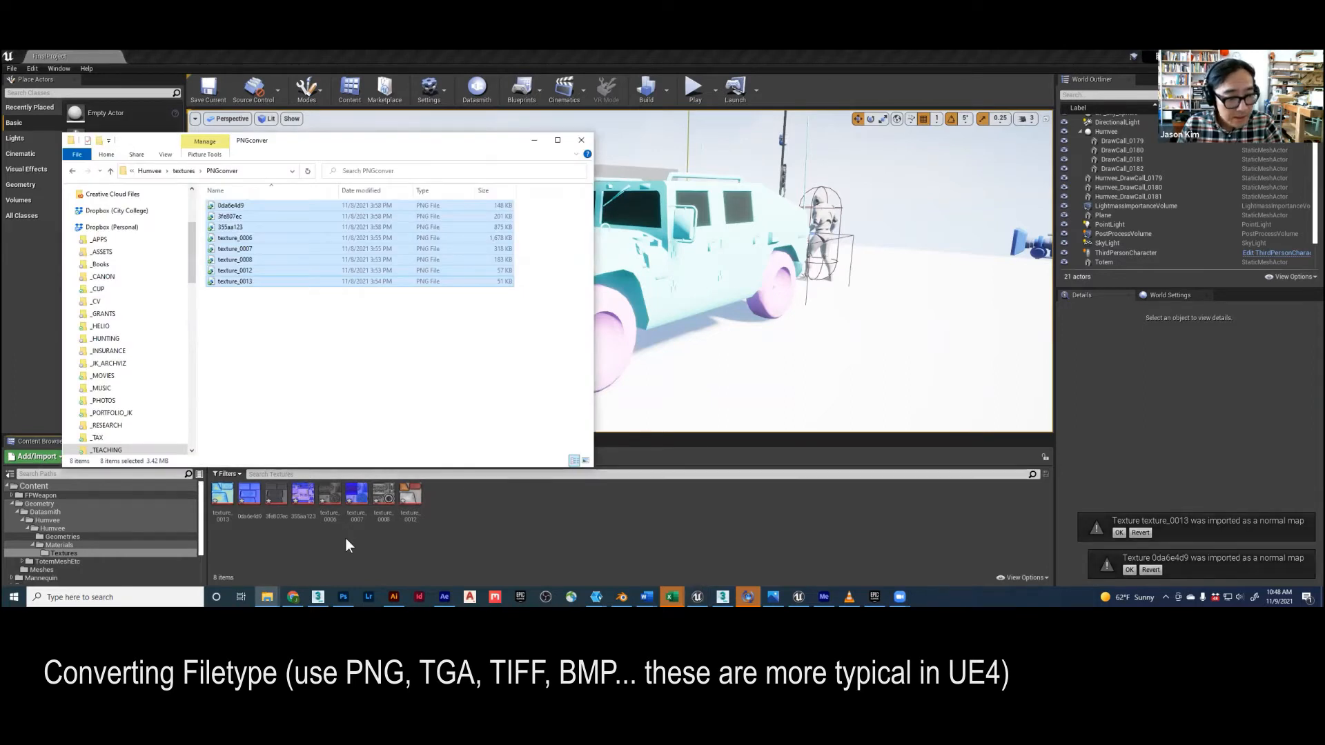
pyautogui.hotkey('alt', 'Tab')
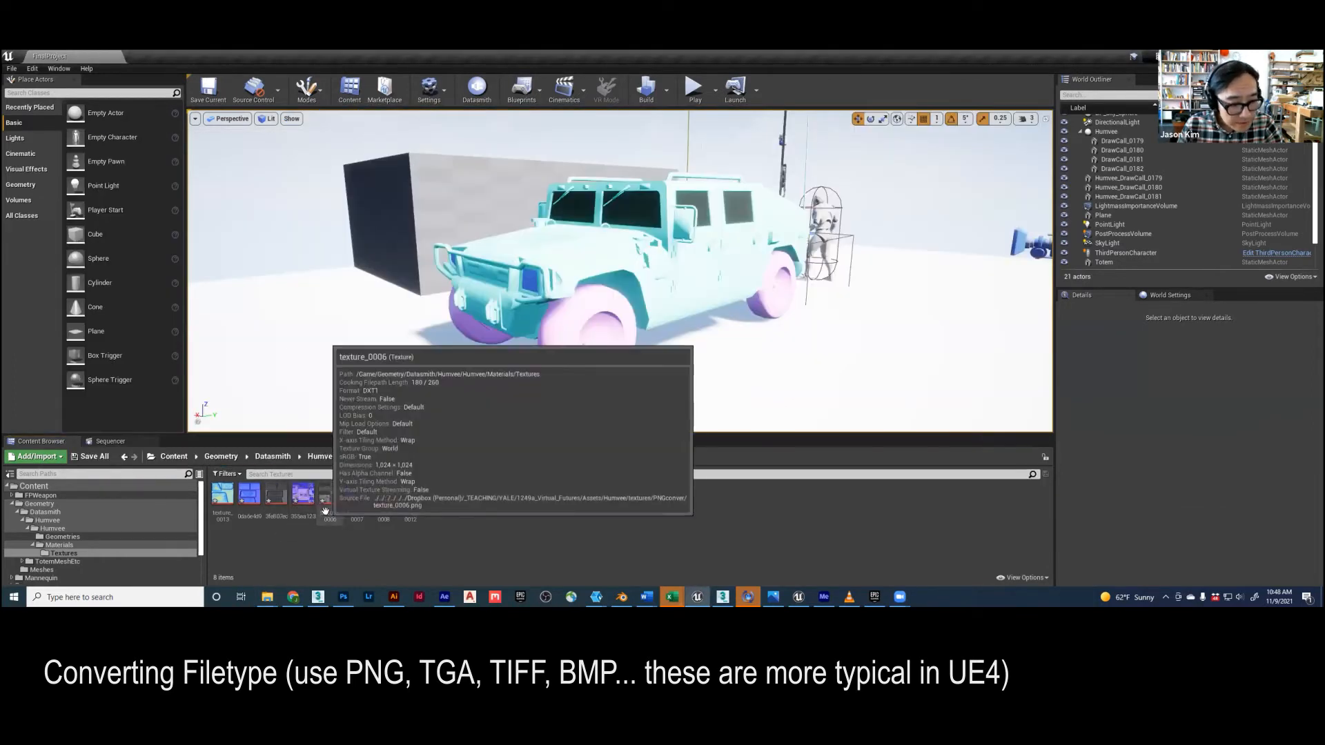
pyautogui.moveTo(418, 513)
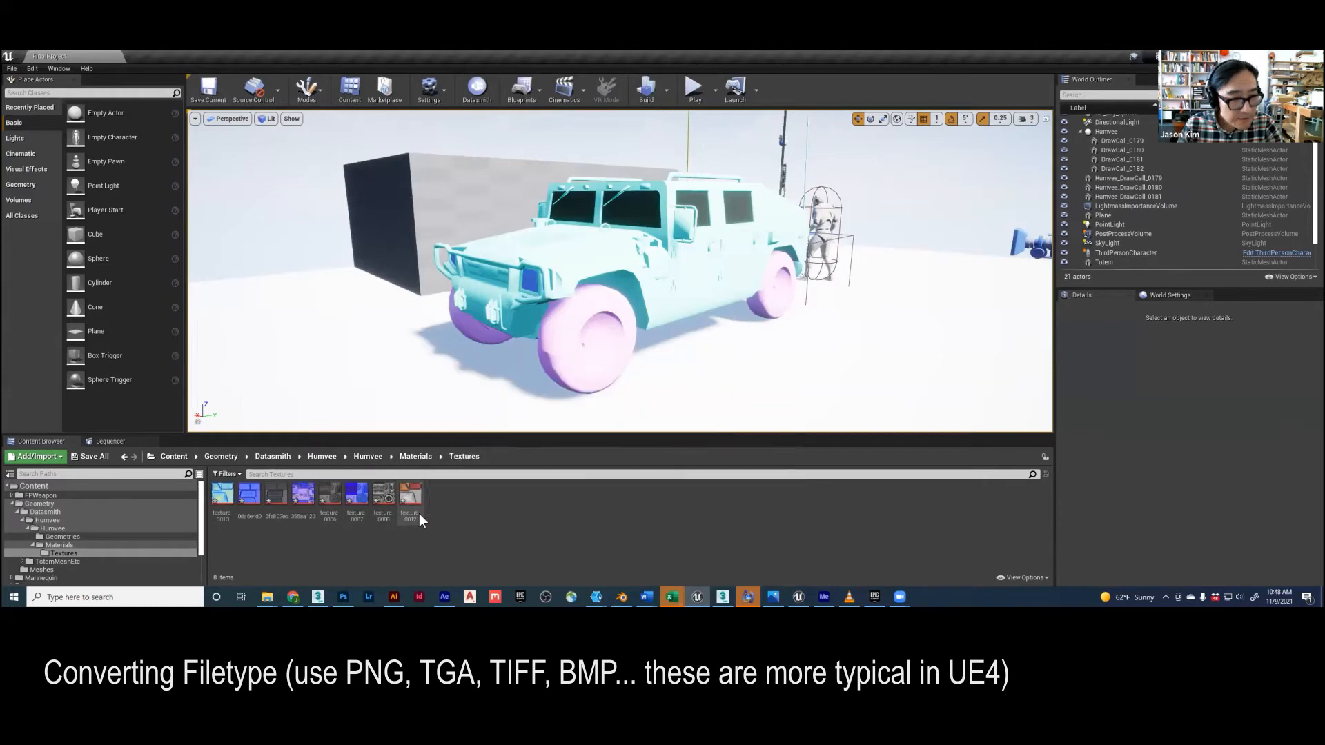
pyautogui.hotkey('alt', 'Tab')
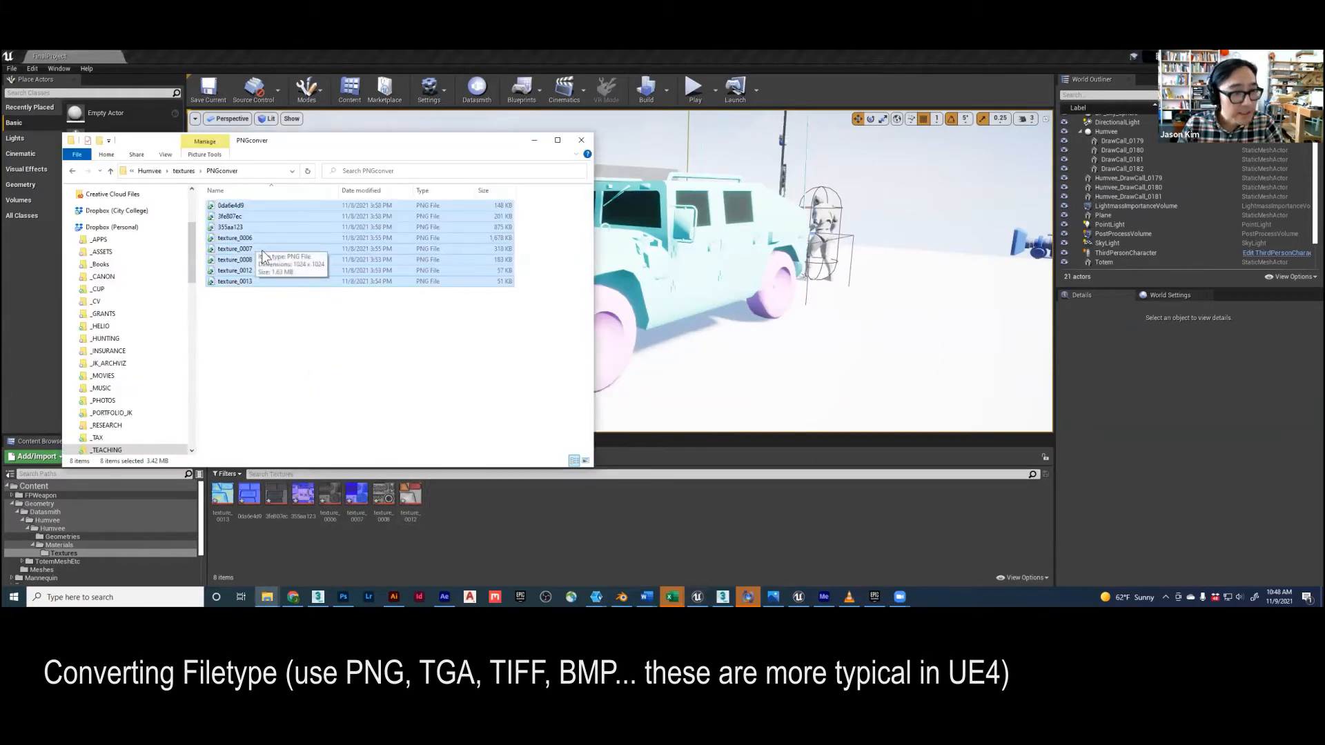
# - Look through the files in the Downloads folder in File Explorer and return to Unreal Editor
pyautogui.hotkey('alt', 'Tab')
pyautogui.hotkey('alt', 'Tab')
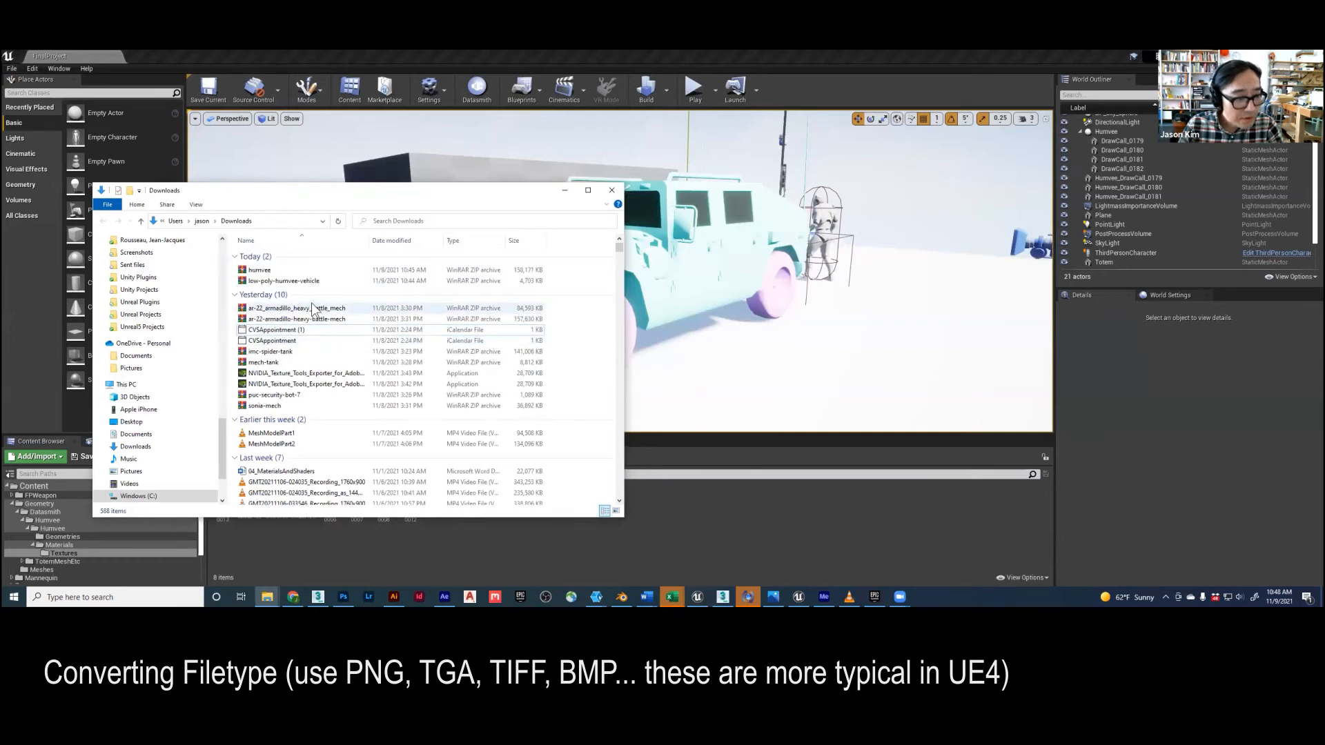
pyautogui.scroll(-2, 311, 307)
pyautogui.scroll(-6, 311, 307)
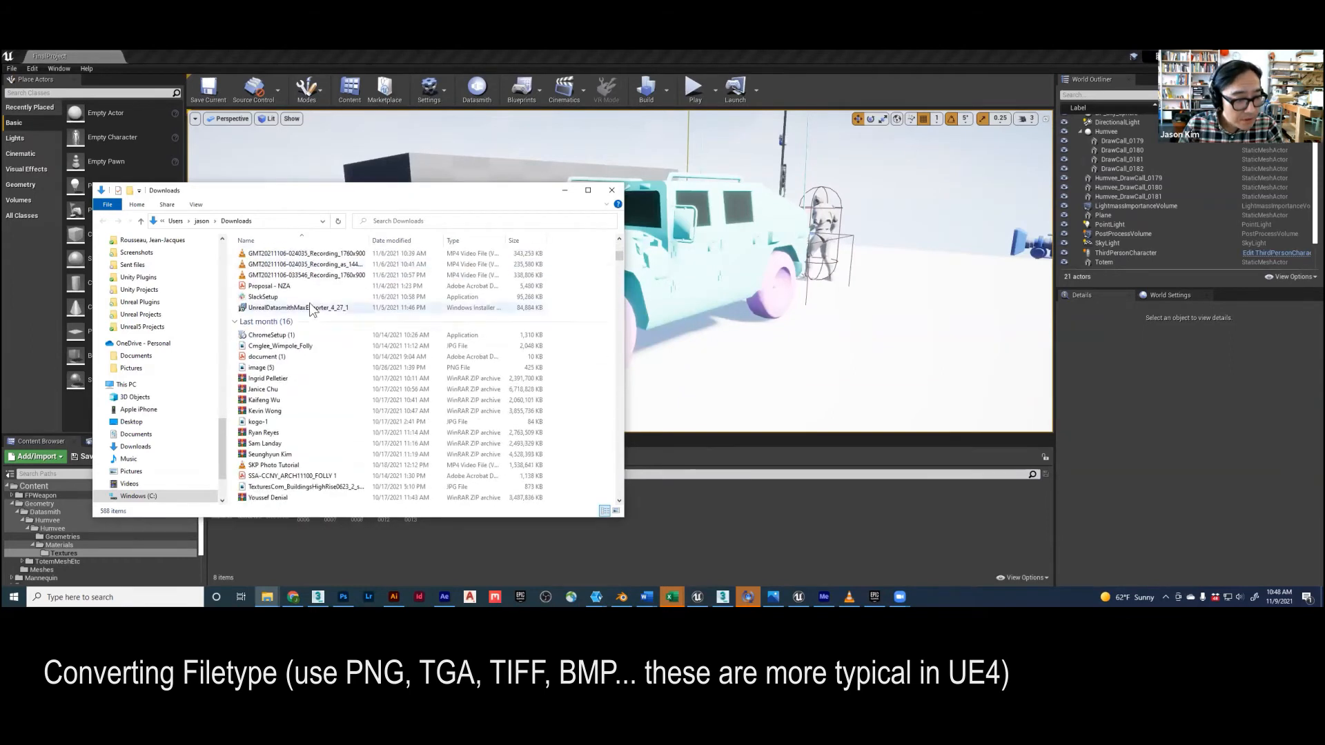
pyautogui.scroll(-3, 307, 304)
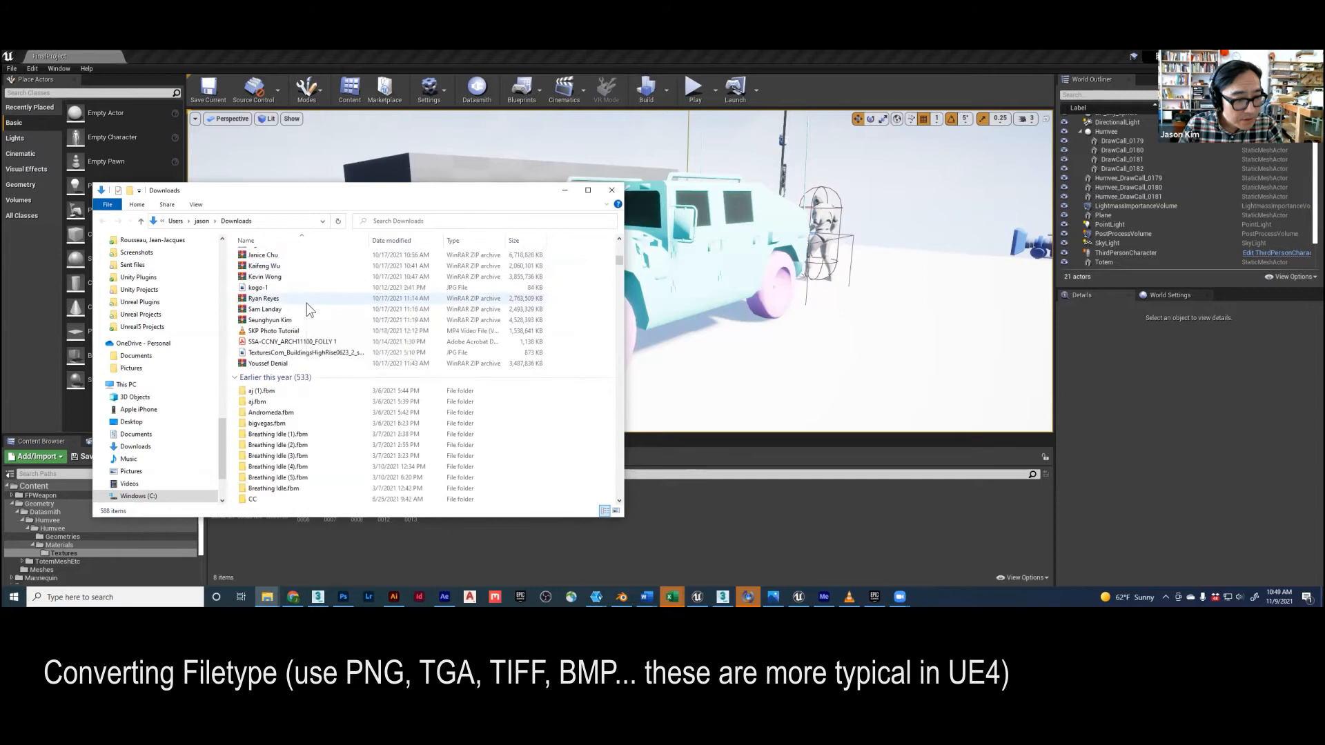
pyautogui.scroll(11, 307, 308)
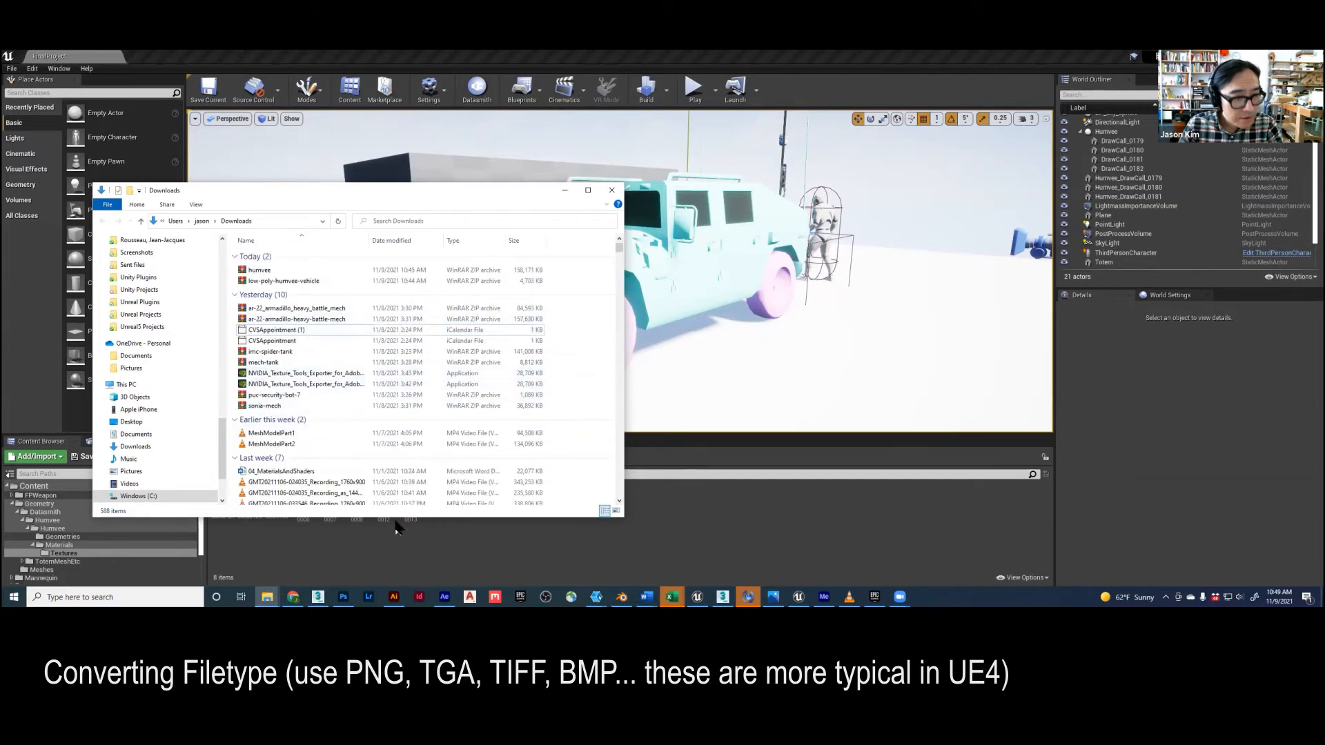
pyautogui.click(397, 527)
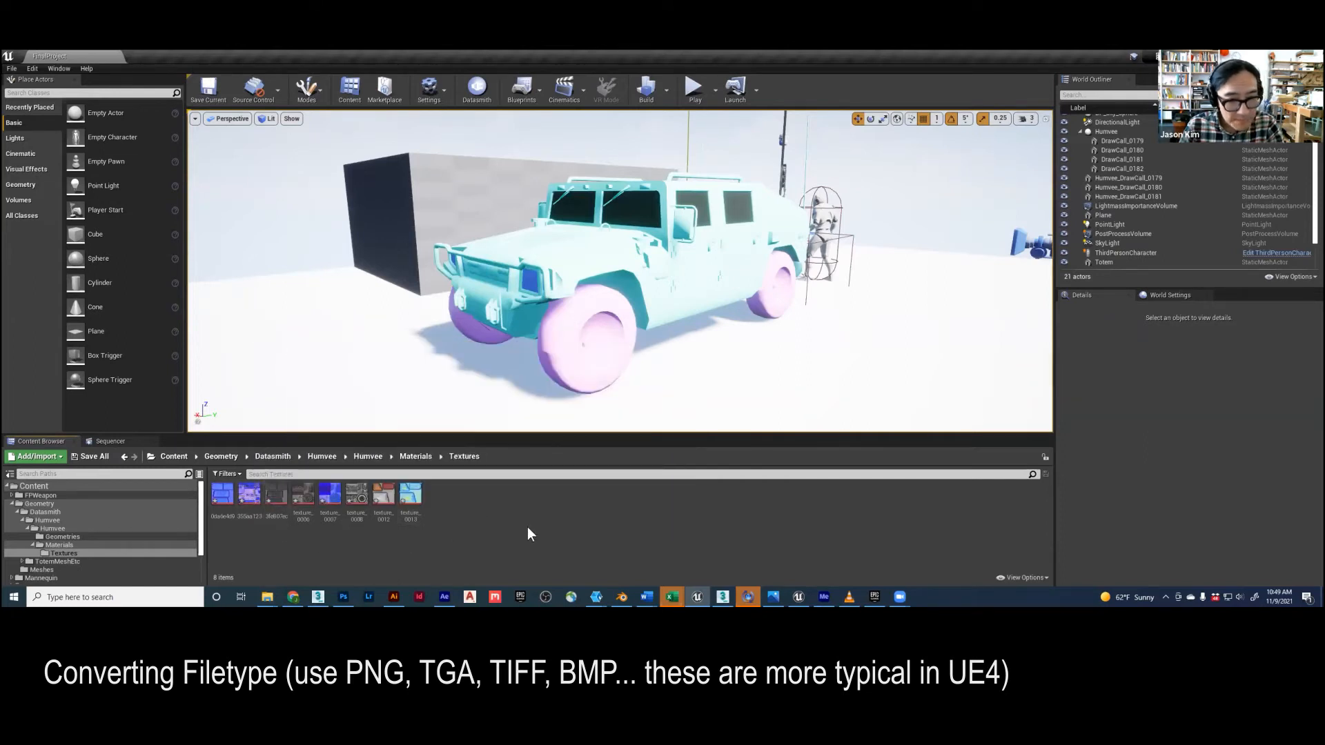
# - Select the Humvee body mesh in the level and inspect the imported images in the Textures folder
pyautogui.click(581, 265)
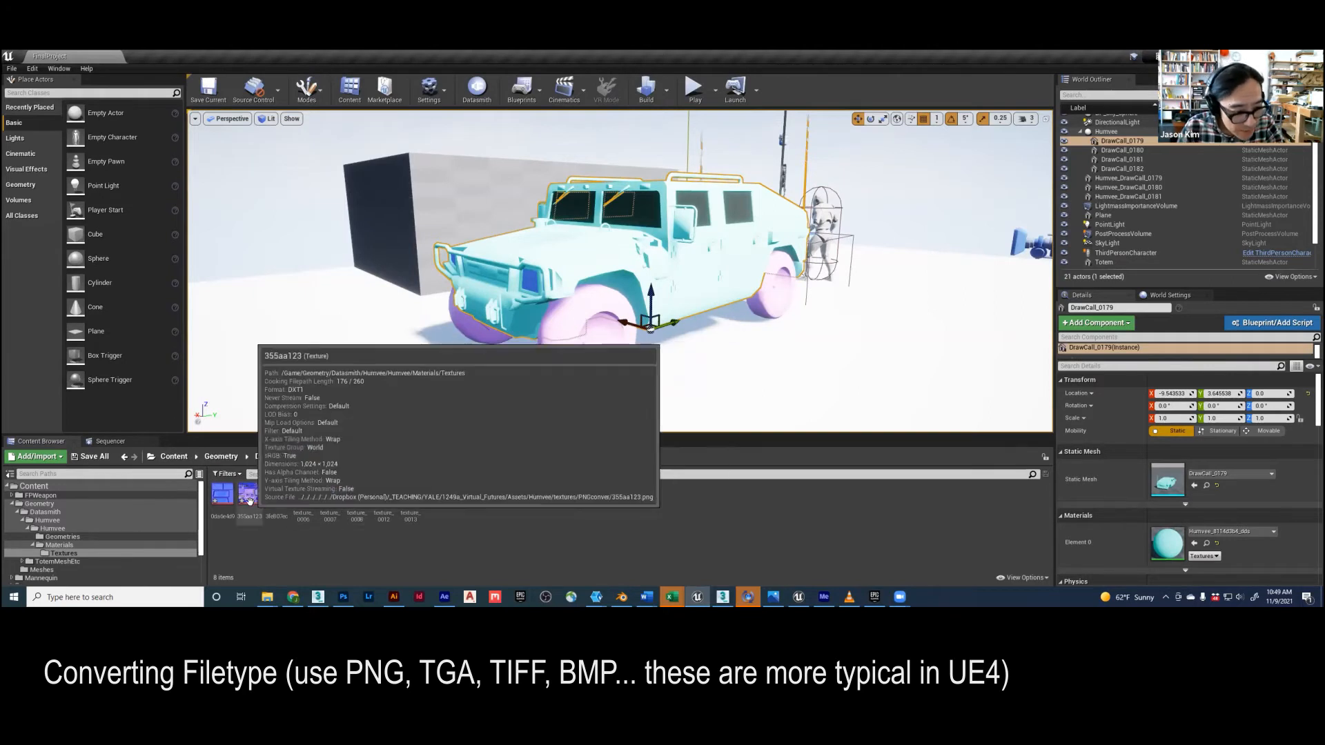
pyautogui.click(357, 498)
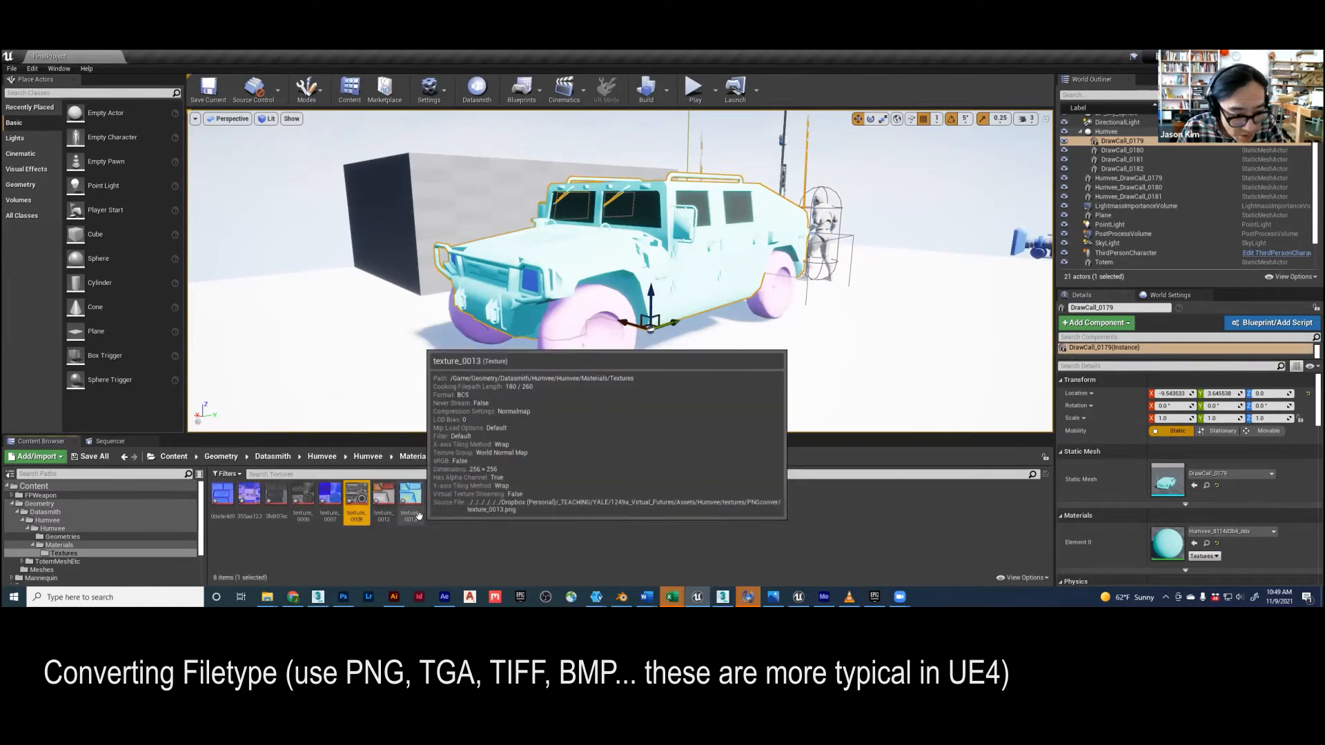
pyautogui.click(305, 498)
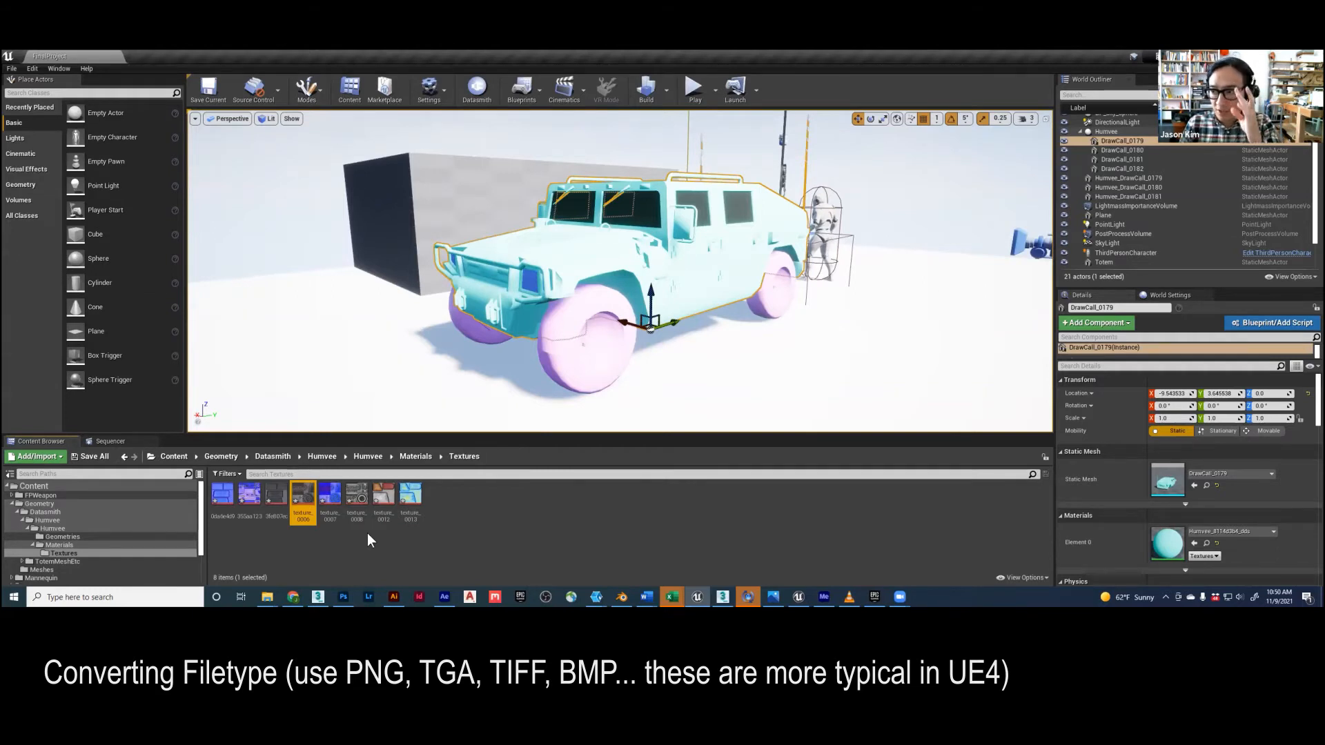
pyautogui.moveTo(350, 504)
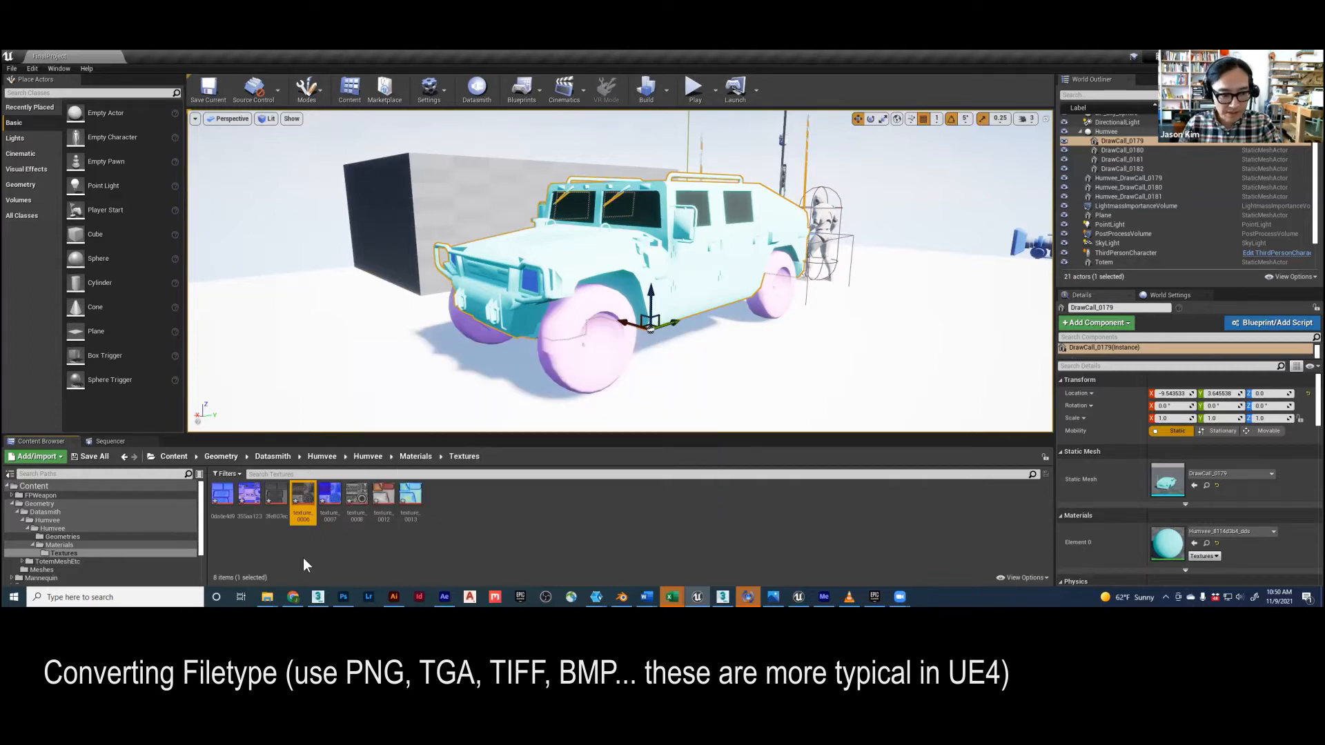
pyautogui.click(313, 540)
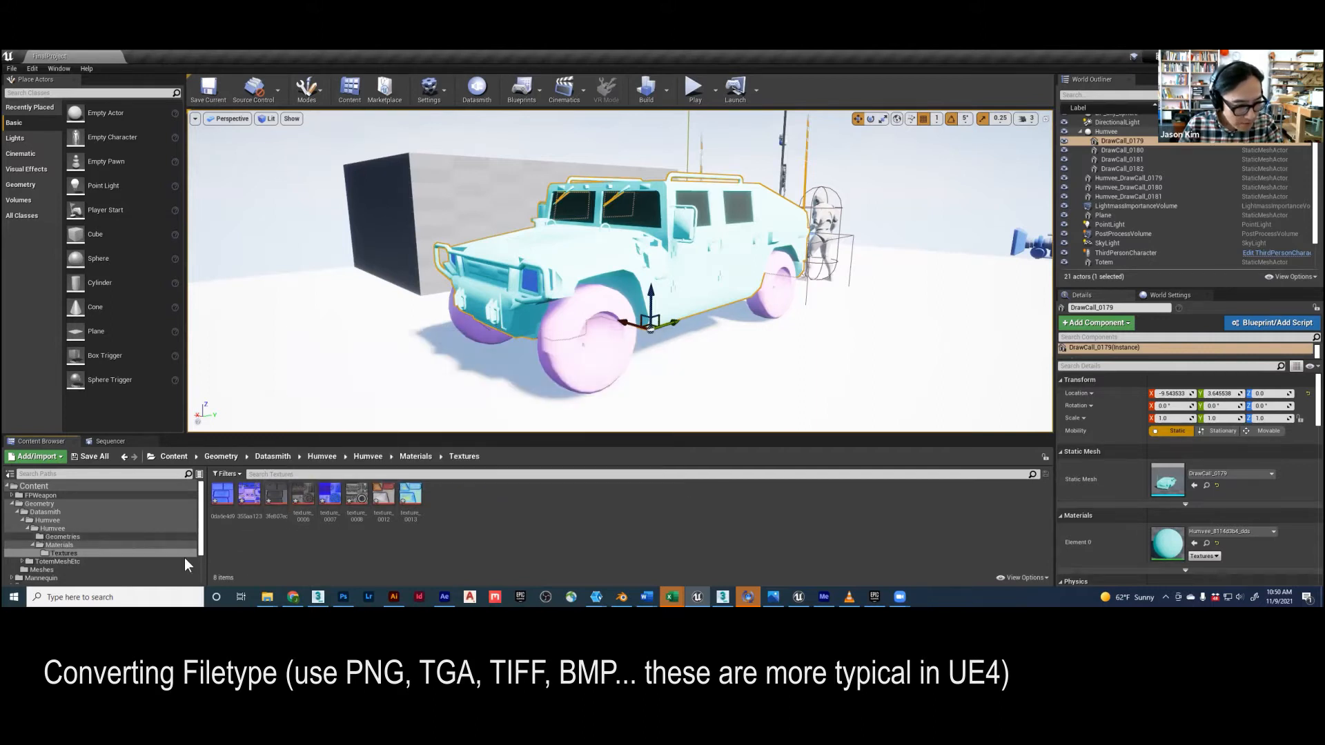
# - Open the Humvee_8114d3b4_dds material from the Humvee Materials folder in the Material Editor
pyautogui.click(46, 542)
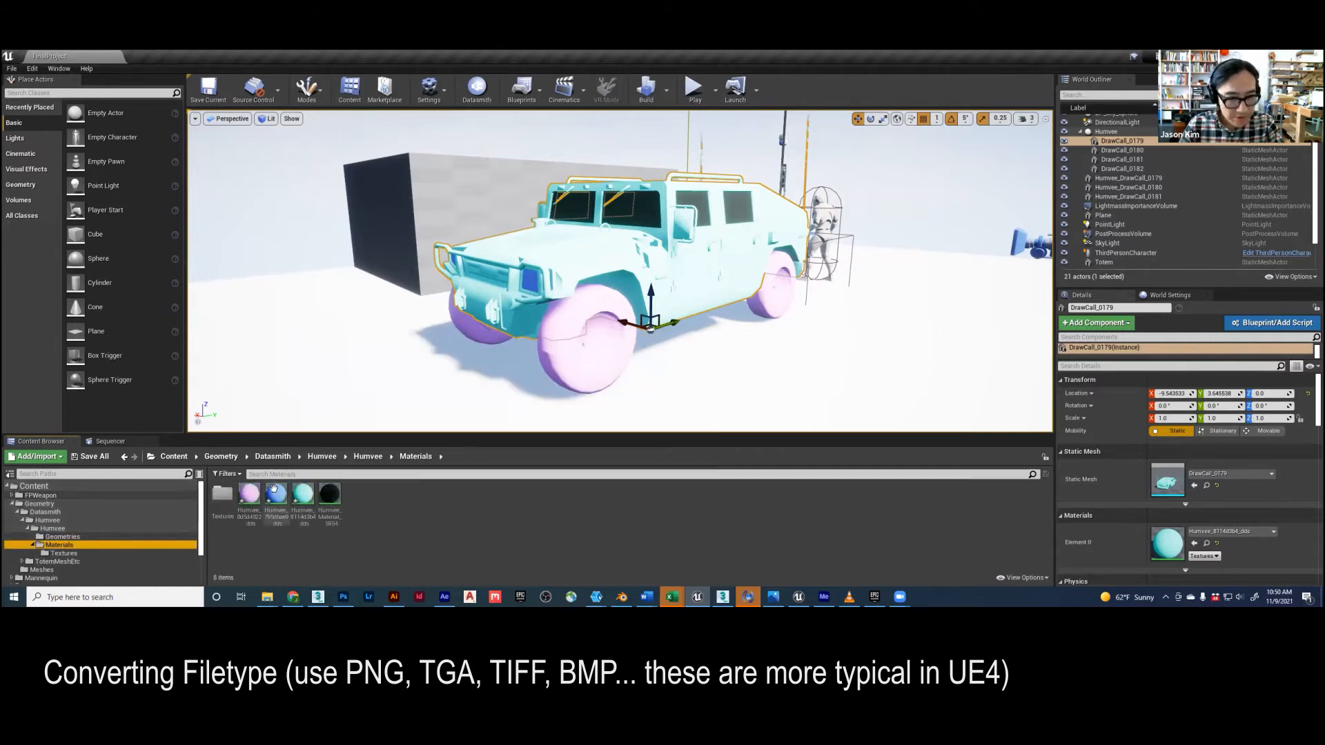
pyautogui.click(303, 496)
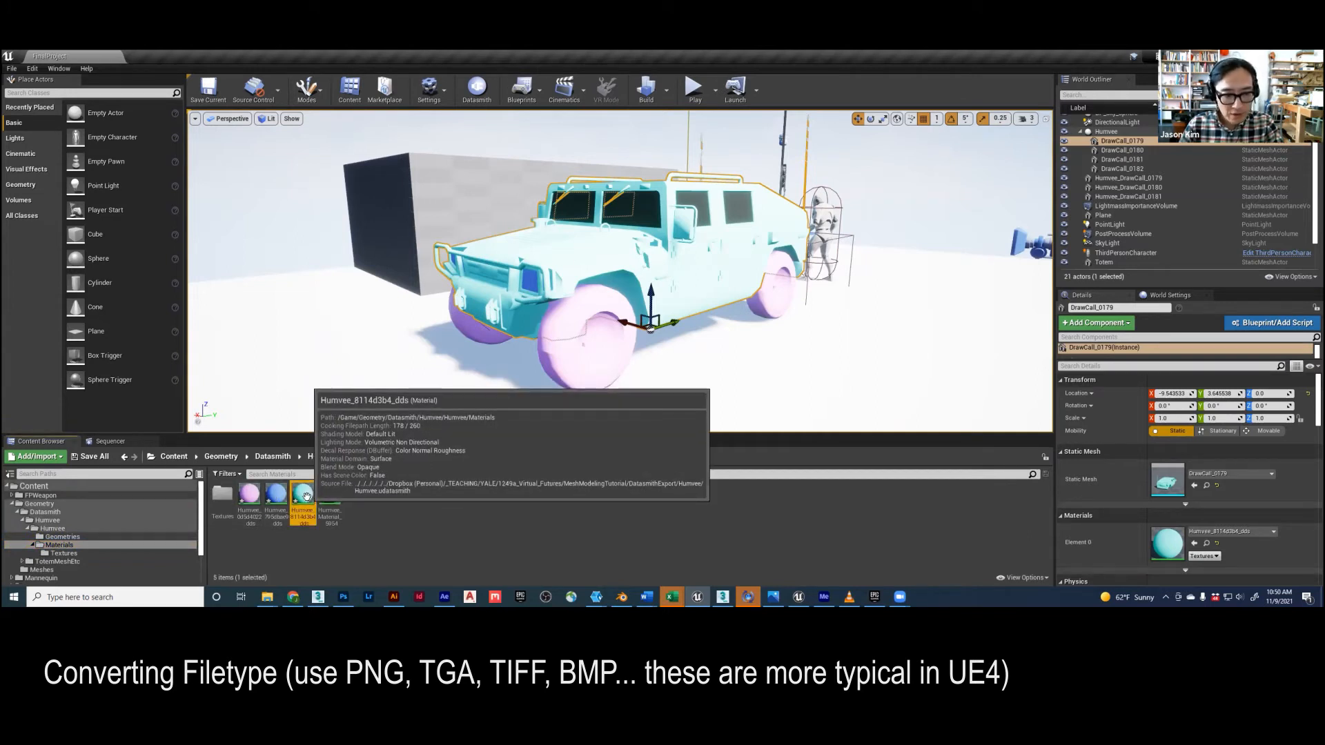
pyautogui.doubleClick(304, 495)
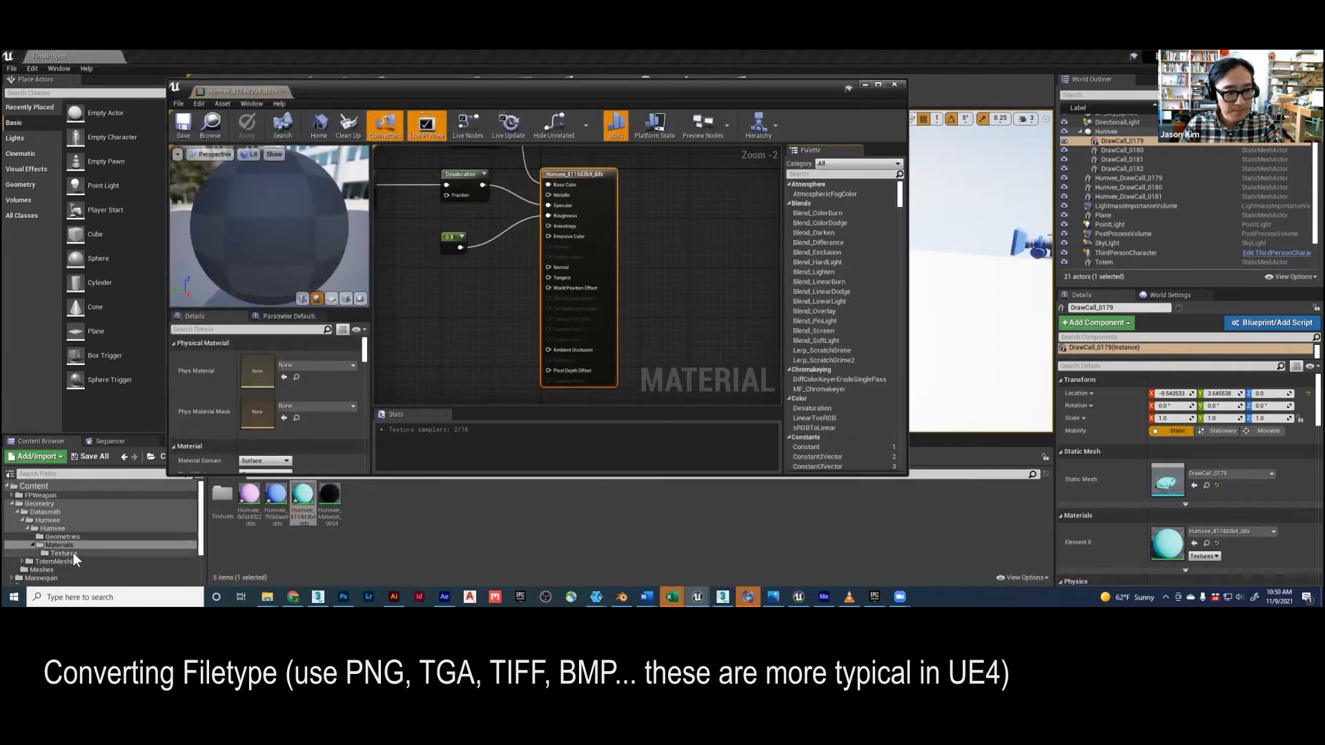
# - Add the 355aa123 texture to the material graph as a Texture Sample below the existing nodes and move the editor window clear of the content assets
pyautogui.click(137, 551)
pyautogui.scroll(-3, 685, 353)
pyautogui.scroll(2, 552, 246)
pyautogui.click(249, 496)
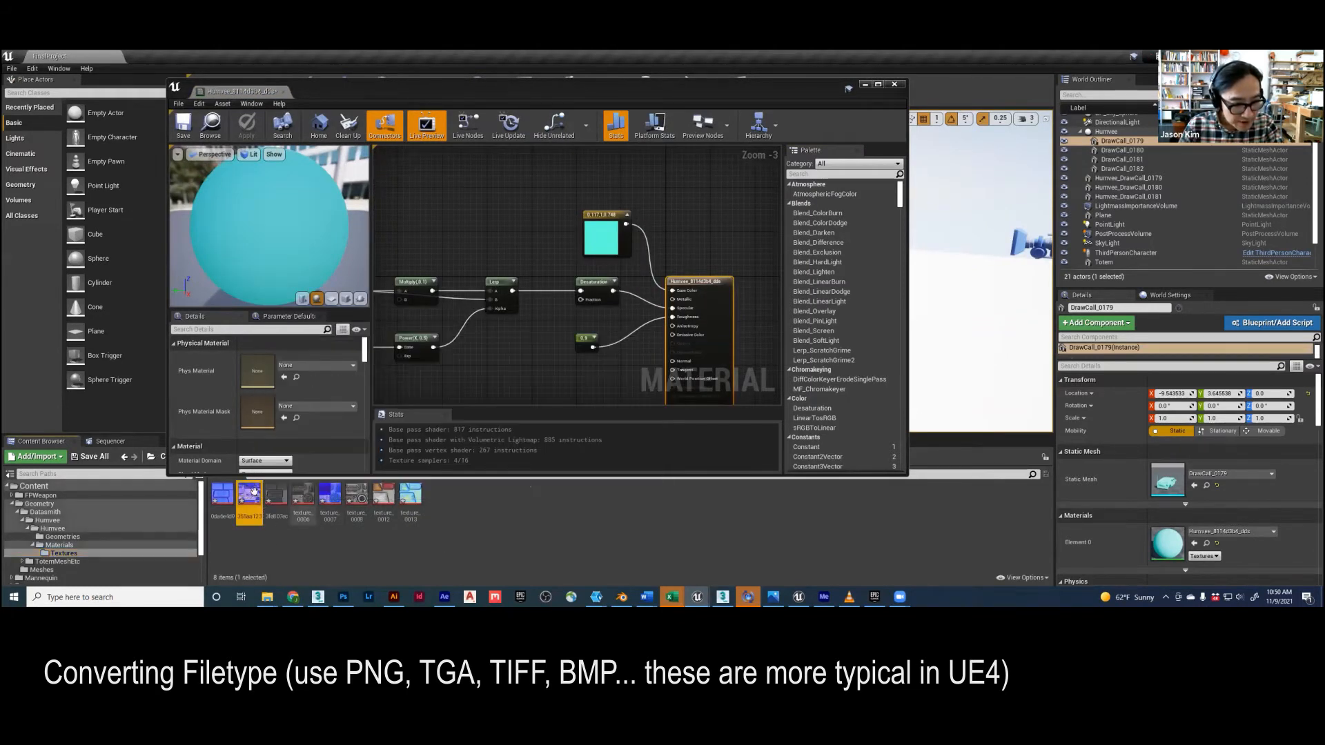
pyautogui.moveTo(249, 495); pyautogui.dragTo(523, 195)
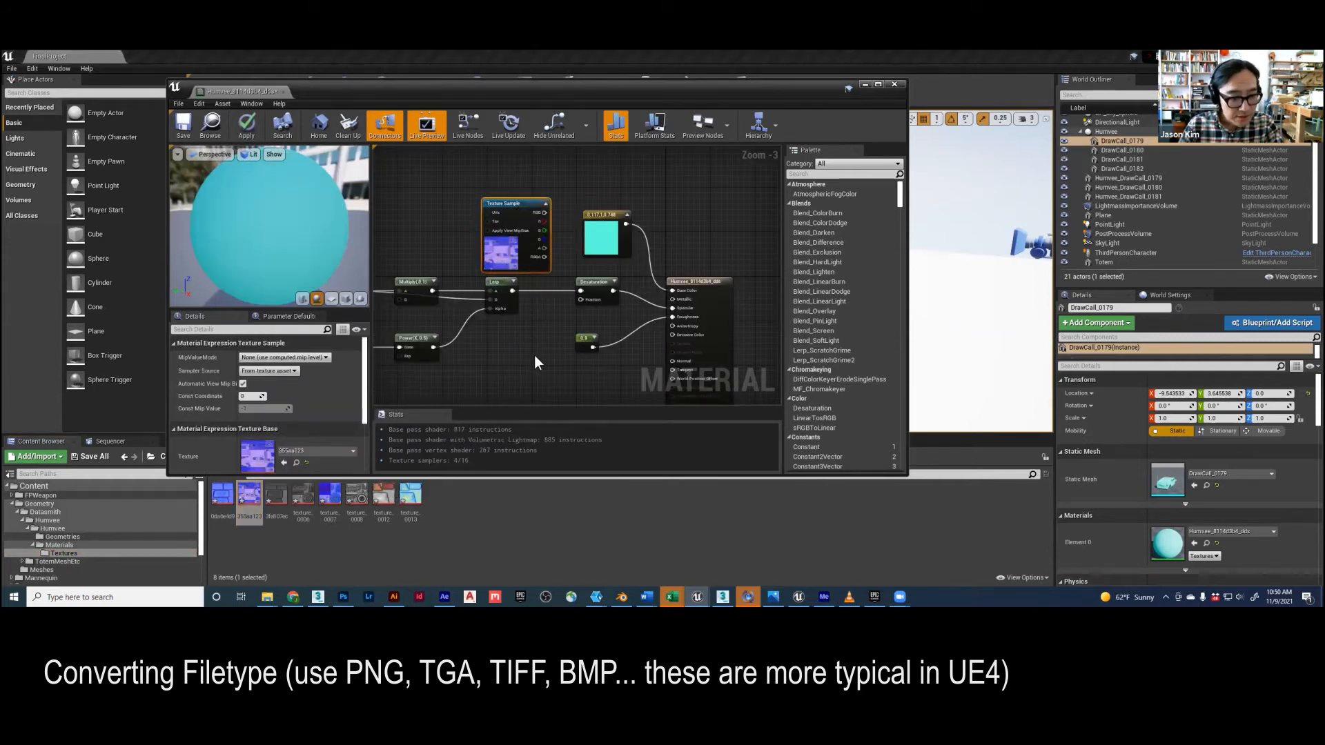
pyautogui.click(340, 551)
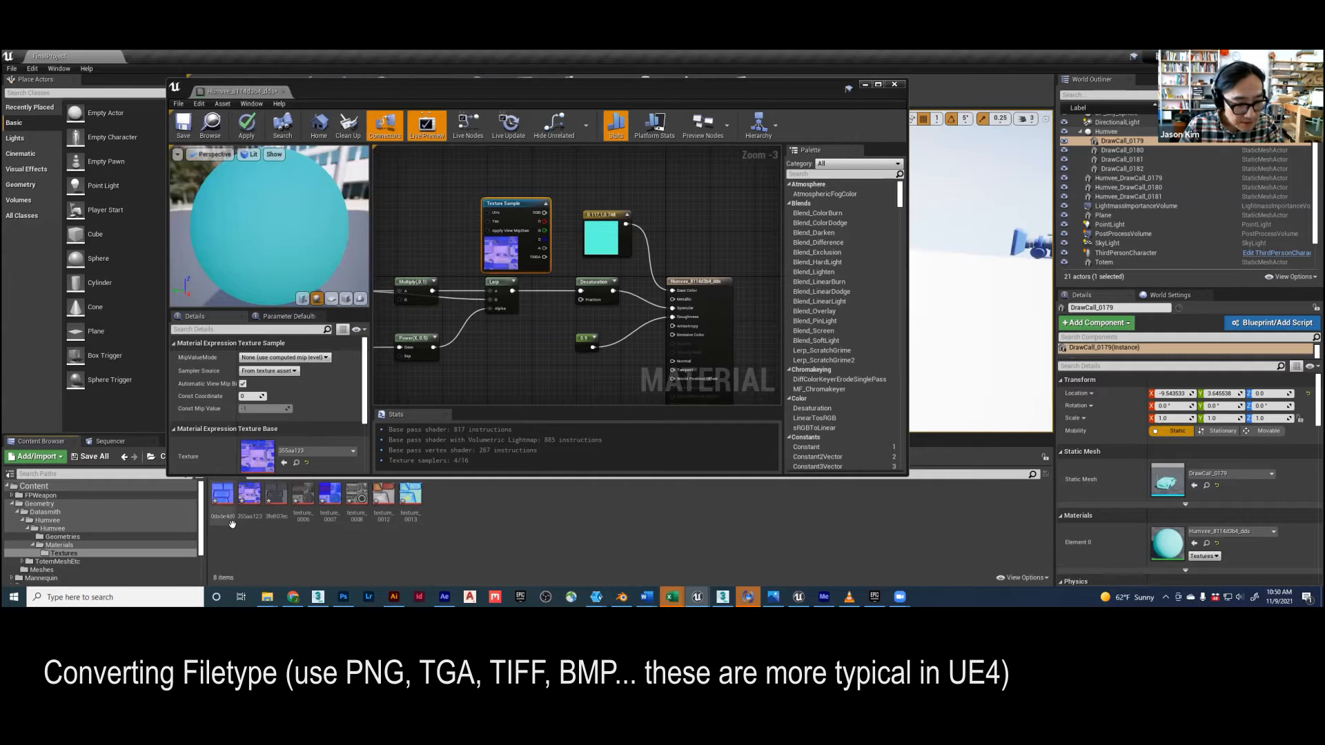
pyautogui.scroll(2, 515, 212)
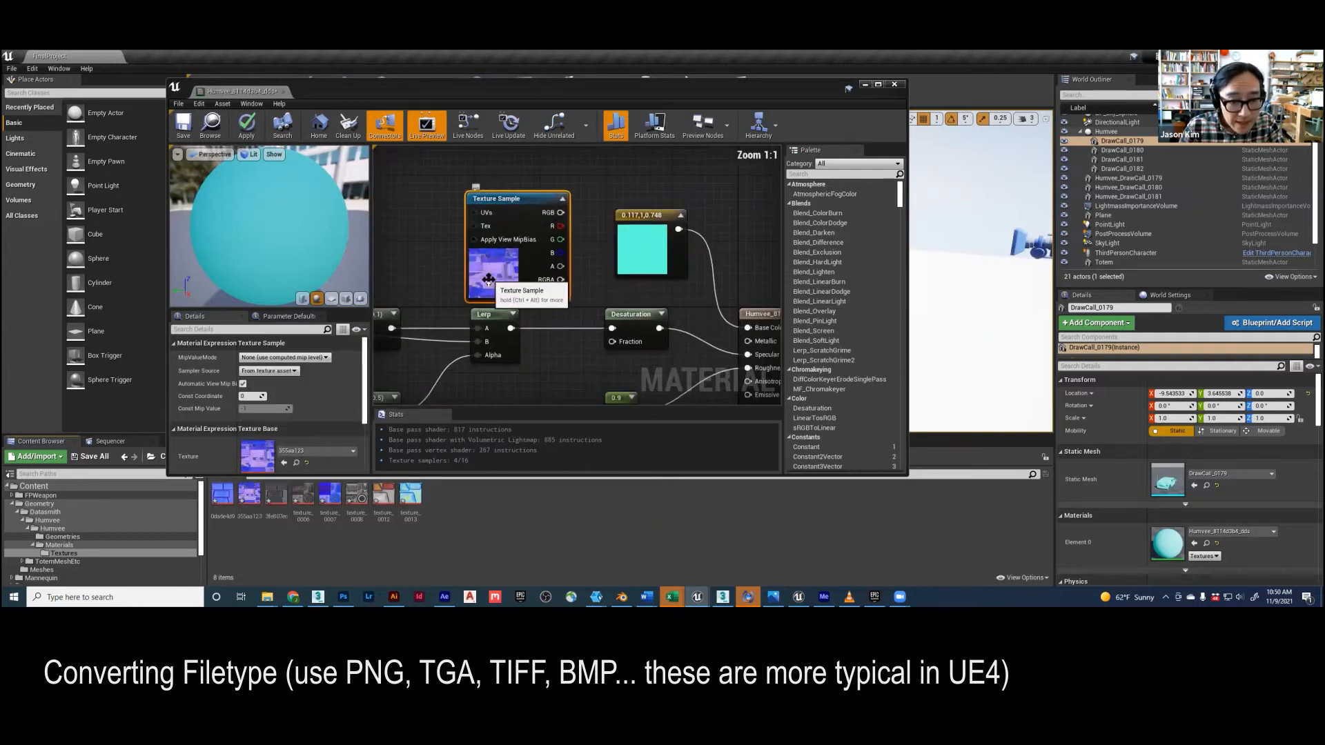
pyautogui.scroll(-2, 520, 198)
pyautogui.scroll(-1, 521, 198)
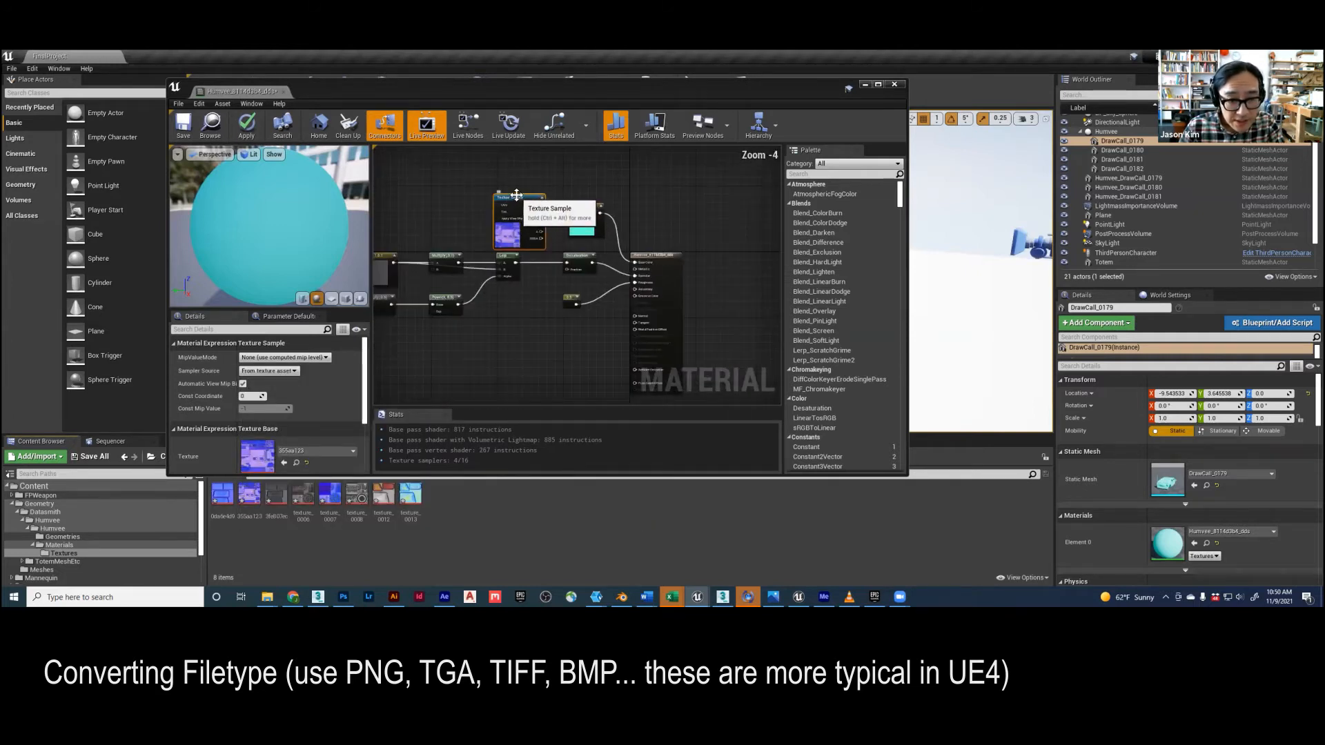
pyautogui.moveTo(518, 198); pyautogui.dragTo(527, 329)
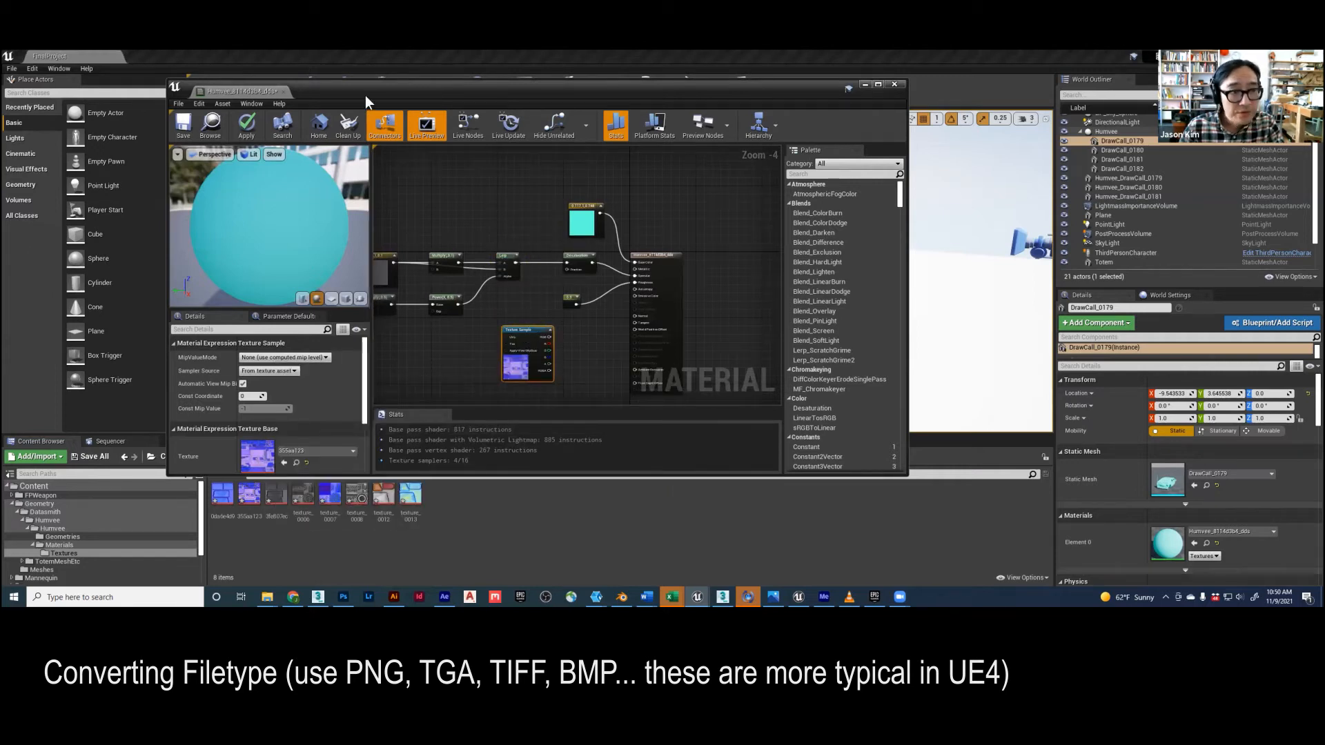
pyautogui.moveTo(363, 92); pyautogui.dragTo(328, 65)
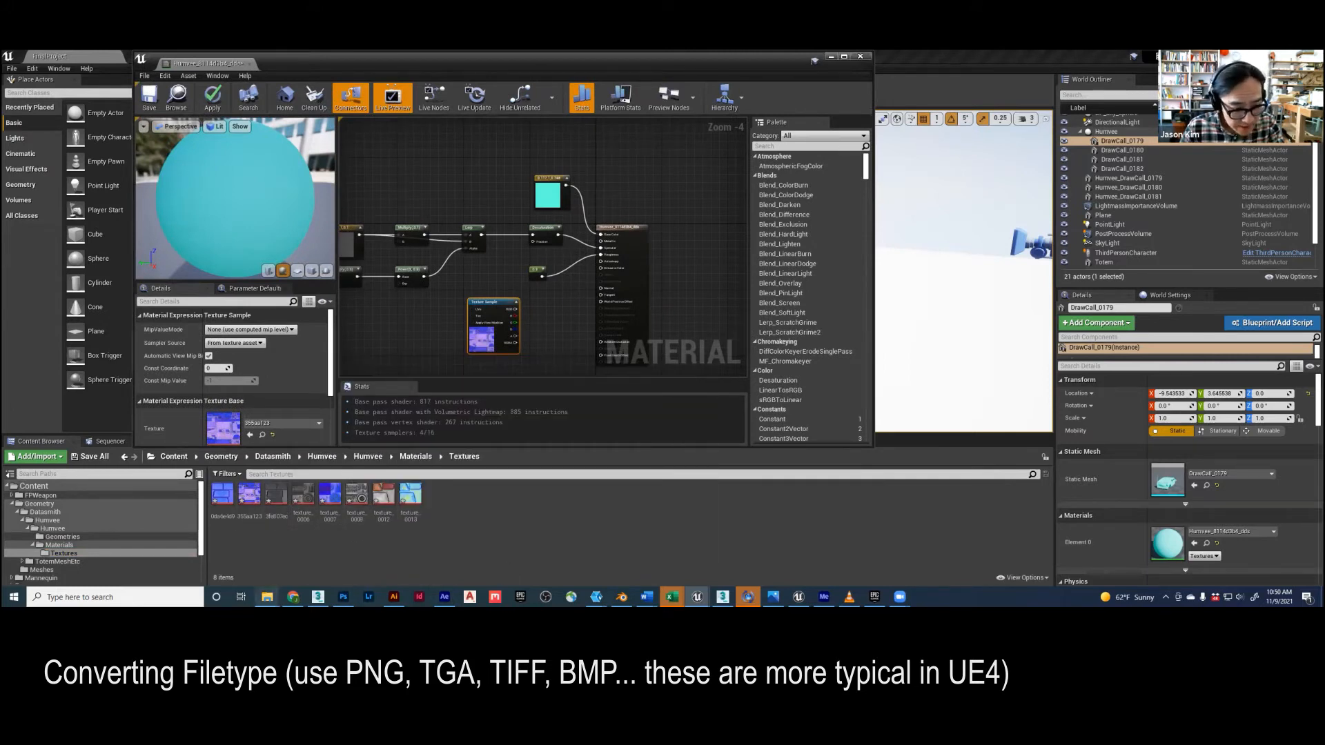
# - Switch to File Explorer, go up from PNGconver to the Humvee textures folder and select the texture_0001 image
pyautogui.click(267, 597)
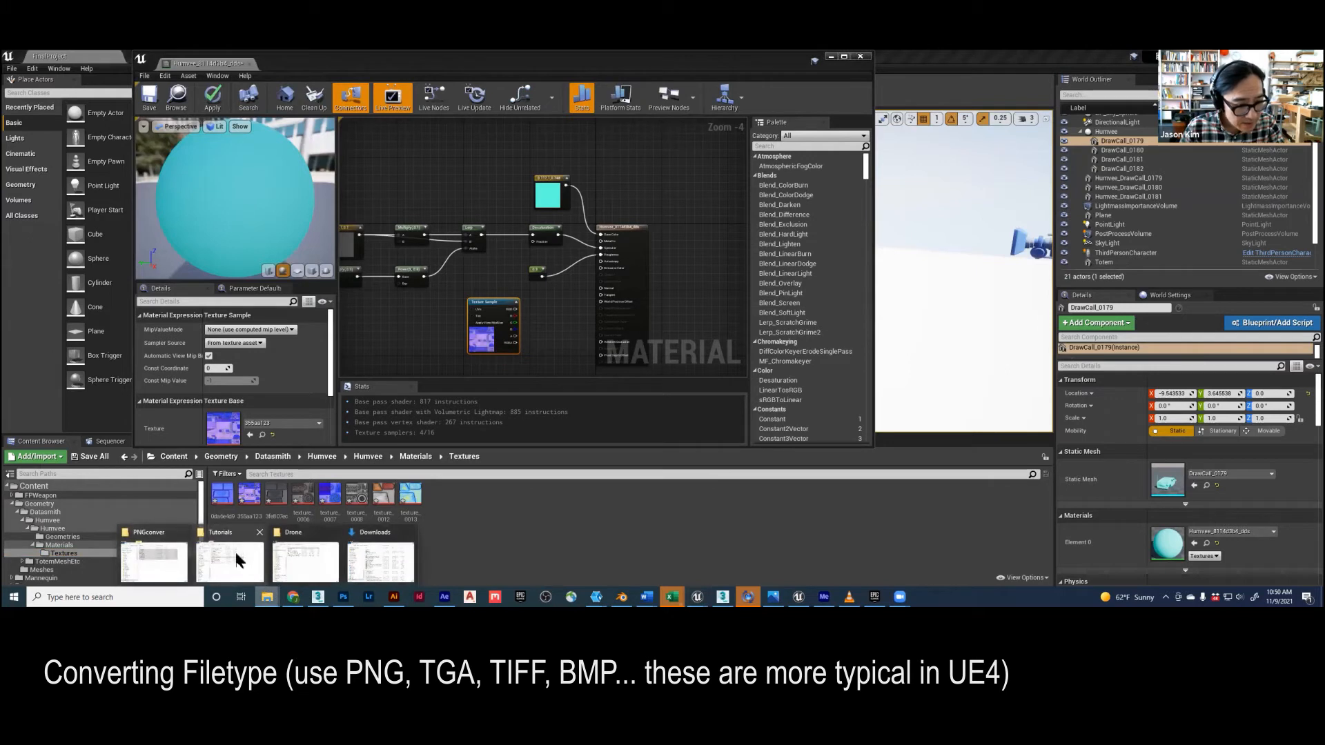
pyautogui.click(170, 566)
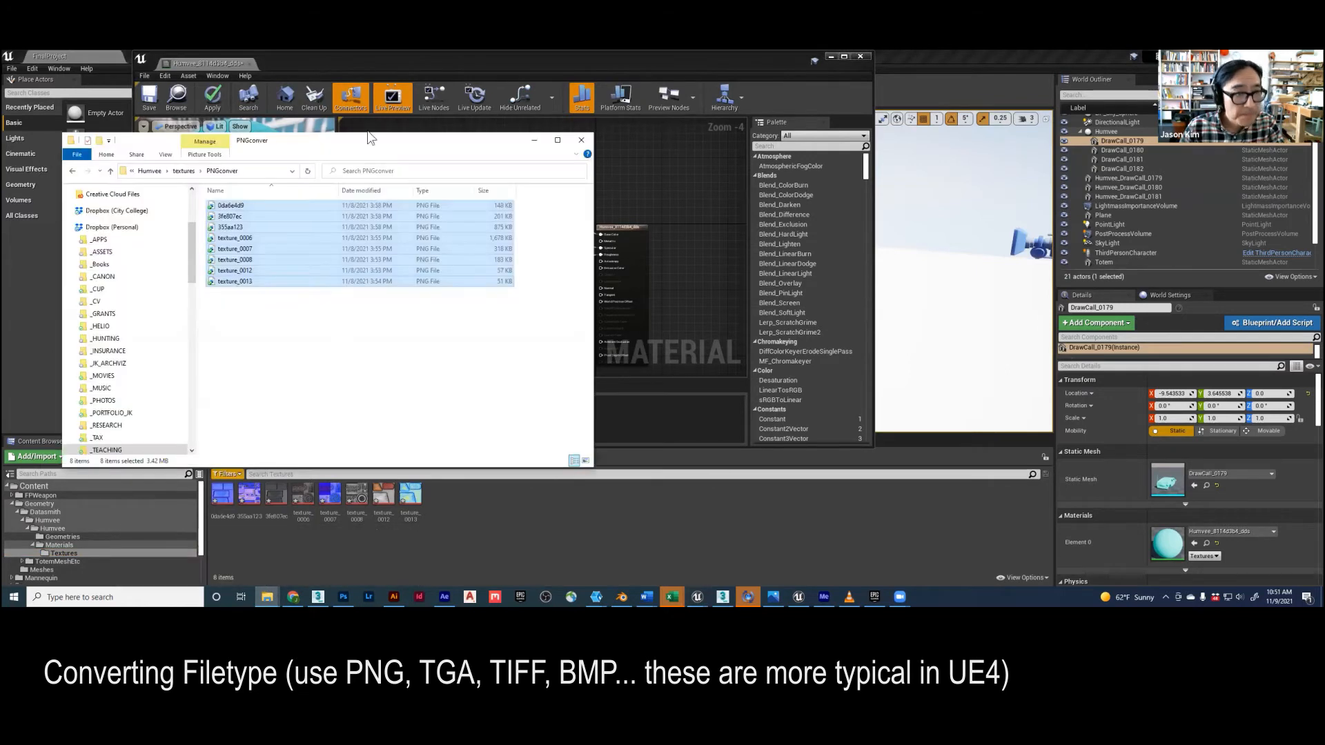
pyautogui.click(110, 170)
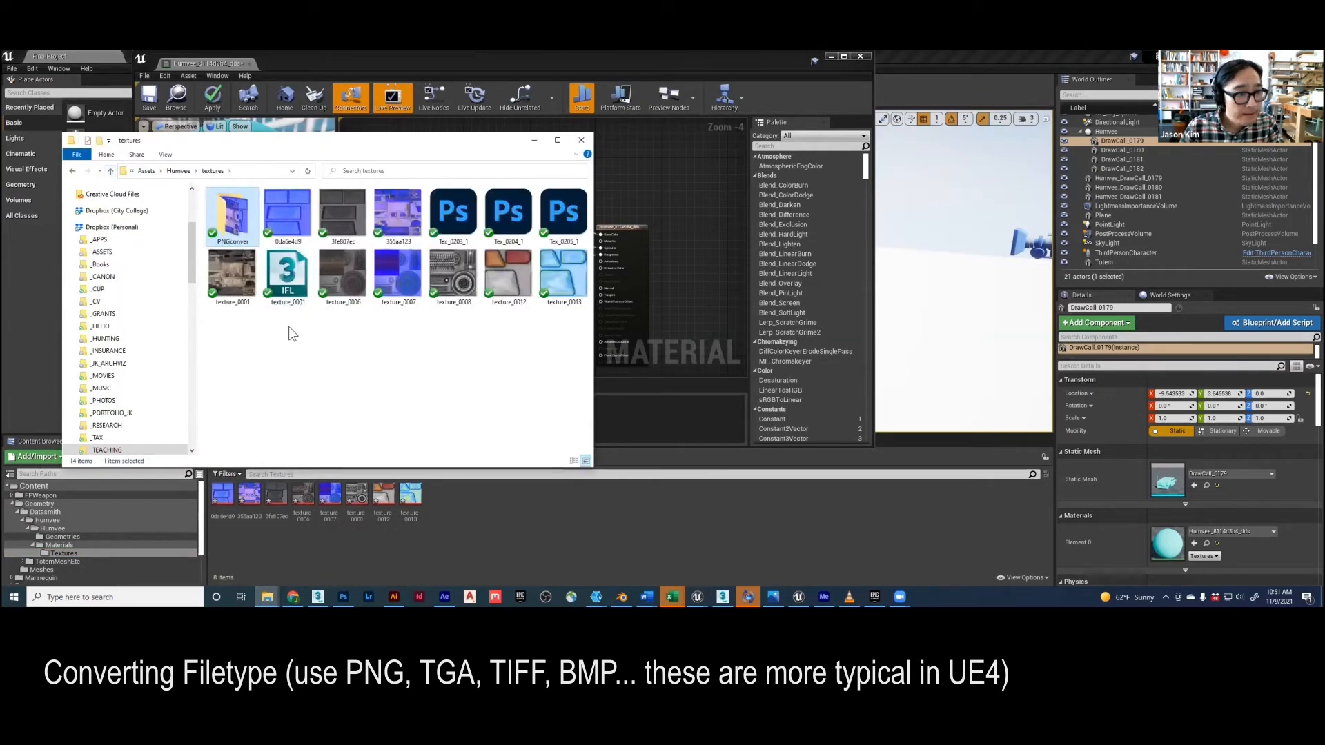
pyautogui.click(231, 276)
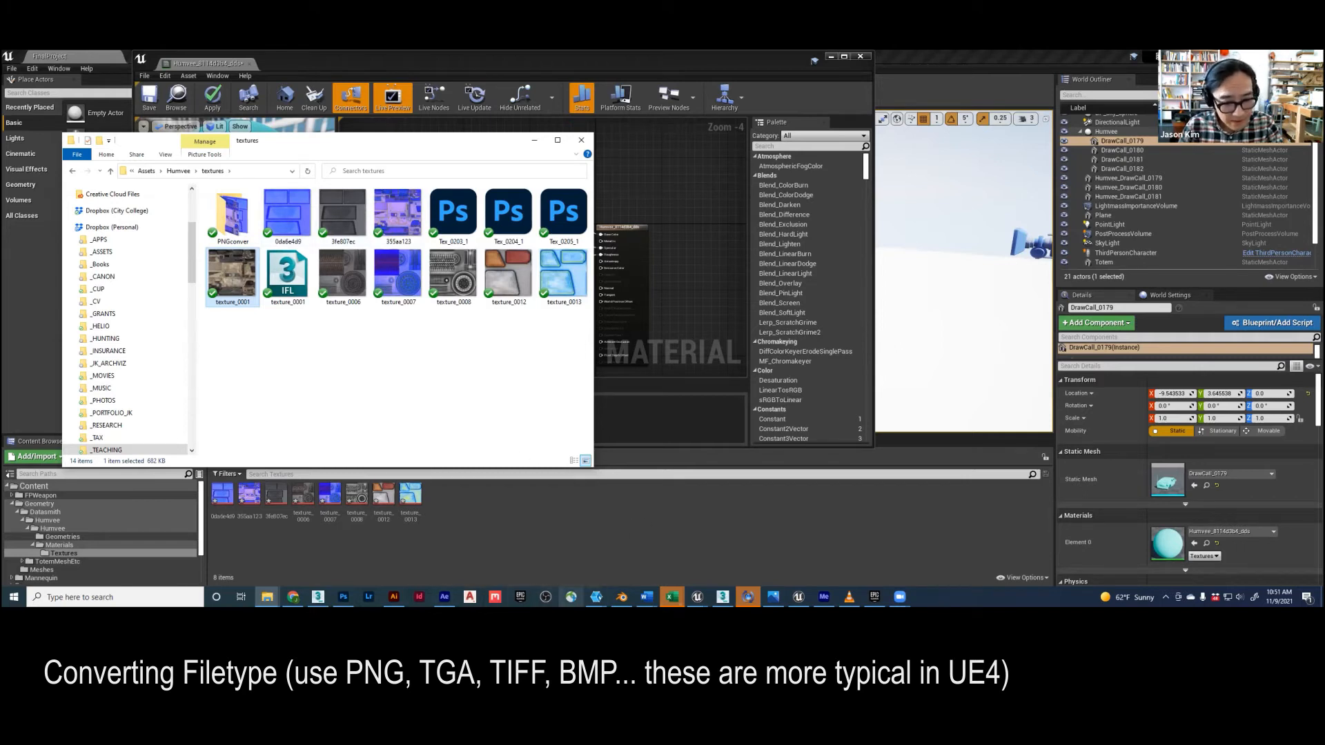
# - Browse the Downloads folder's file list again and minimize its window
pyautogui.click(267, 597)
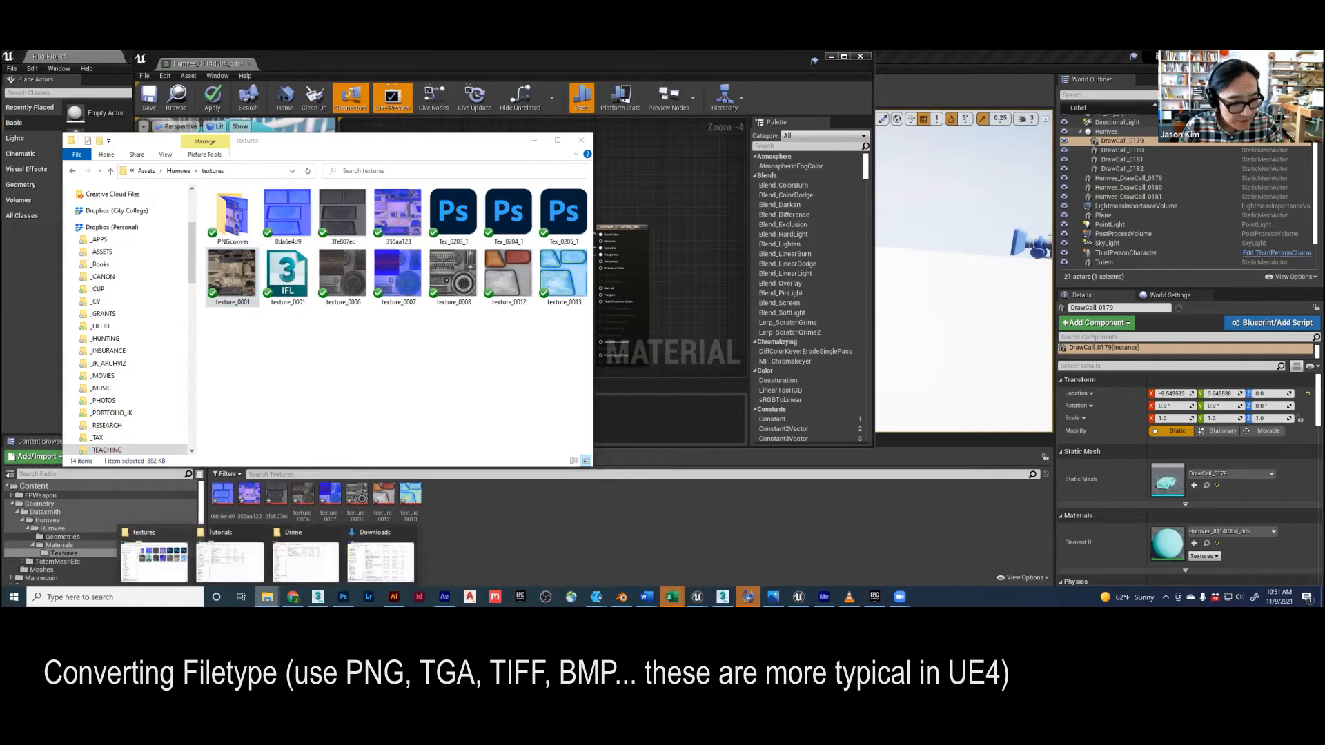
pyautogui.click(380, 563)
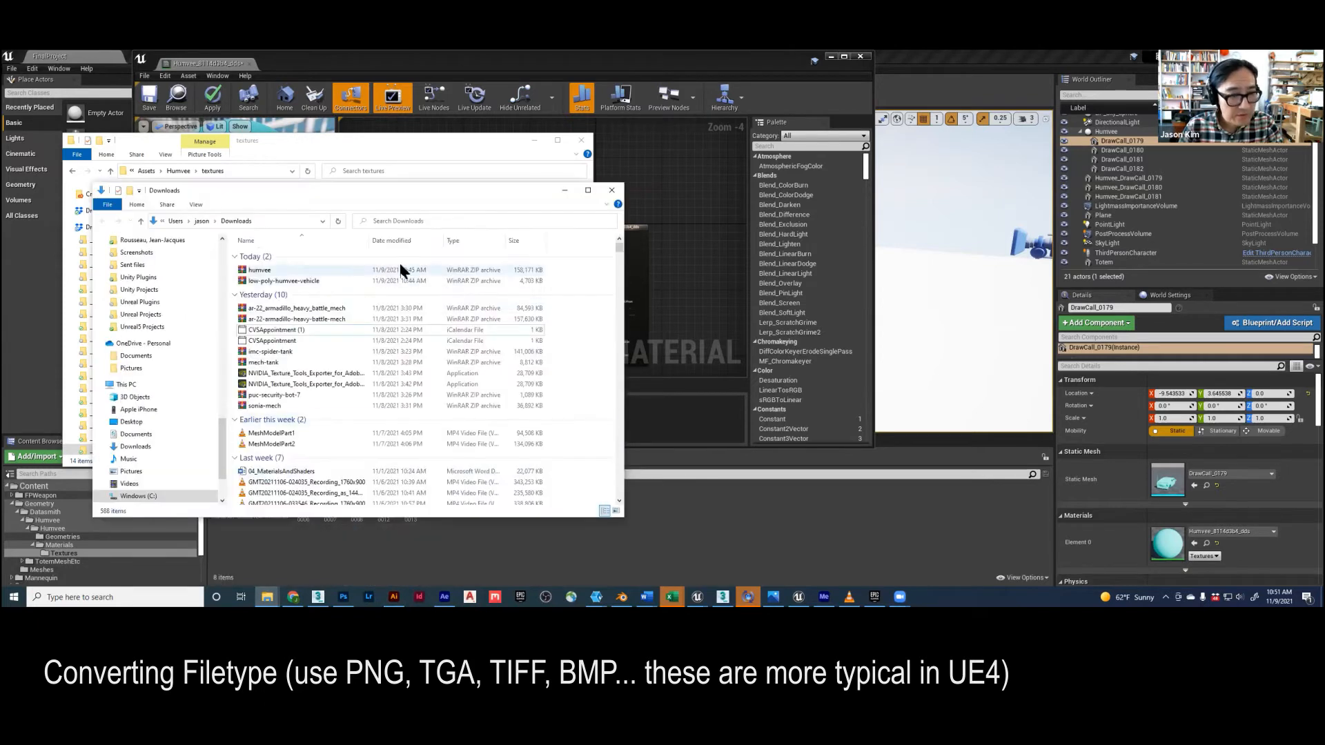
pyautogui.scroll(-5, 311, 326)
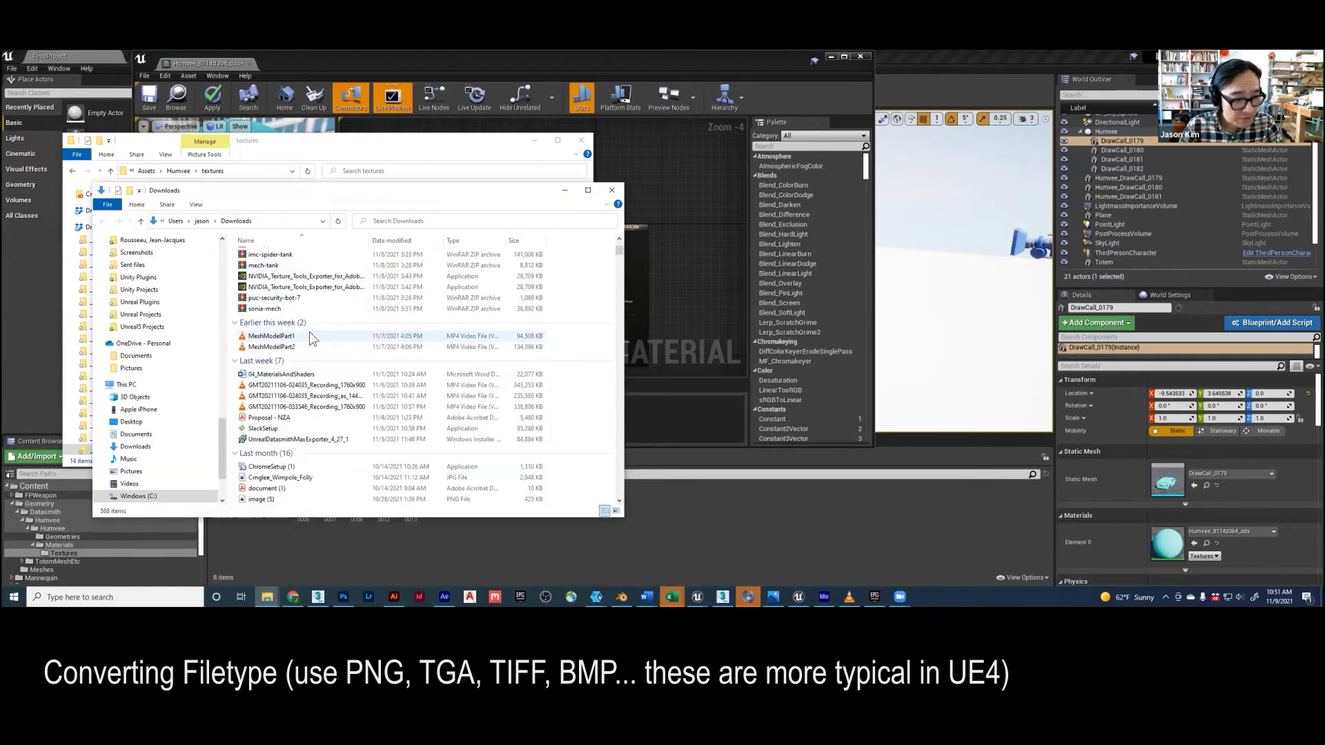
pyautogui.scroll(3, 309, 331)
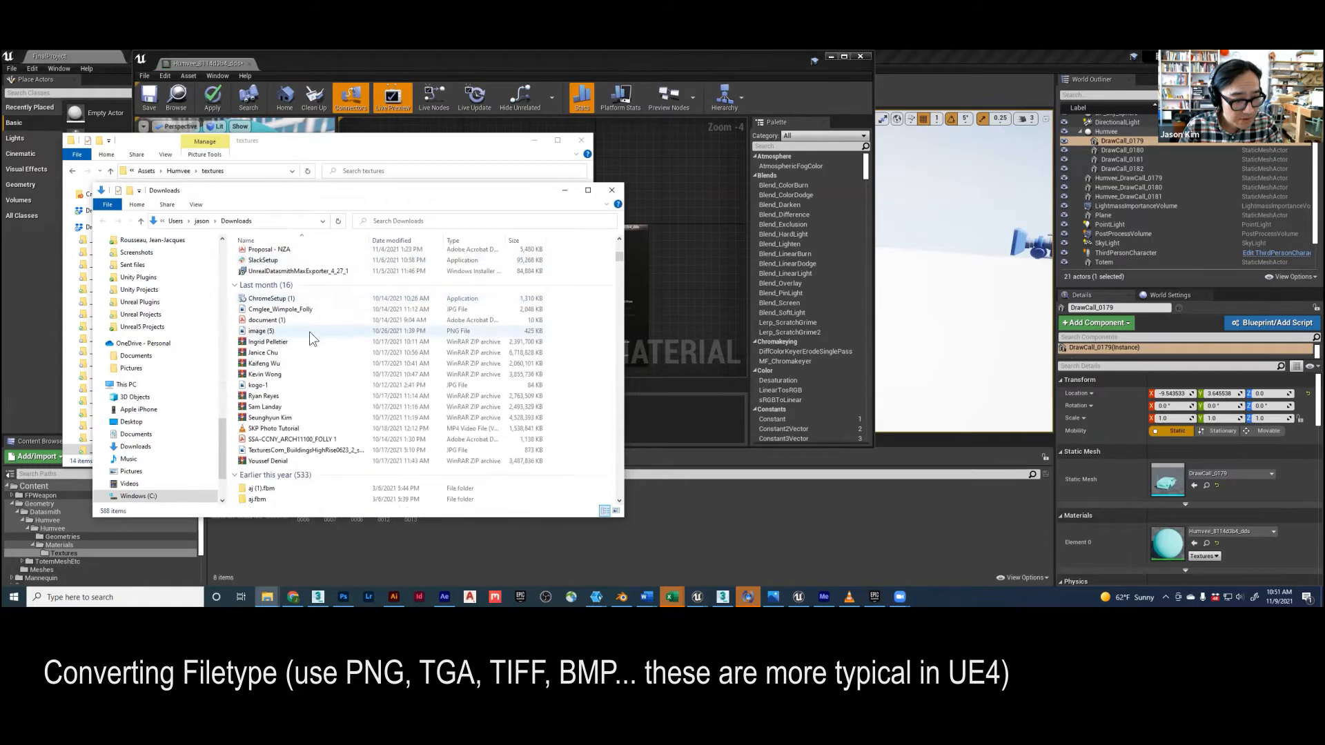
pyautogui.click(565, 191)
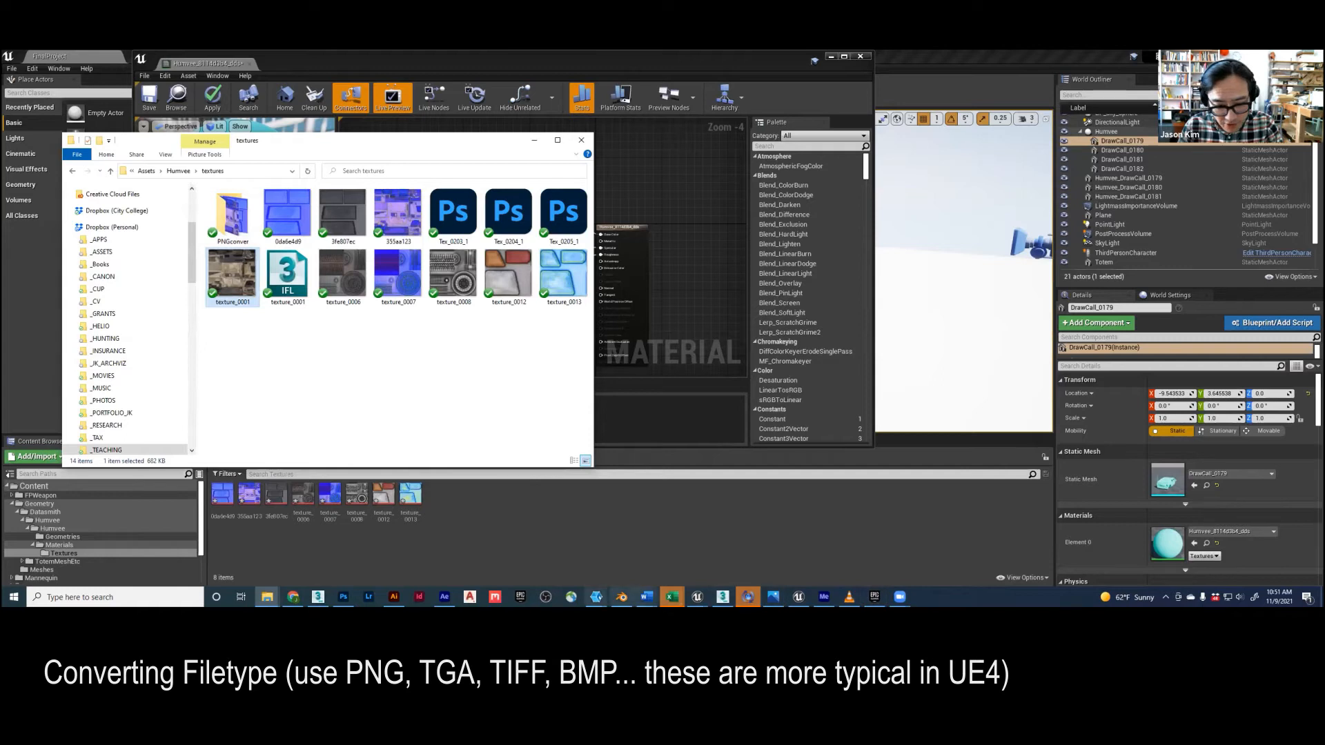
# - Switch to Photoshop and save the open texture_0001 image as a PNG with large file size in the PNGconver folder
pyautogui.click(343, 597)
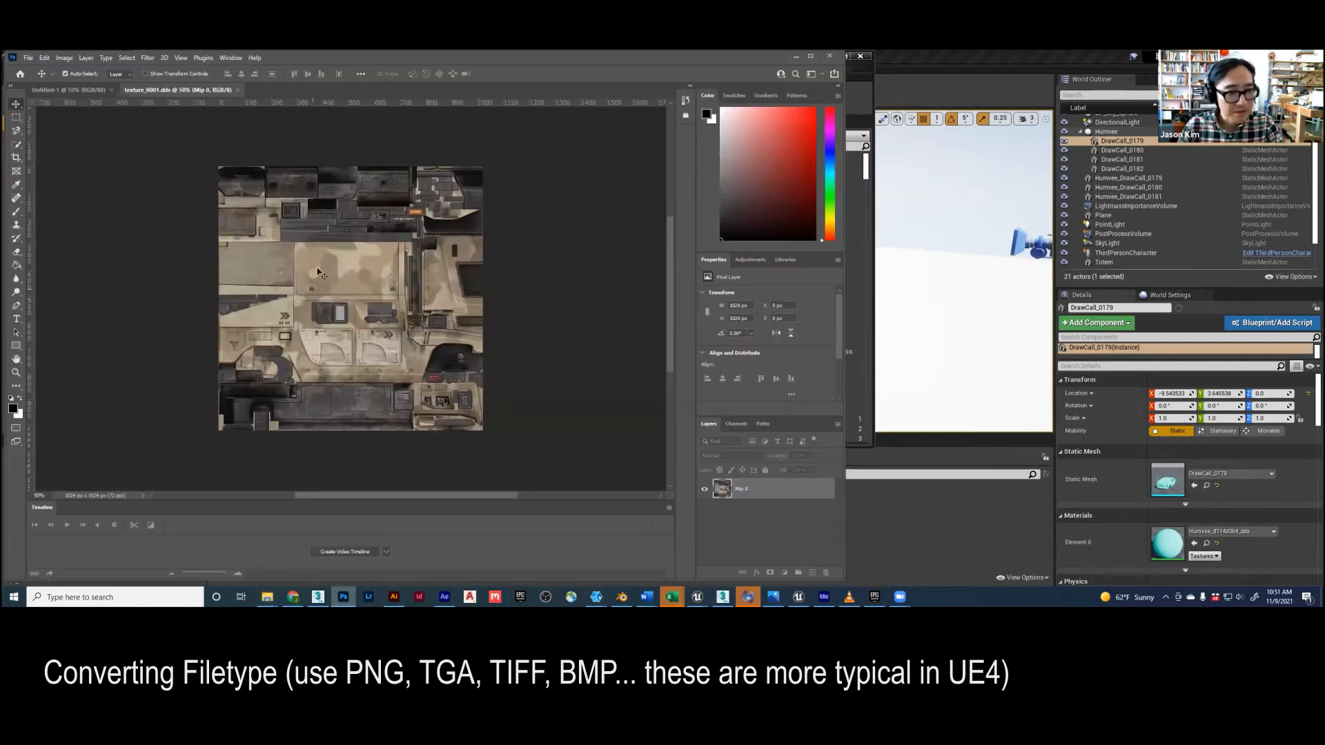
pyautogui.click(27, 59)
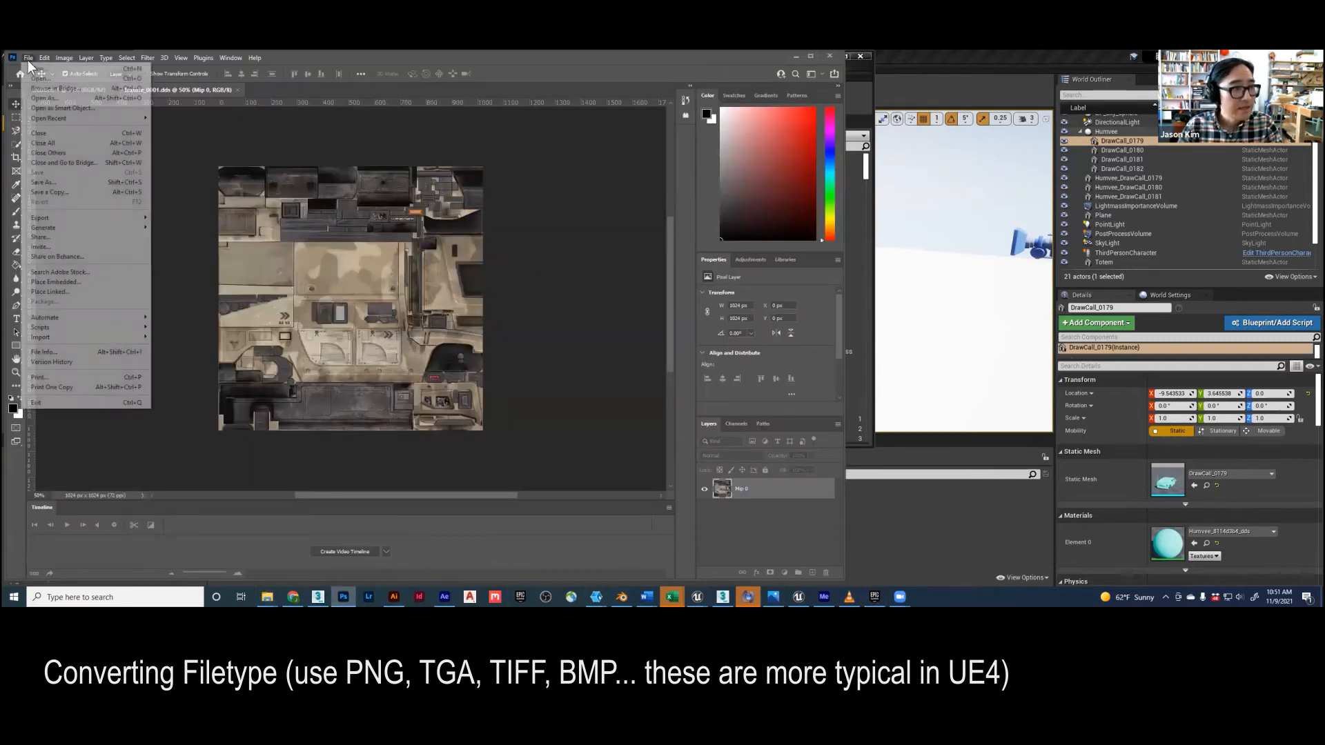
pyautogui.click(53, 182)
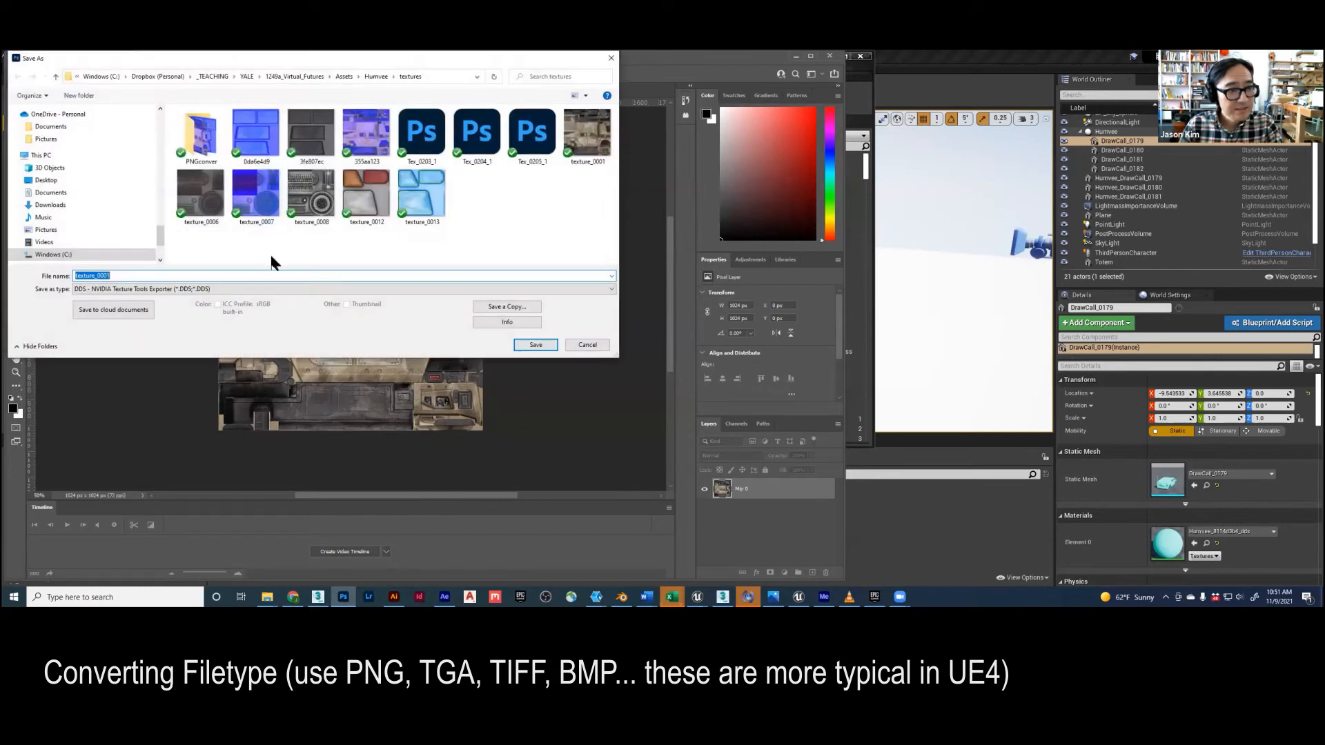
pyautogui.click(138, 289)
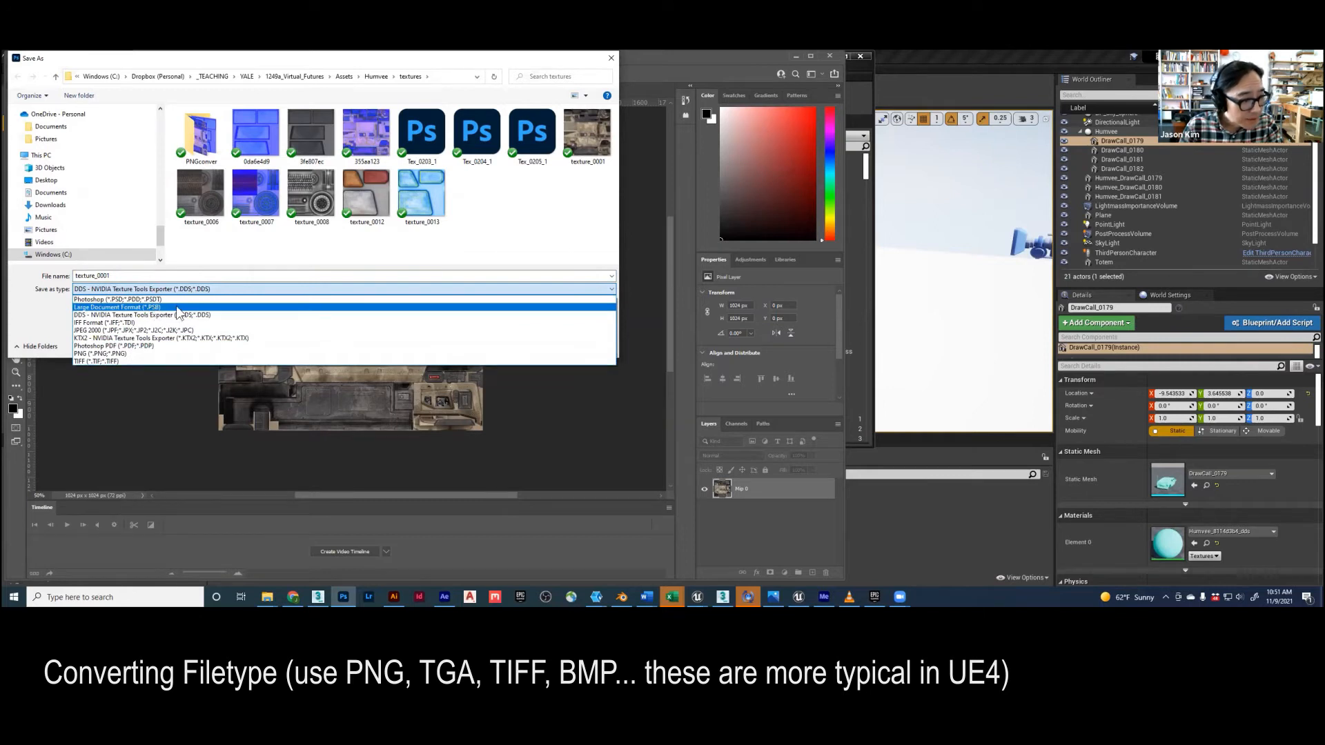
pyautogui.click(124, 353)
pyautogui.doubleClick(200, 137)
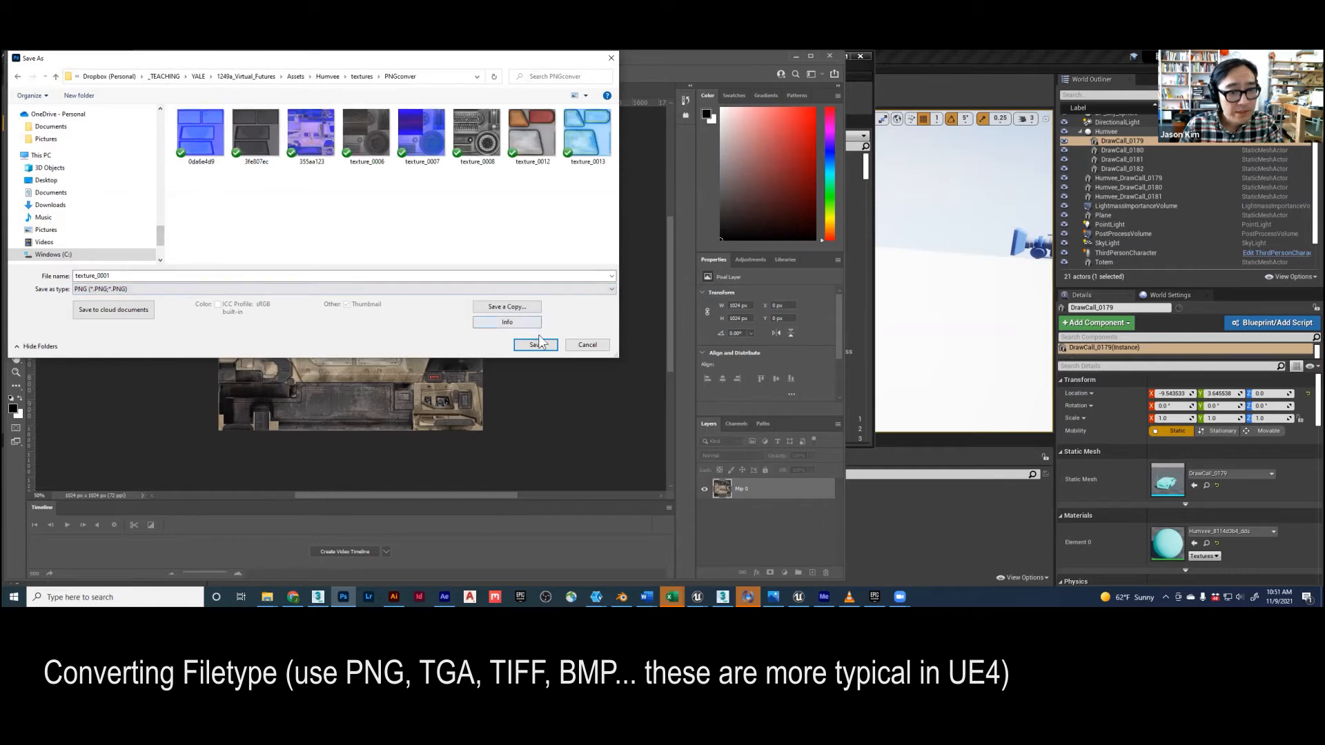
pyautogui.click(535, 345)
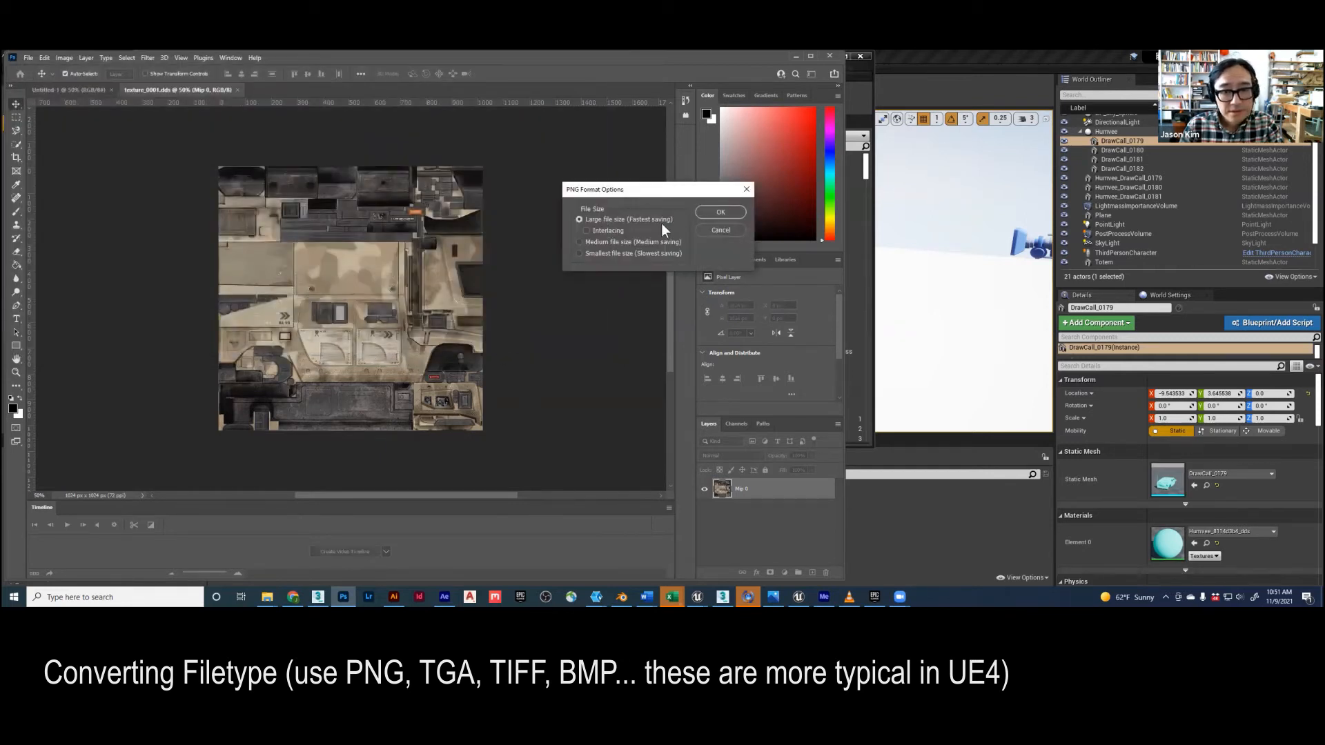
pyautogui.click(721, 212)
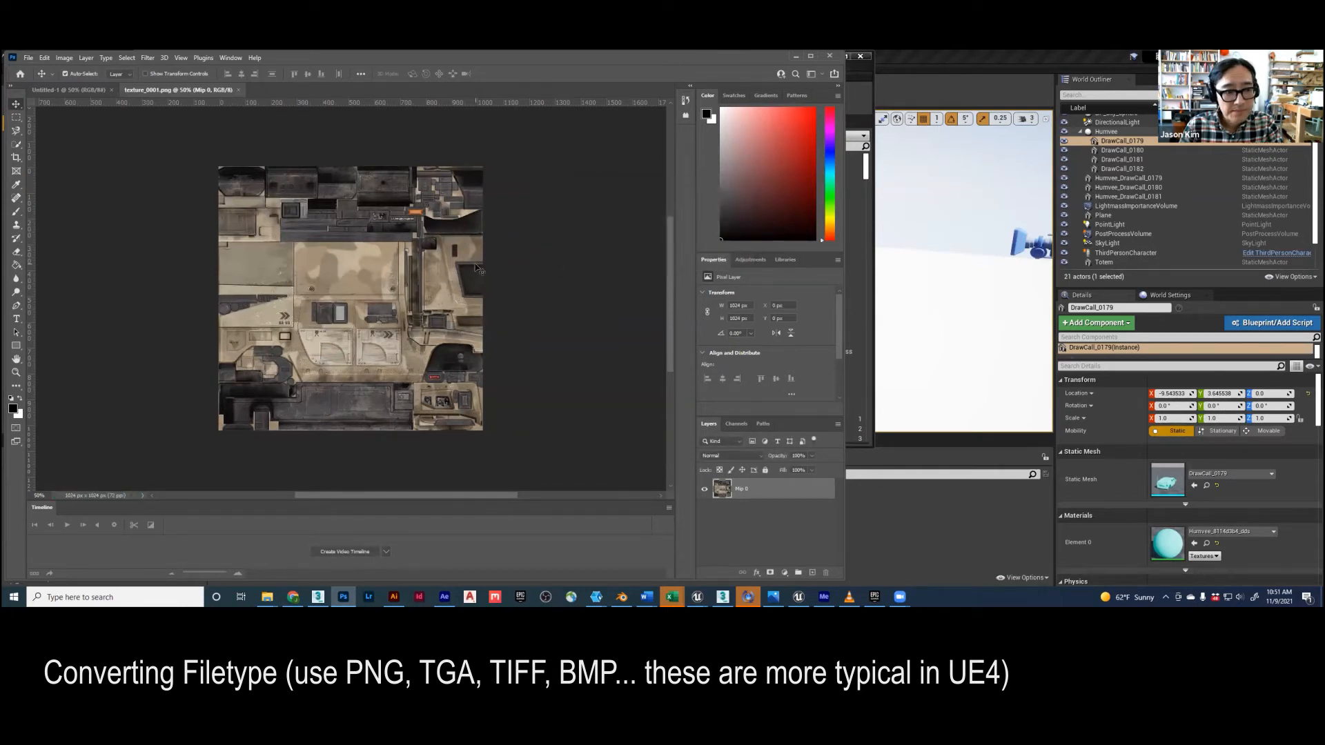
pyautogui.click(794, 56)
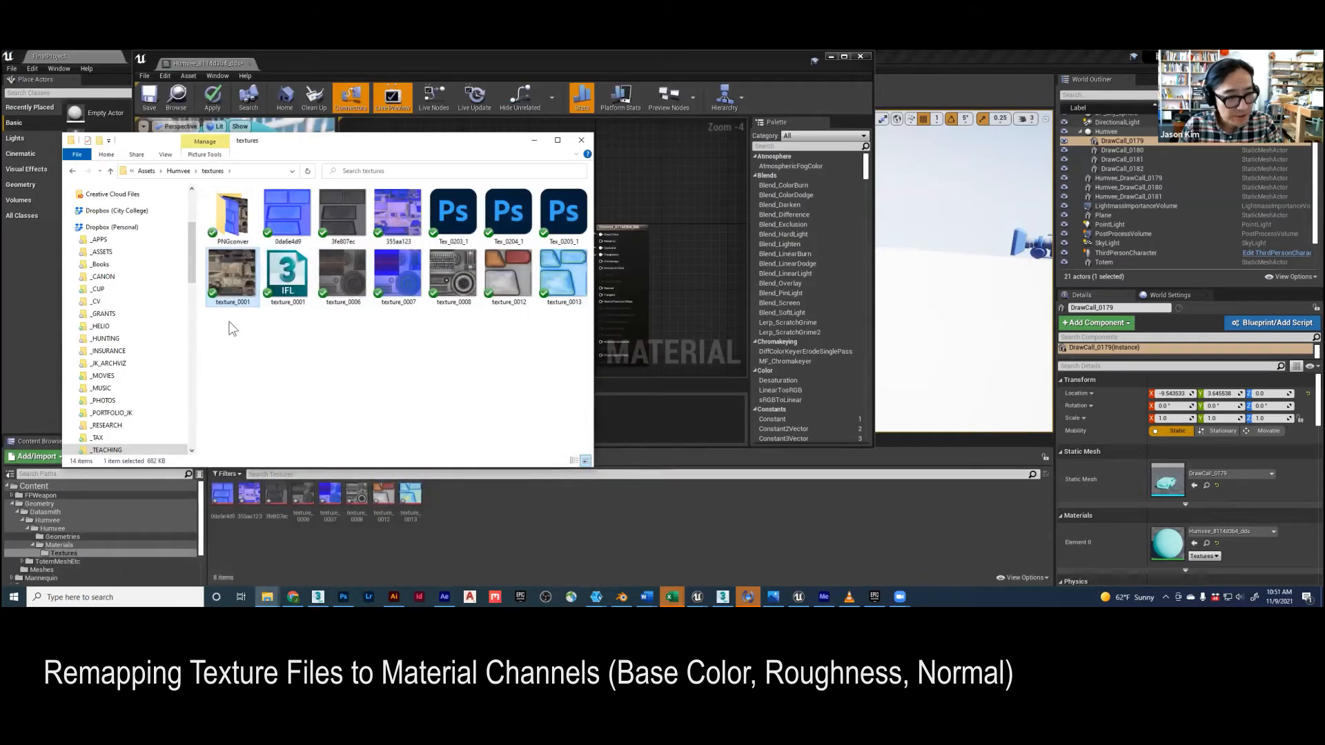
# - Import the converted texture_0001 PNG from PNGconver into the Humvee Textures folder and add it to the material graph as a Texture Sample
pyautogui.doubleClick(237, 220)
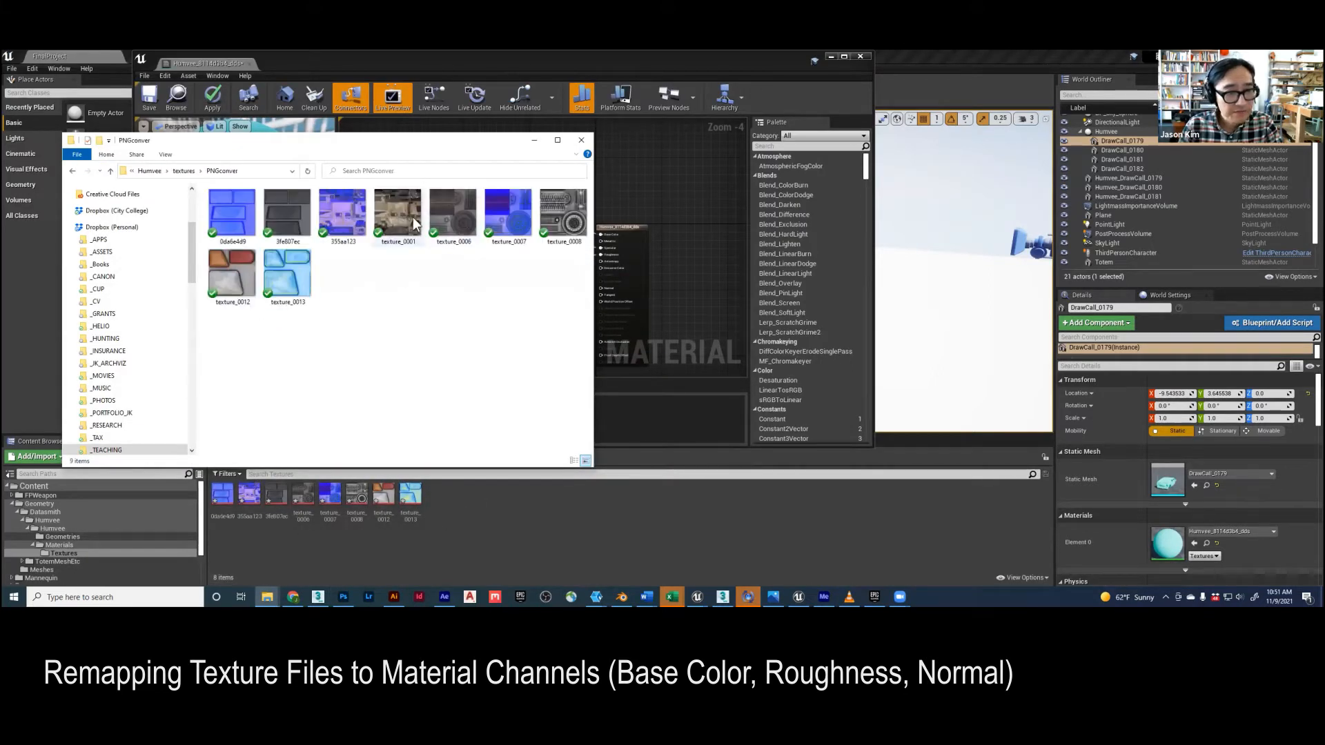
pyautogui.click(407, 219)
pyautogui.moveTo(403, 219); pyautogui.dragTo(487, 160)
pyautogui.click(538, 525)
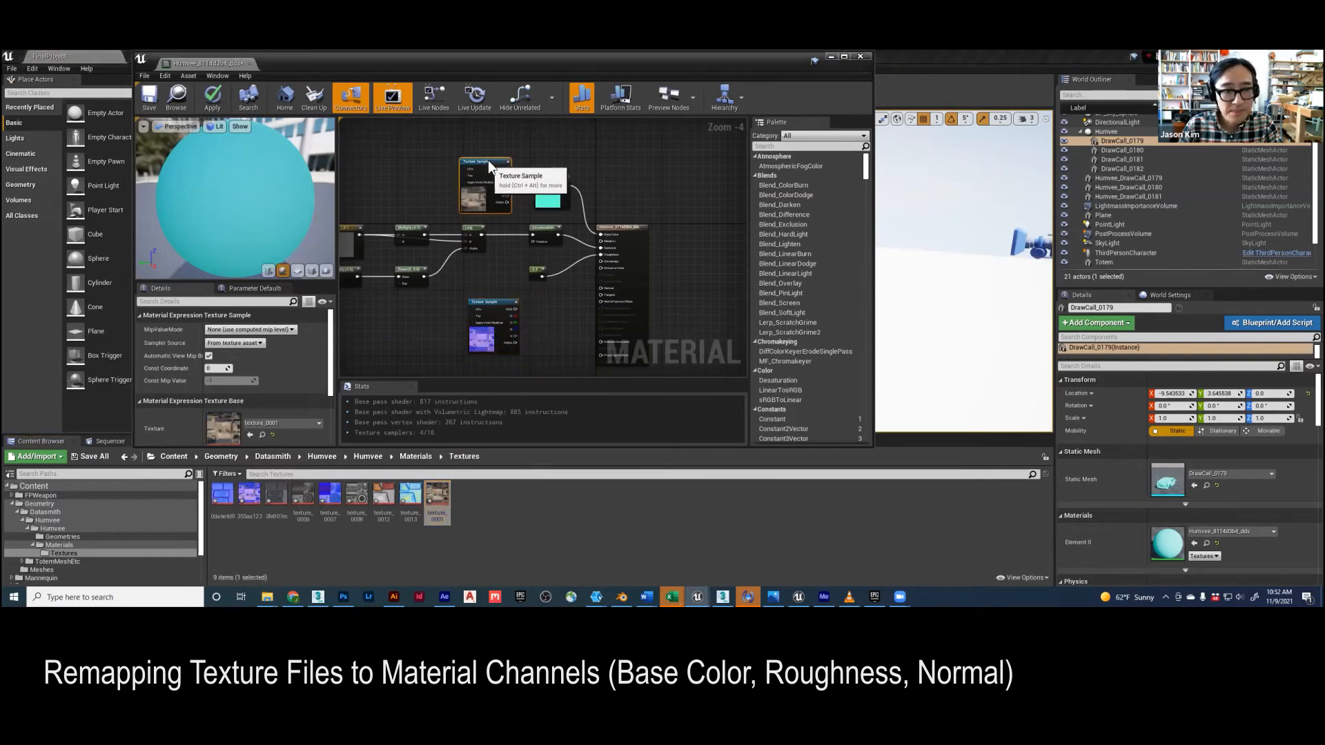
# - Connect the texture_0001 sample to Base Color and the 355aa123 sample to Normal, and apply the material before closing its editor
pyautogui.moveTo(558, 188); pyautogui.dragTo(598, 233)
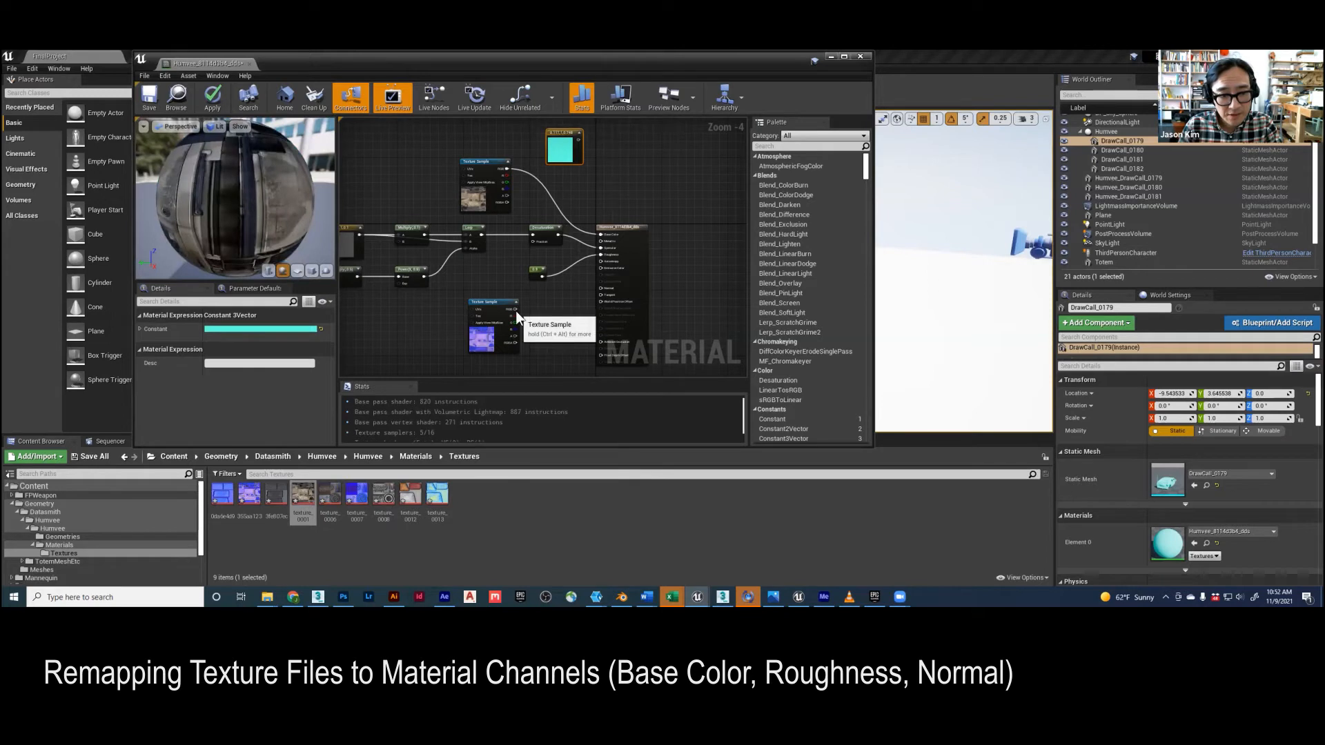
pyautogui.moveTo(517, 309); pyautogui.dragTo(599, 287)
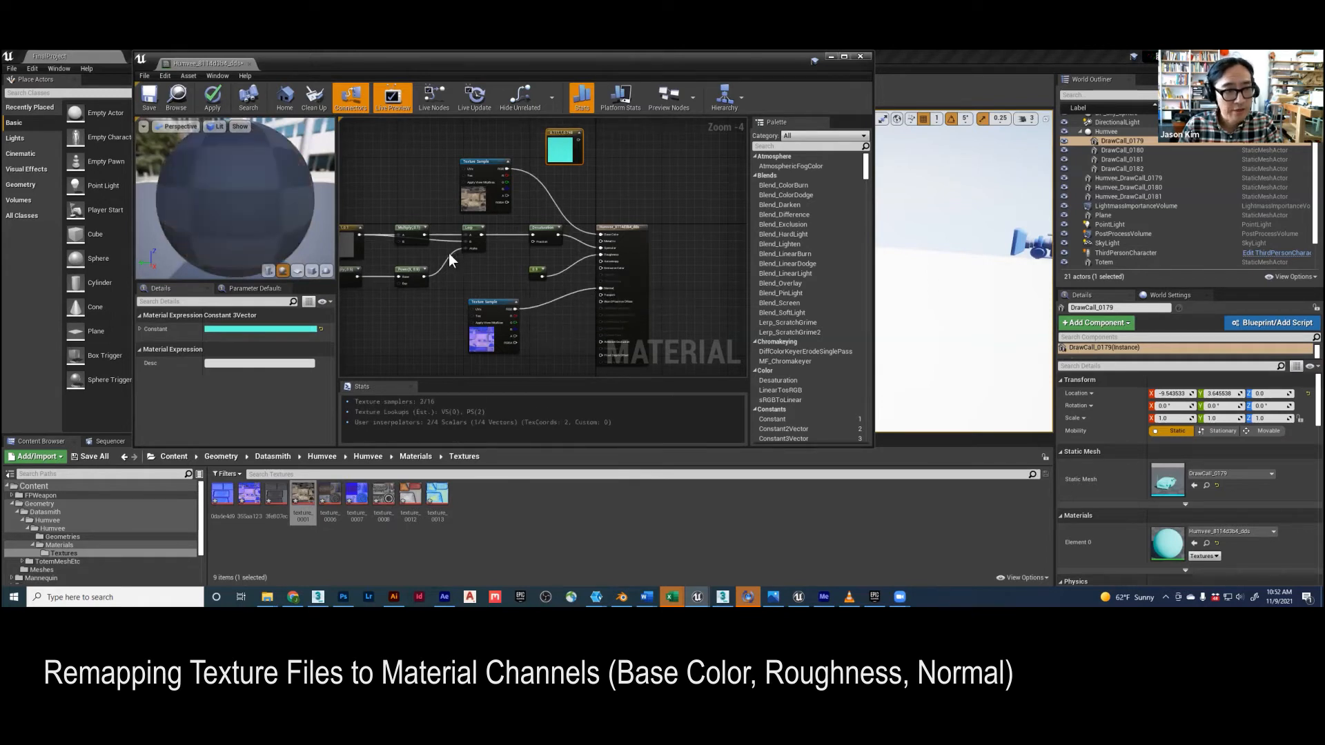
pyautogui.click(213, 101)
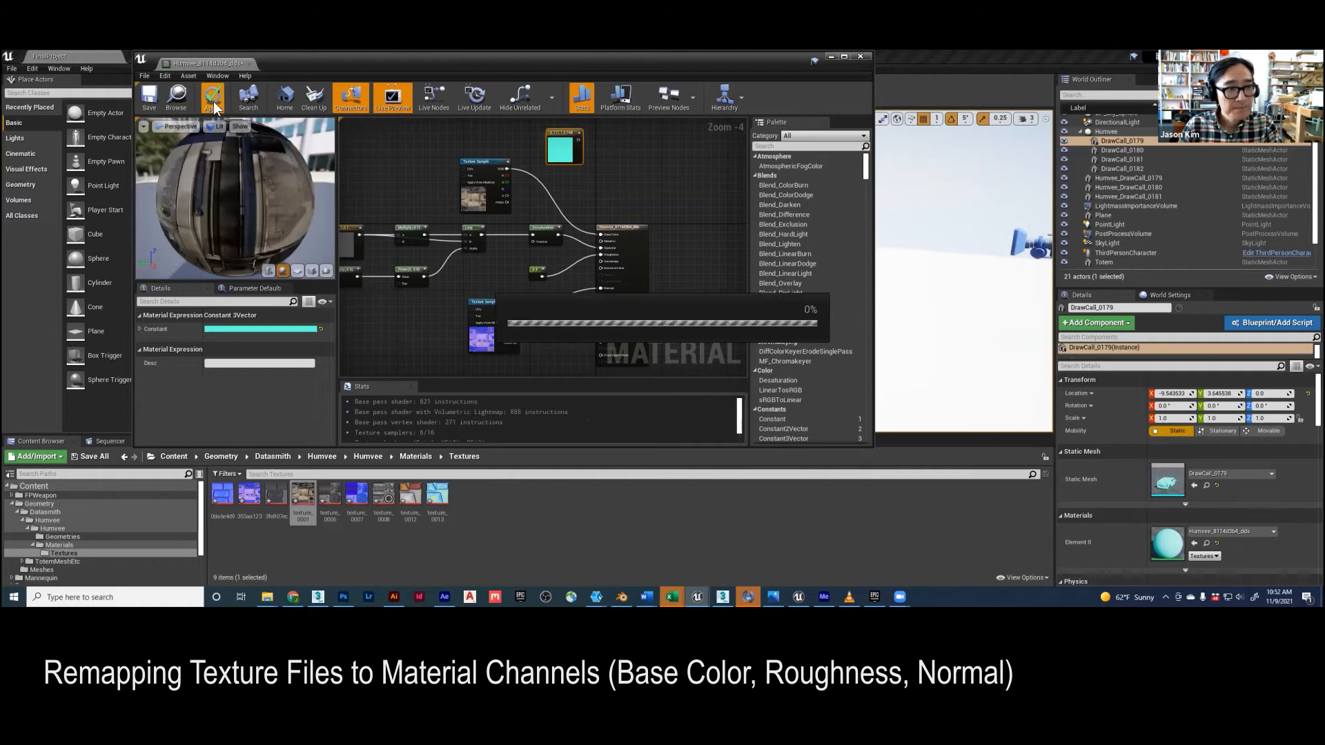
pyautogui.click(859, 56)
# - Fly around the Humvee in the level viewport to examine the retextured body
pyautogui.moveTo(672, 234); pyautogui.dragTo(737, 256, button='right')
pyautogui.press('Escape')
pyautogui.press('w')
pyautogui.press('s')
pyautogui.press('s')
pyautogui.press('d')
pyautogui.press('d')
pyautogui.press('a')
pyautogui.press('a')
pyautogui.press('s')
pyautogui.press('a')
pyautogui.press('d')
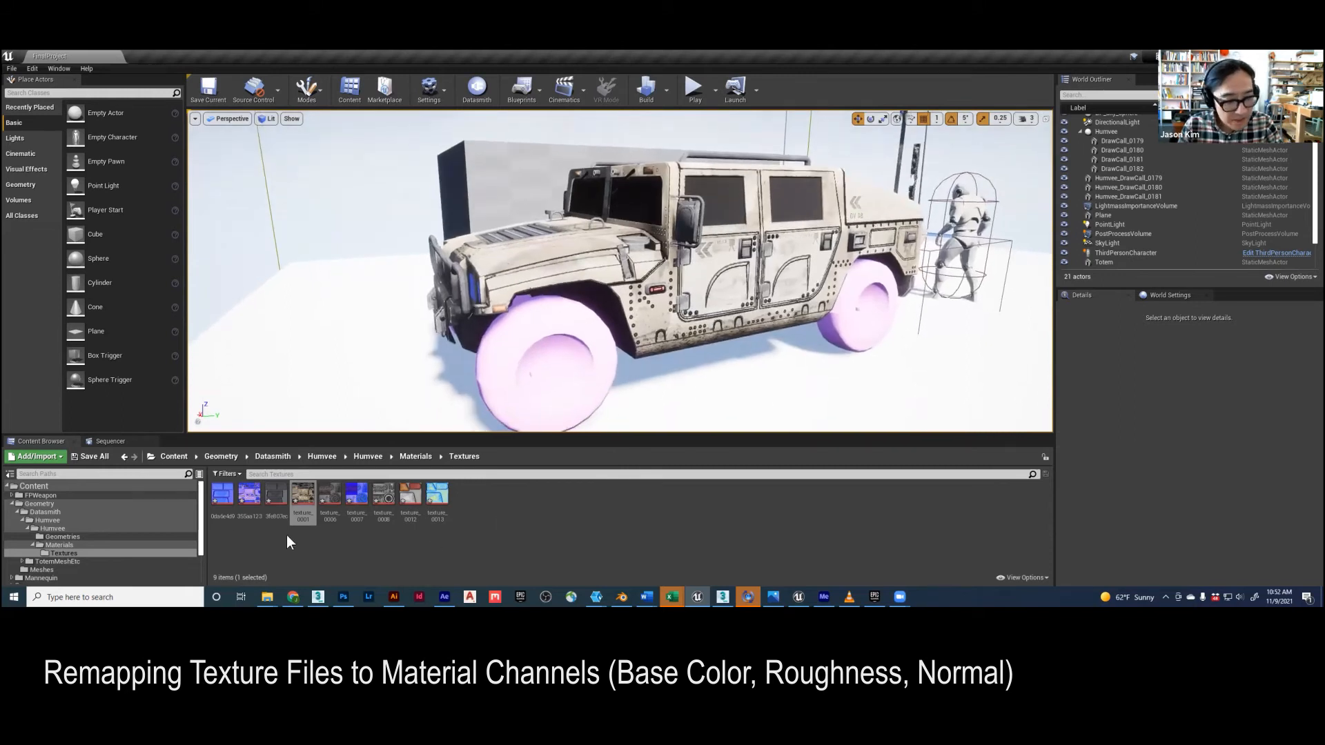
# - Open the Humvee_0d5d4022_dds material from the Humvee Materials folder in the Material Editor
pyautogui.click(61, 545)
pyautogui.doubleClick(242, 494)
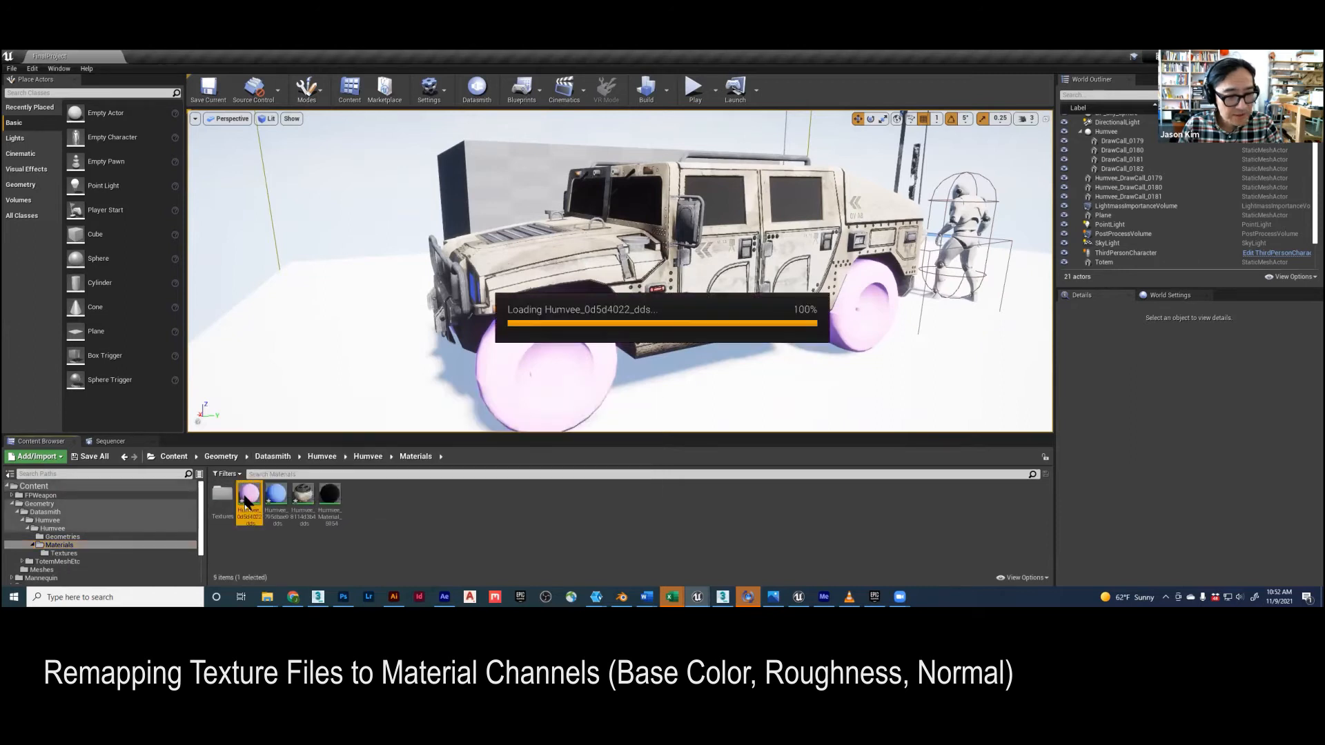
pyautogui.scroll(-2, 581, 283)
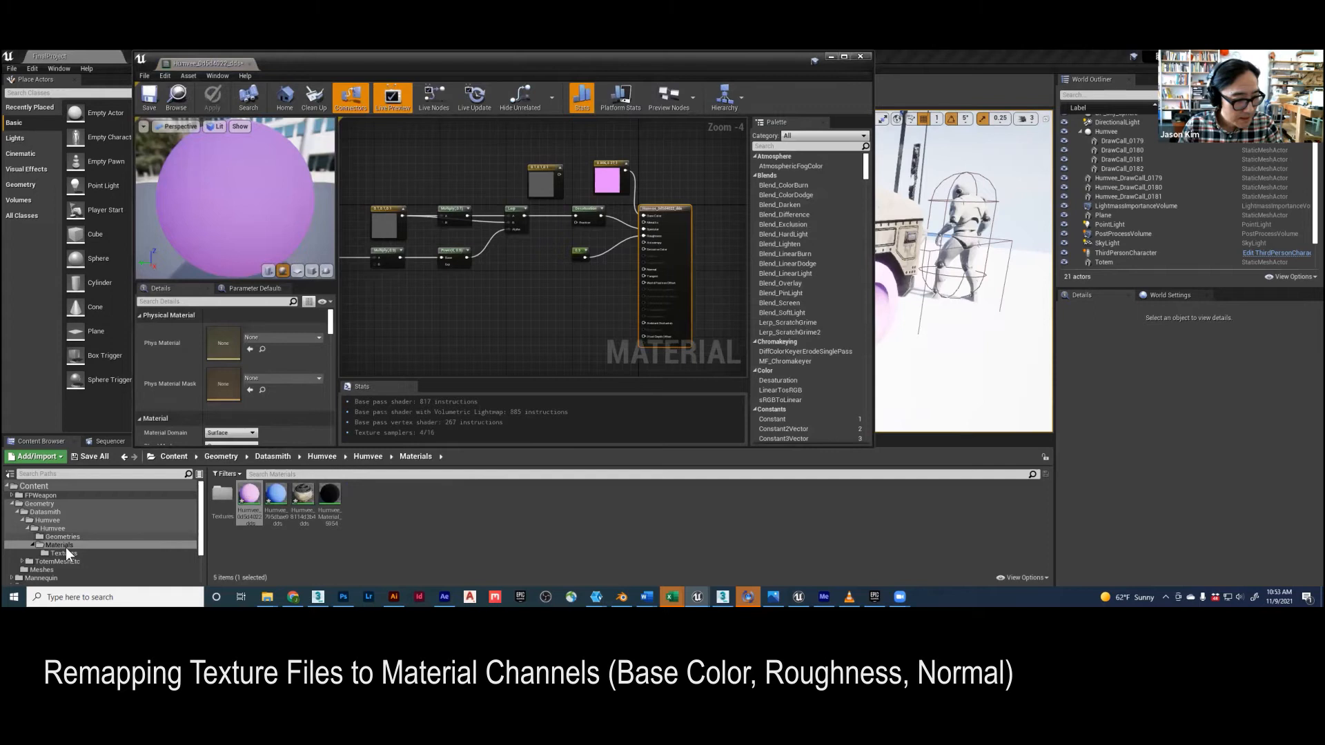
# - Add texture_0006 from the Textures folder to the material graph as a Texture Sample above the existing nodes
pyautogui.doubleClick(221, 493)
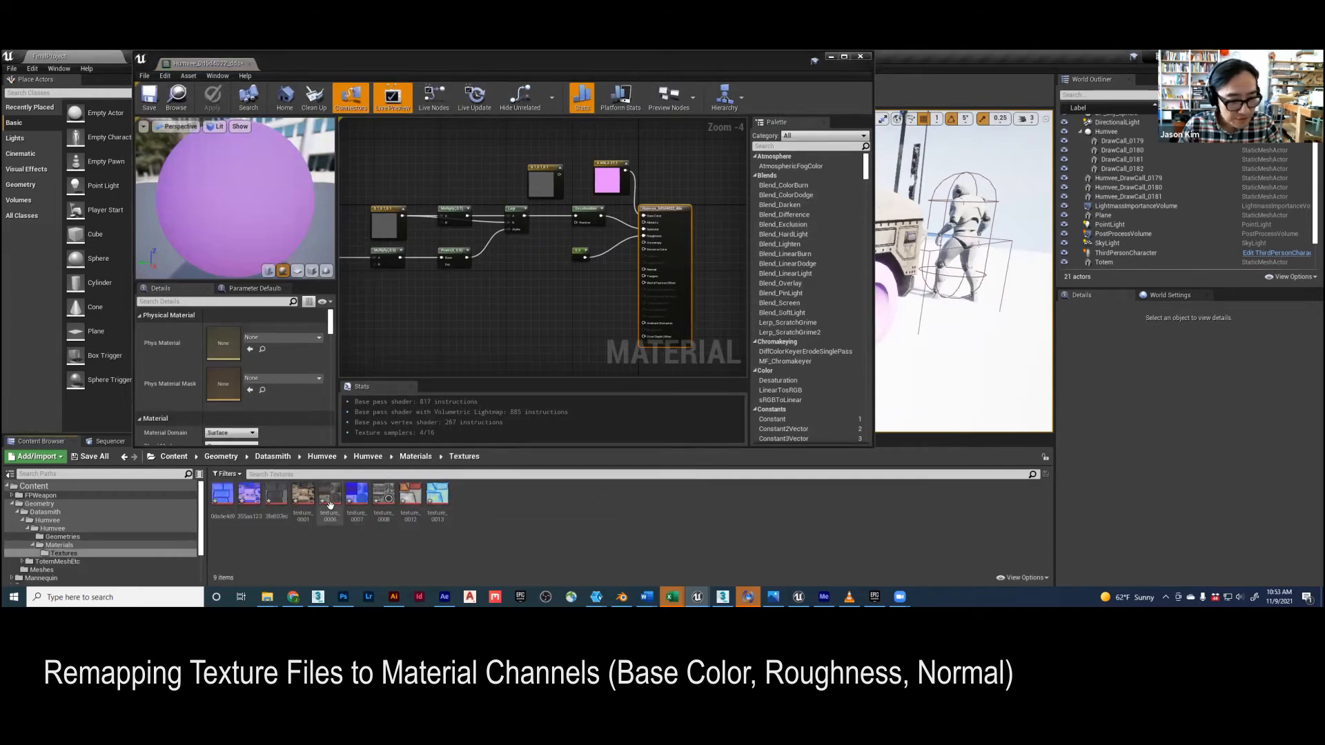
pyautogui.click(329, 502)
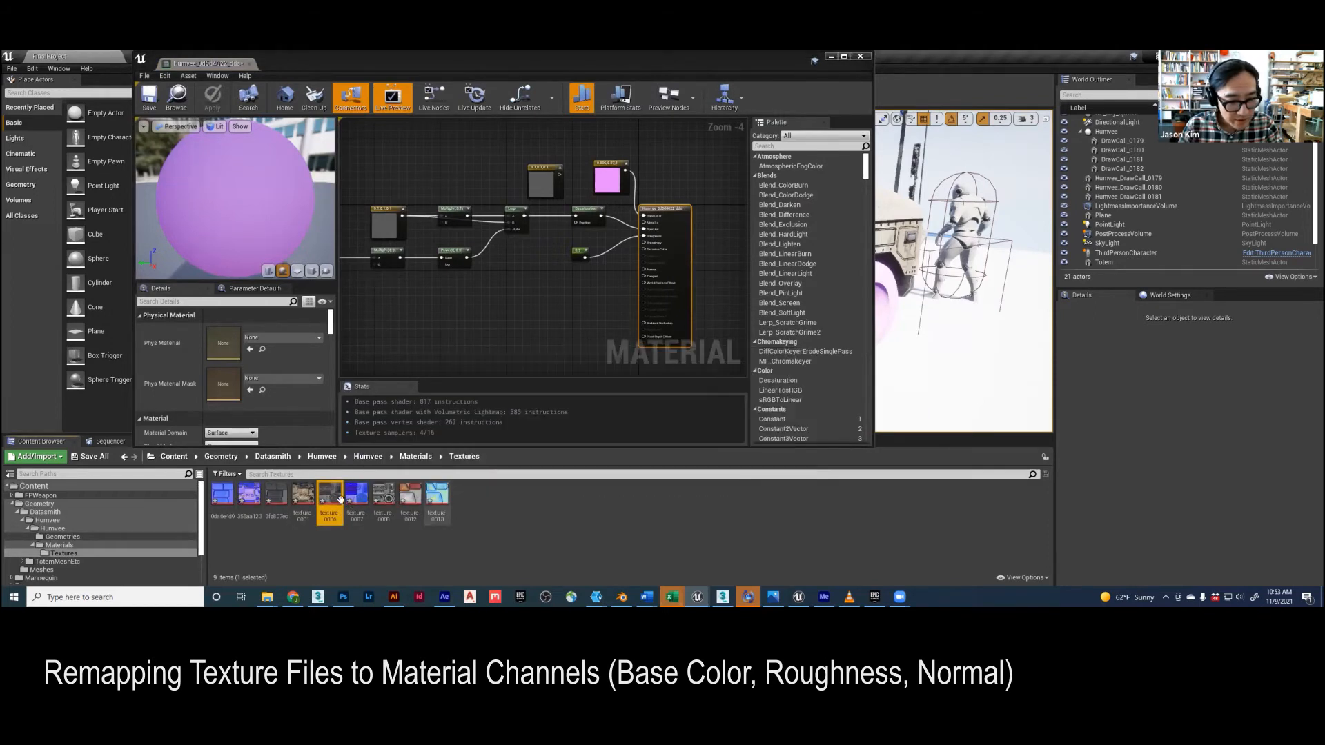
pyautogui.moveTo(329, 499); pyautogui.dragTo(562, 207)
pyautogui.scroll(3, 653, 329)
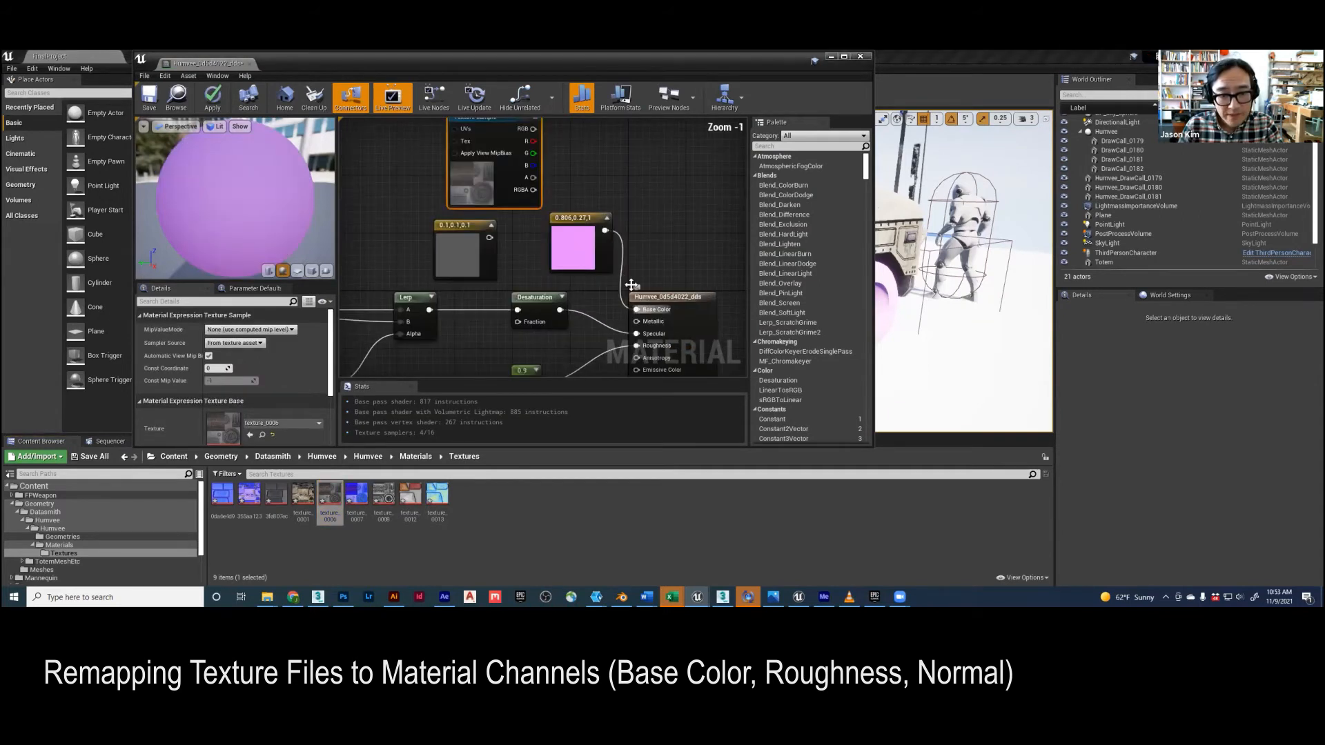
# - Connect the texture_0006 sample's RGB output to Base Color in place of the pink colour constant and move that constant aside
pyautogui.moveTo(533, 130); pyautogui.dragTo(570, 172)
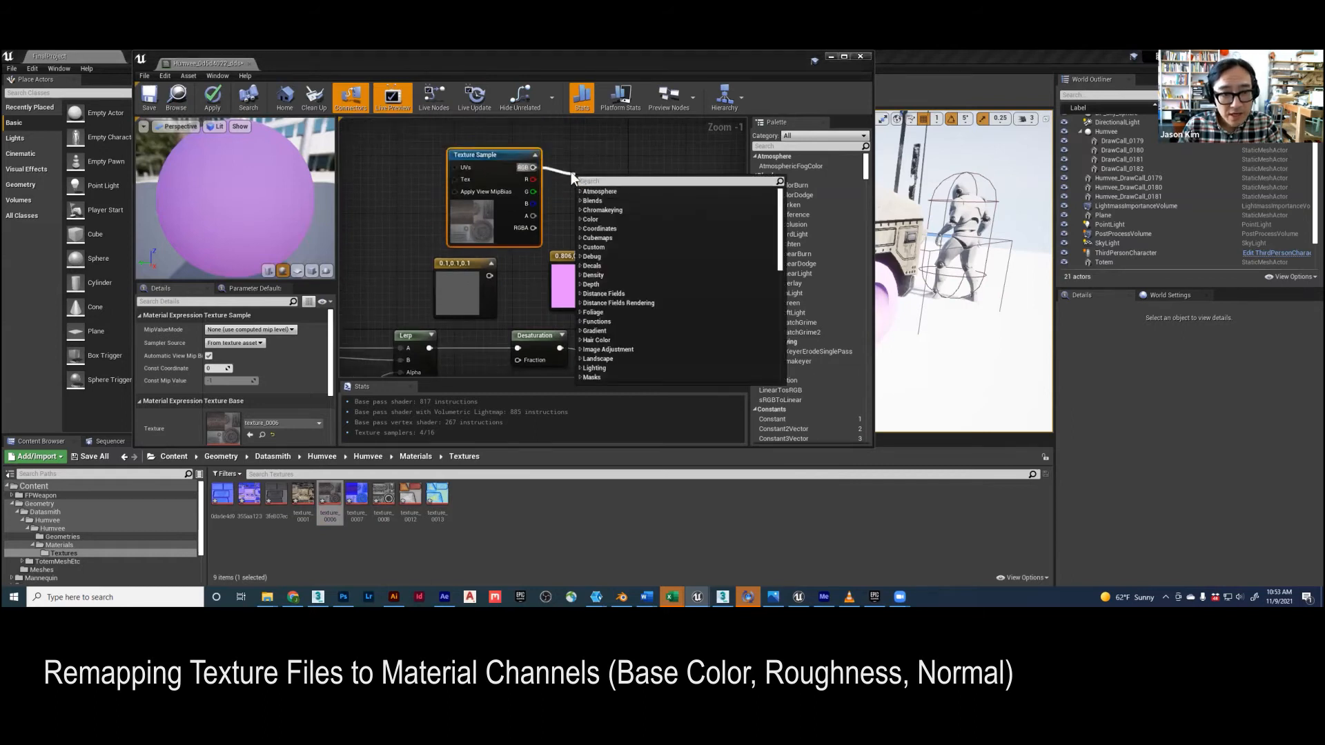
pyautogui.click(562, 147)
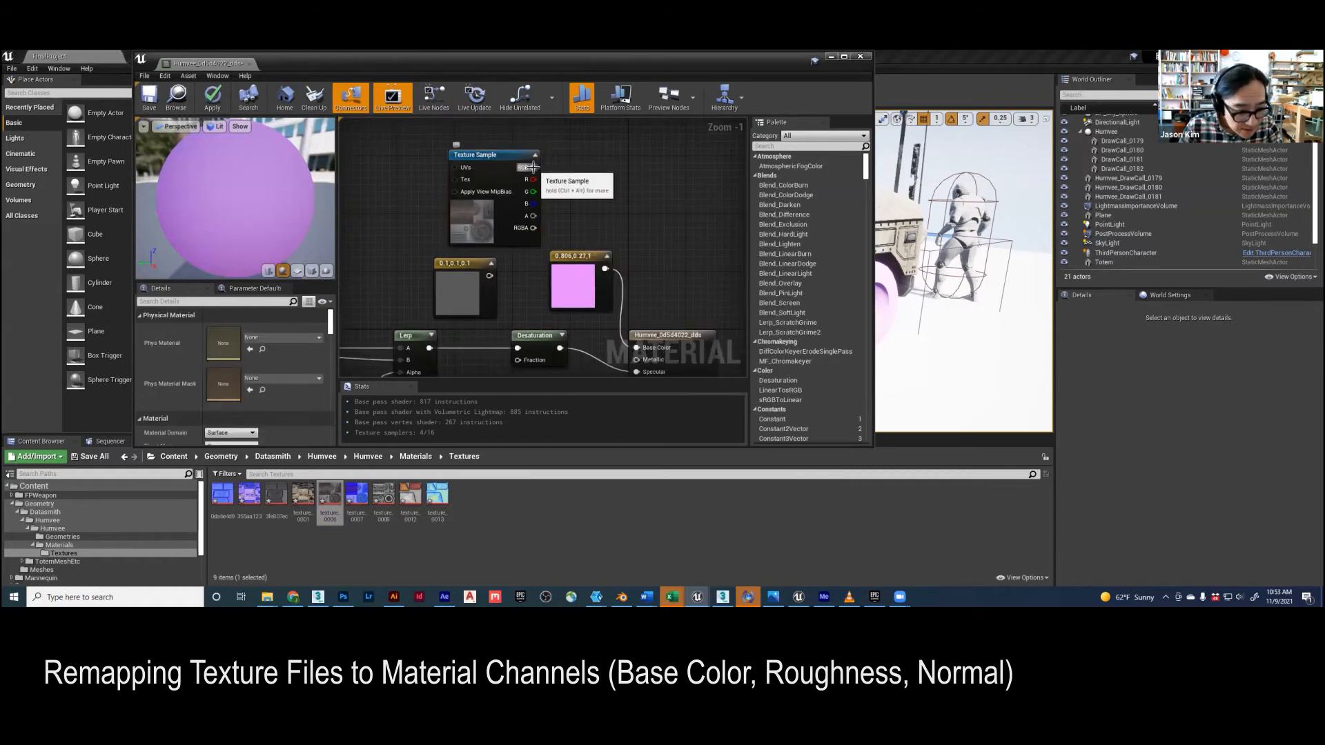
pyautogui.moveTo(535, 169); pyautogui.dragTo(636, 347)
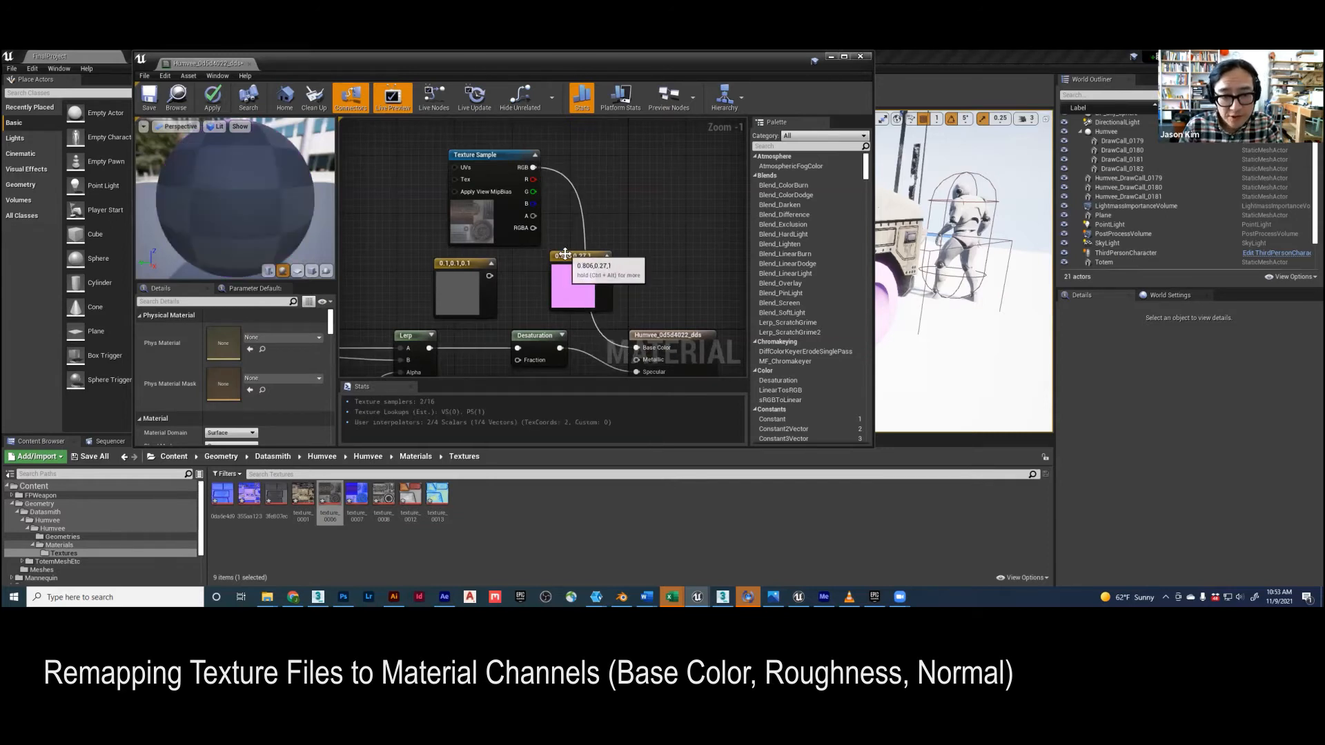
pyautogui.moveTo(574, 254); pyautogui.dragTo(636, 188)
# - Add texture_0008 to the graph as a Texture Sample below the 0.9 constant and connect its RGB output to Roughness
pyautogui.scroll(-3, 566, 191)
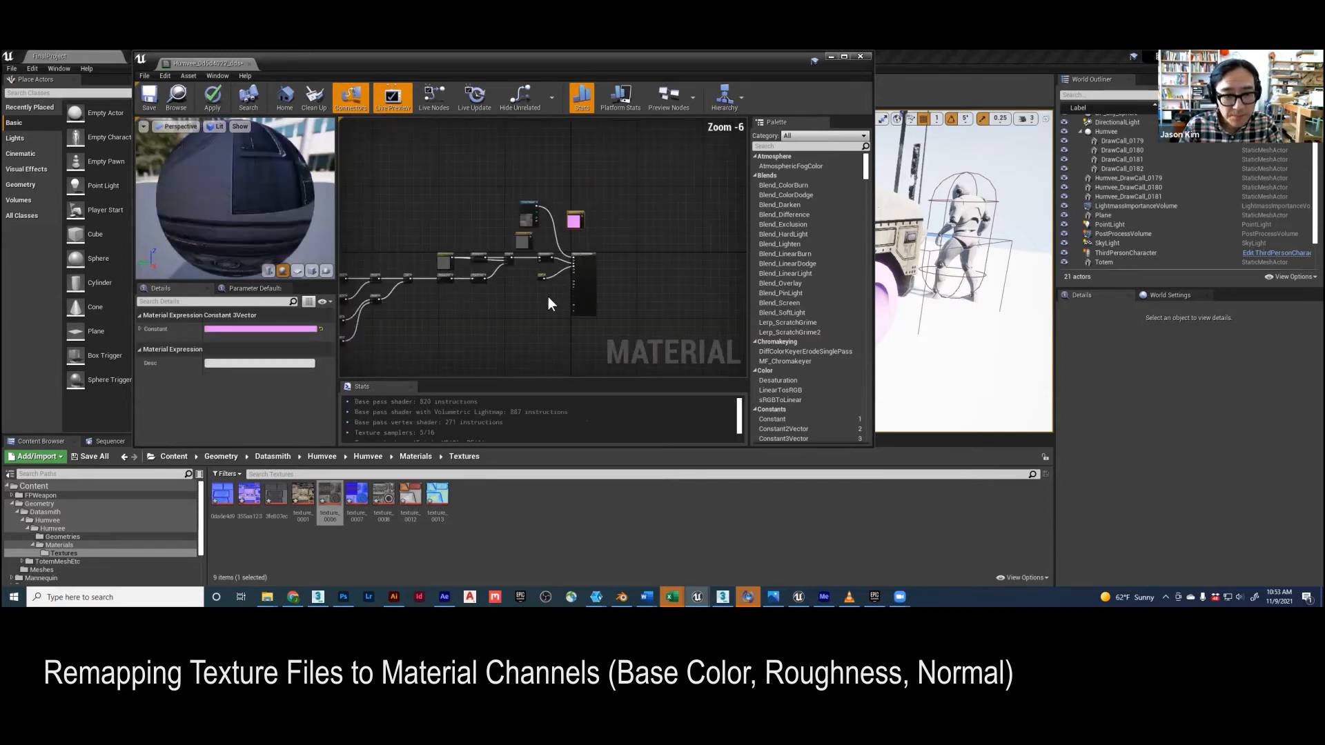
pyautogui.scroll(2, 547, 297)
pyautogui.click(378, 495)
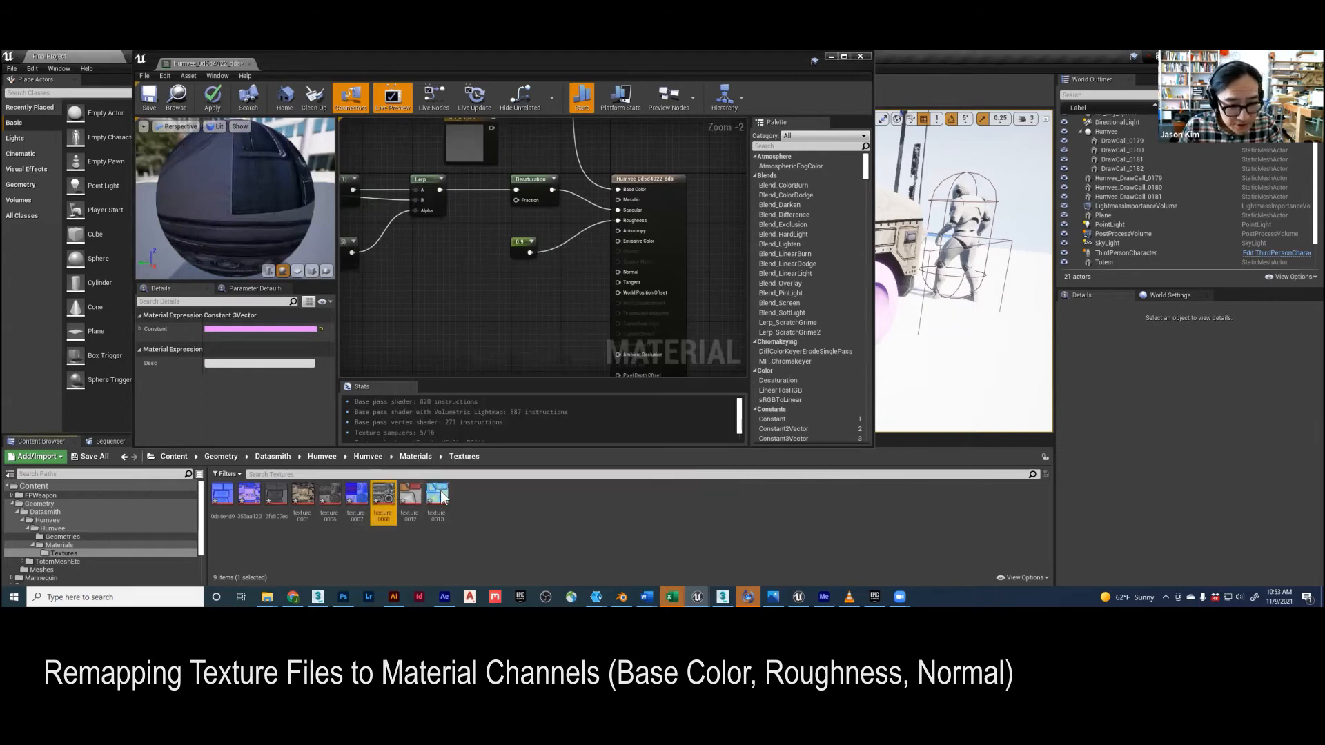
pyautogui.moveTo(378, 496); pyautogui.dragTo(620, 226)
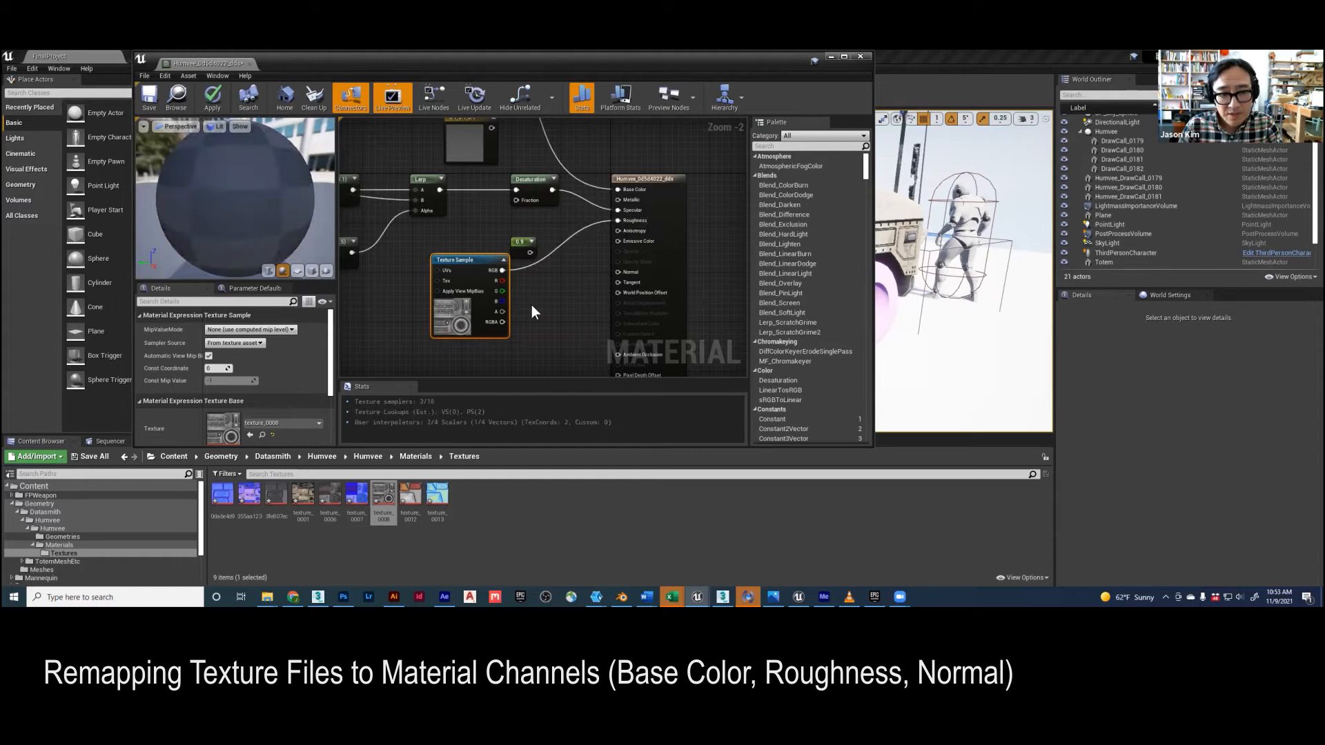
pyautogui.moveTo(462, 269); pyautogui.dragTo(450, 257)
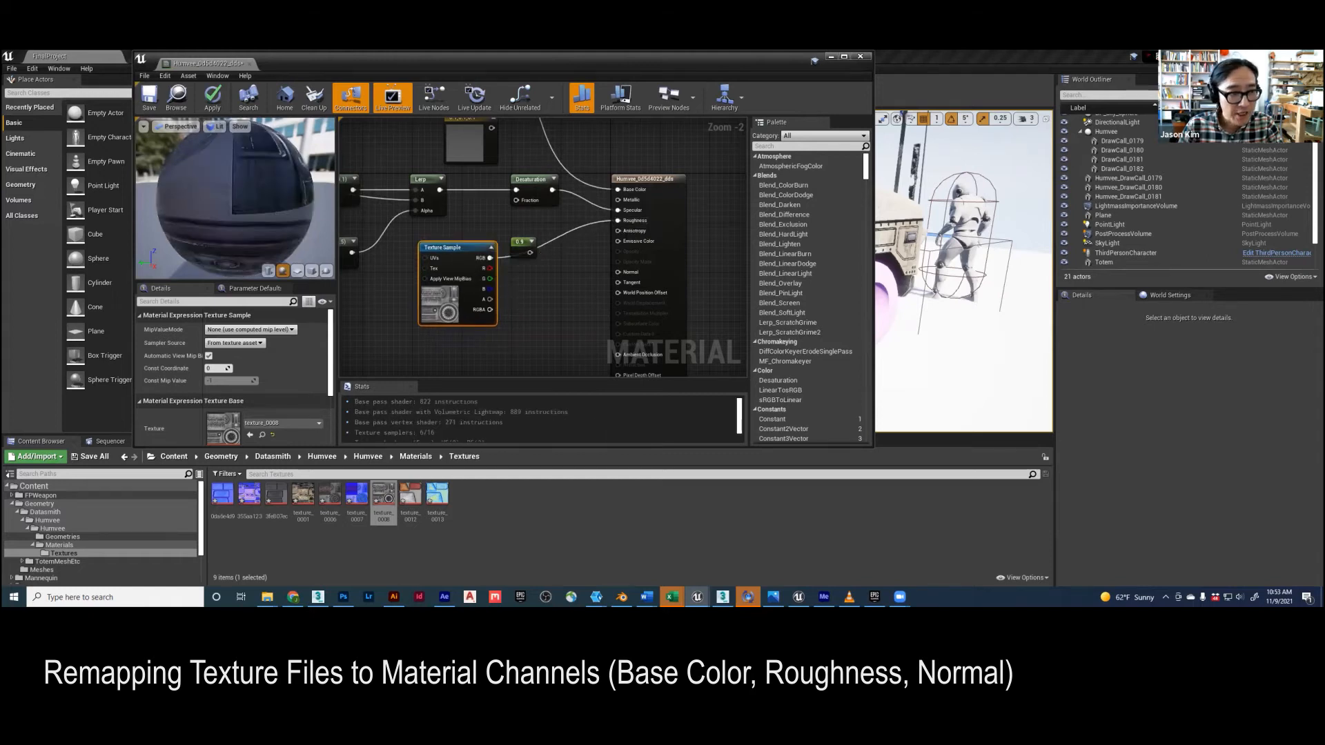
pyautogui.moveTo(306, 188); pyautogui.dragTo(292, 194)
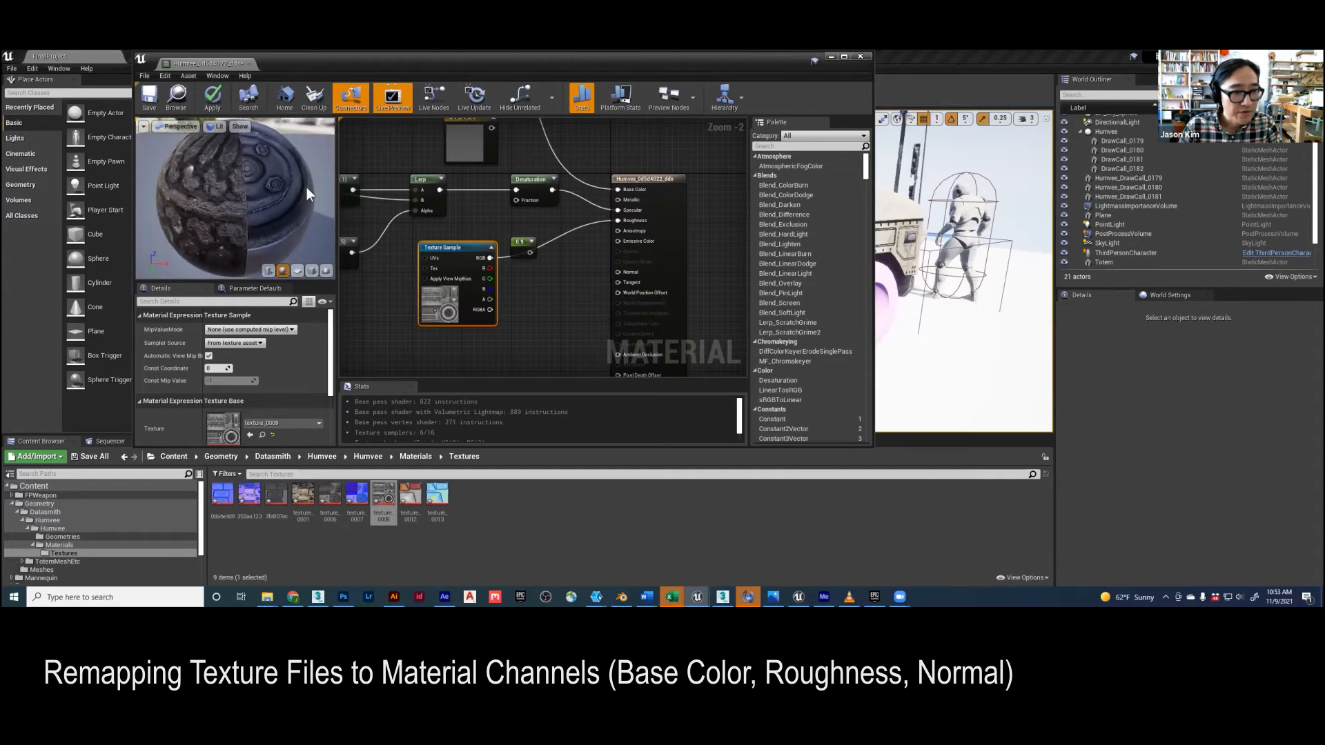
# - Connect the texture_0008 sample's RGB output to Specular, break the Roughness link and move the 0.9 constant up out of the way
pyautogui.moveTo(490, 258); pyautogui.dragTo(616, 220)
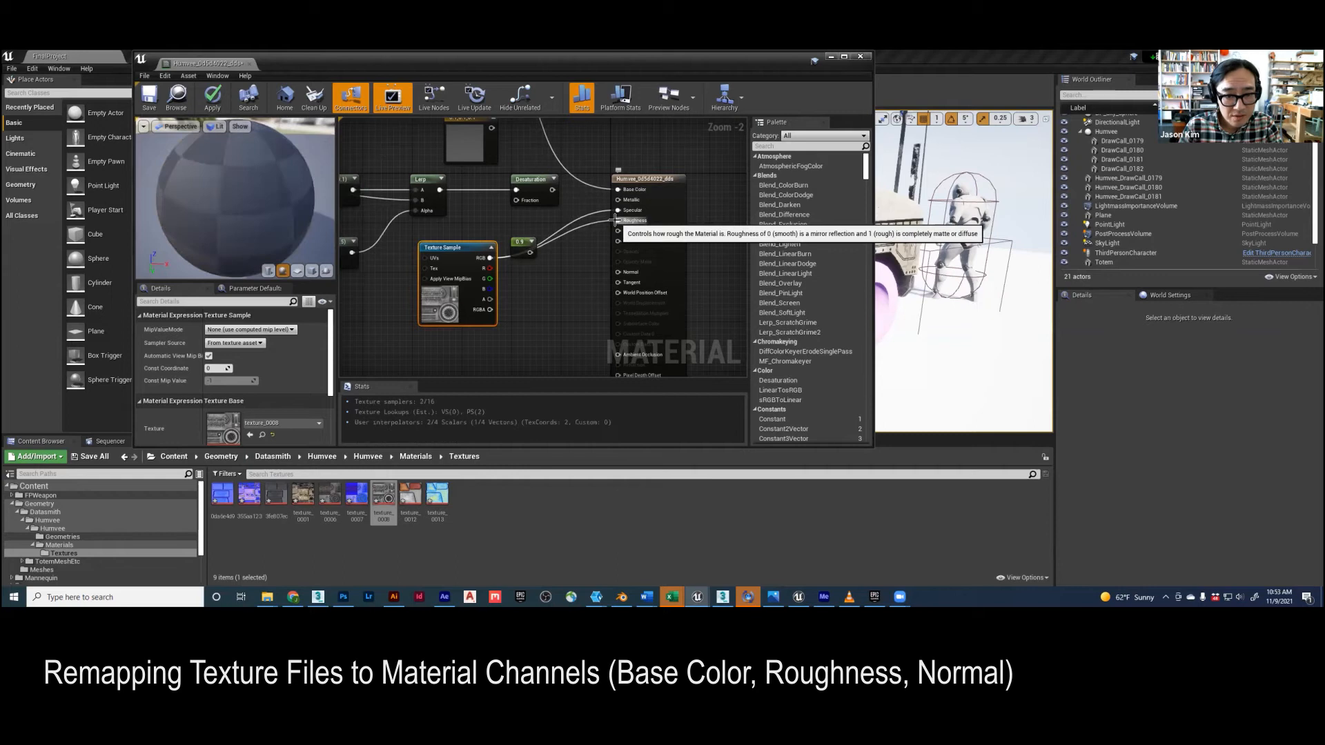
pyautogui.keyDown('alt'); pyautogui.click(617, 220); pyautogui.keyUp('alt')
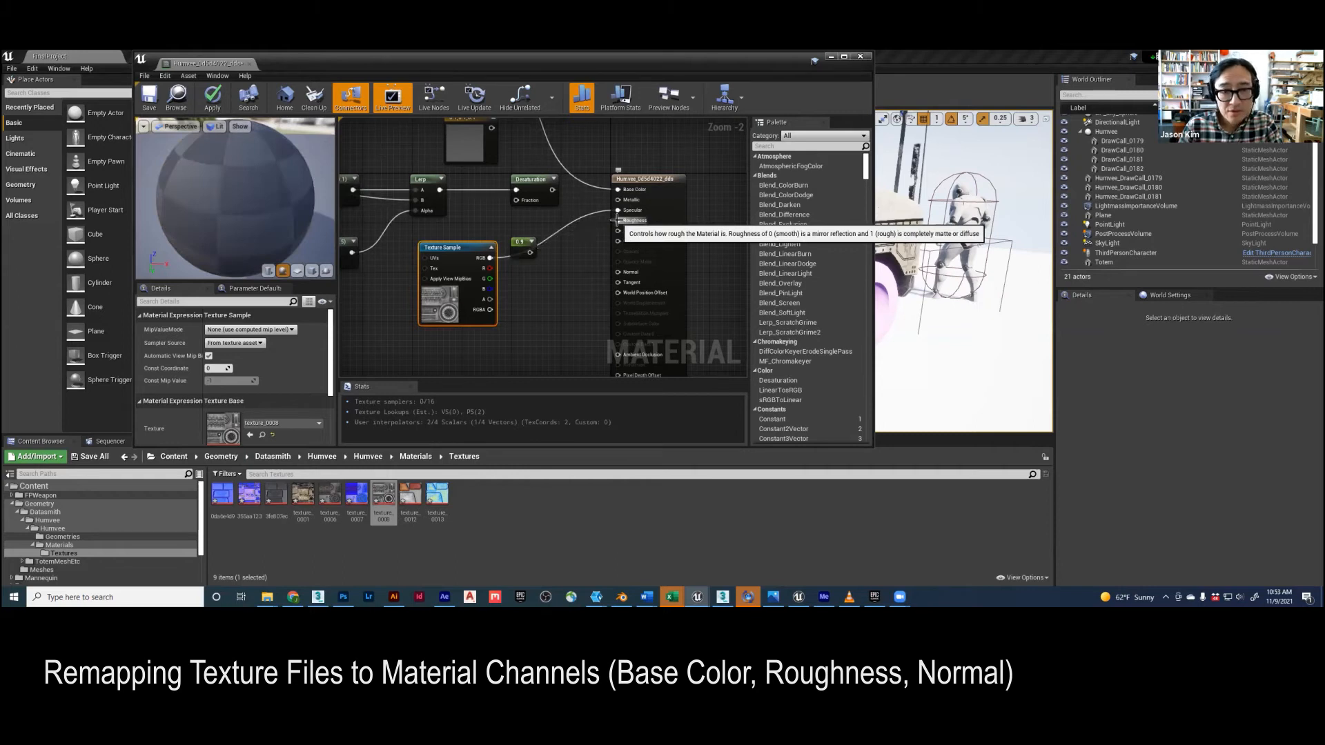
pyautogui.moveTo(516, 243); pyautogui.dragTo(504, 212)
pyautogui.moveTo(258, 207)
pyautogui.mouseDown()
pyautogui.moveTo(234, 209)
pyautogui.moveTo(258, 209)
pyautogui.mouseUp()
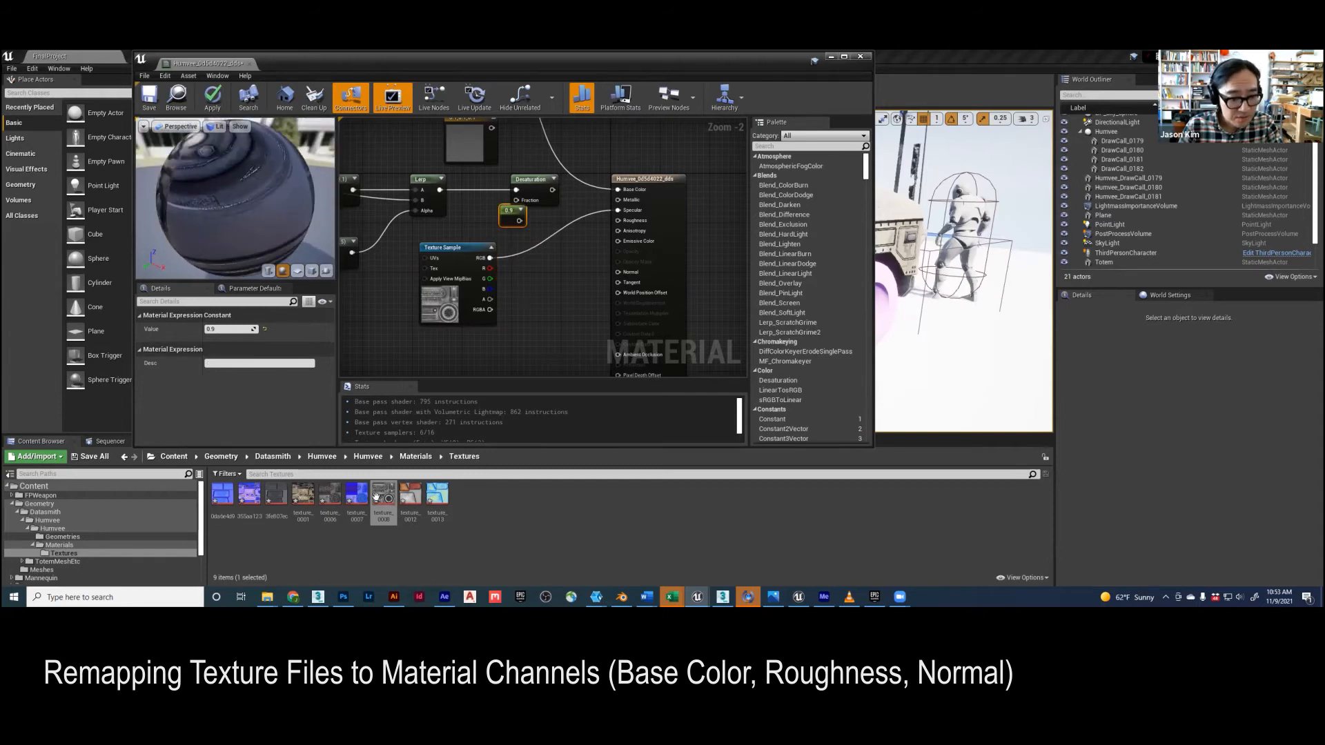
# - Add texture_0007 as a Texture Sample below texture_0008, connect its RGB output to Normal and apply the material
pyautogui.moveTo(356, 494); pyautogui.dragTo(422, 332)
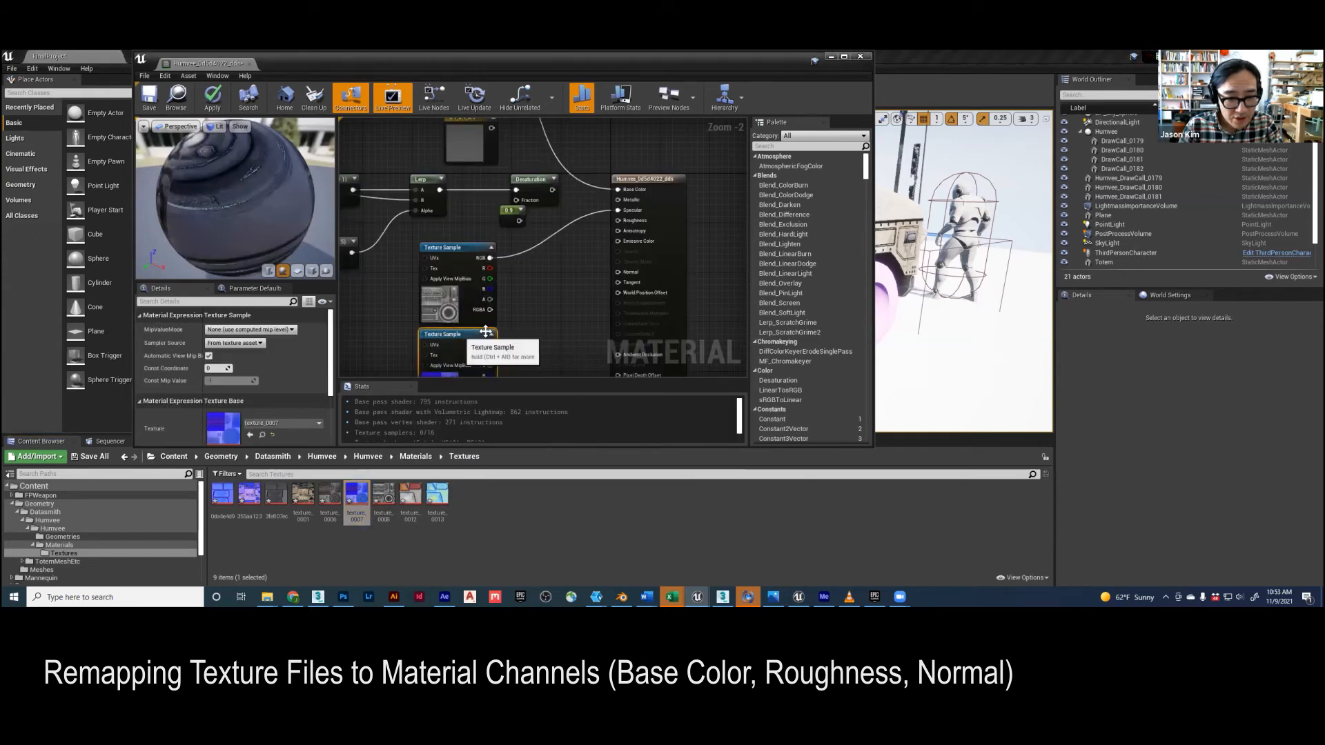
pyautogui.scroll(1, 486, 332)
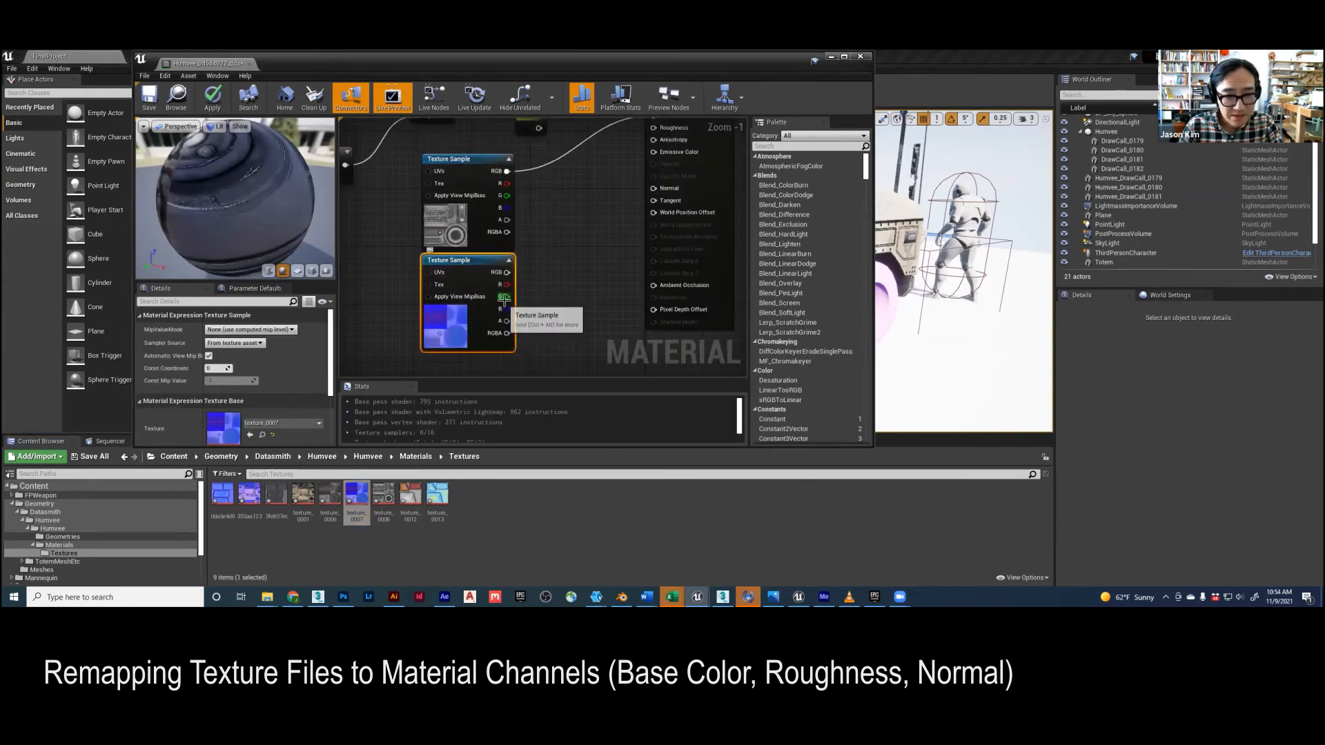
pyautogui.moveTo(506, 273); pyautogui.dragTo(653, 187)
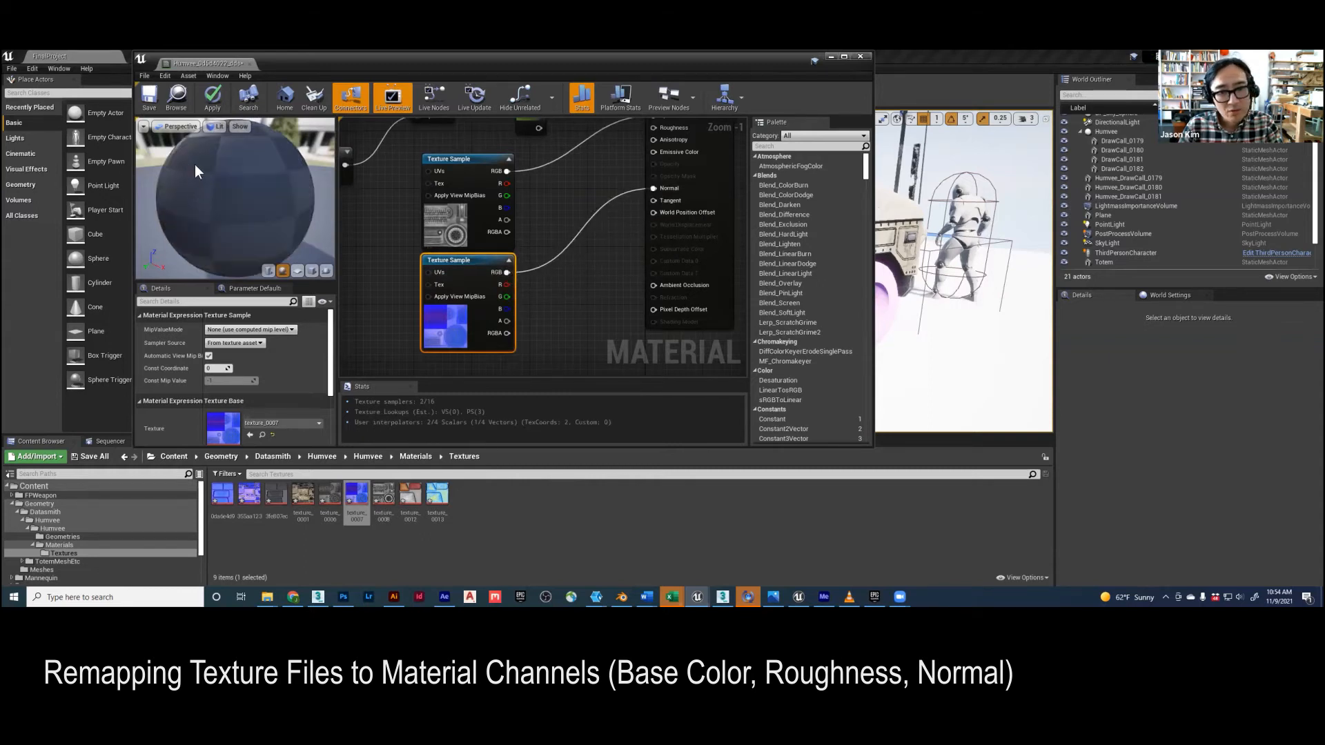
pyautogui.moveTo(235, 200); pyautogui.dragTo(221, 162)
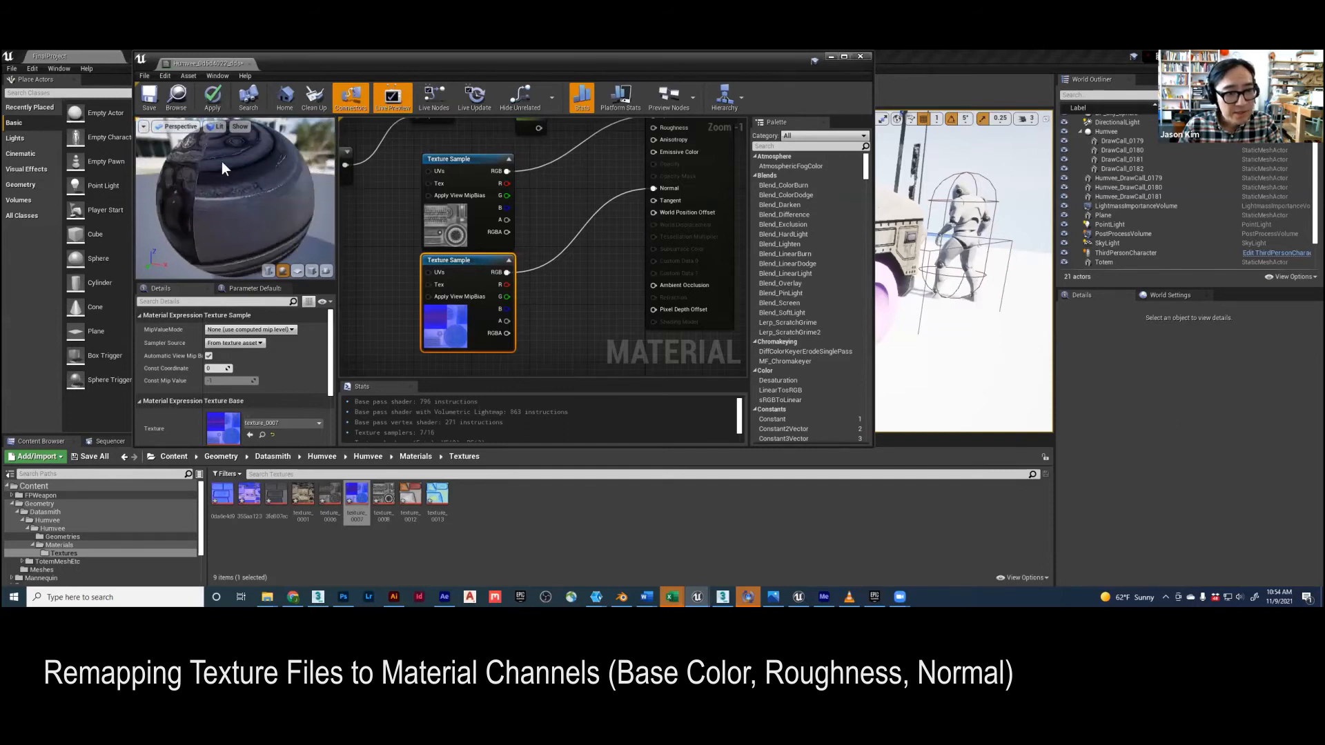
pyautogui.click(214, 97)
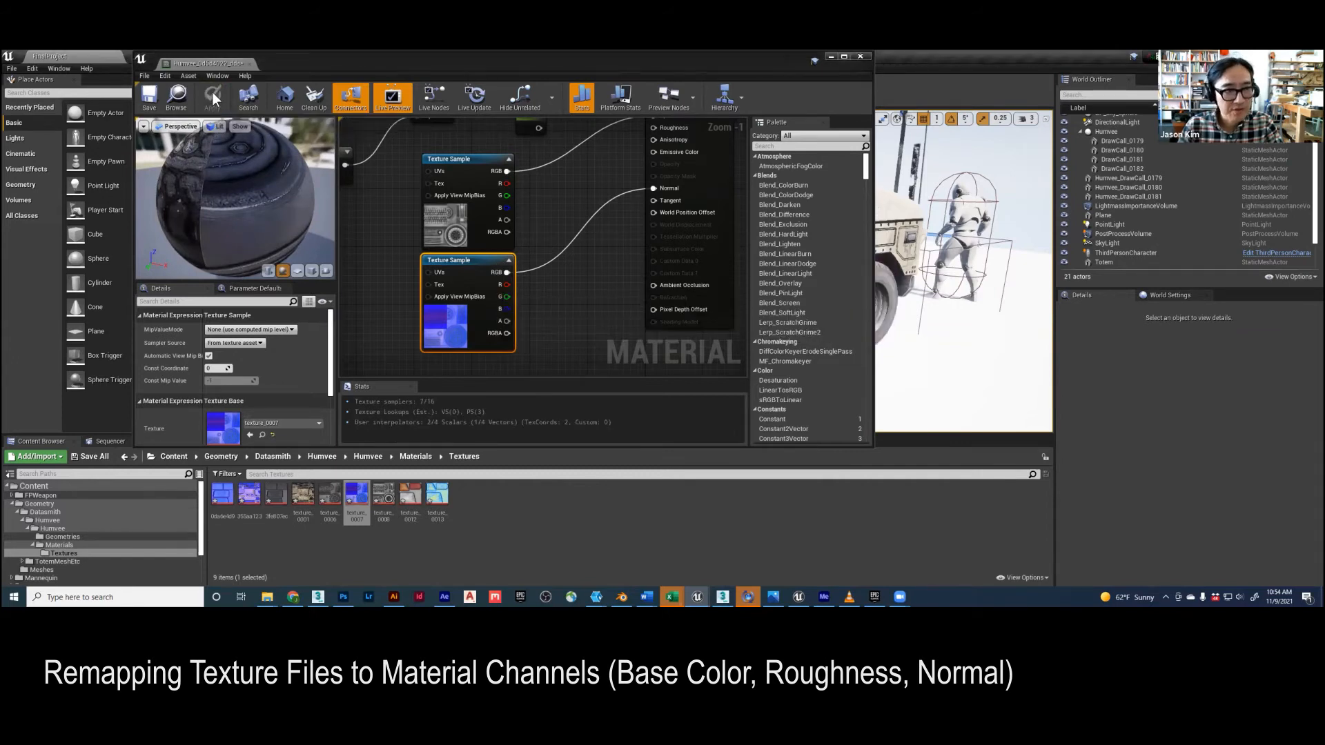
# - Close the material editor and inspect the Humvee's body and wheels from the front and side in the level viewport
pyautogui.click(861, 57)
pyautogui.moveTo(599, 327); pyautogui.dragTo(588, 364, button='right')
pyautogui.press('d')
pyautogui.press('s')
pyautogui.press('a')
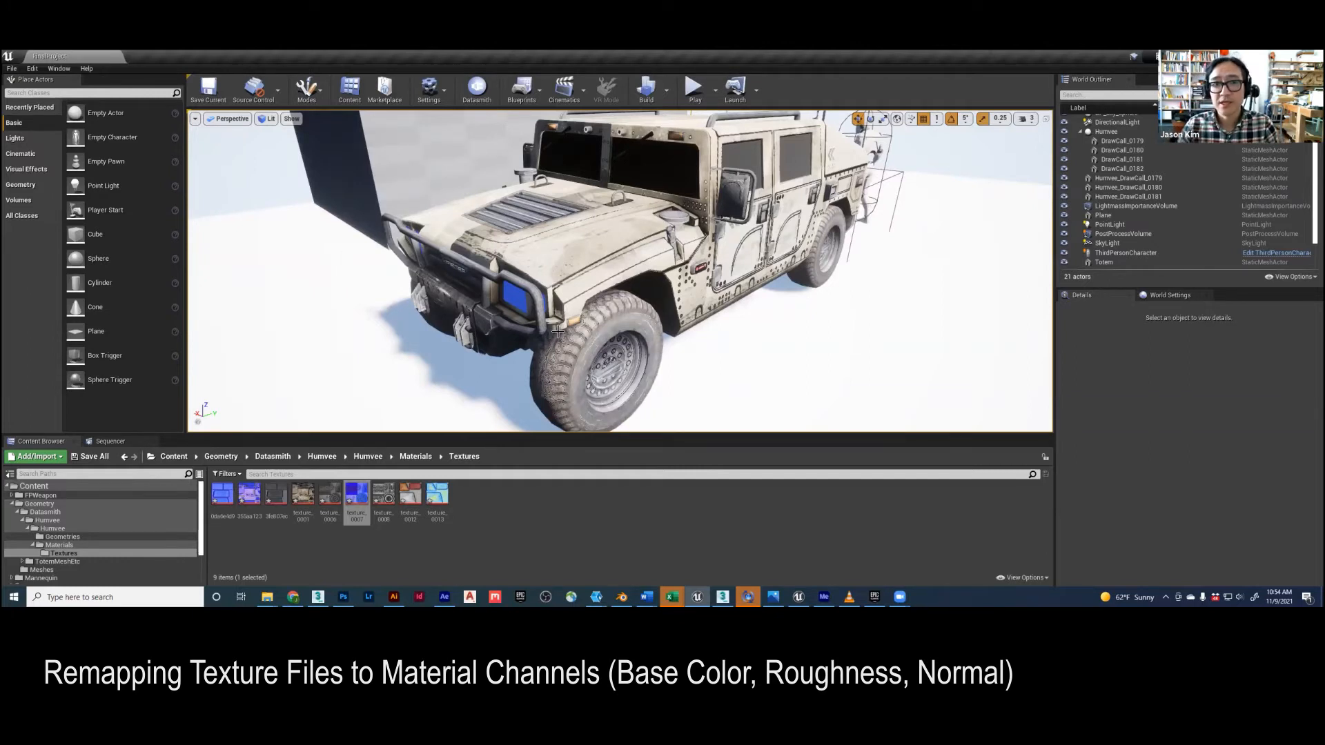
pyautogui.moveTo(620, 271); pyautogui.dragTo(628, 247, button='right')
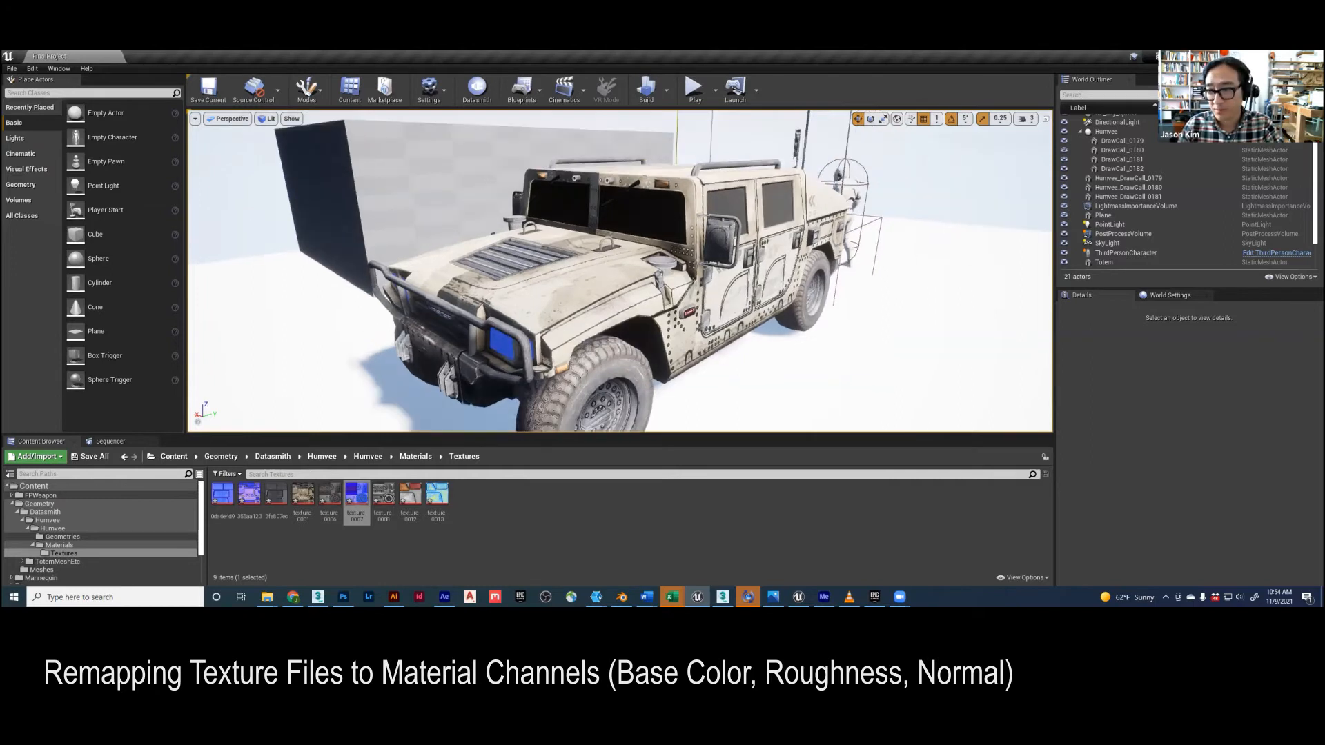
pyautogui.moveTo(545, 365); pyautogui.dragTo(547, 380, button='right')
pyautogui.moveTo(603, 326); pyautogui.dragTo(587, 323, button='right')
pyautogui.press('s')
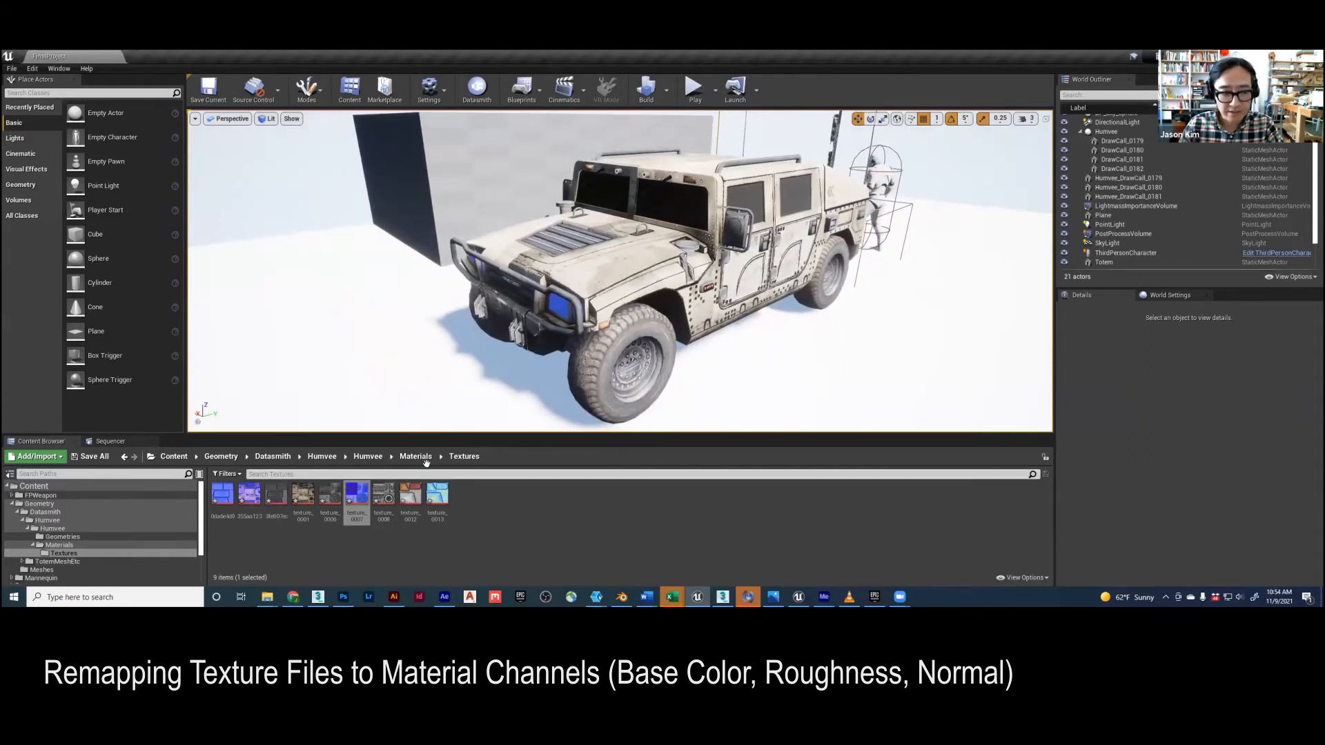
# - Open the blue Humvee material, add texture_0012 as a Texture Sample and connect its RGB output to Base Color in place of the blue constant
pyautogui.click(59, 544)
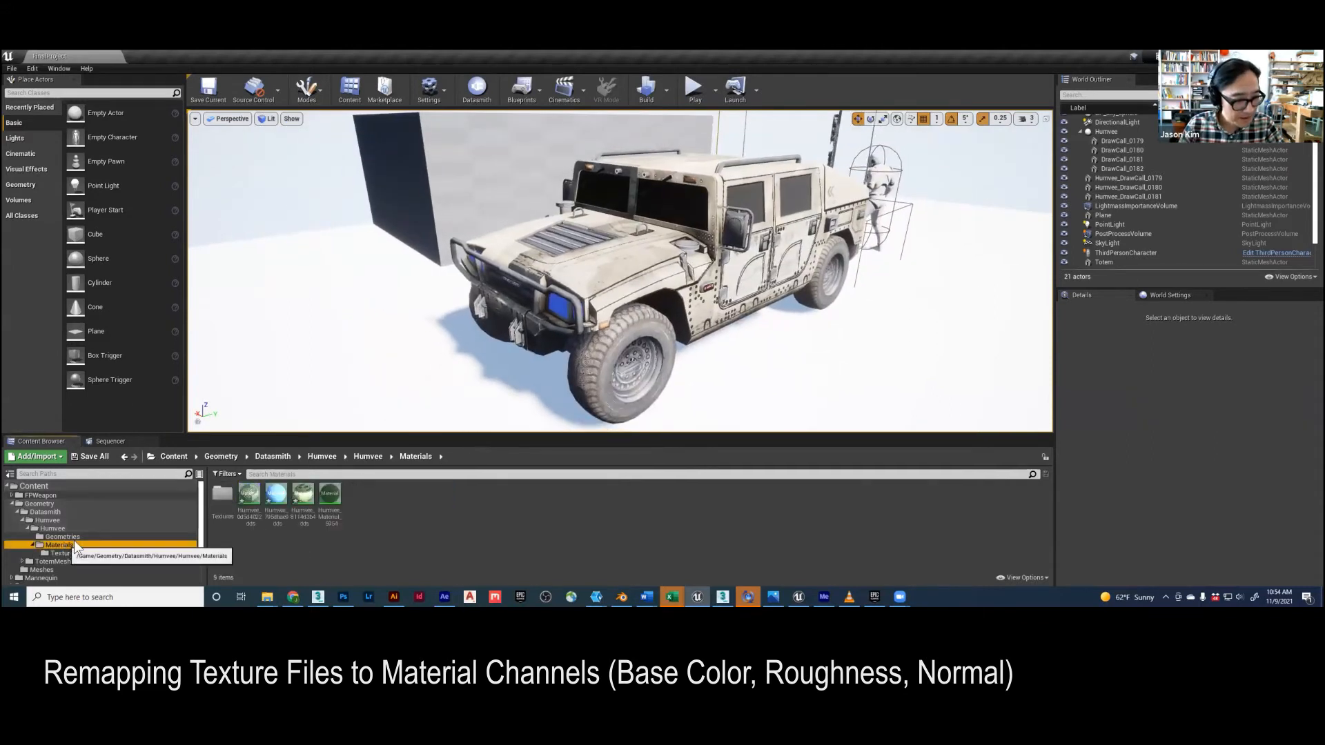
pyautogui.doubleClick(280, 499)
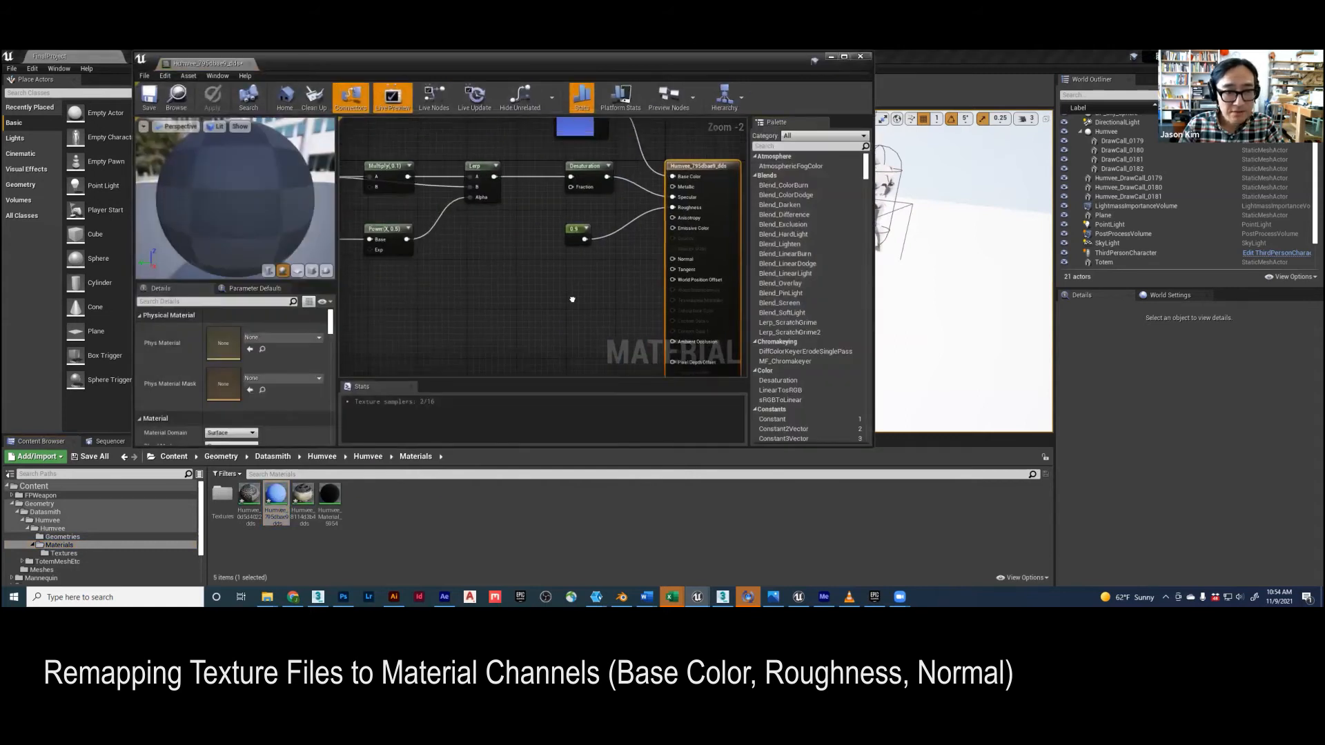
pyautogui.click(80, 552)
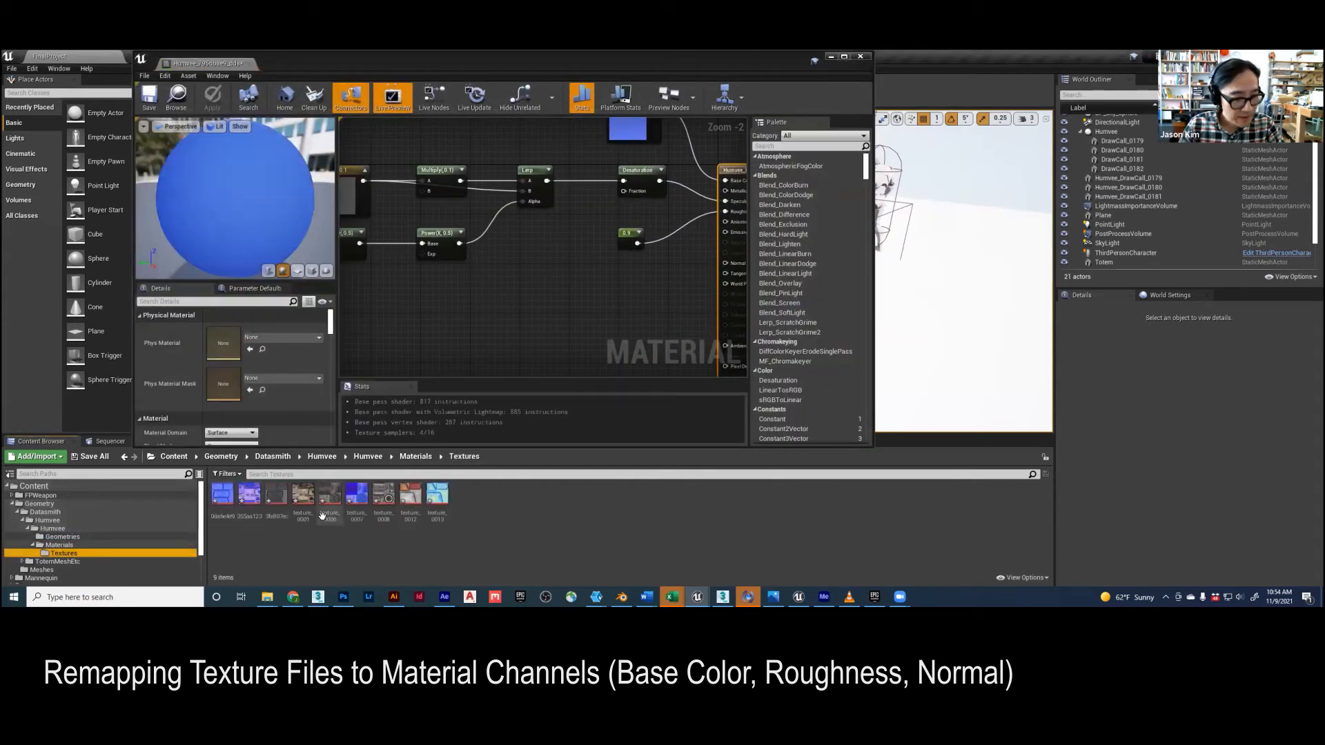
pyautogui.moveTo(412, 501); pyautogui.dragTo(660, 133)
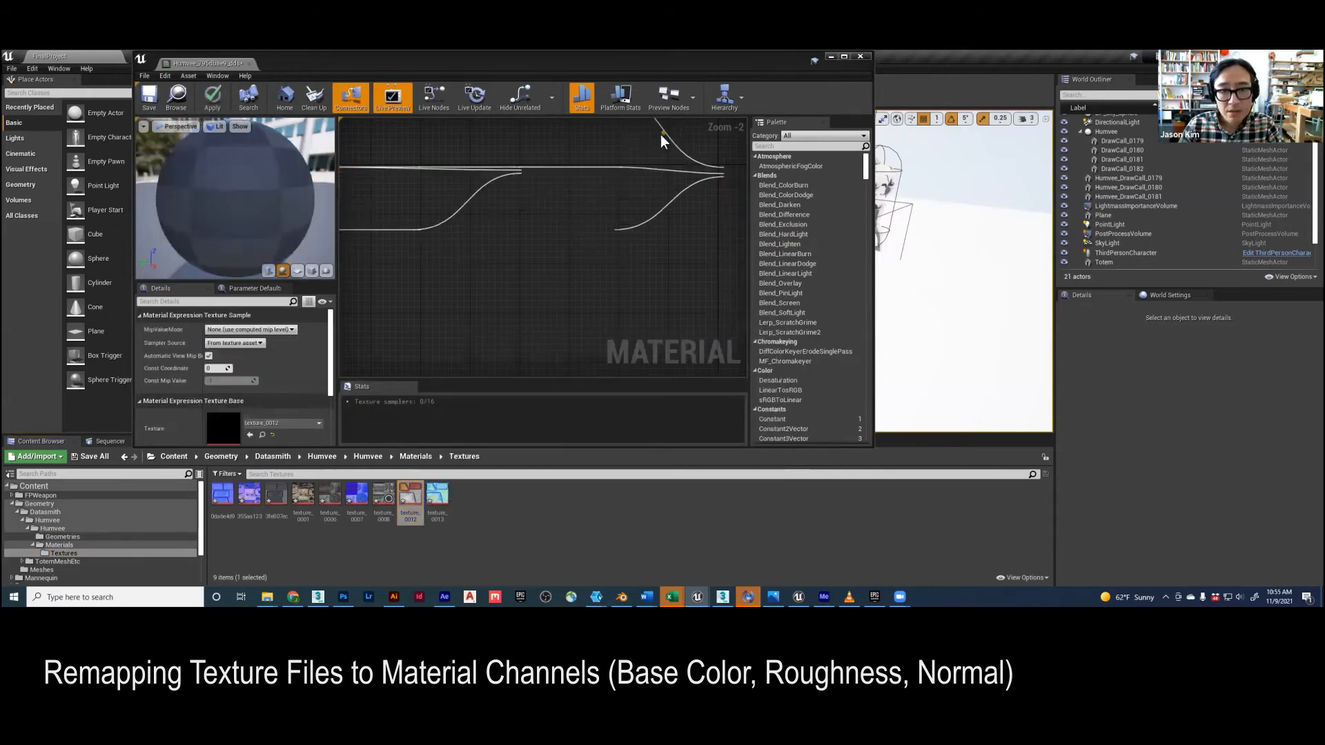
pyautogui.moveTo(572, 232); pyautogui.dragTo(514, 337, button='right')
pyautogui.moveTo(569, 205); pyautogui.dragTo(471, 150)
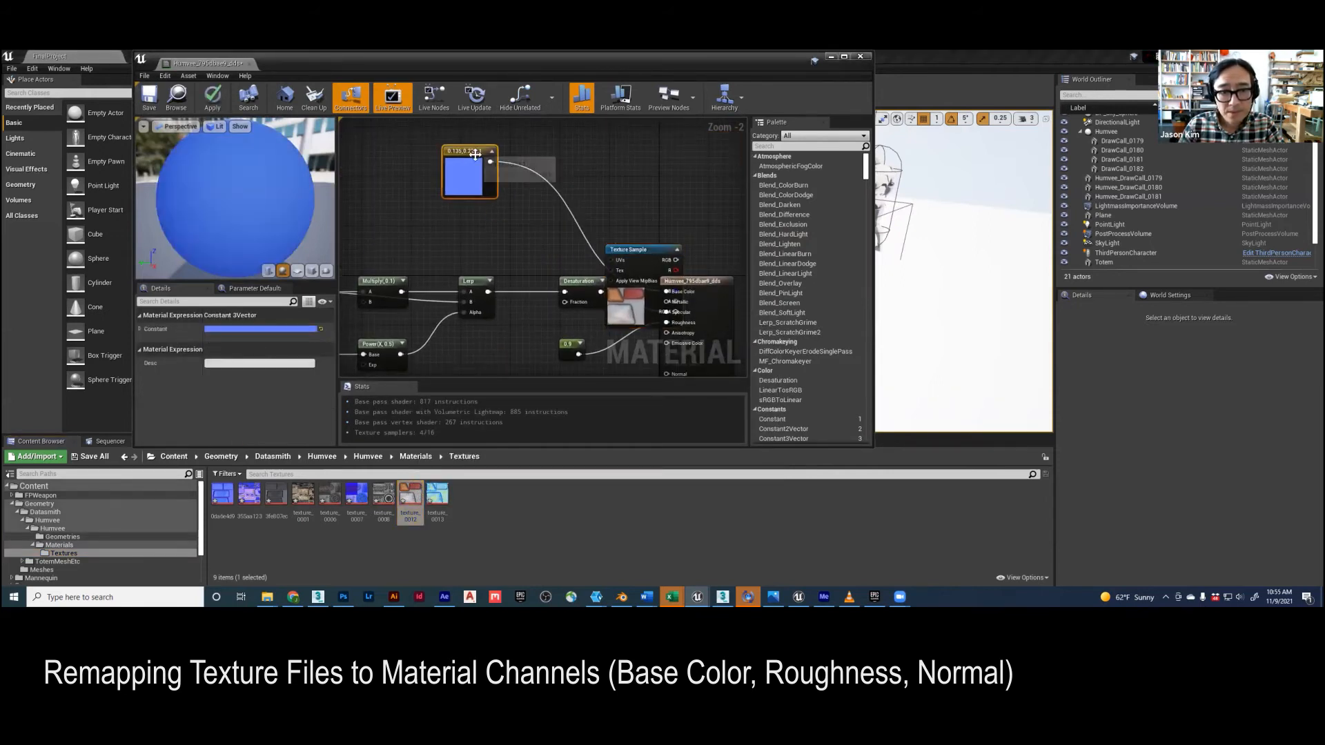
pyautogui.moveTo(620, 254); pyautogui.dragTo(667, 291)
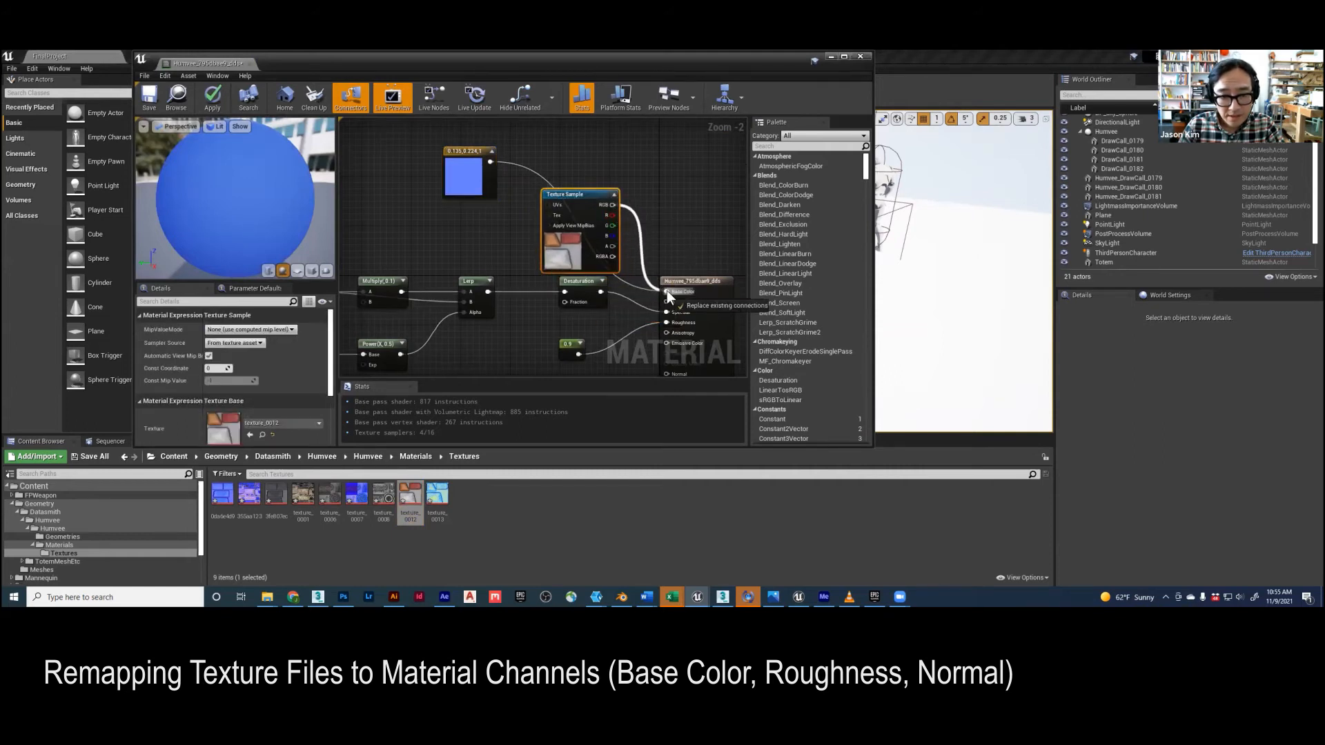
# - Add texture_0013 as a Texture Sample, connect its RGB output to Normal, apply the material and close its editor
pyautogui.moveTo(439, 499); pyautogui.dragTo(522, 349)
pyautogui.moveTo(507, 308); pyautogui.dragTo(514, 215, button='right')
pyautogui.moveTo(547, 263); pyautogui.dragTo(673, 282)
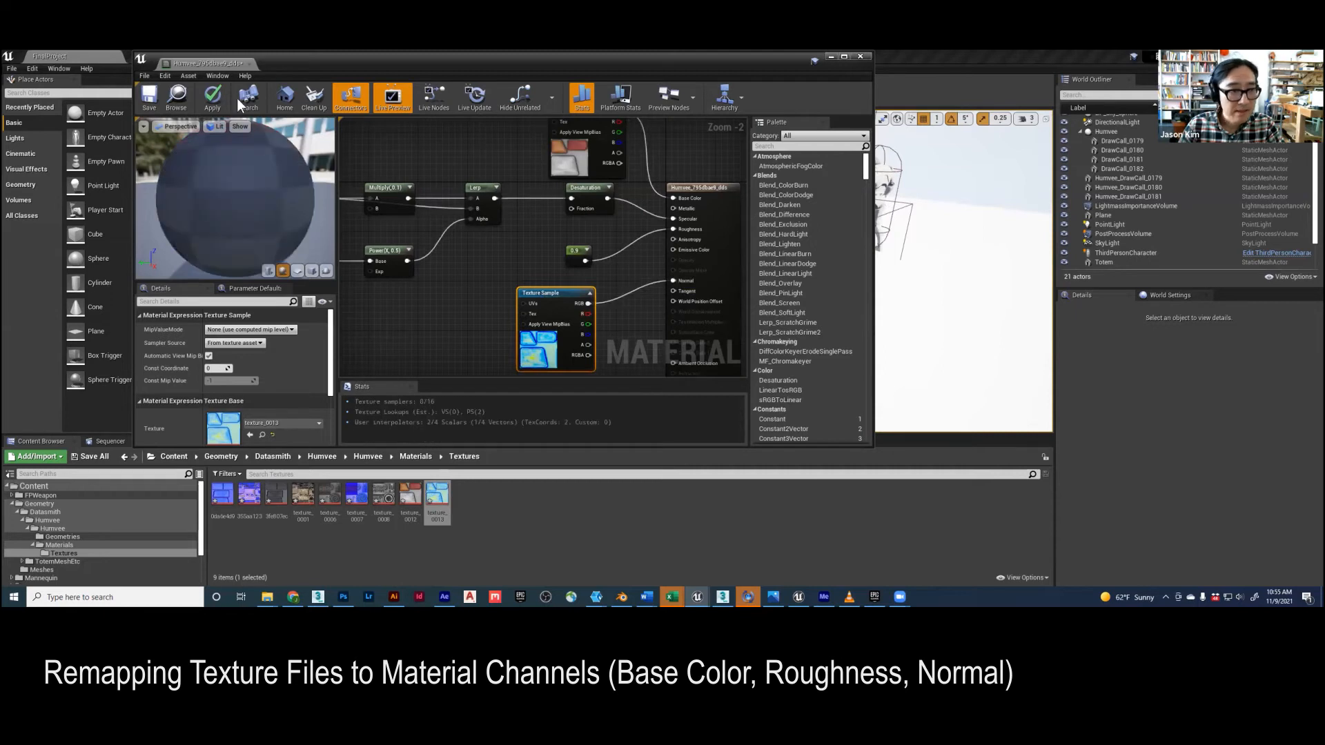
pyautogui.click(212, 100)
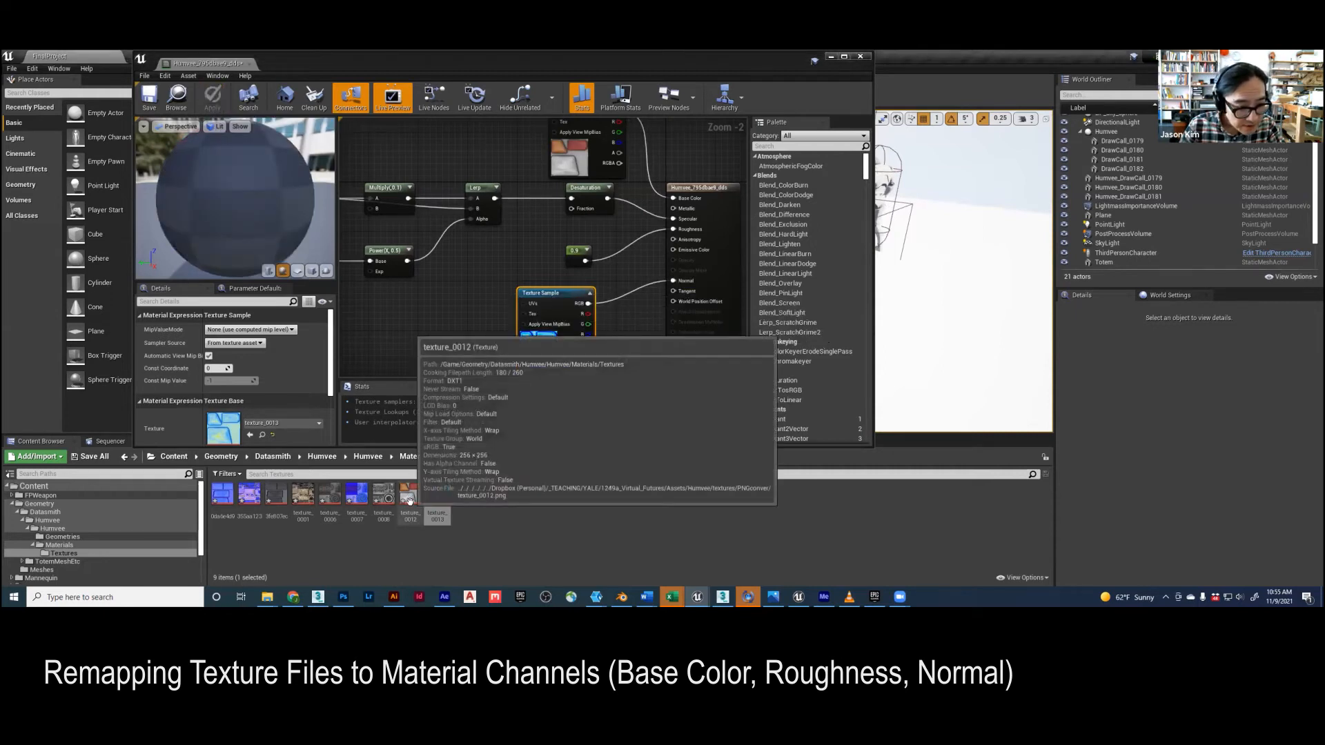
pyautogui.click(859, 56)
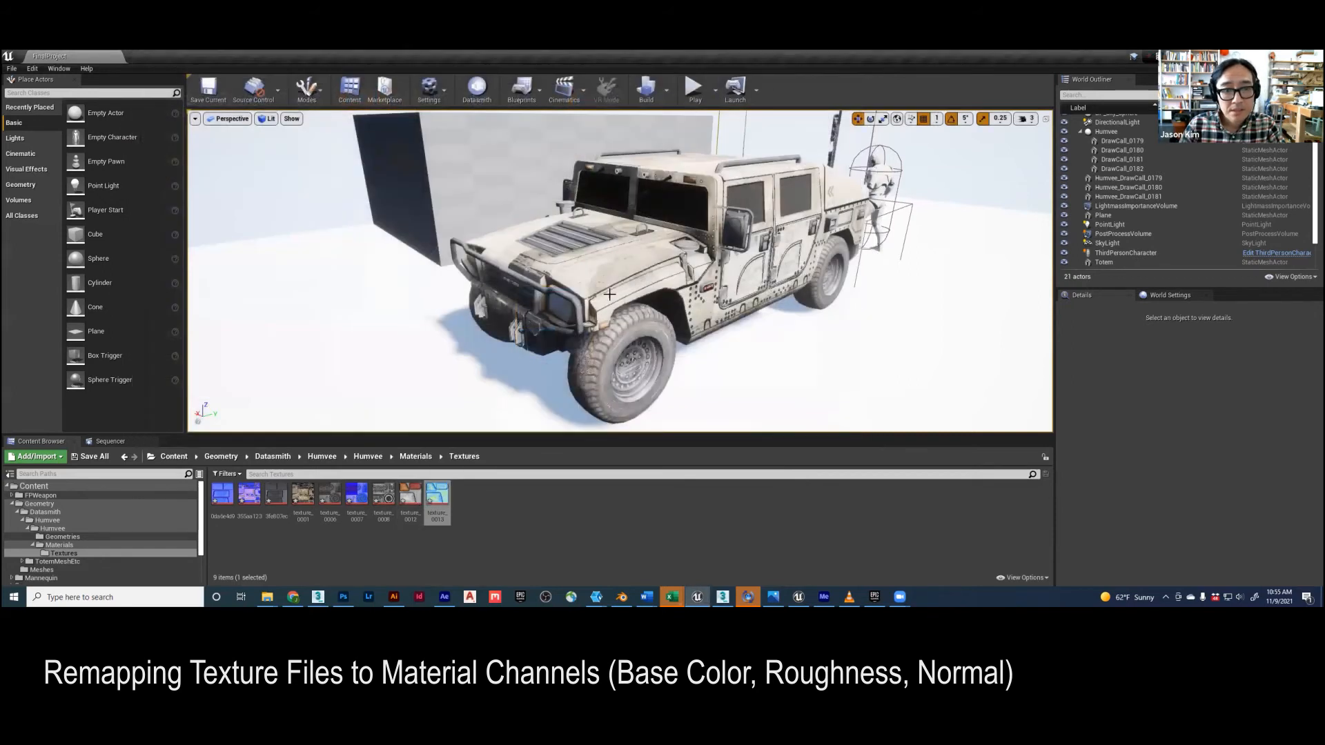
pyautogui.moveTo(621, 269); pyautogui.dragTo(372, 304, button='right')
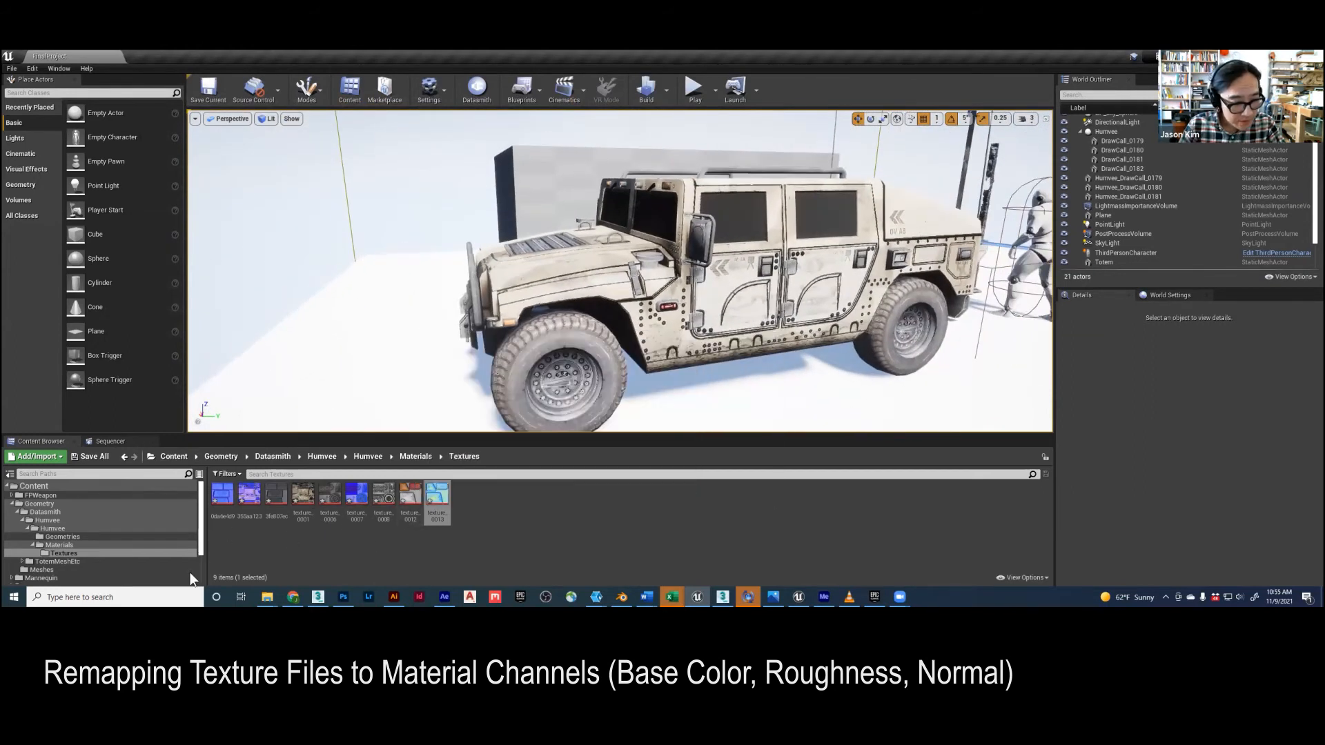
# - Open the black Humvee material, add the dark grey window texture as a Texture Sample and connect its RGB output to Base Color
pyautogui.click(59, 545)
pyautogui.doubleClick(330, 493)
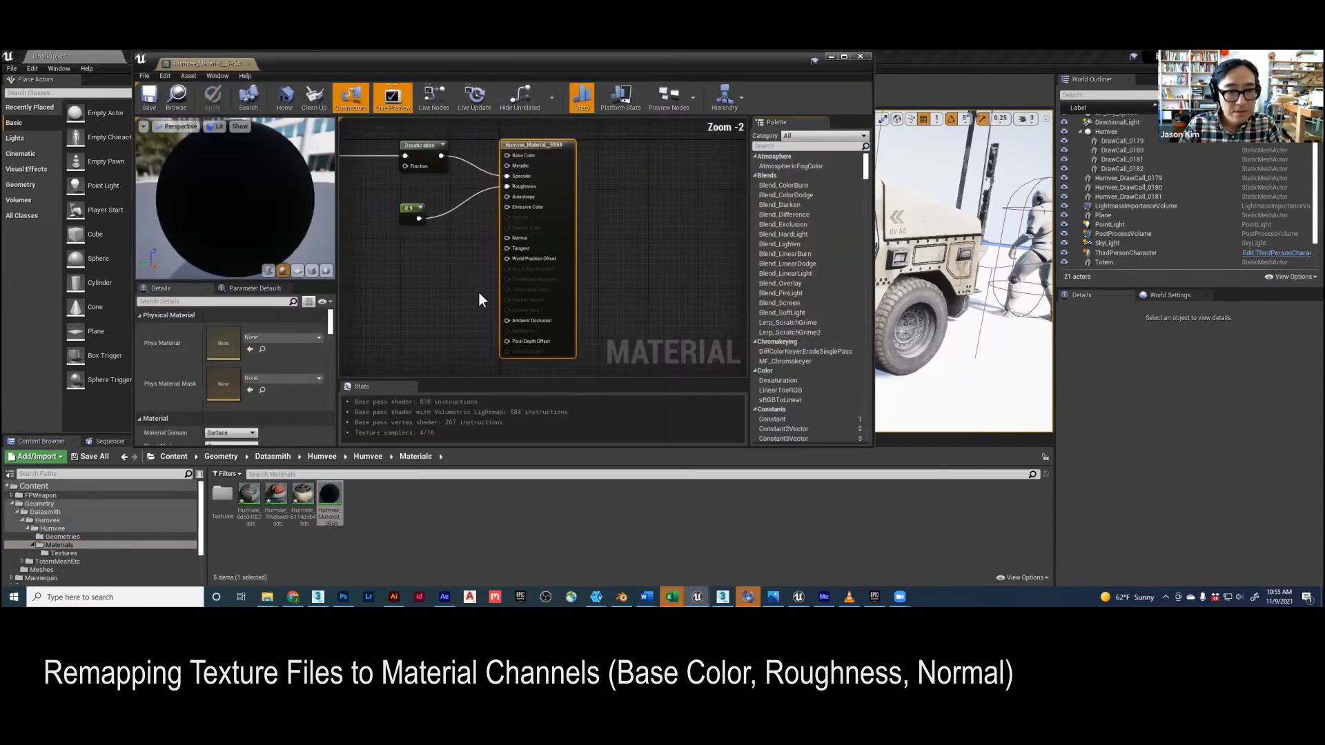
pyautogui.click(64, 554)
pyautogui.click(222, 494)
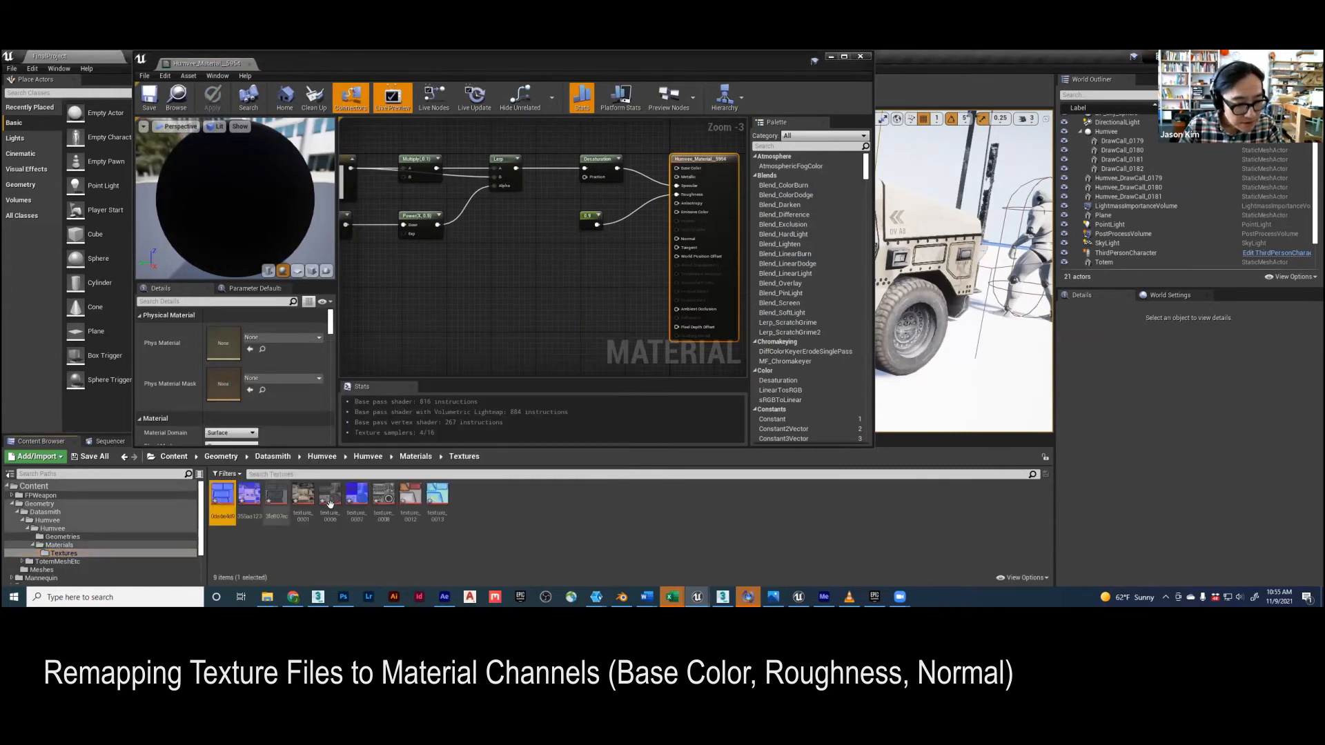
pyautogui.click(275, 494)
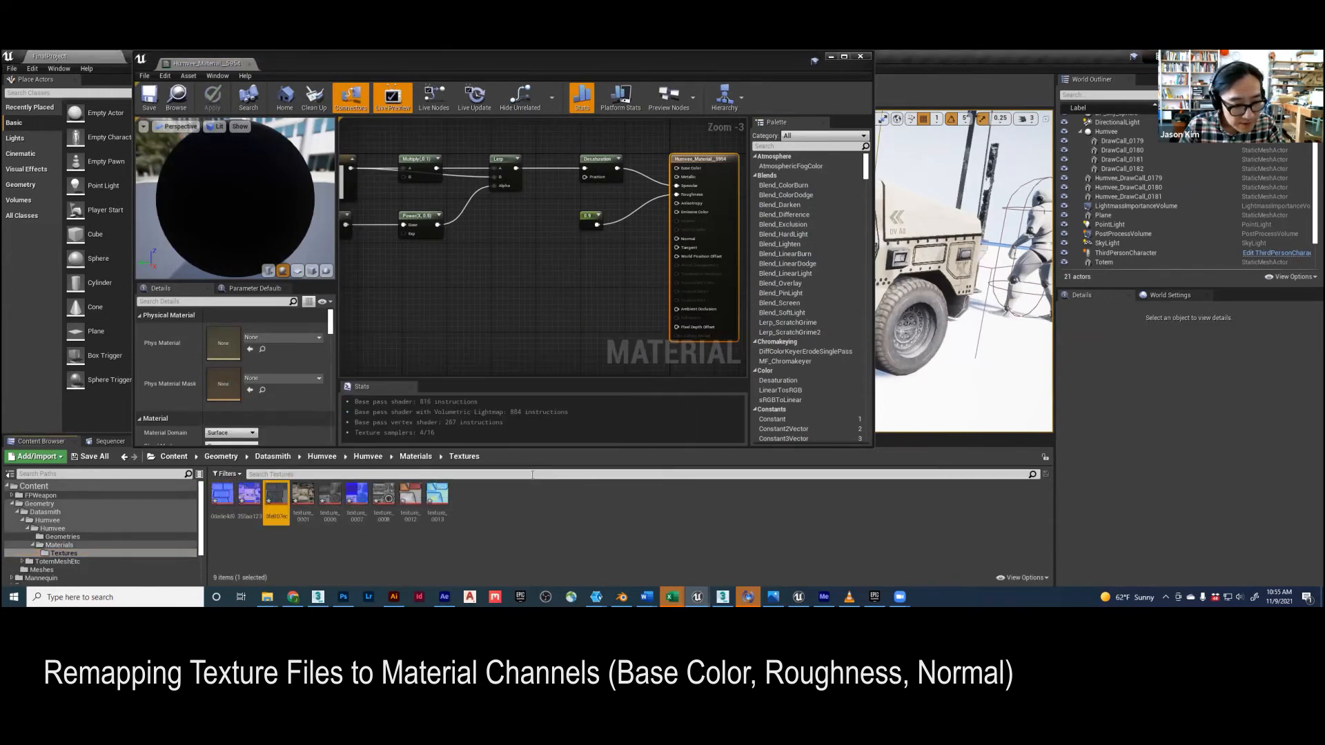
pyautogui.moveTo(276, 493); pyautogui.dragTo(556, 130)
pyautogui.moveTo(549, 193); pyautogui.dragTo(526, 277, button='right')
pyautogui.moveTo(558, 218); pyautogui.dragTo(556, 169)
pyautogui.moveTo(592, 173); pyautogui.dragTo(618, 186)
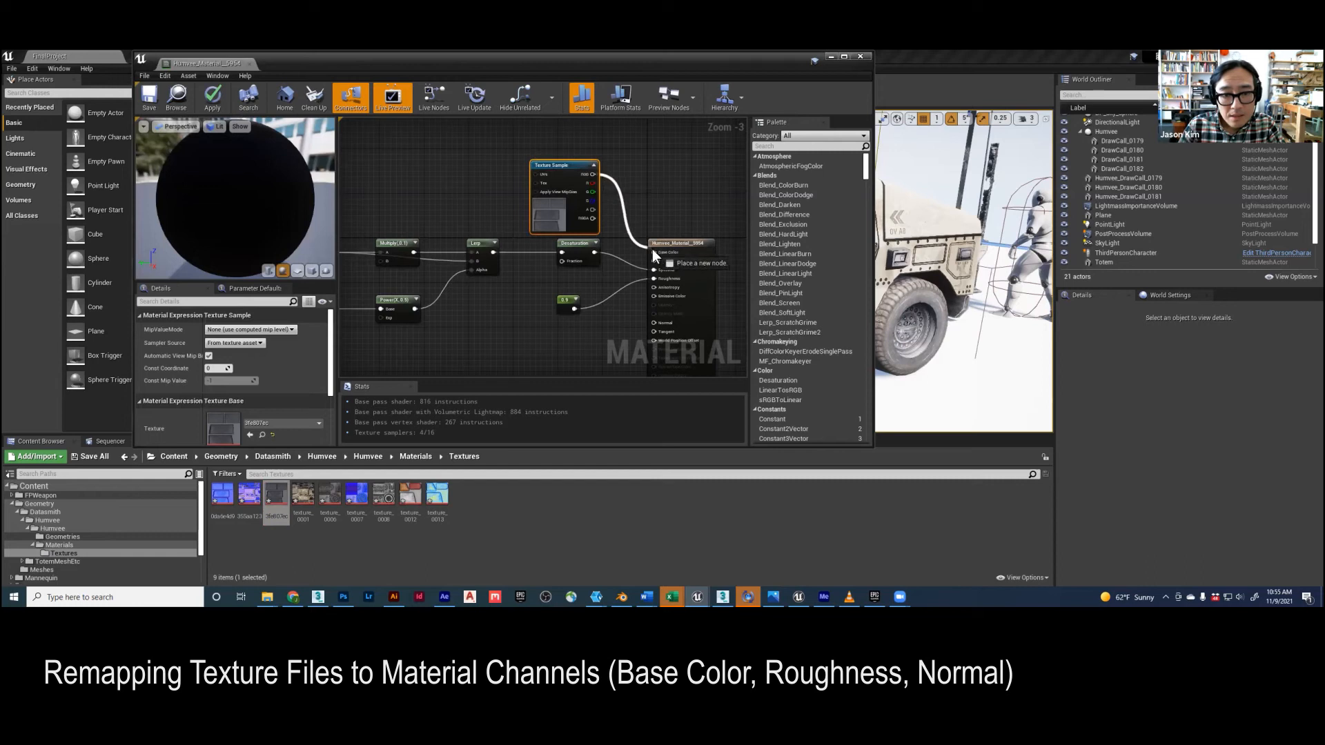
pyautogui.moveTo(652, 249); pyautogui.dragTo(652, 251)
# - Add the first blue normal map texture below the scalar constant, connect its RGB output to Normal and apply the material
pyautogui.moveTo(541, 335); pyautogui.dragTo(572, 293, button='right')
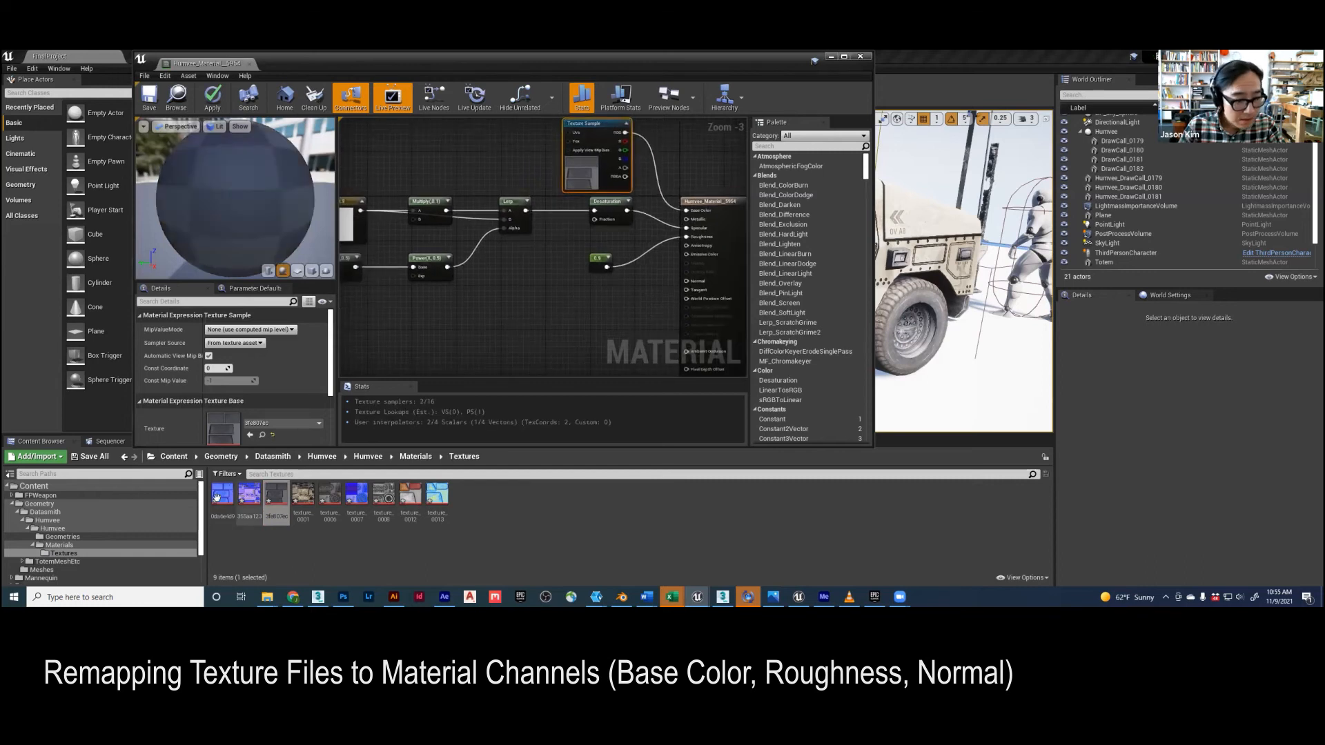
pyautogui.moveTo(217, 497); pyautogui.dragTo(687, 282)
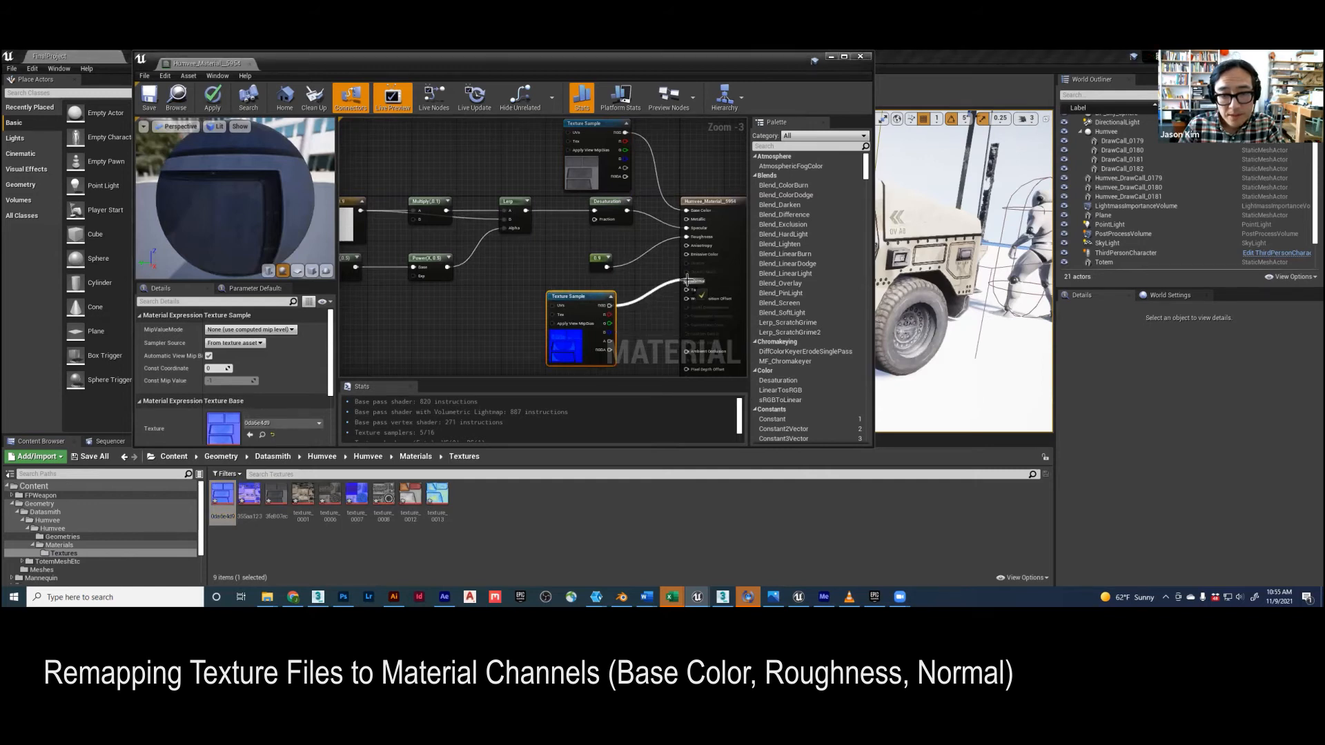
pyautogui.click(212, 96)
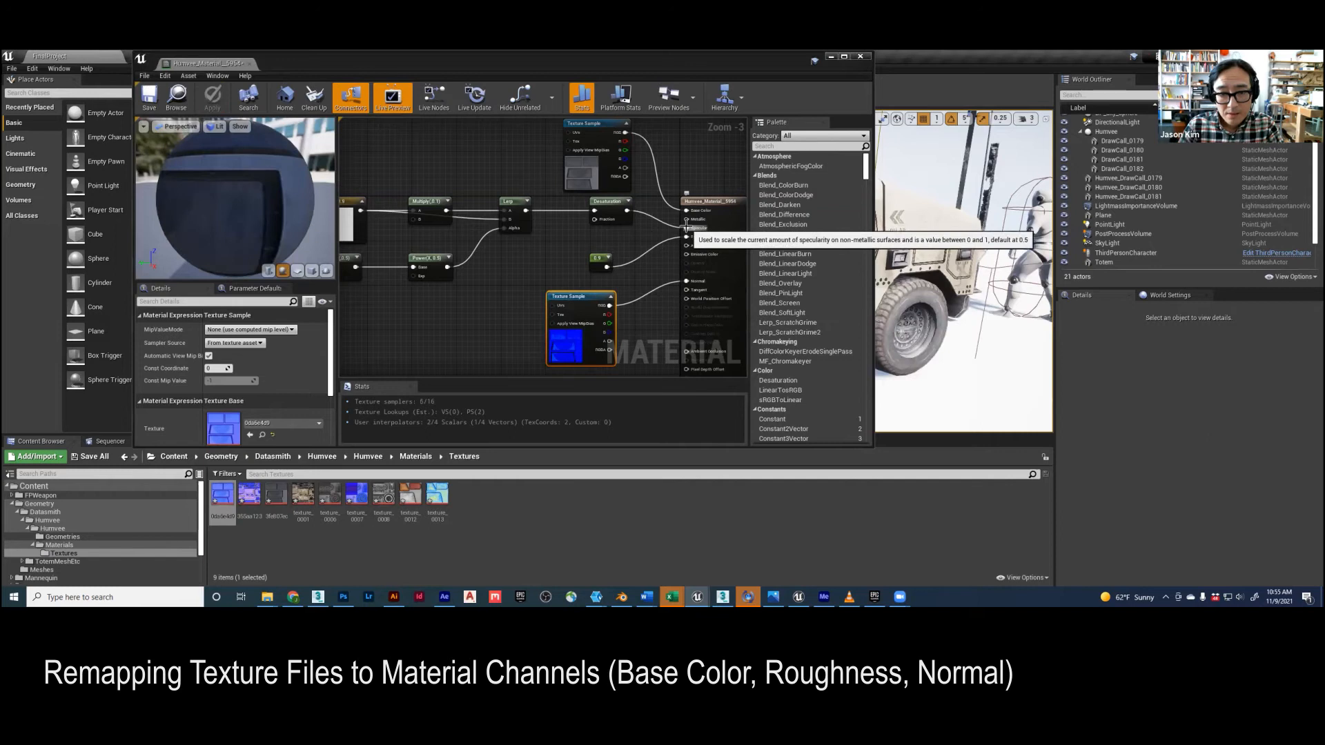
# - Break the links into the Specular and Roughness channels of the window material and apply the change
pyautogui.keyDown('alt'); pyautogui.click(687, 227); pyautogui.keyUp('alt')
pyautogui.keyDown('alt'); pyautogui.click(687, 237); pyautogui.keyUp('alt')
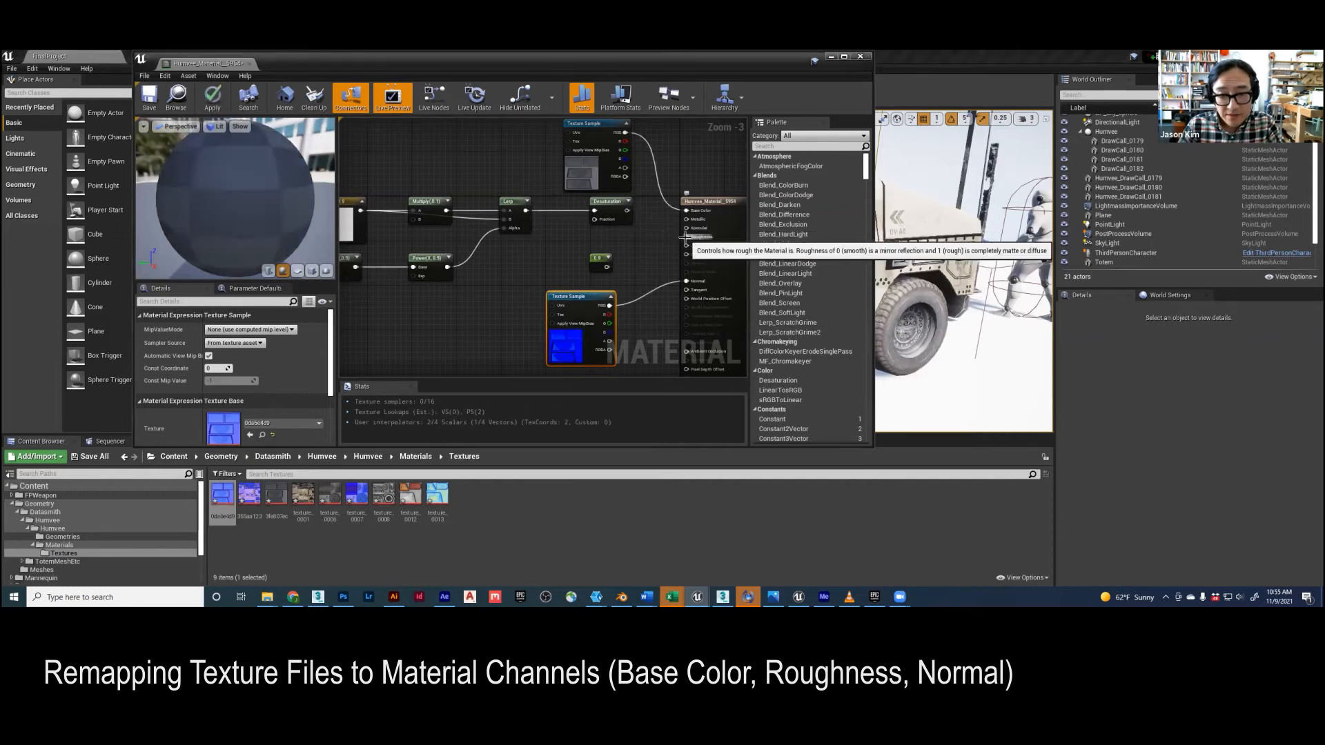
pyautogui.click(213, 96)
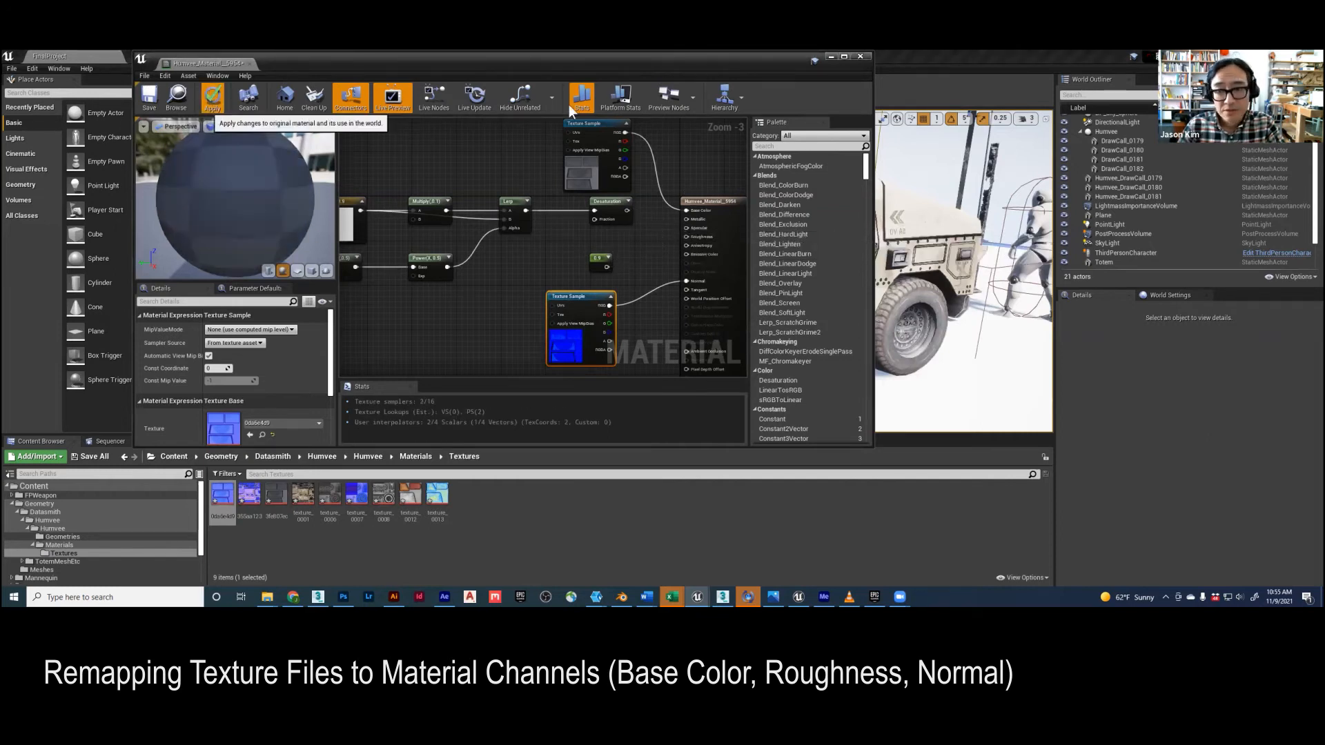
# - Move the material editor aside to reveal the windshield in the viewport and reconnect the scalar constant to Roughness
pyautogui.moveTo(544, 72); pyautogui.dragTo(250, 87)
pyautogui.moveTo(740, 225); pyautogui.dragTo(612, 239, button='right')
pyautogui.press('w')
pyautogui.press('w')
pyautogui.moveTo(314, 281); pyautogui.dragTo(392, 252)
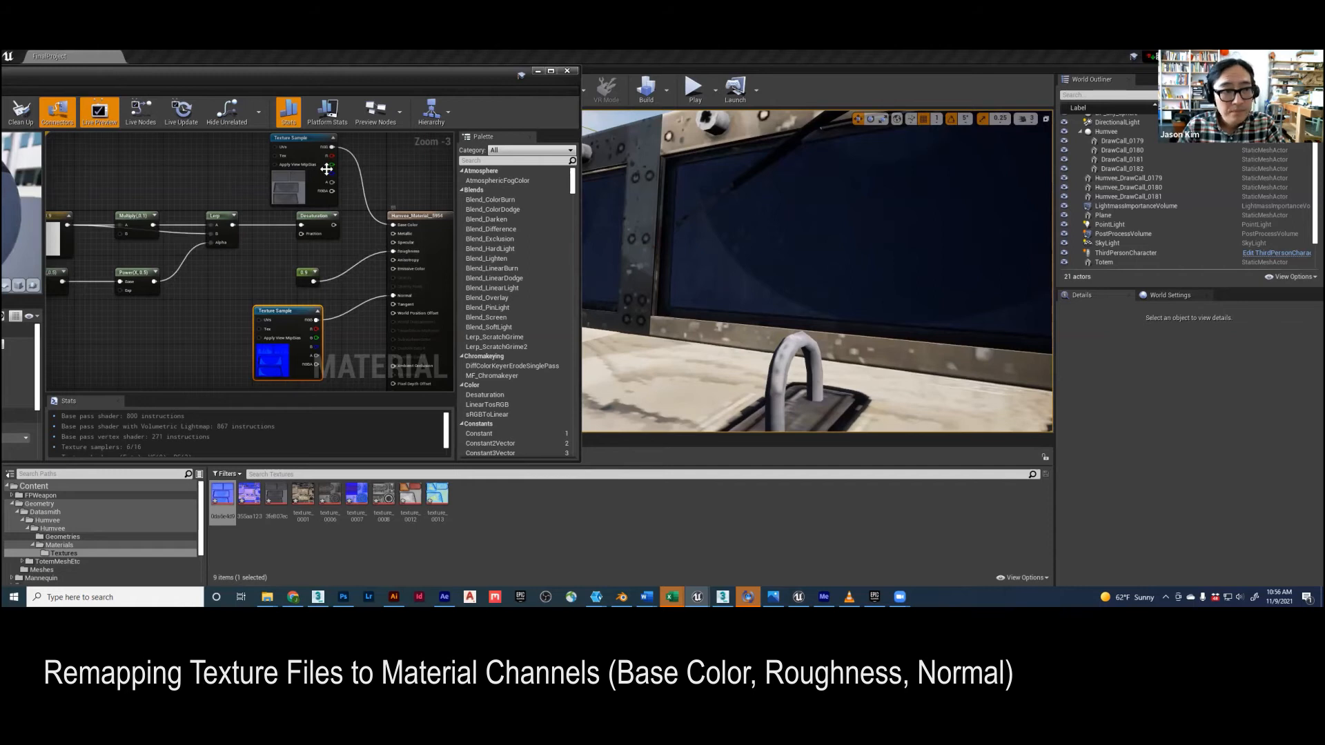
# - Set the Roughness constant to 0.3, apply the material and check the windshield's reflection
pyautogui.moveTo(164, 82); pyautogui.dragTo(323, 86)
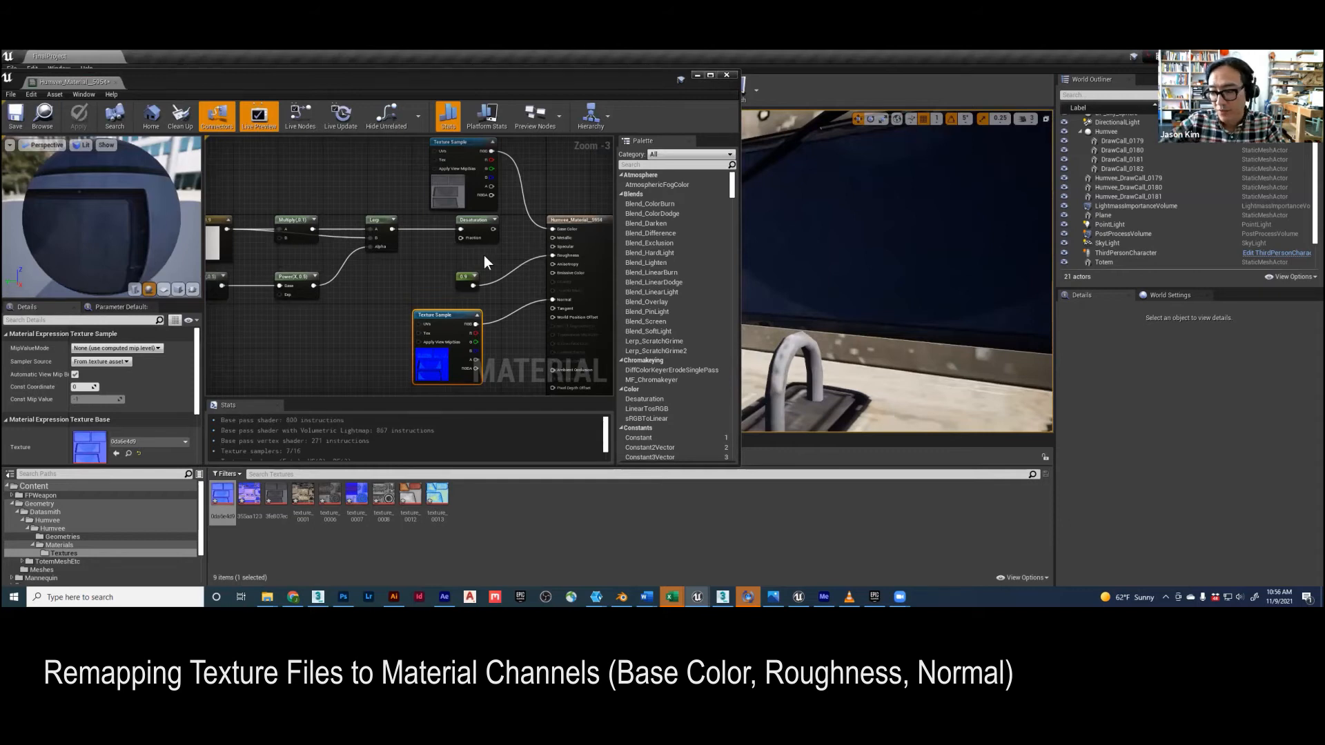
pyautogui.moveTo(485, 254); pyautogui.dragTo(452, 255, button='right')
pyautogui.moveTo(757, 231); pyautogui.dragTo(759, 273, button='right')
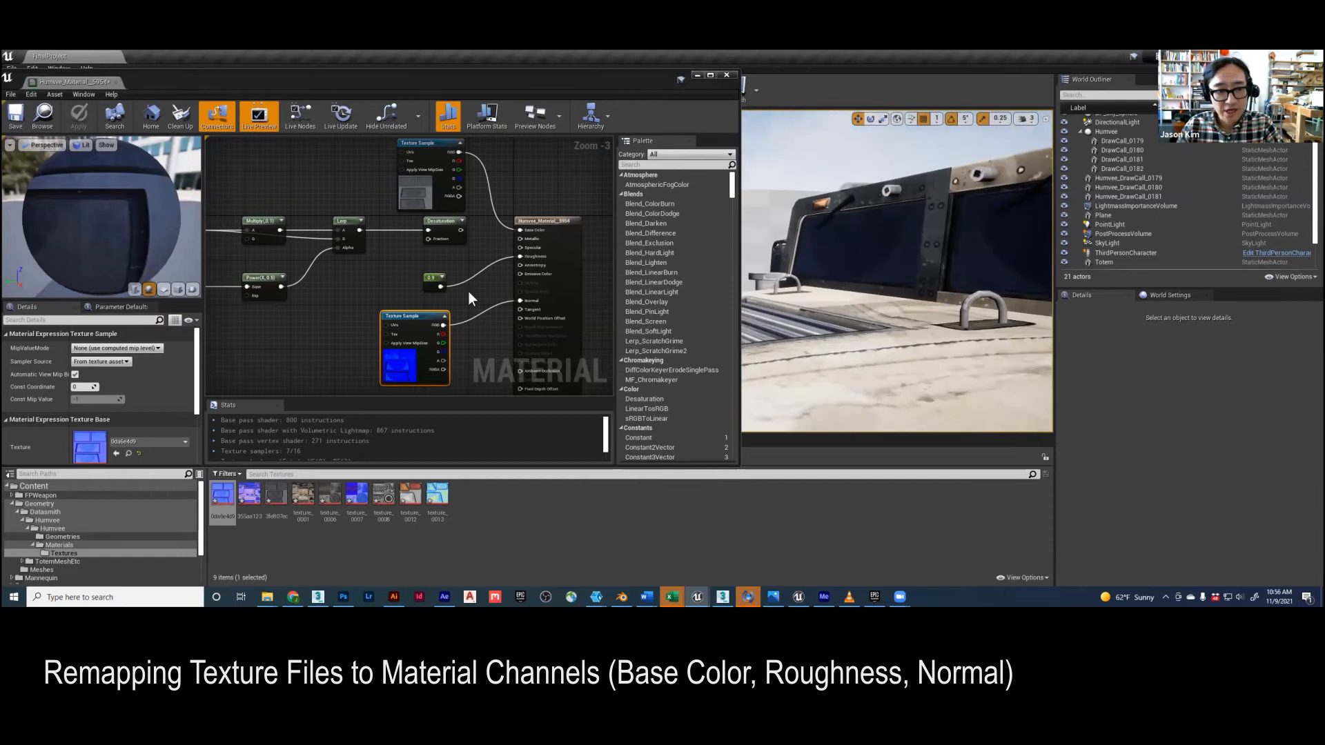
pyautogui.click(434, 281)
pyautogui.click(82, 349)
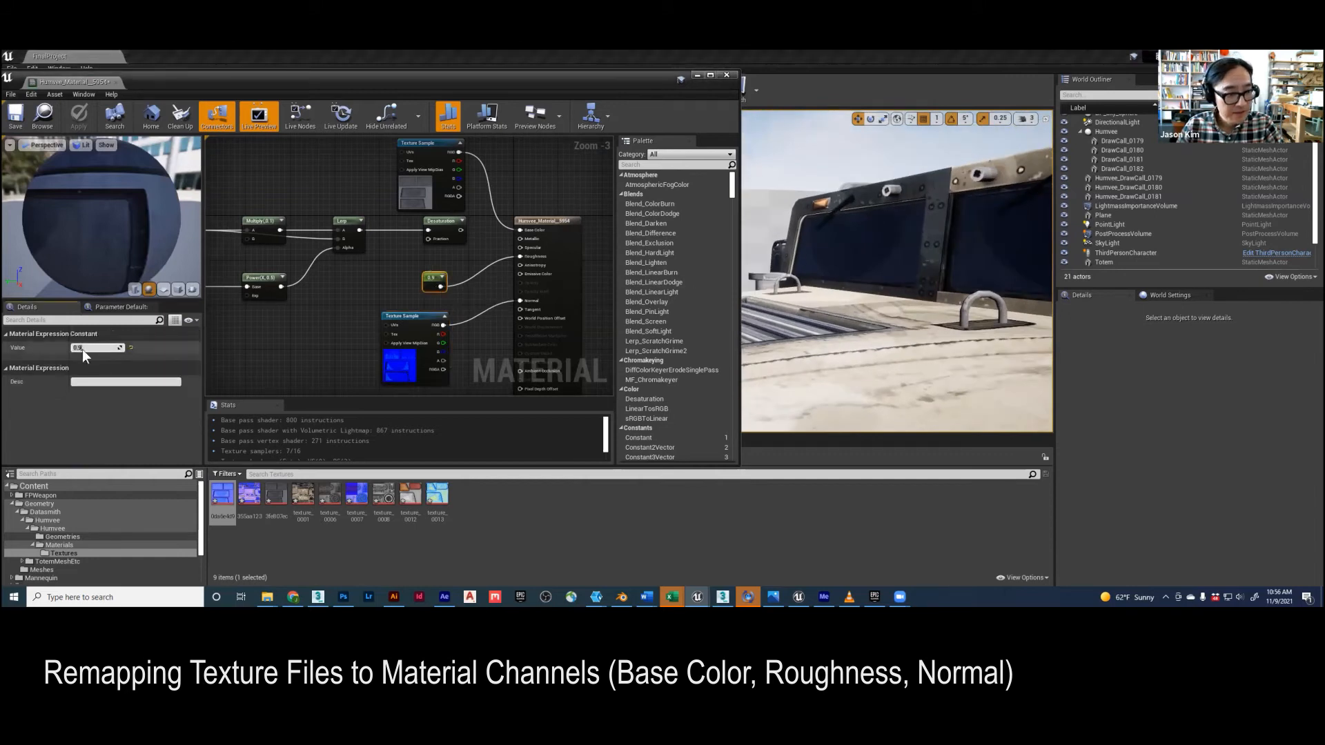
pyautogui.write('0.3')
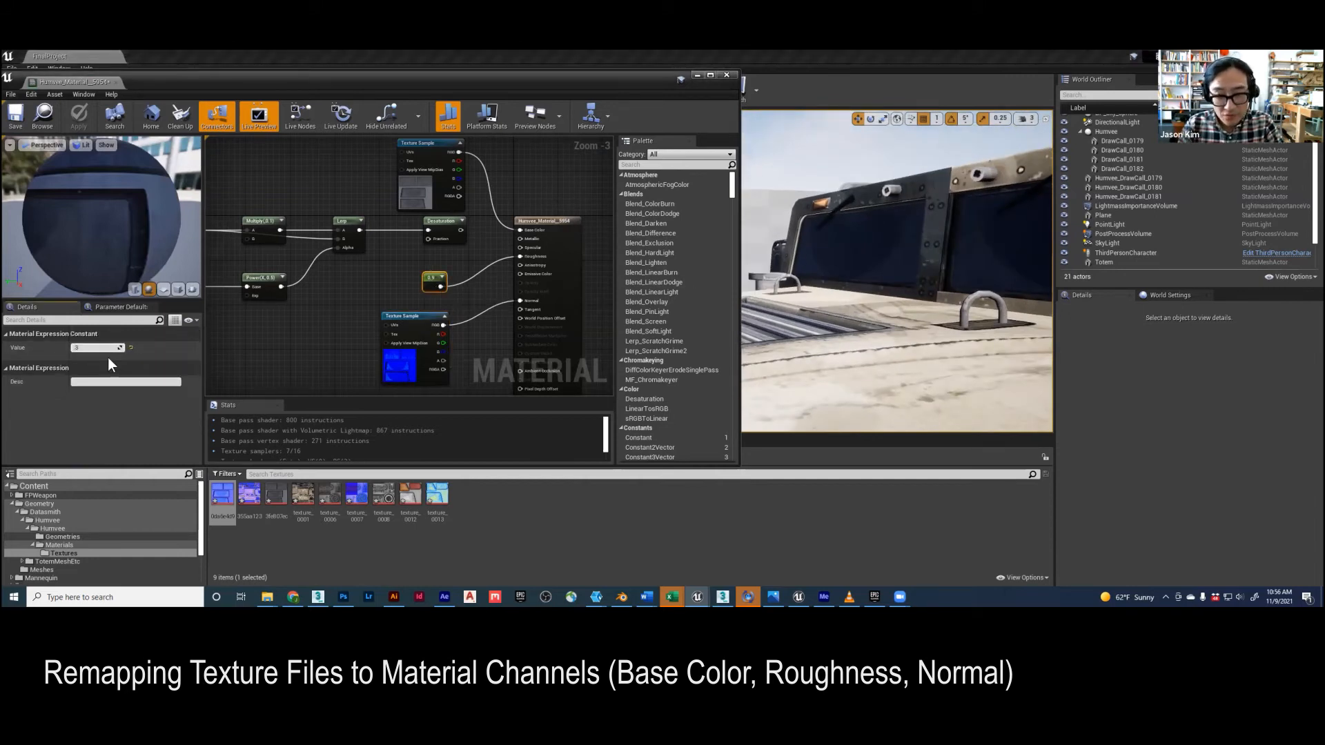
pyautogui.press('Return')
pyautogui.click(78, 116)
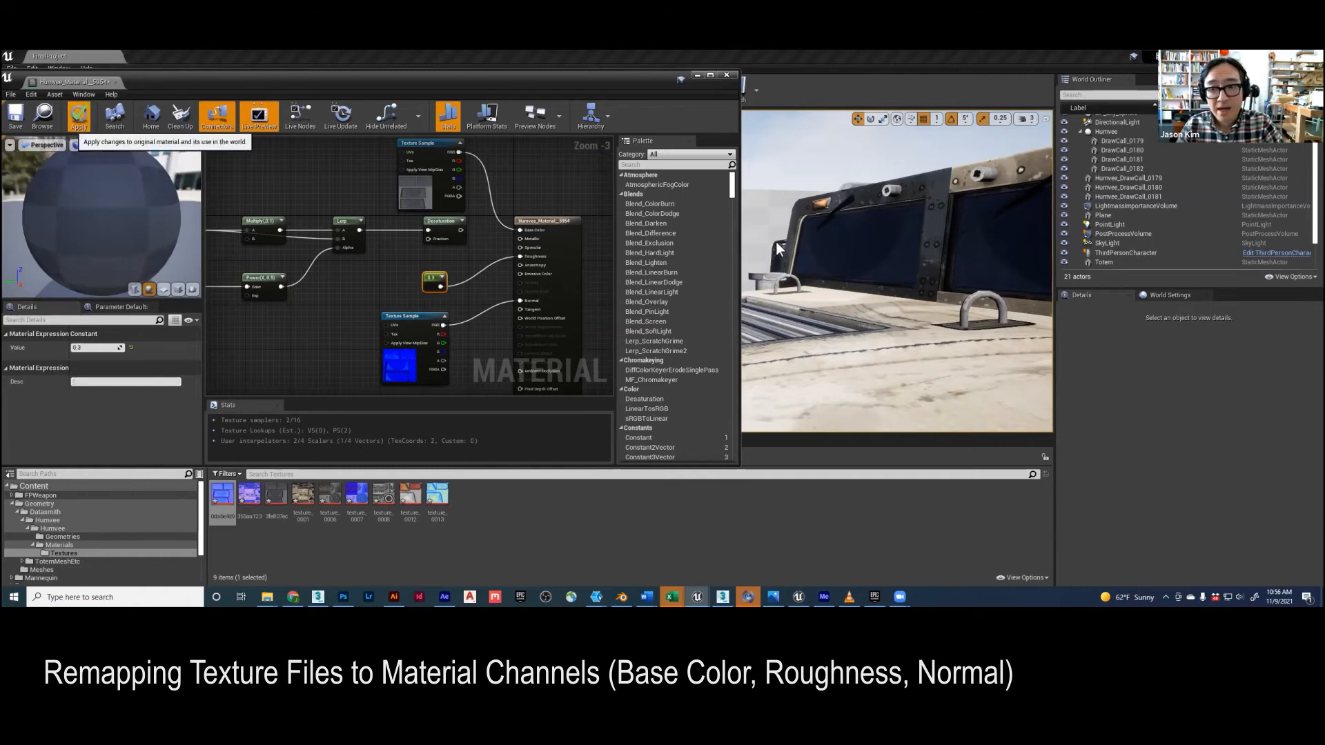
pyautogui.moveTo(912, 240)
pyautogui.mouseDown(button='right')
pyautogui.moveTo(793, 252)
pyautogui.moveTo(803, 231)
pyautogui.moveTo(818, 238)
pyautogui.moveTo(752, 241)
pyautogui.moveTo(906, 241)
pyautogui.mouseUp(button='right')
# - Set the Roughness constant to 0, apply the material and view the windshield's reflection from another angle
pyautogui.moveTo(479, 269); pyautogui.dragTo(440, 286)
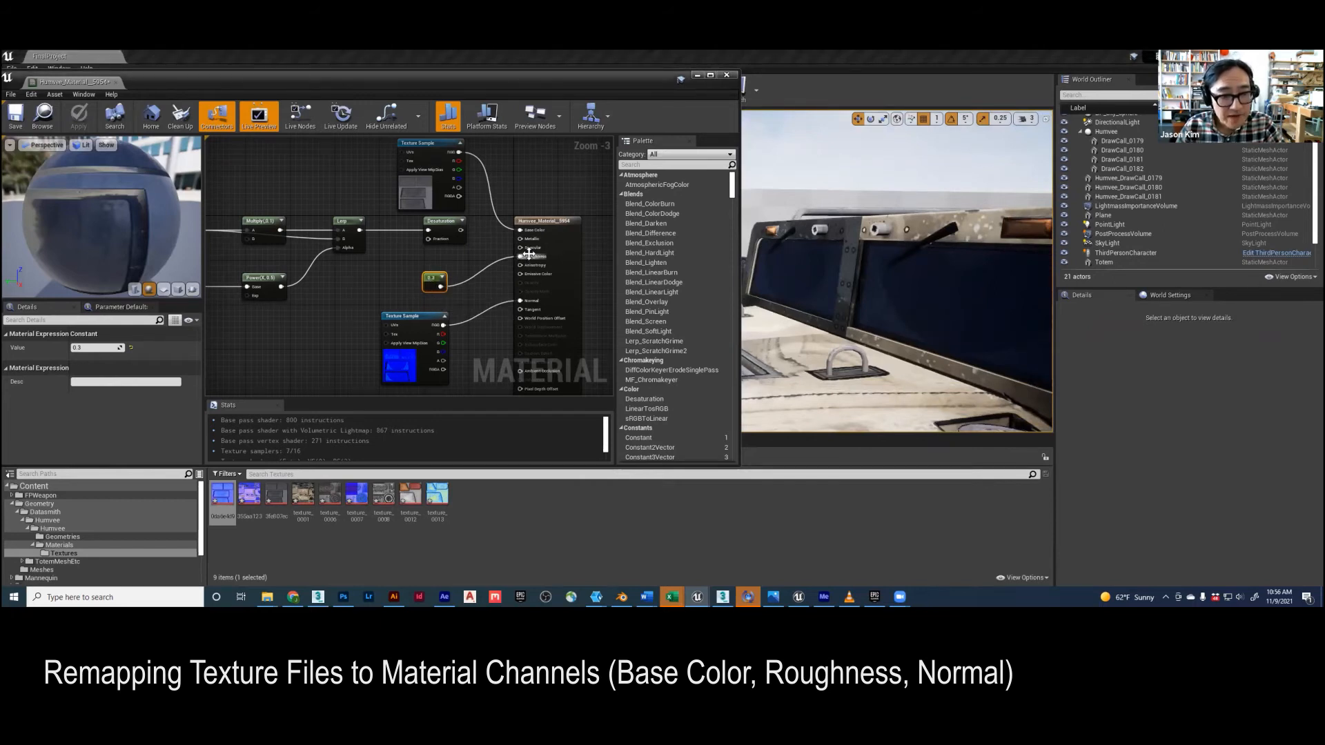
pyautogui.click(82, 348)
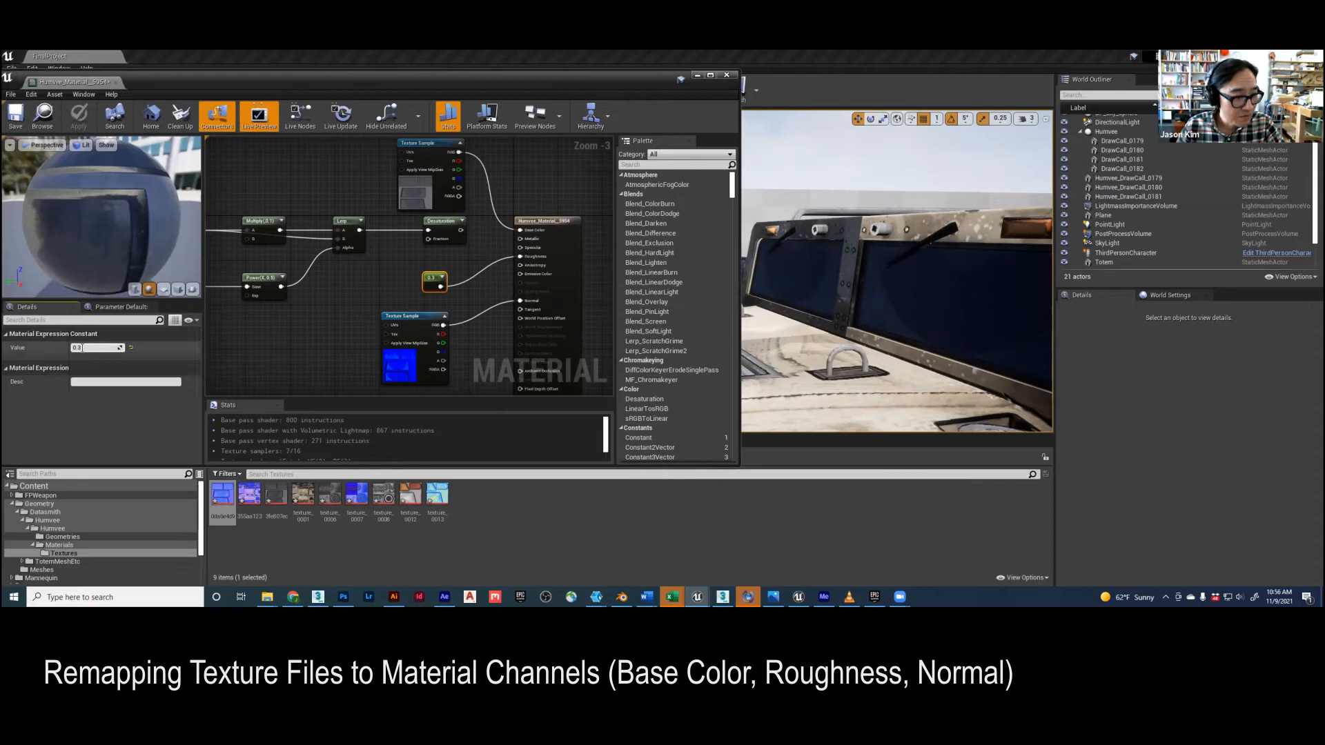
pyautogui.write('0')
pyautogui.press('Return')
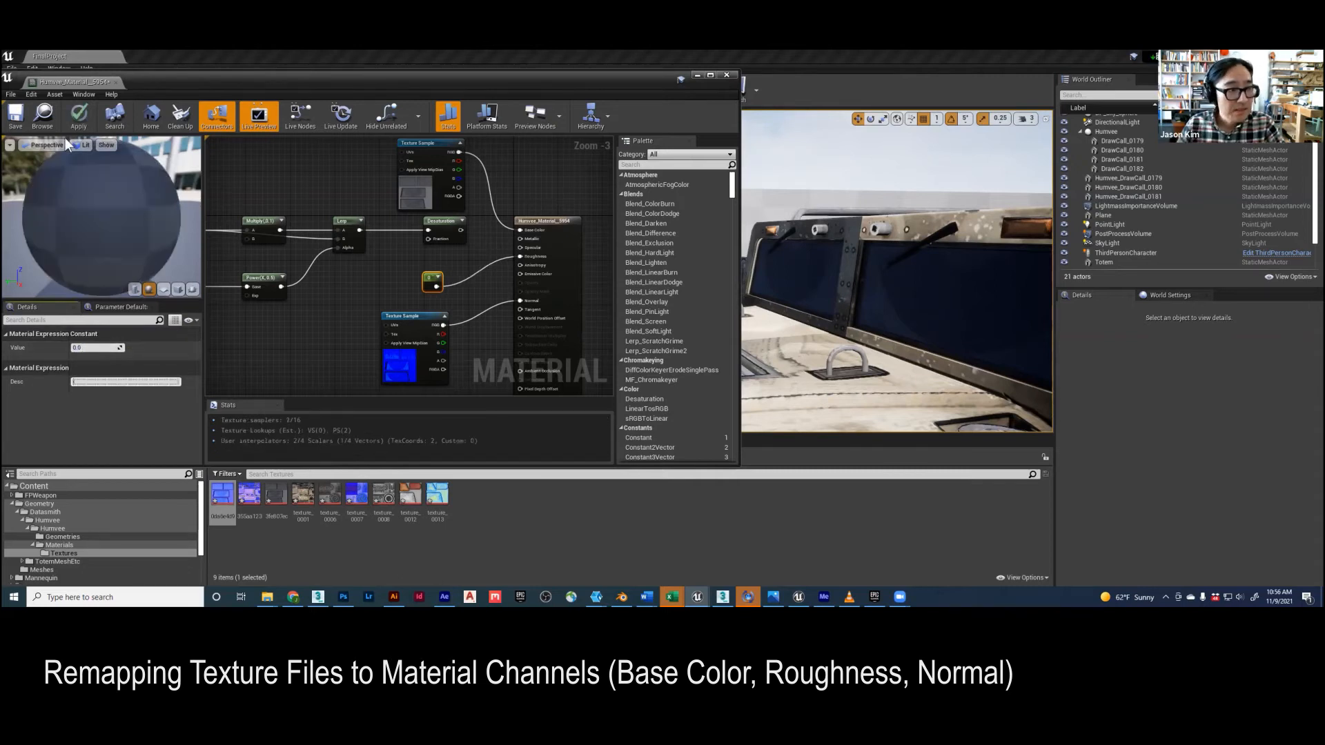
pyautogui.click(79, 116)
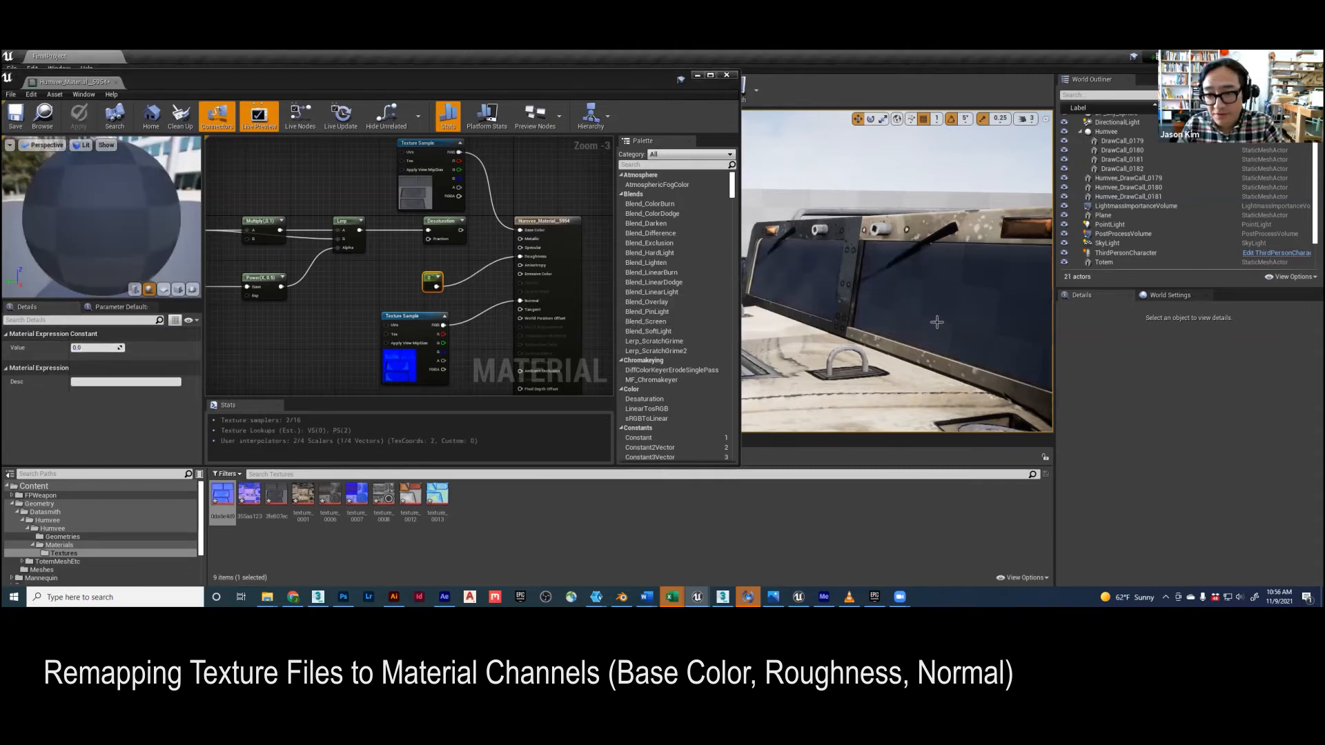
pyautogui.moveTo(896, 270); pyautogui.dragTo(942, 259, button='right')
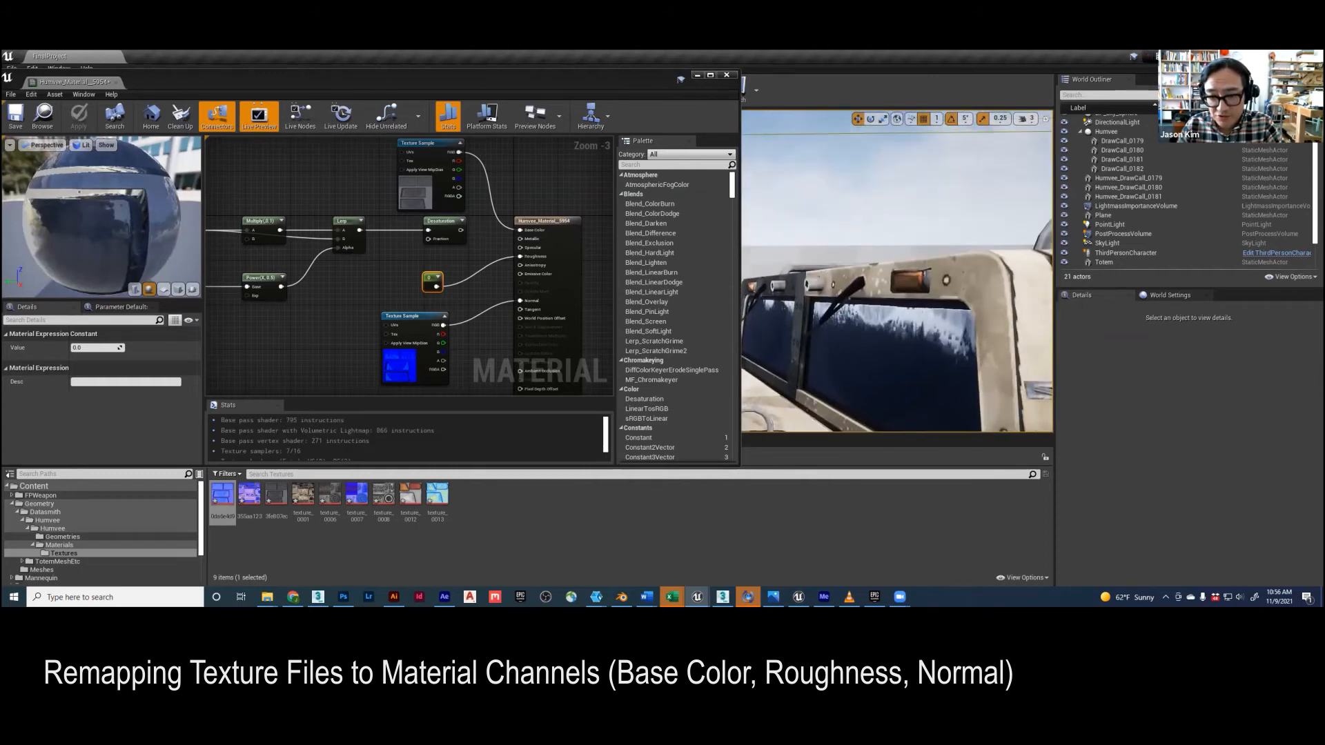
# - Set the Roughness constant of the window material to 0.15
pyautogui.click(427, 278)
pyautogui.click(81, 348)
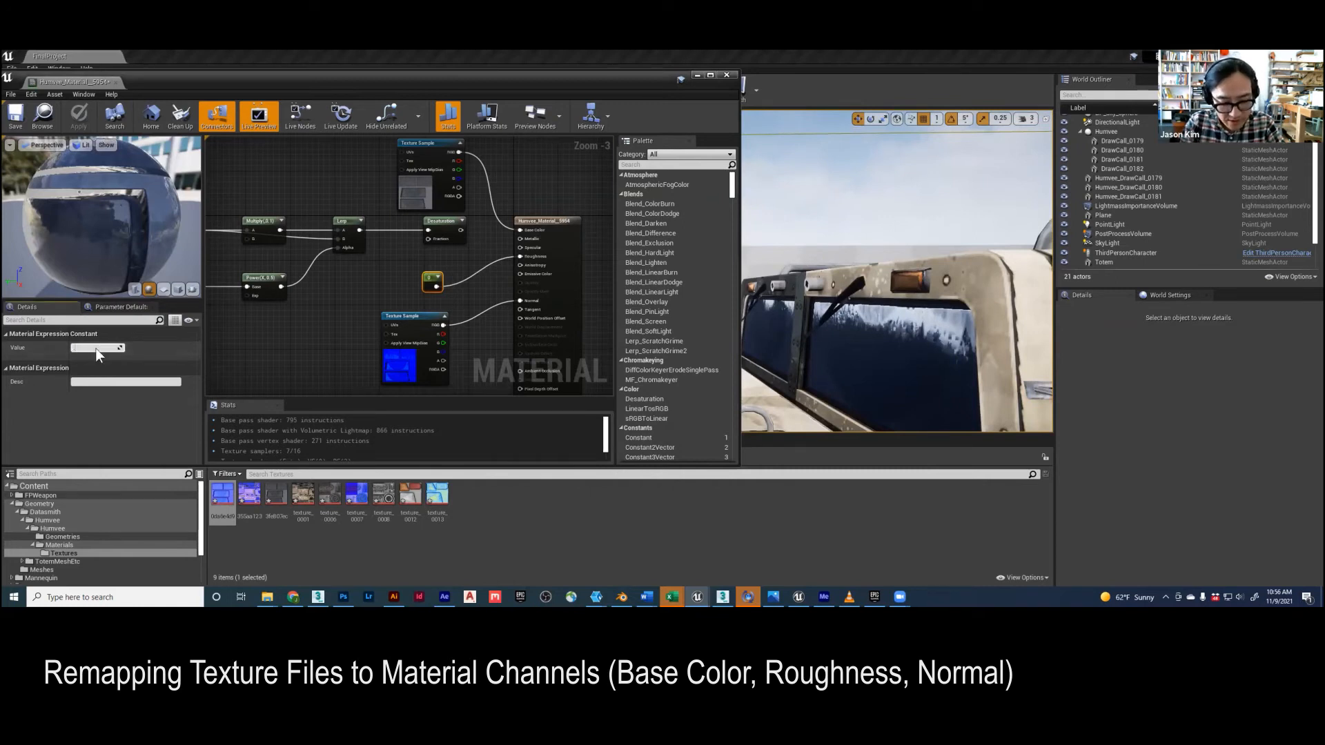
pyautogui.write('0.15')
pyautogui.press('Return')
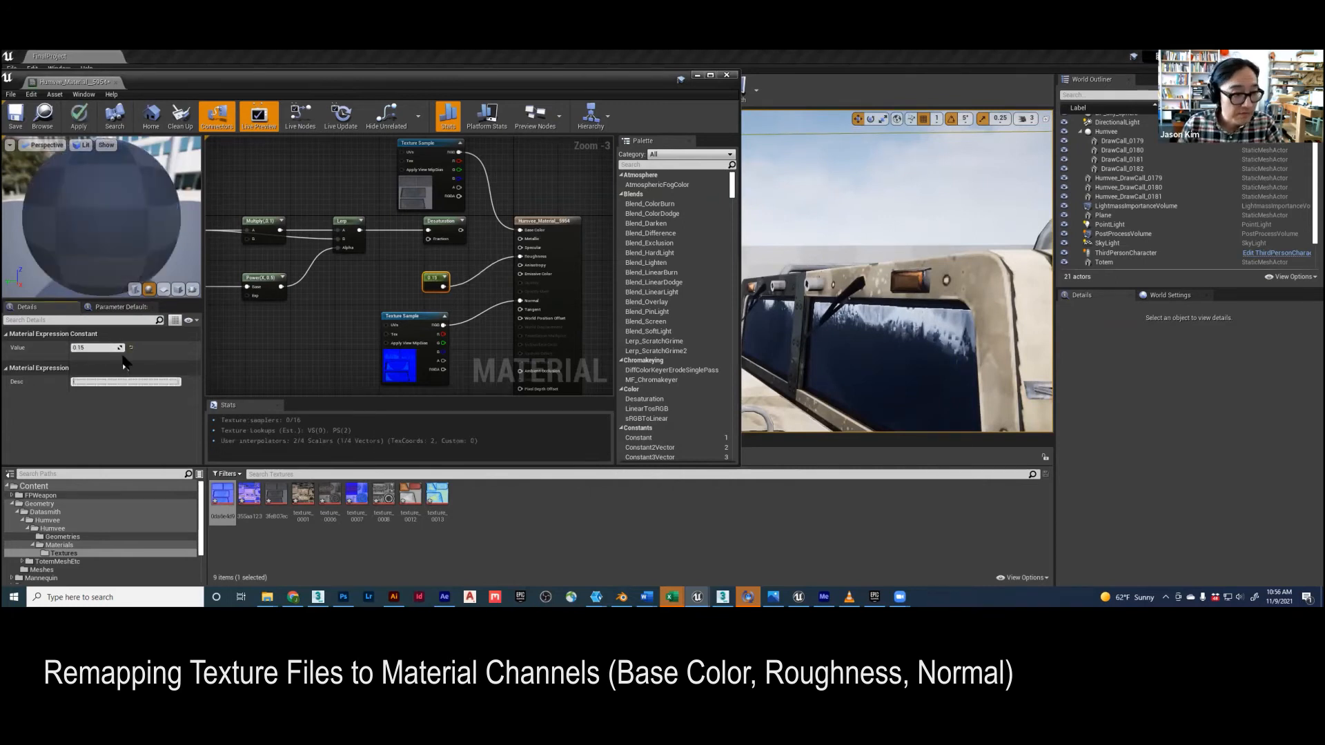
# - Apply the window material, check the glass reflection, close the material editor and view the whole Humvee from the side
pyautogui.click(78, 116)
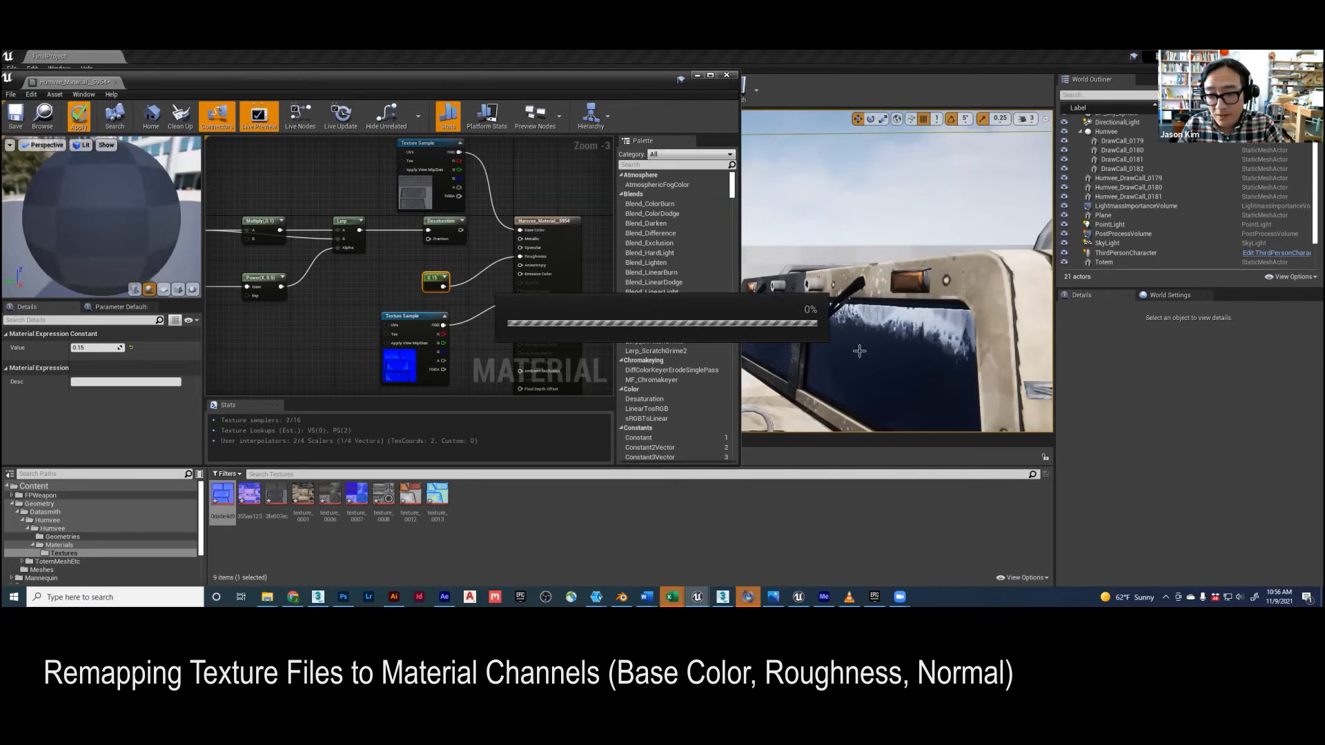
pyautogui.moveTo(779, 204)
pyautogui.mouseDown(button='right')
pyautogui.moveTo(762, 221)
pyautogui.moveTo(778, 204)
pyautogui.mouseUp(button='right')
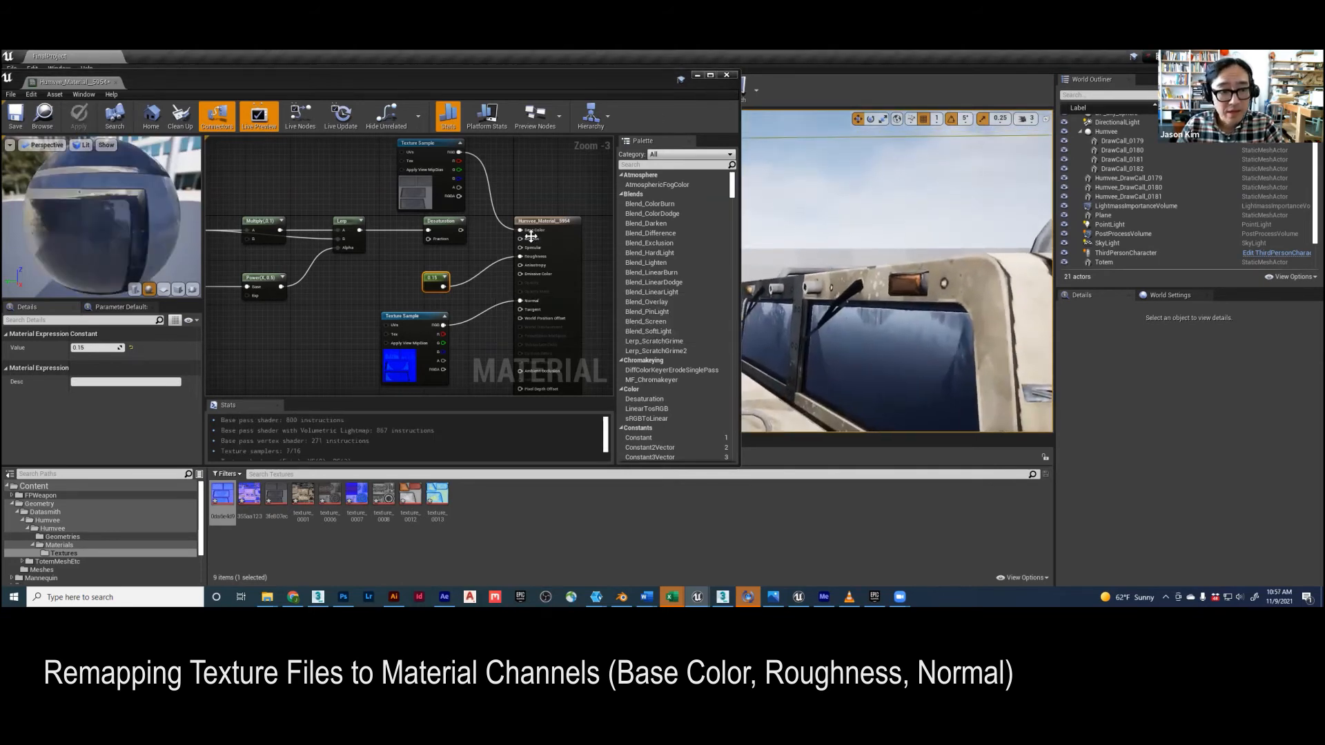
pyautogui.click(727, 74)
pyautogui.moveTo(690, 207); pyautogui.dragTo(635, 207, button='right')
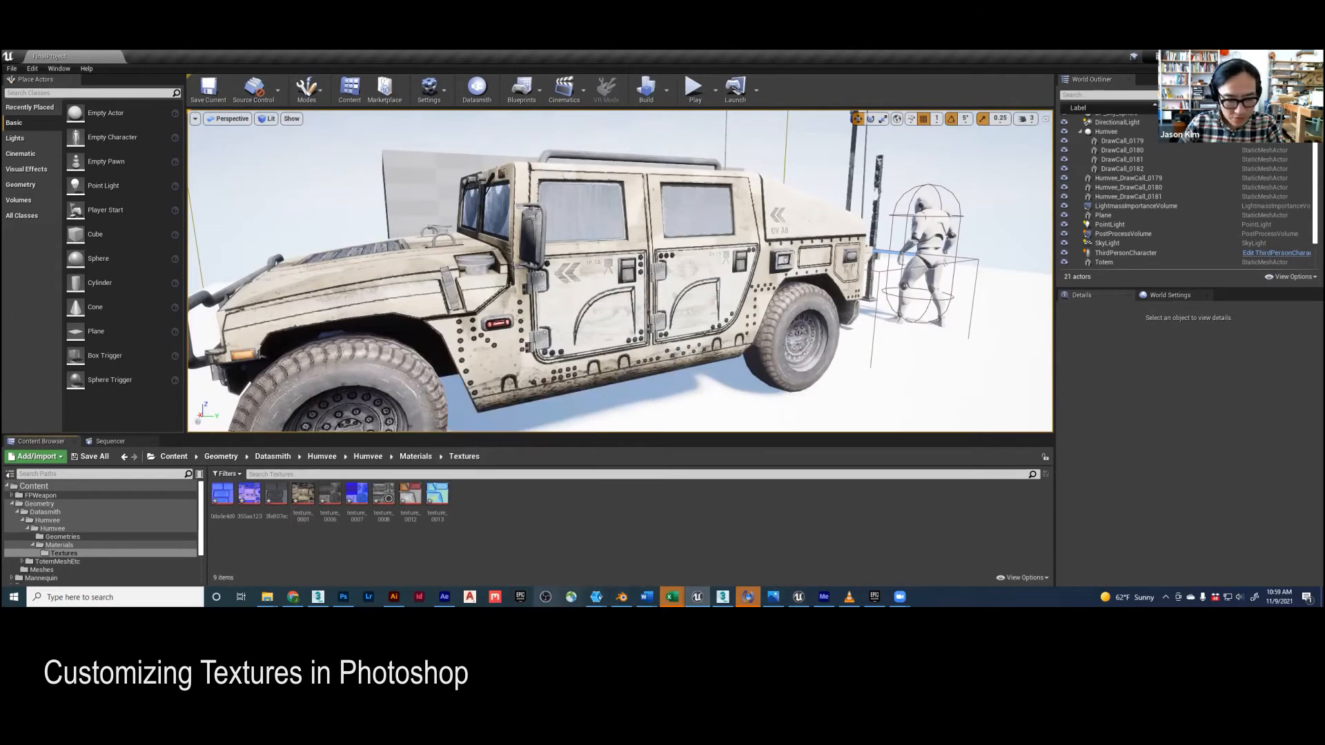
# - Switch to Photoshop and examine the door and side panel markings in texture_0001.png up close
pyautogui.click(343, 597)
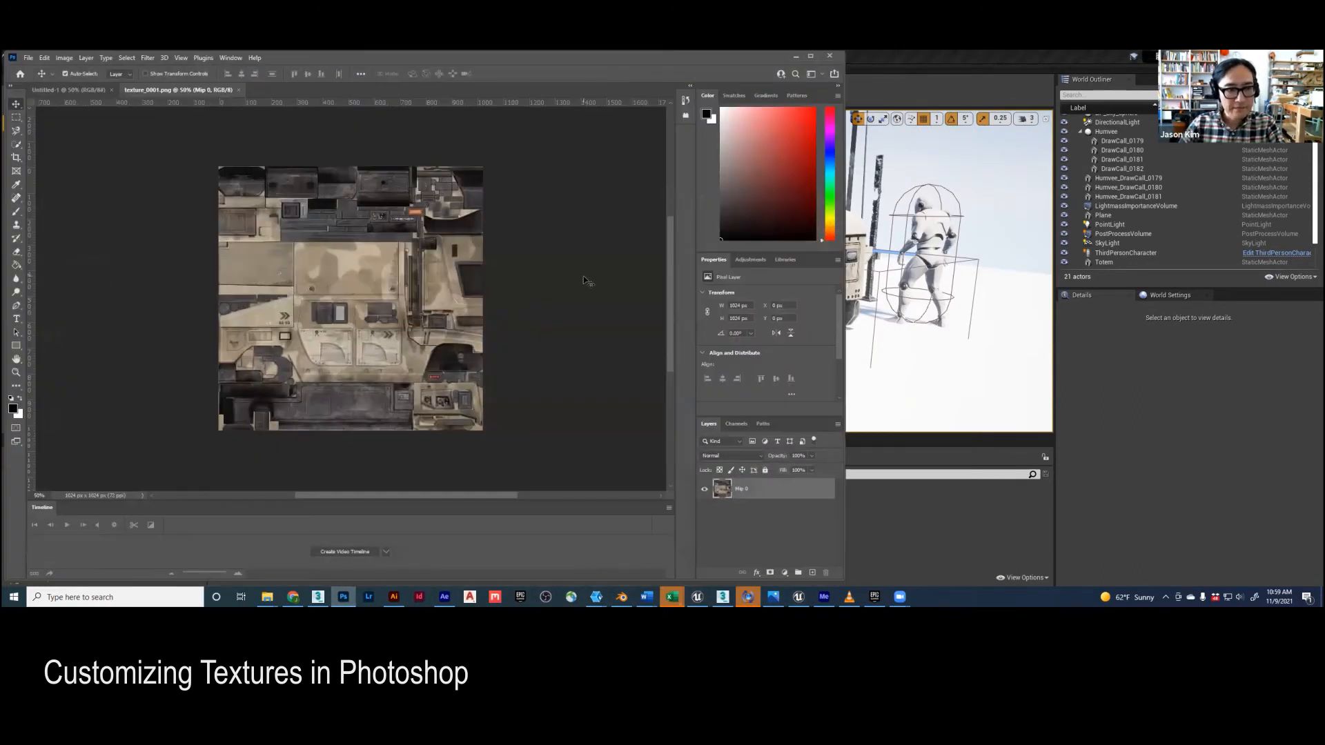
pyautogui.scroll(5, 306, 350)
pyautogui.scroll(-4, 376, 348)
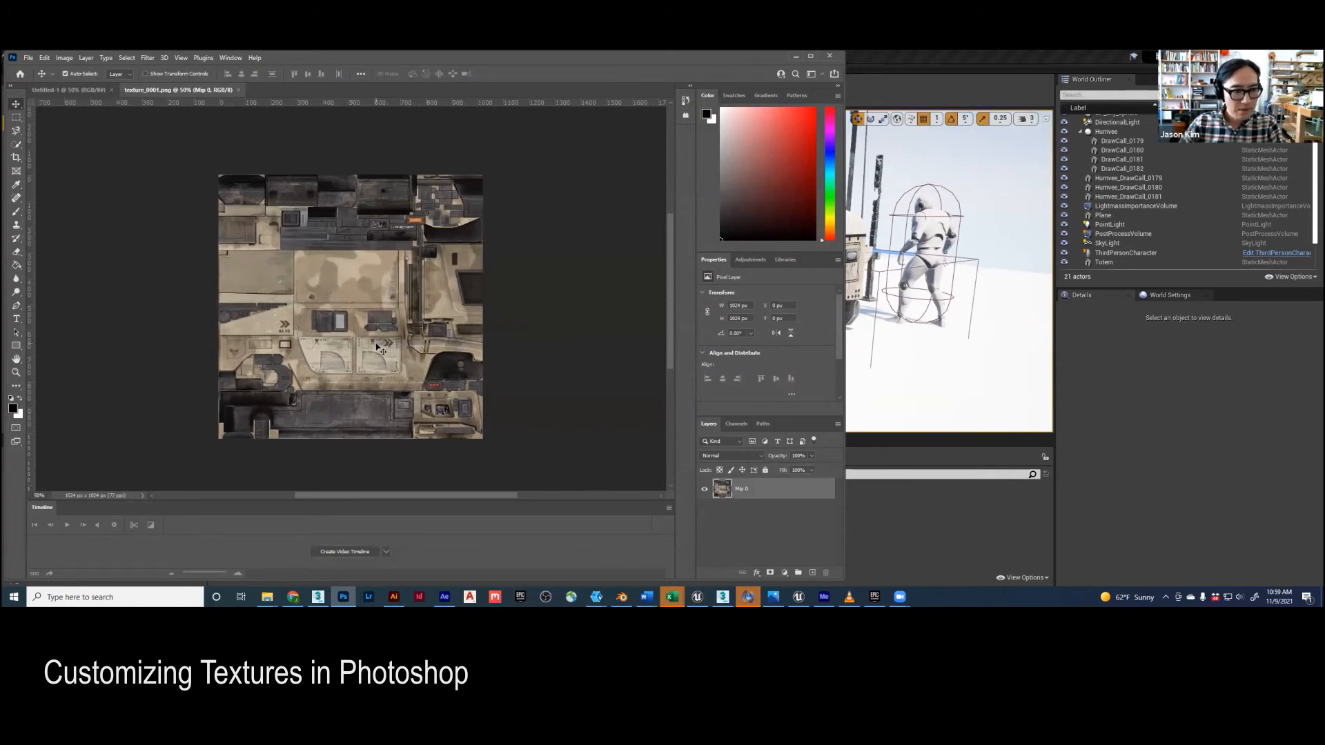
pyautogui.hotkey('ctrl', '+')
pyautogui.hotkey('ctrl', '+')
pyautogui.hotkey('ctrl', '+')
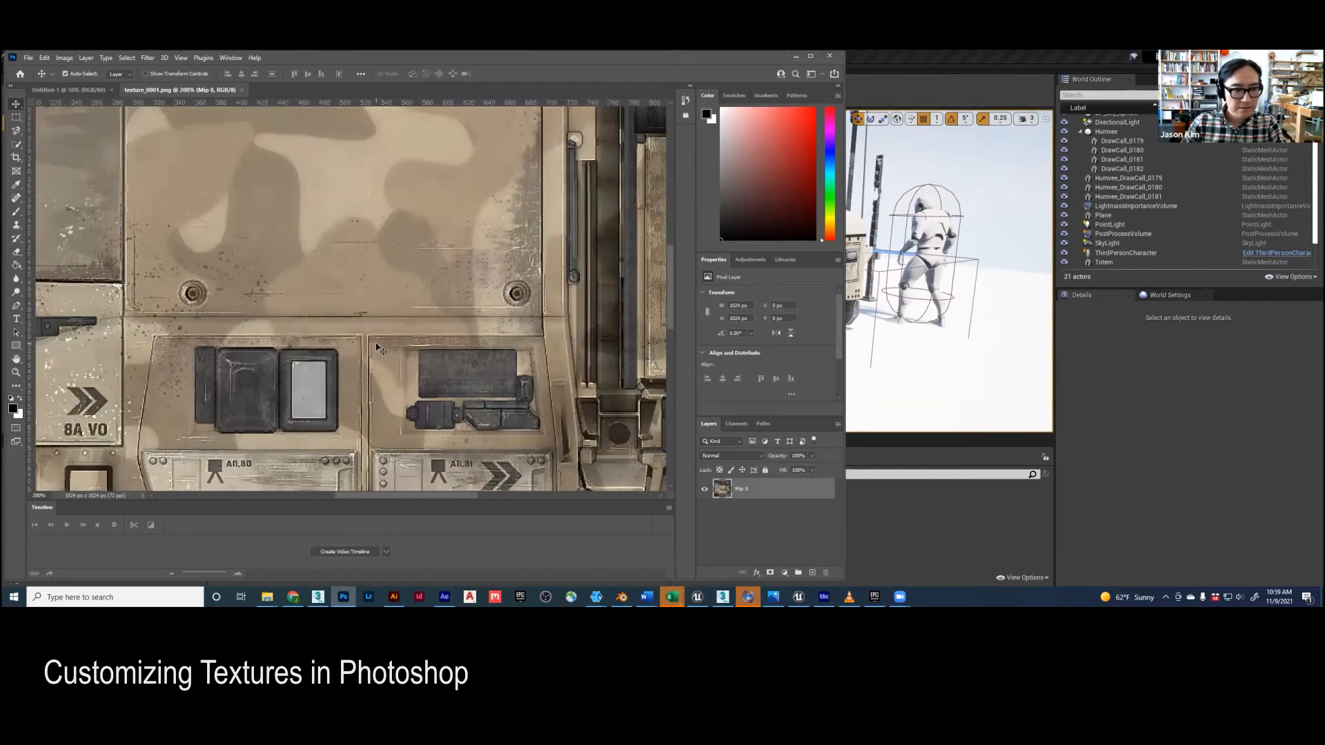
pyautogui.scroll(-5, 378, 343)
pyautogui.scroll(-5, 377, 347)
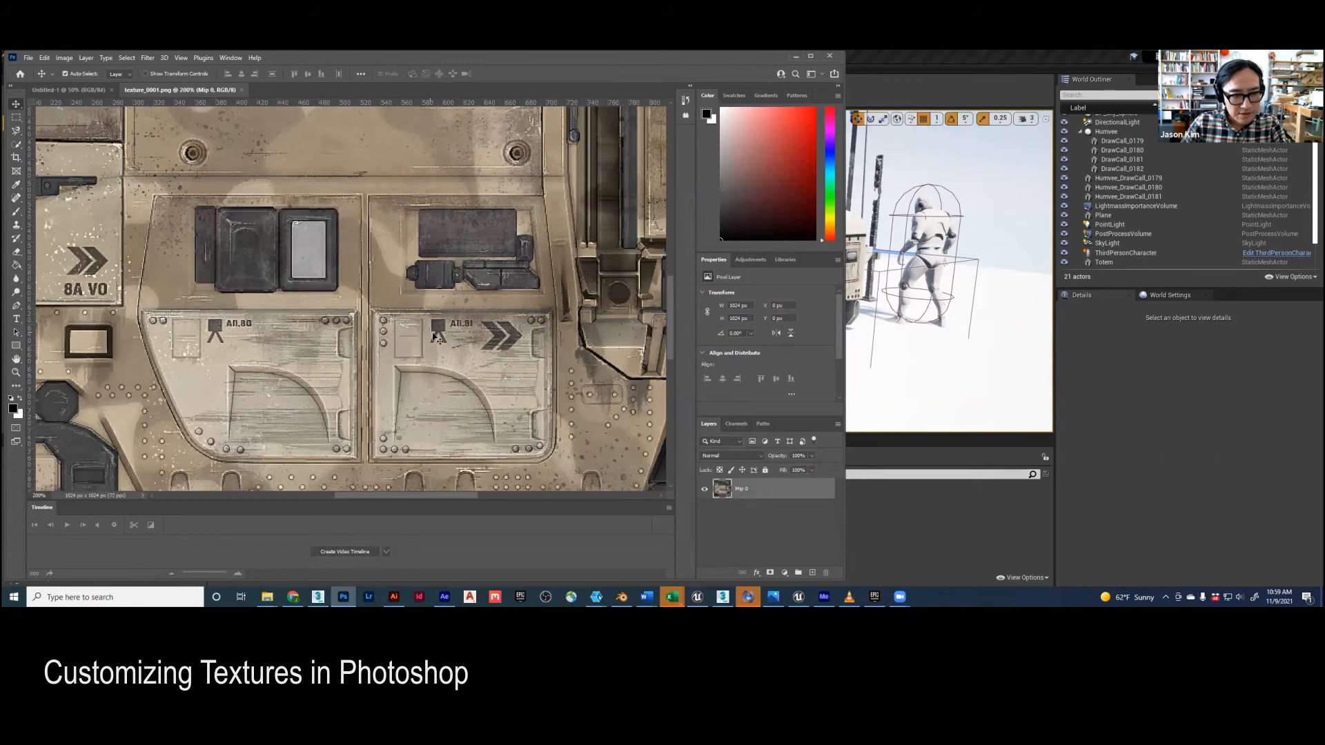
pyautogui.scroll(-1, 466, 339)
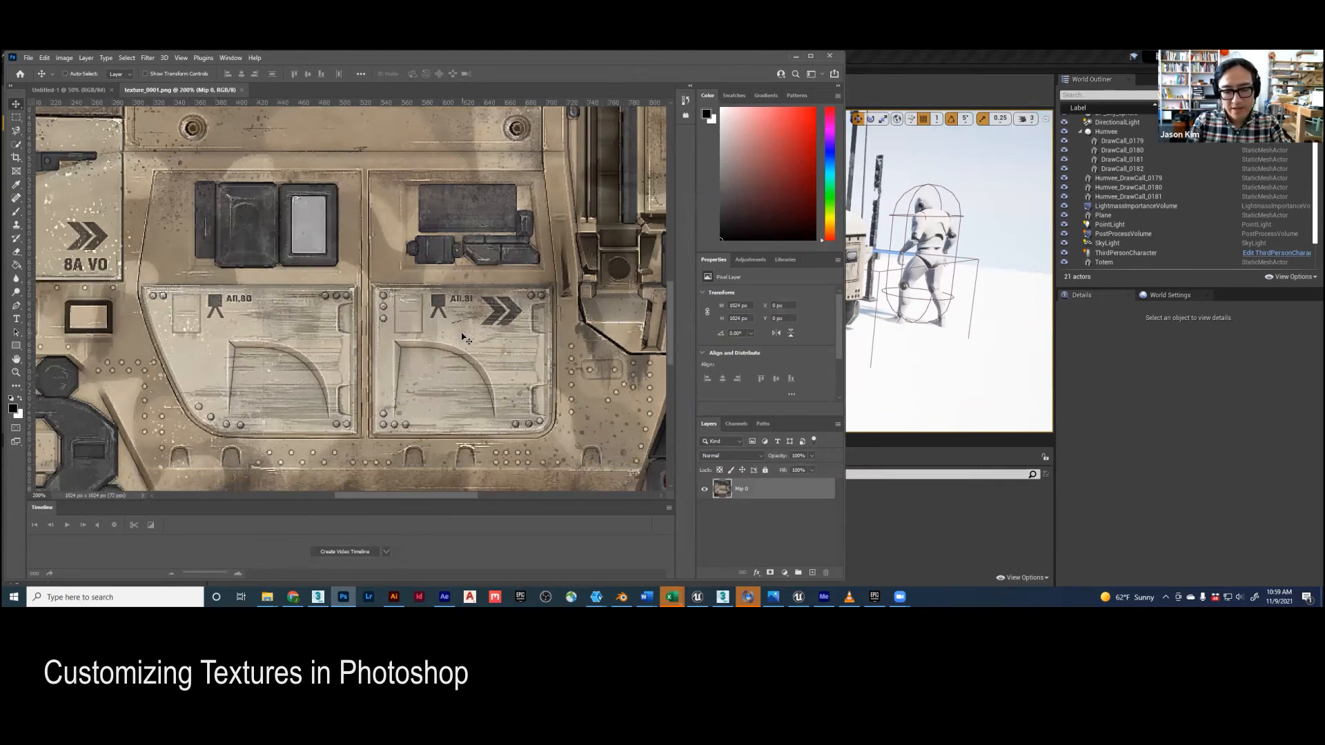
pyautogui.hotkey('ctrl', '-')
pyautogui.hotkey('ctrl', '-')
pyautogui.hotkey('ctrl', '-')
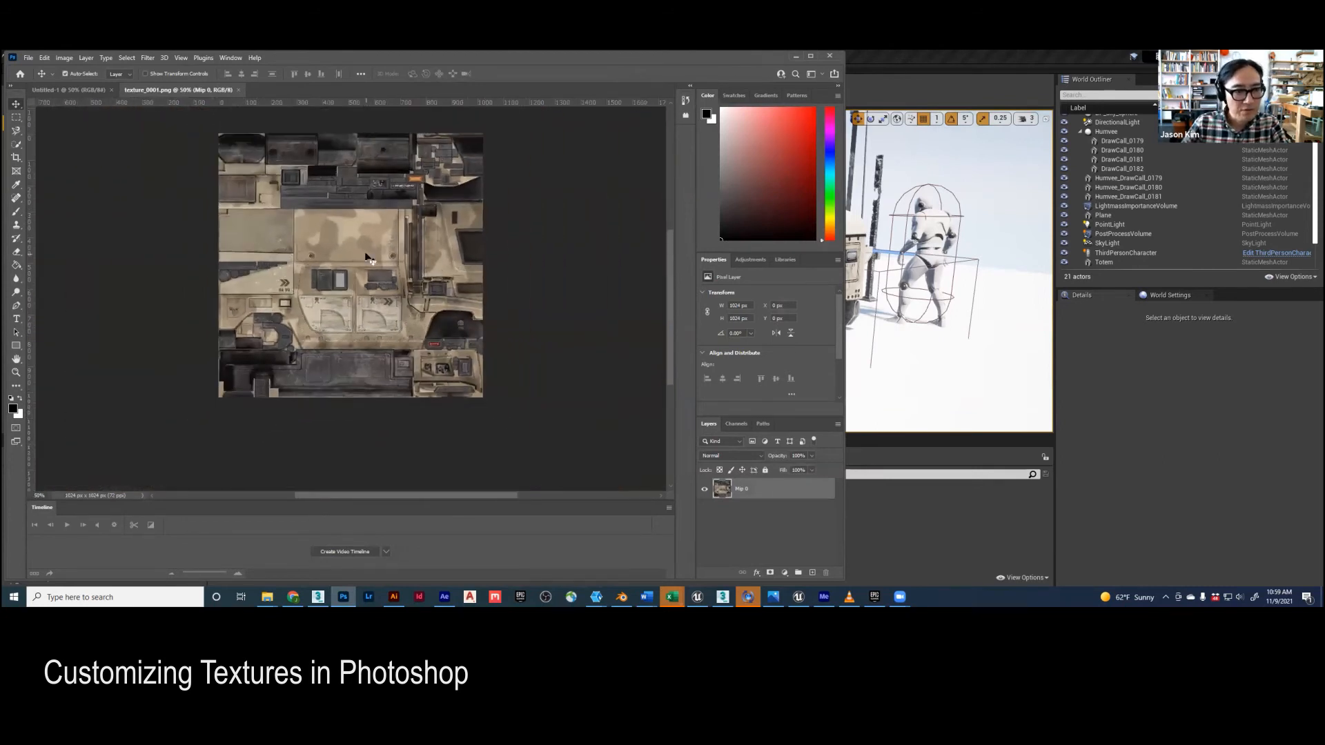
# - Apply a Hue/Saturation adjustment to texture_0001.png with the hue set to +180
pyautogui.click(65, 57)
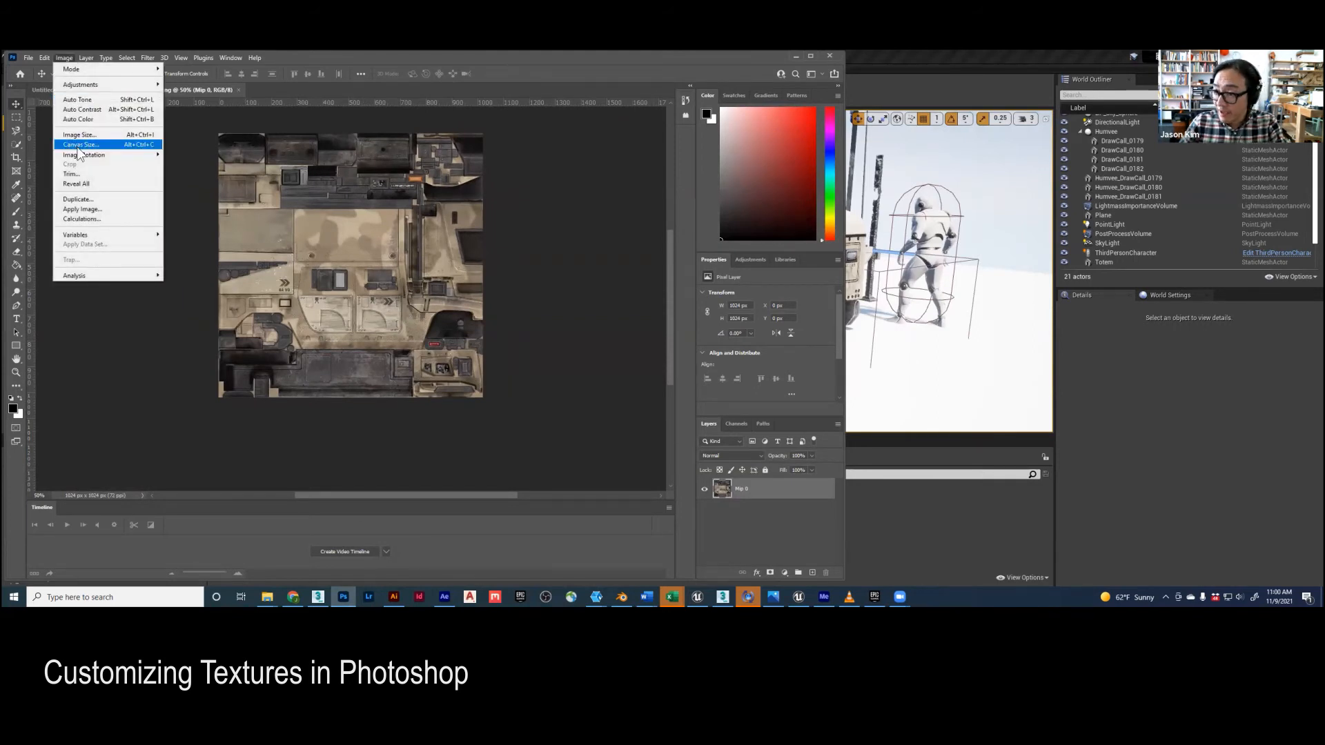
pyautogui.moveTo(88, 60)
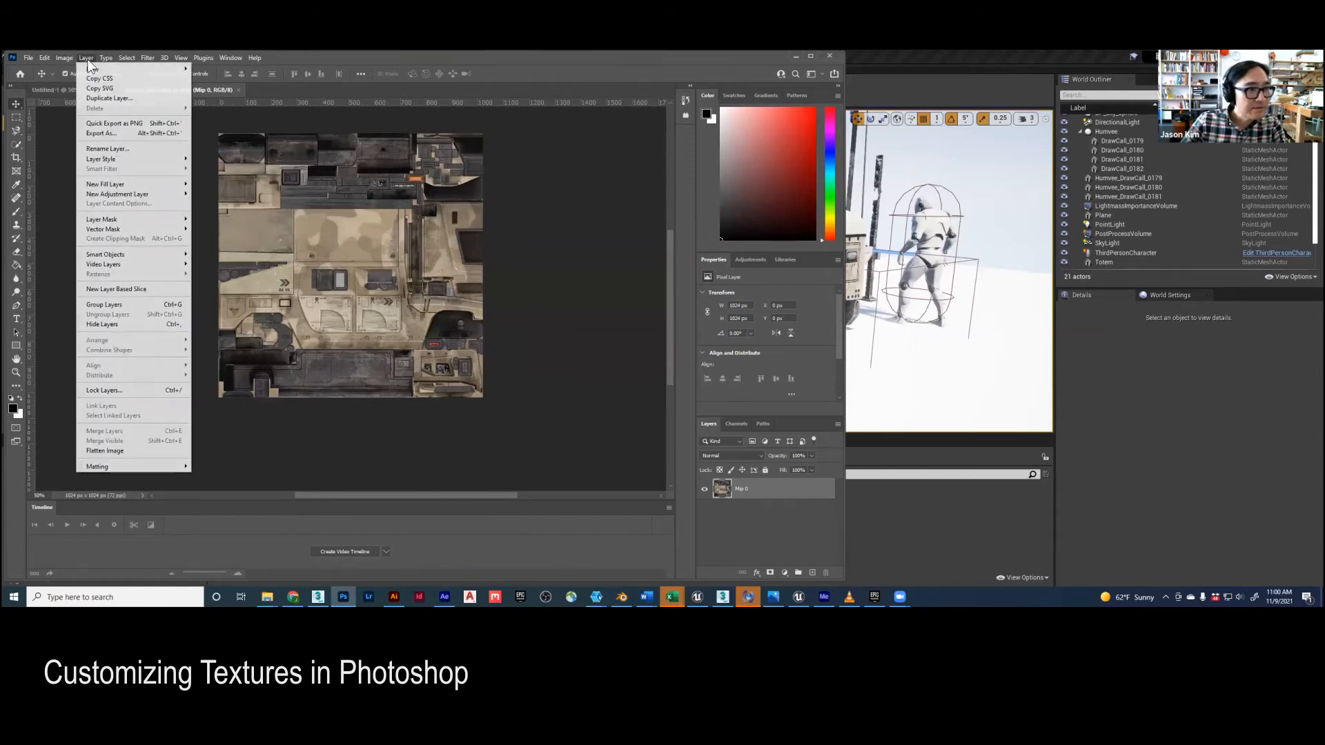
pyautogui.moveTo(69, 84)
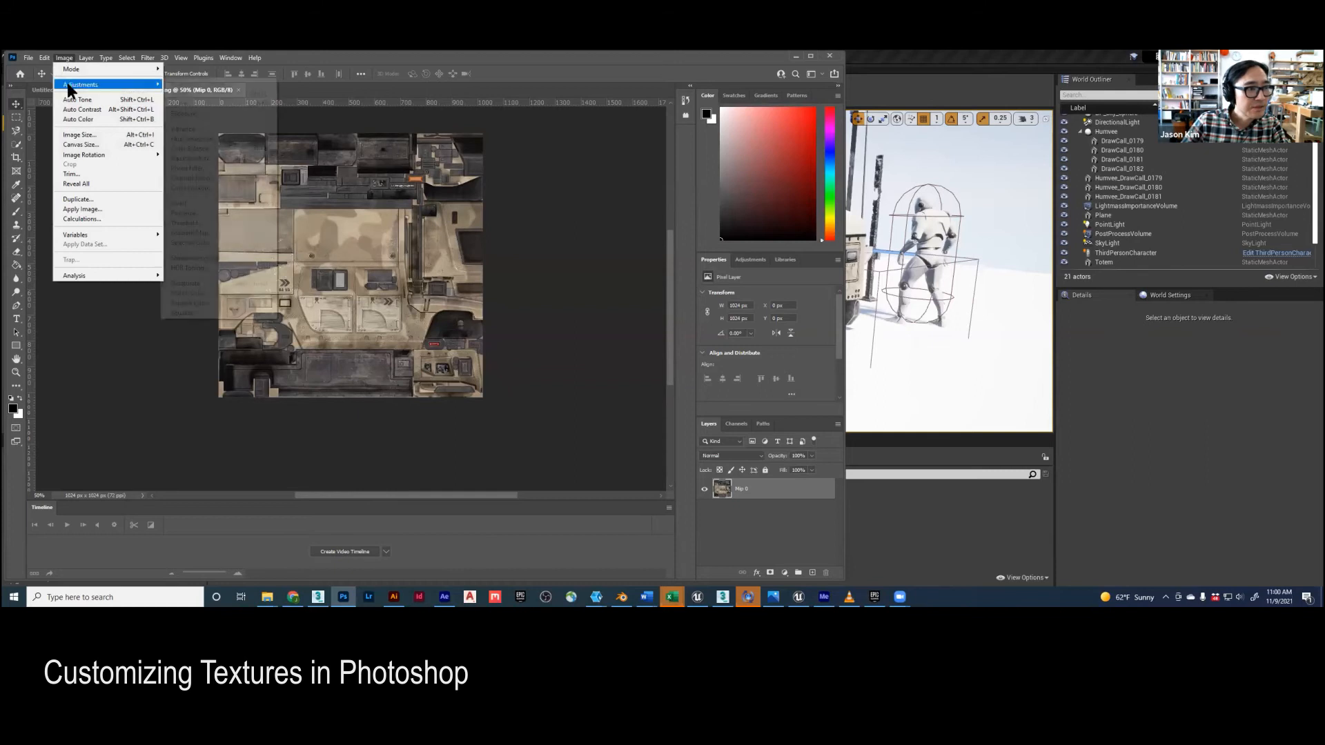
pyautogui.click(193, 139)
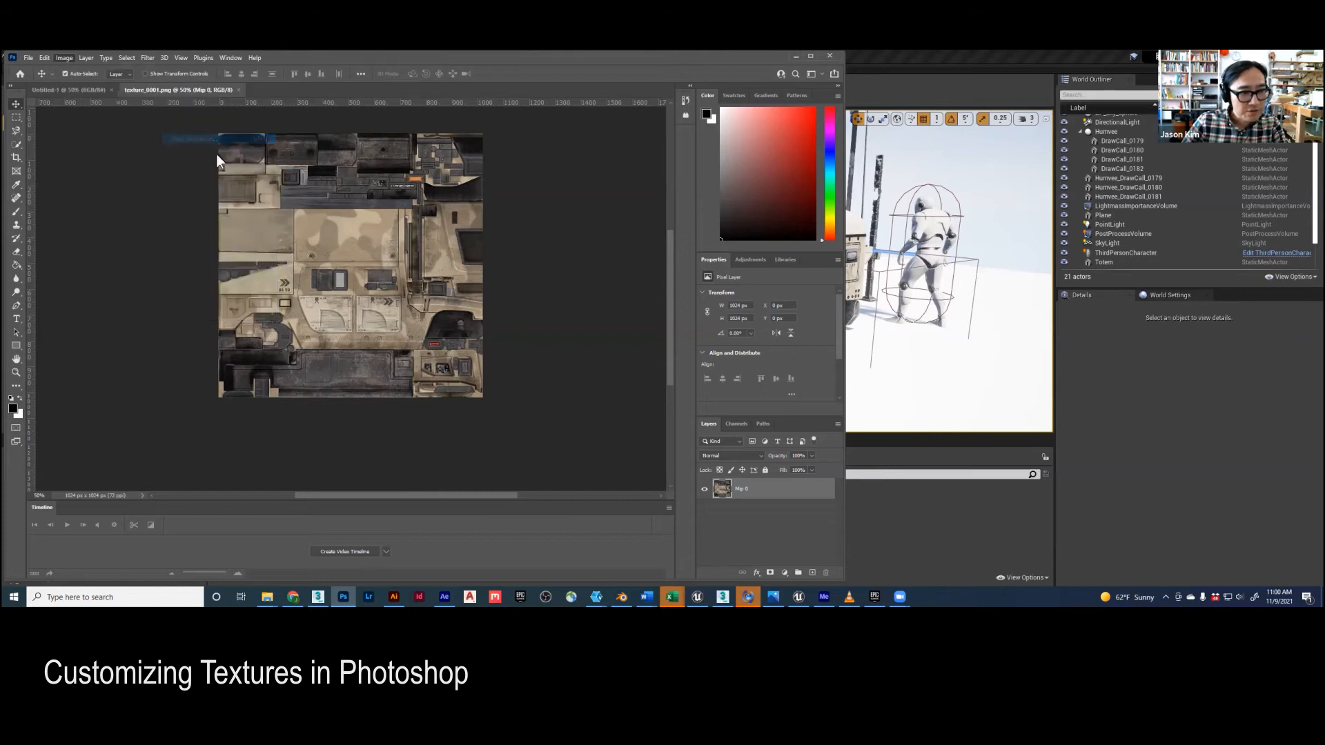
pyautogui.moveTo(806, 242); pyautogui.dragTo(863, 237)
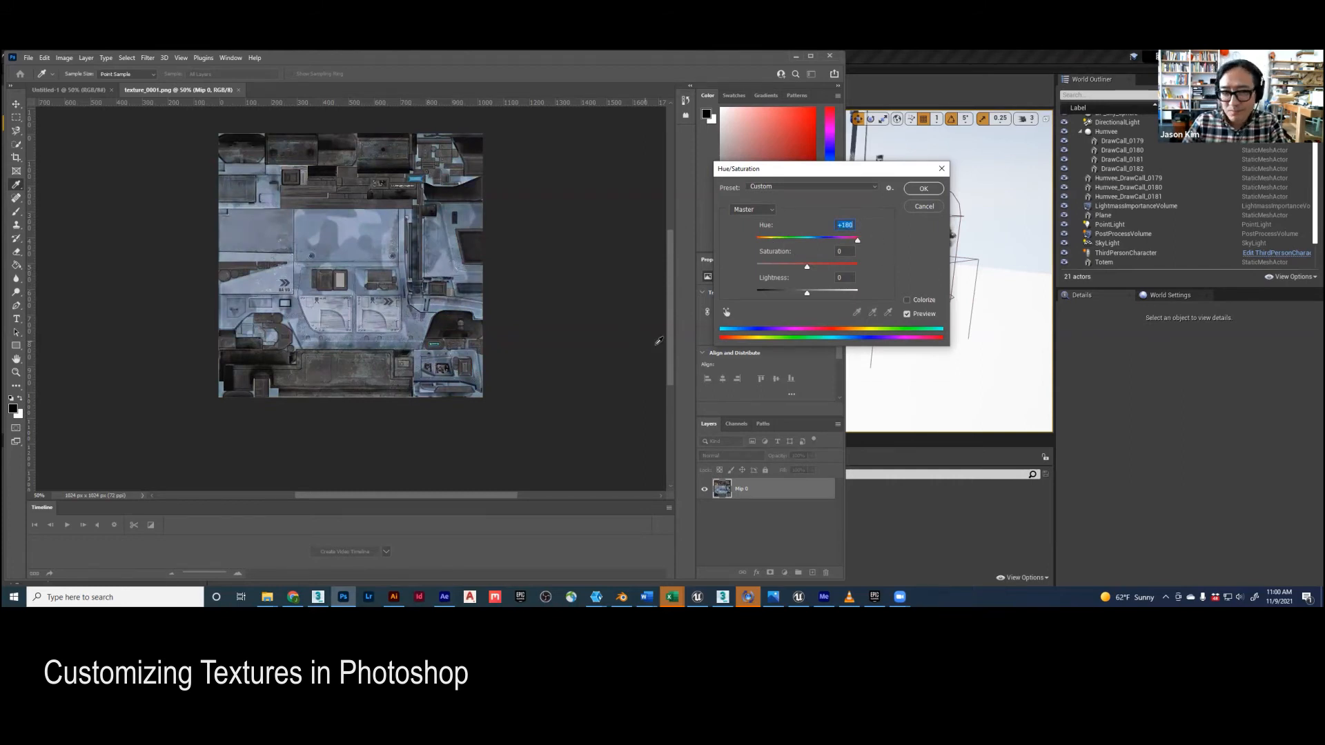
pyautogui.click(924, 191)
pyautogui.press('v')
pyautogui.click(28, 58)
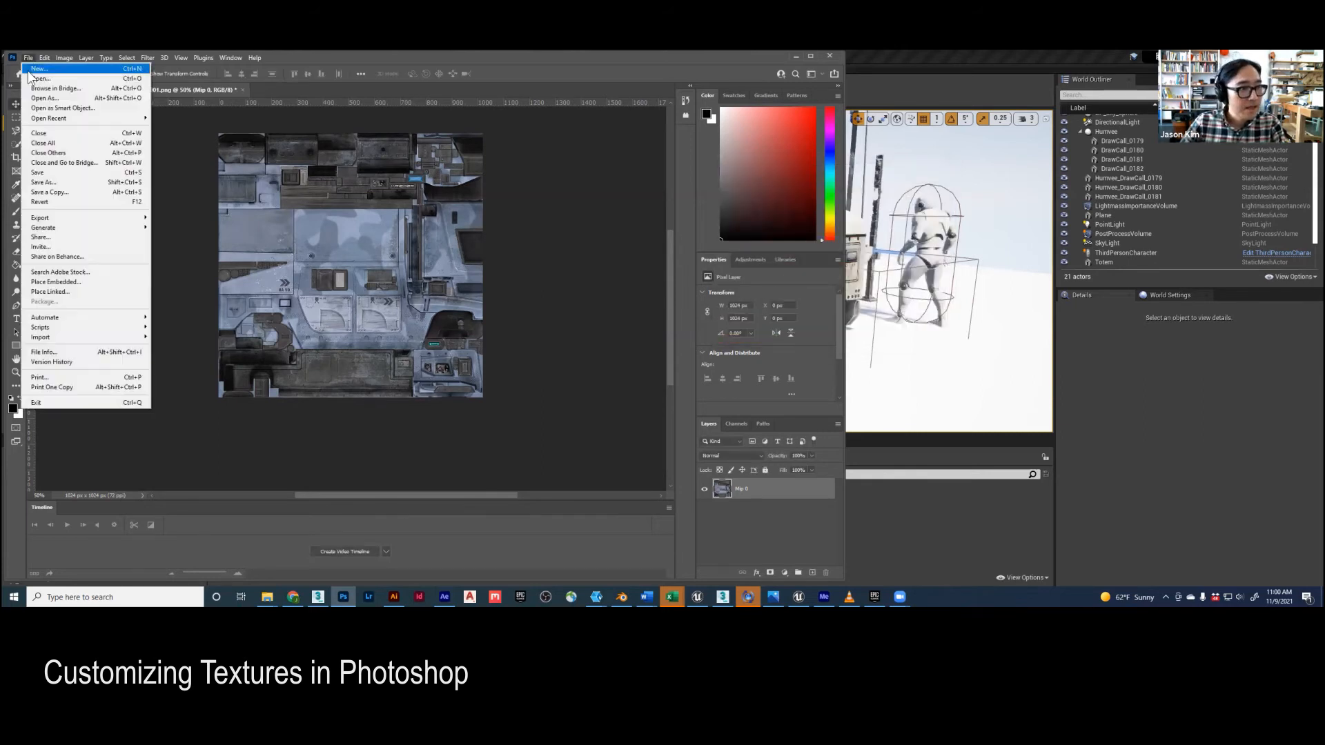
pyautogui.click(193, 149)
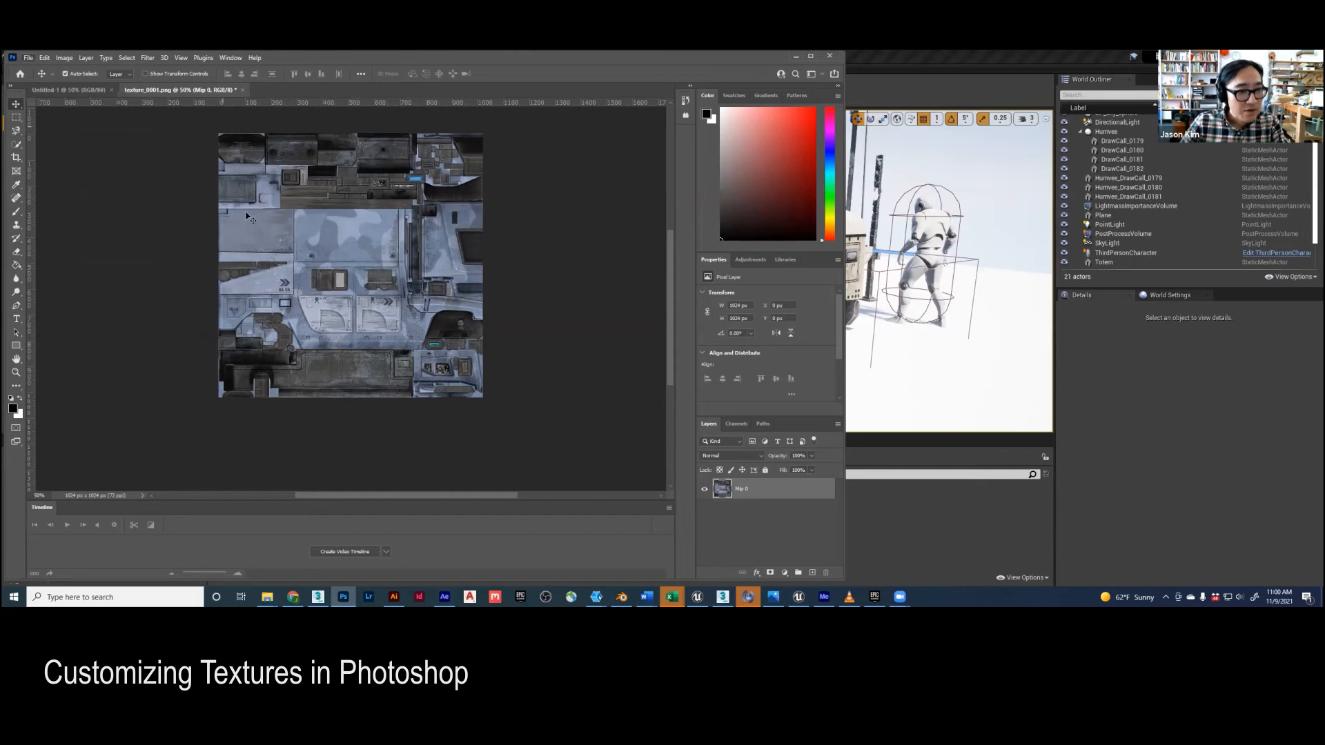
# - Switch to the Chrome browser and run a Google image search for "Yale Y png" in a new tab
pyautogui.hotkey('alt', 'Tab')
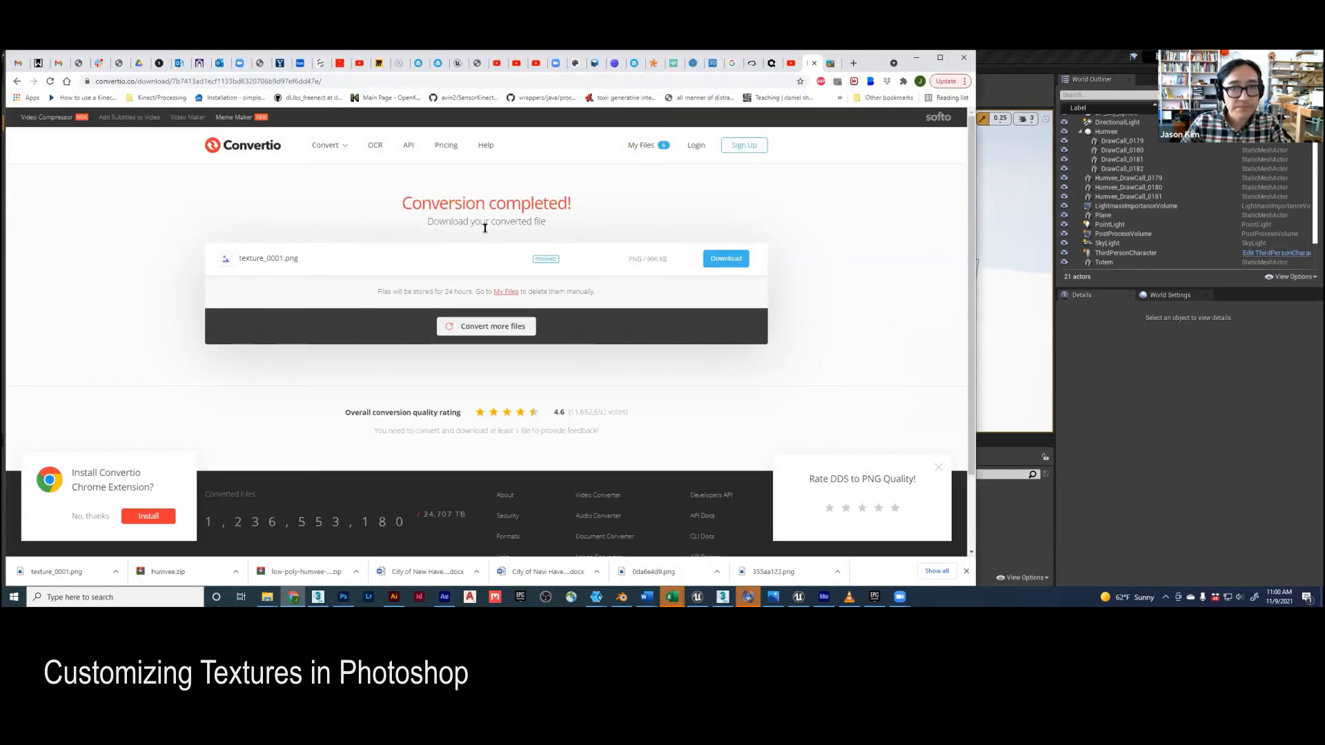
pyautogui.click(854, 62)
pyautogui.click(731, 85)
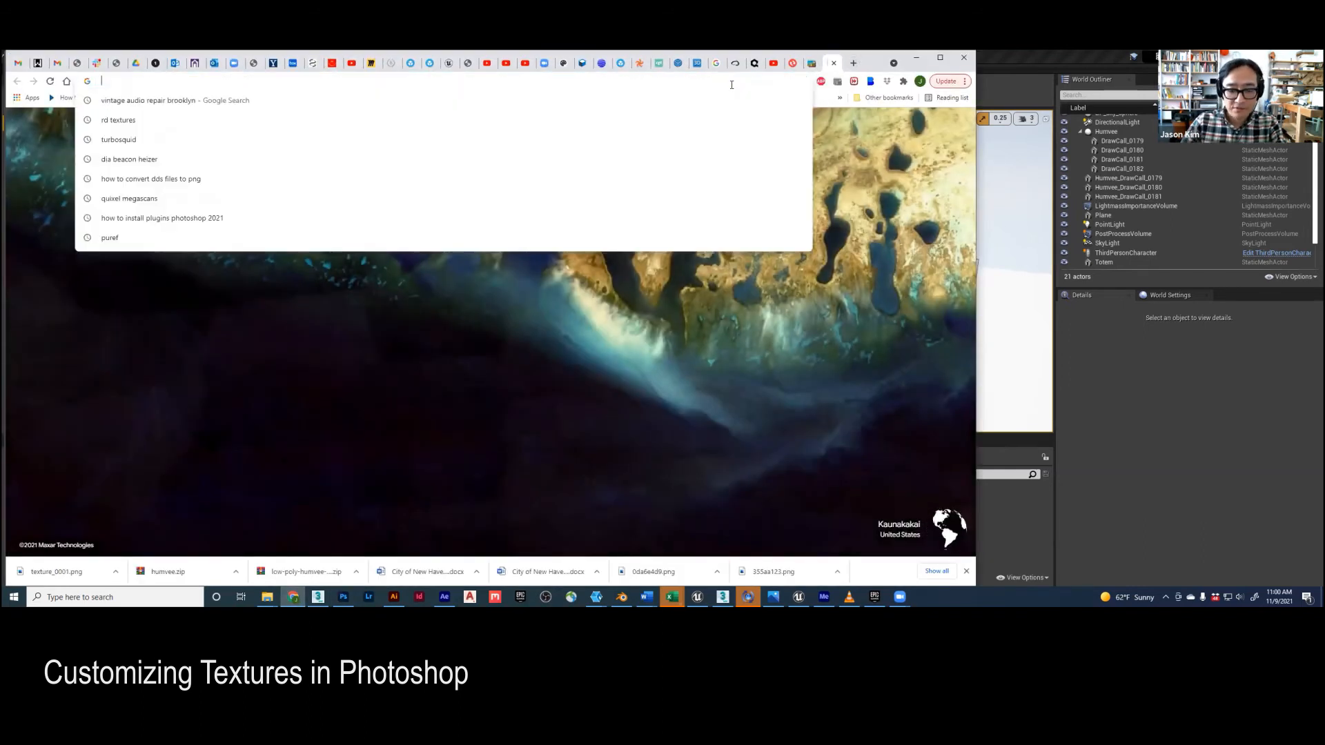
pyautogui.write('Yale Y')
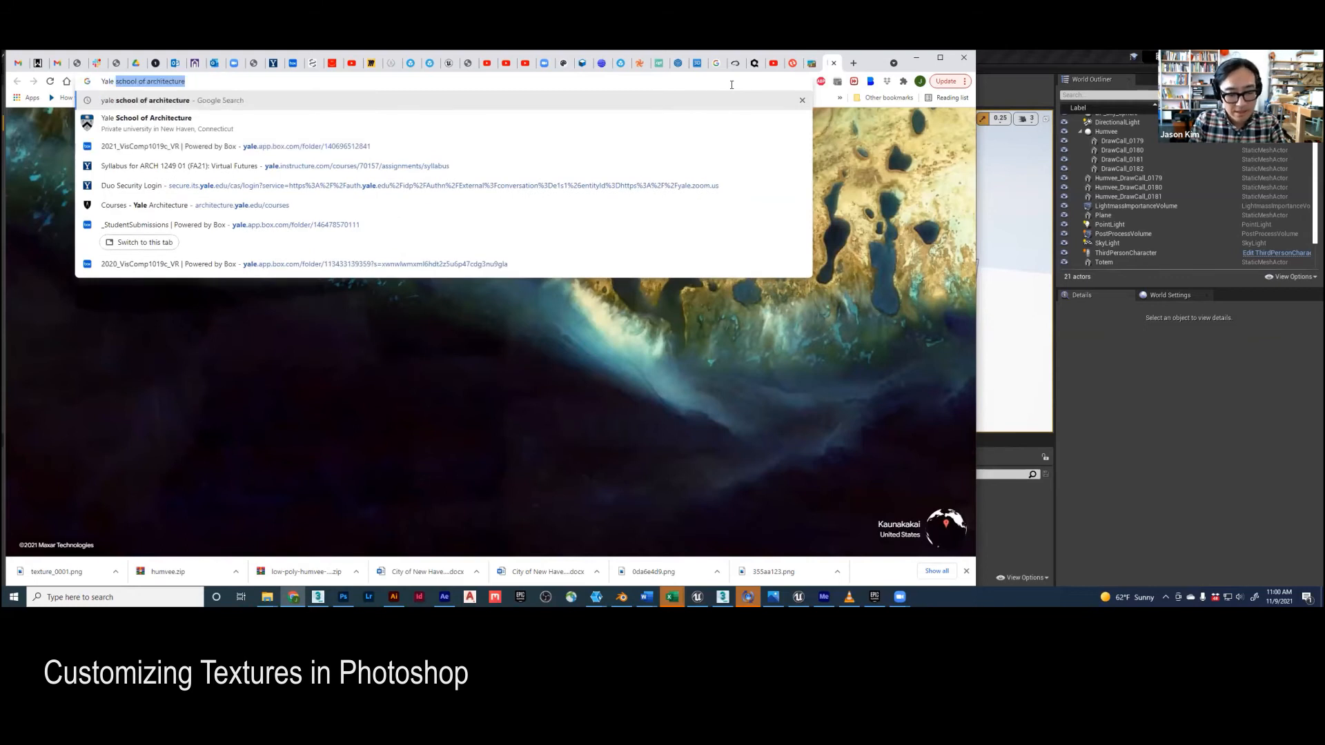
pyautogui.press('Return')
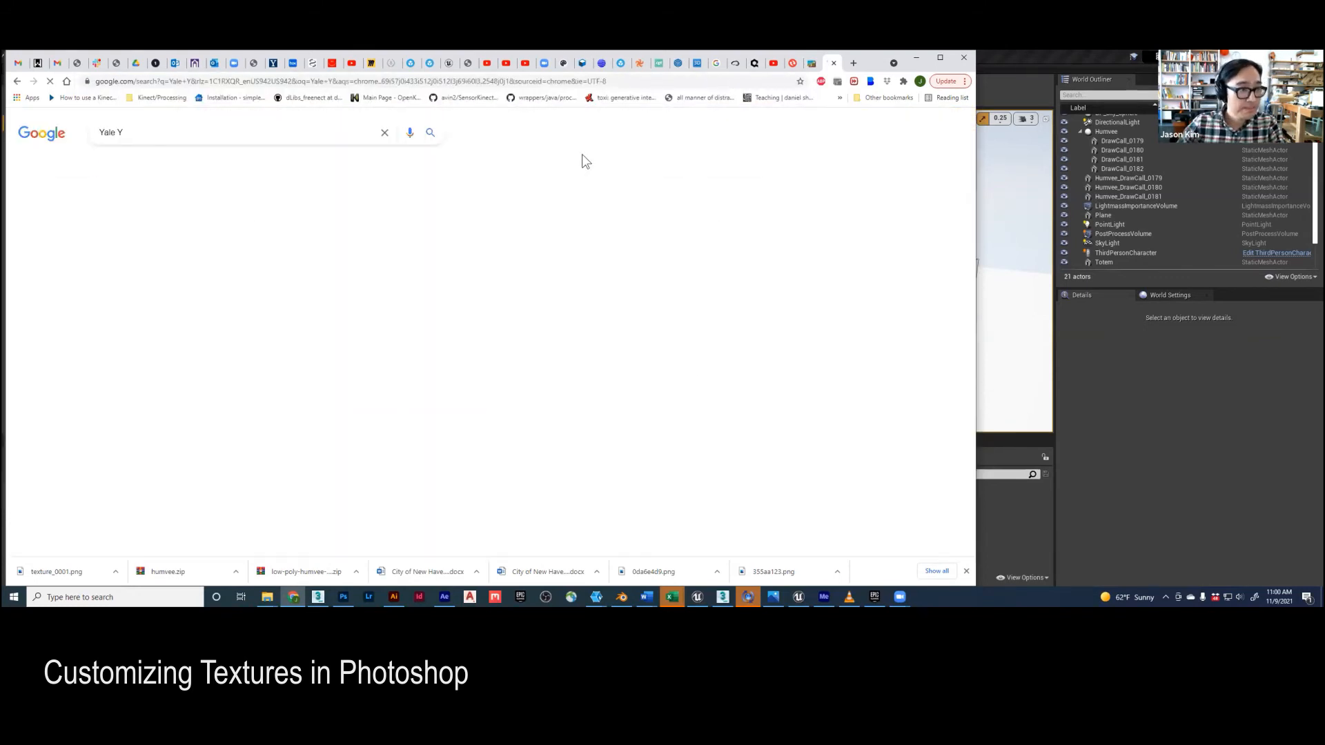
pyautogui.click(152, 166)
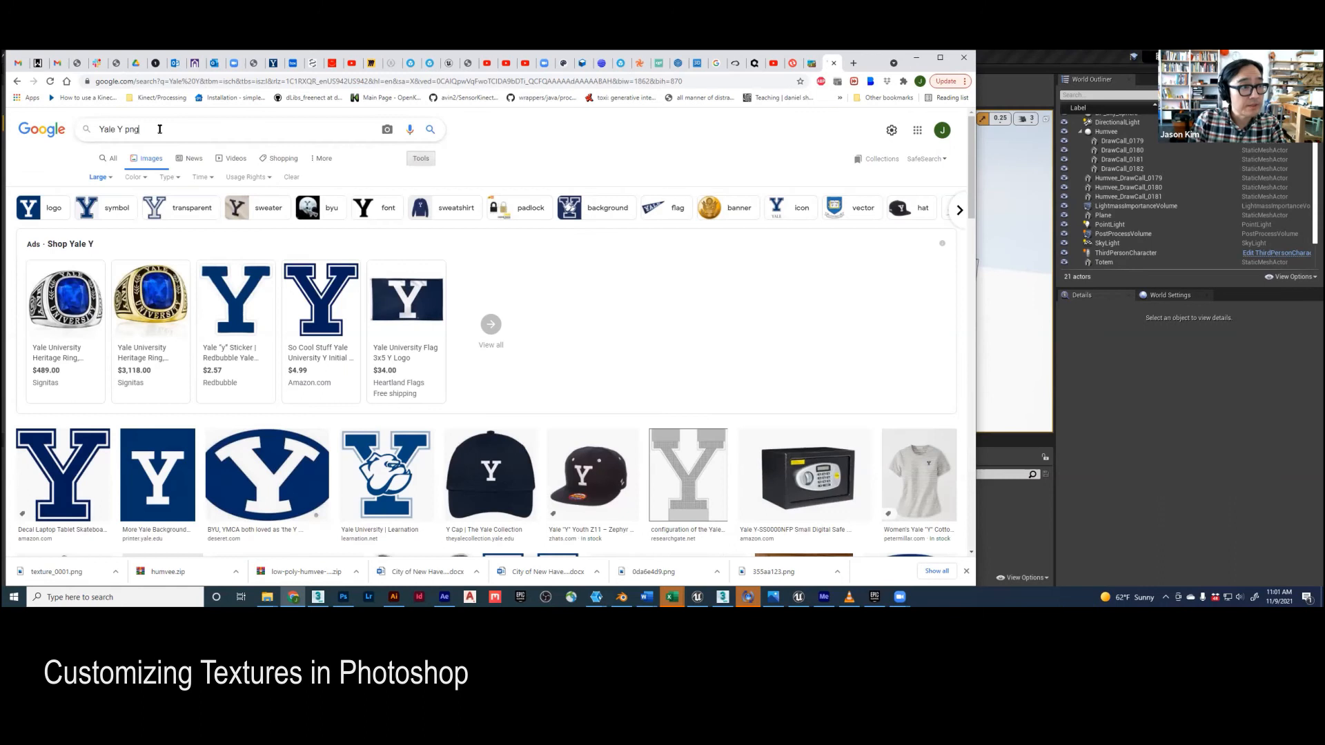
pyautogui.press('Return')
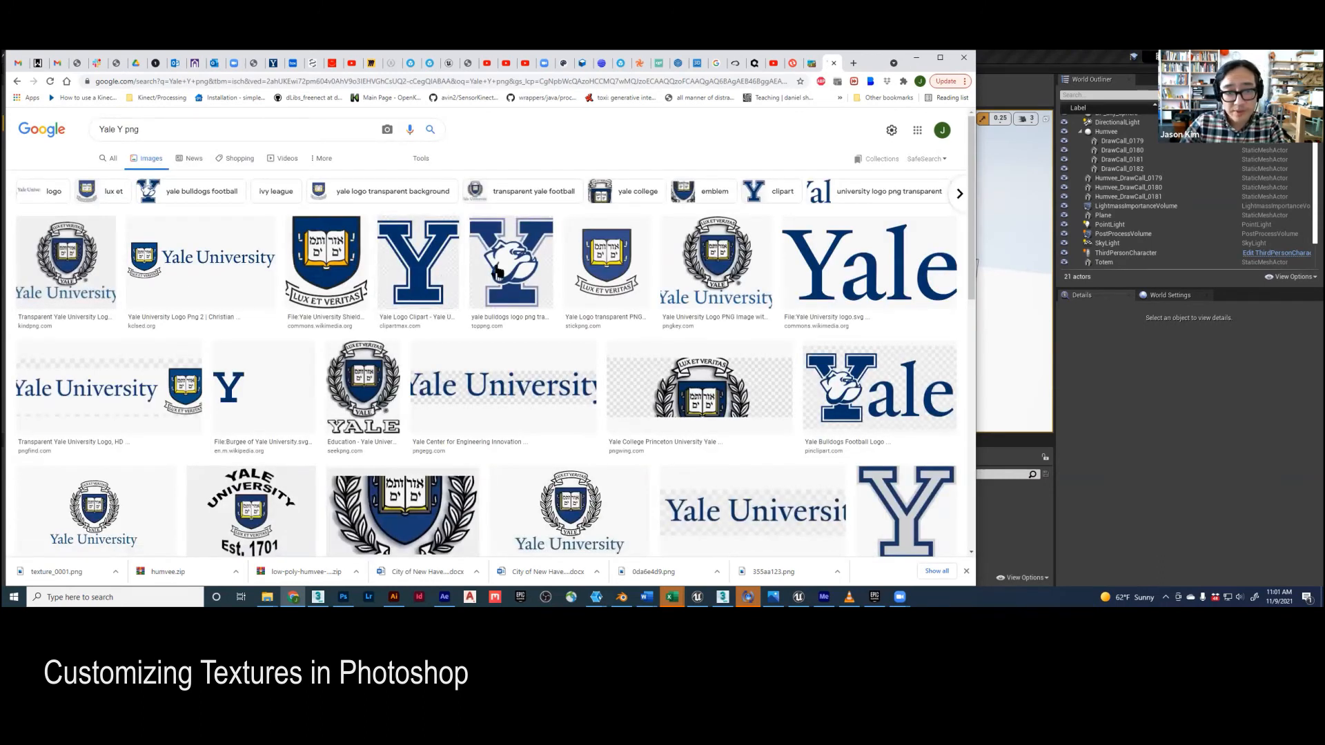
# - Open the preview of the transparent Yale bulldogs logo and start saving the image to disk
pyautogui.click(519, 271)
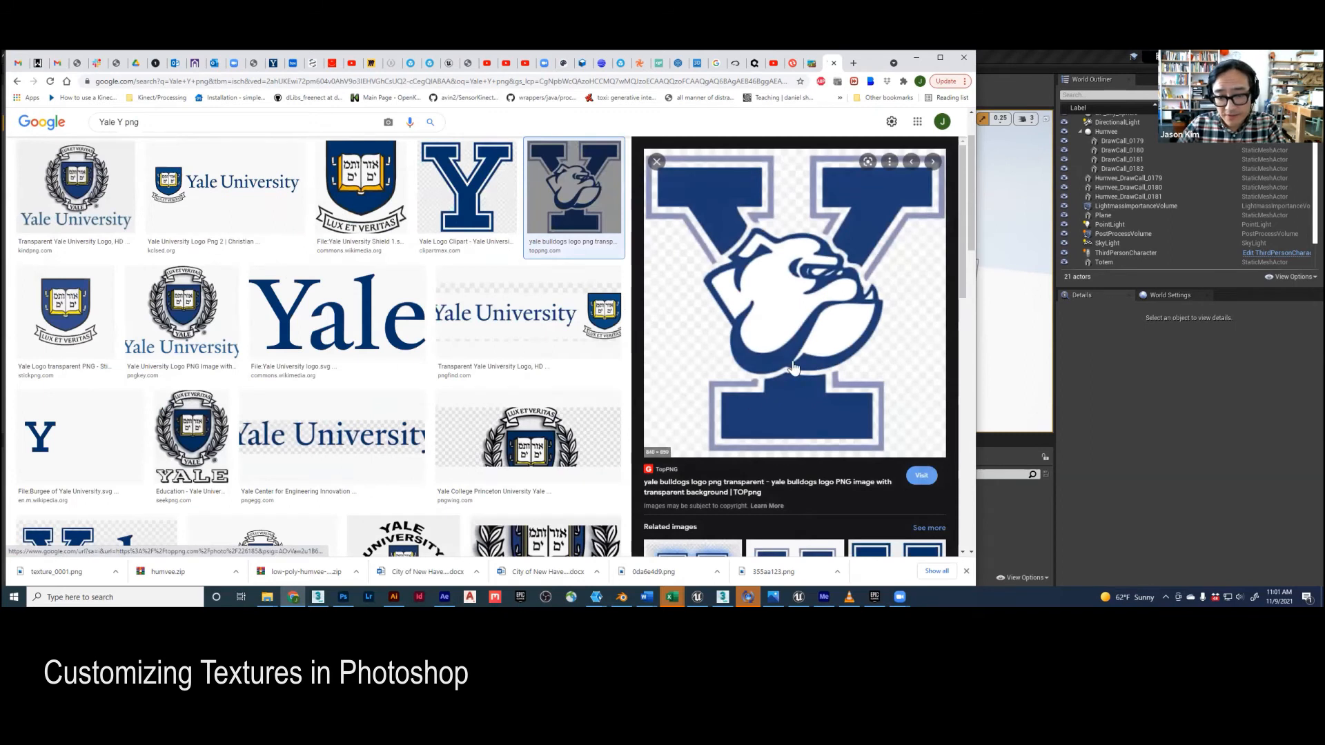
pyautogui.scroll(-2, 759, 342)
pyautogui.scroll(-1, 759, 341)
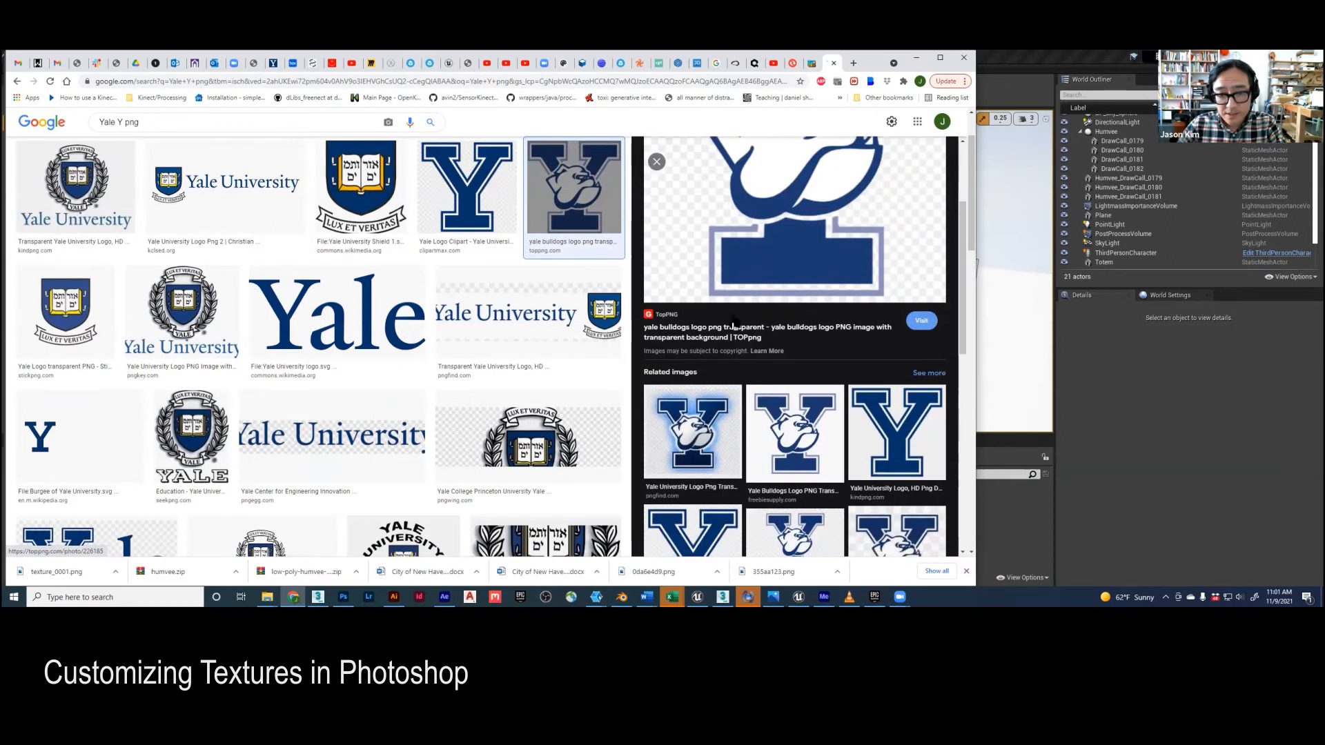
pyautogui.rightClick(710, 236)
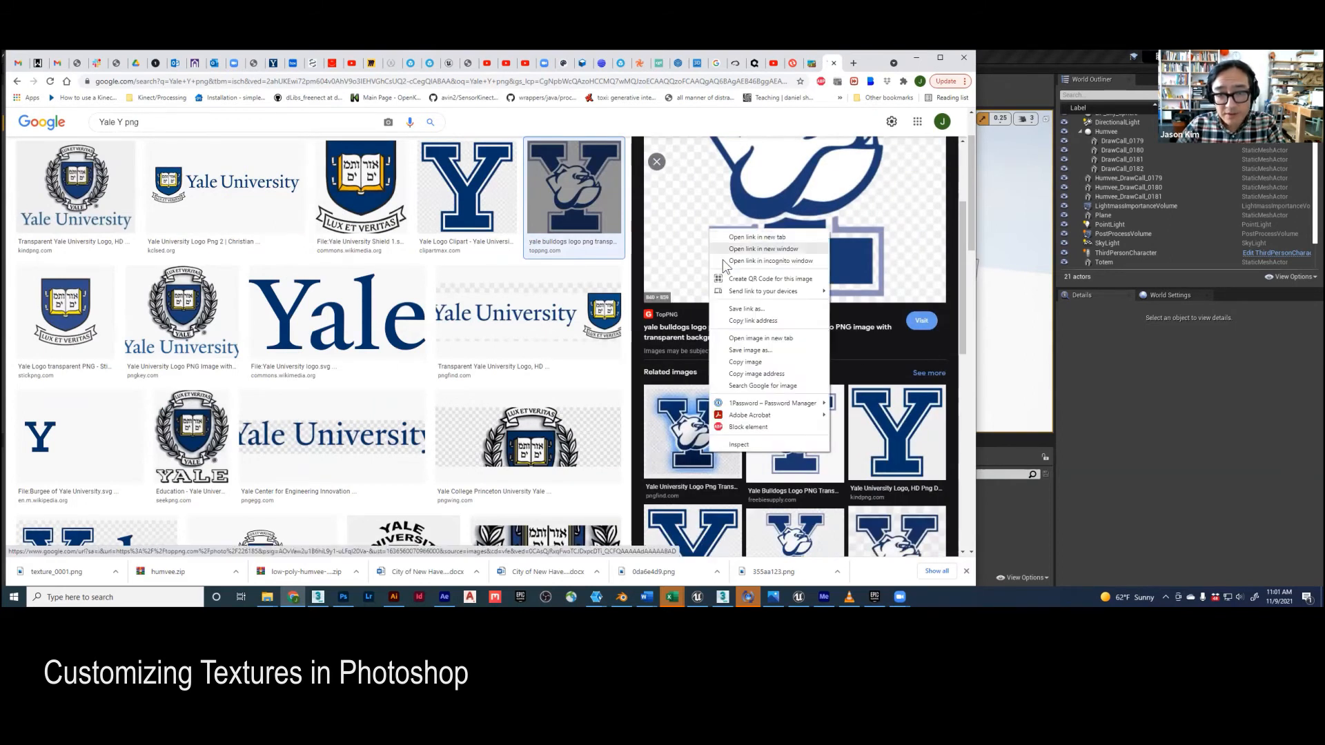
pyautogui.click(752, 351)
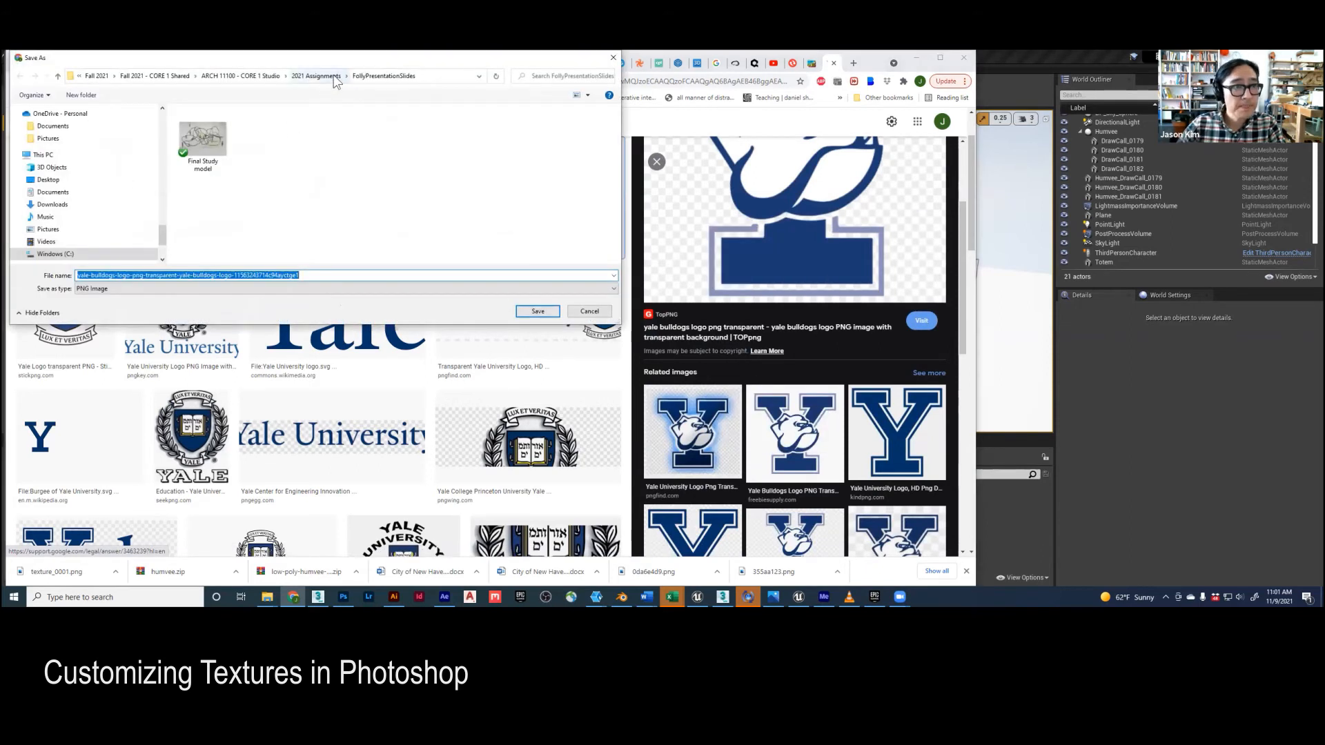
# - Browse the save location to the 1249a_Virtual_Futures folder inside _TEACHING and YALE
pyautogui.click(155, 75)
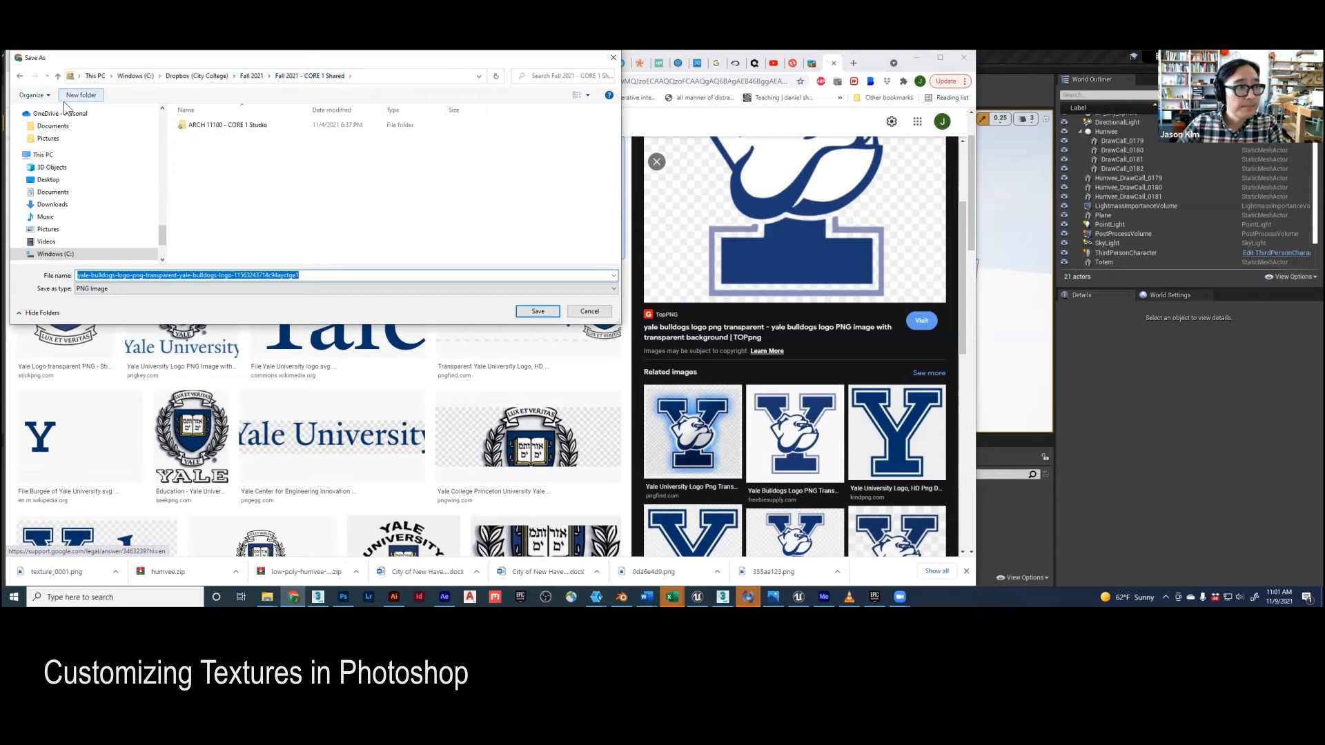
pyautogui.click(95, 76)
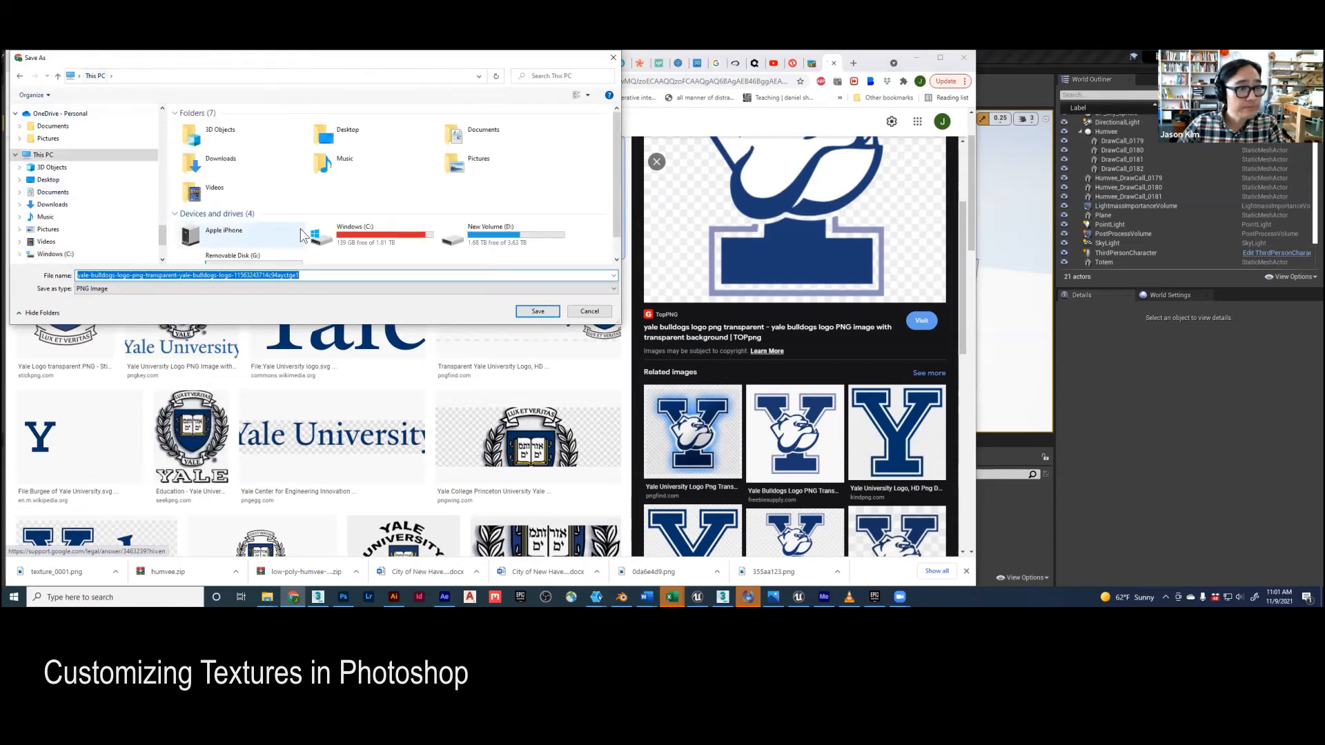
pyautogui.scroll(1, 297, 205)
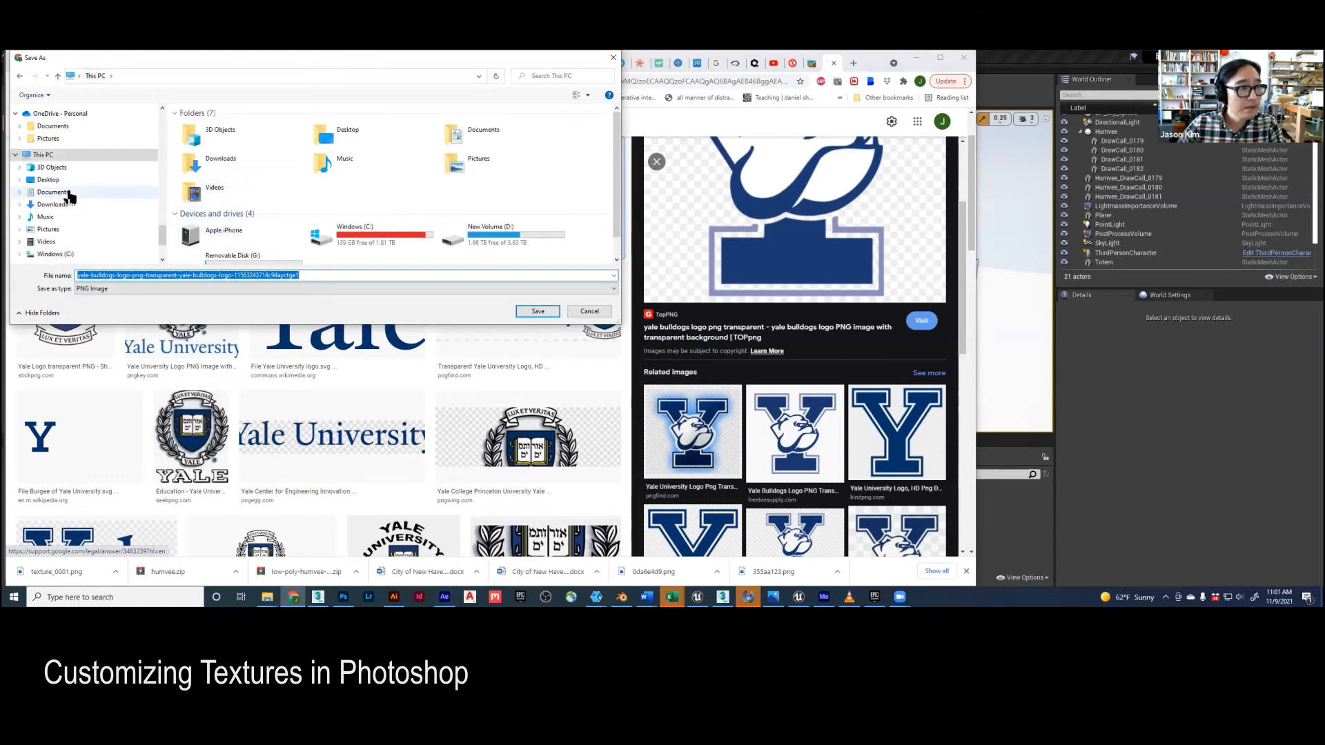
pyautogui.scroll(2, 64, 191)
pyautogui.scroll(6, 64, 192)
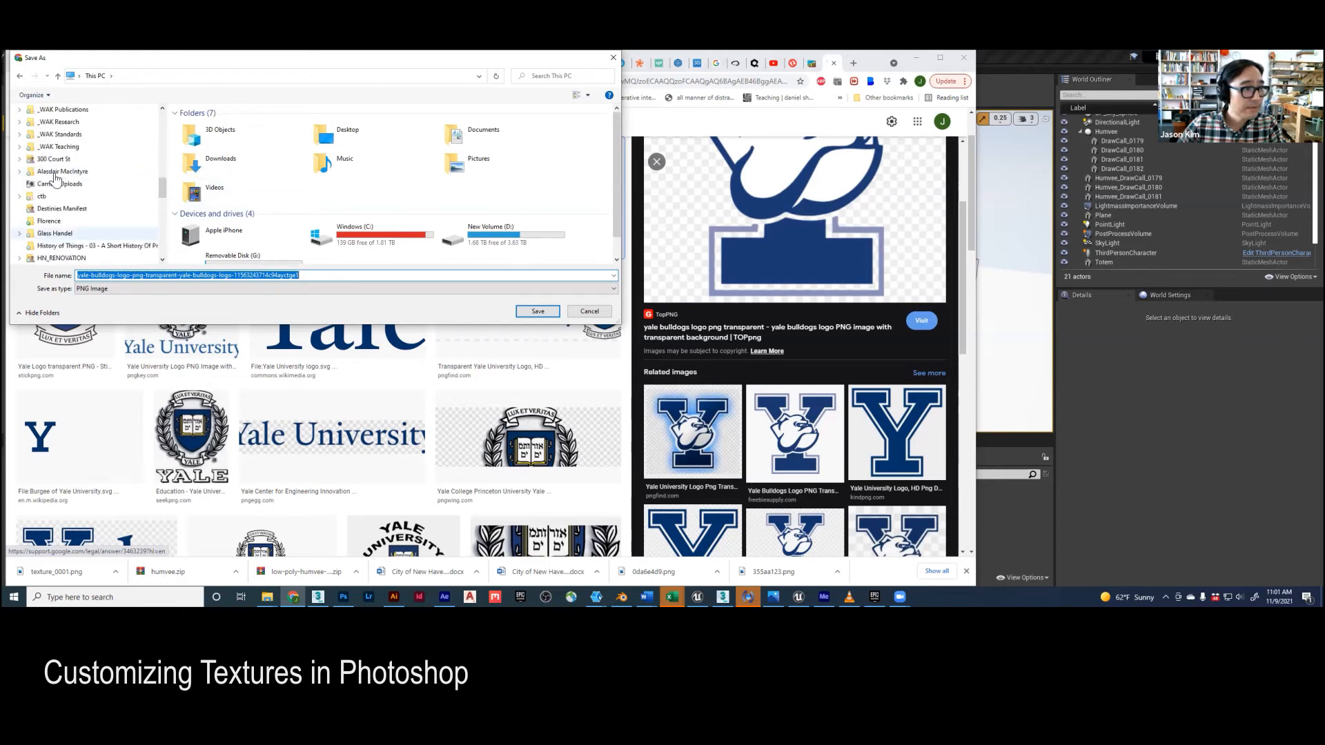
pyautogui.scroll(3, 55, 177)
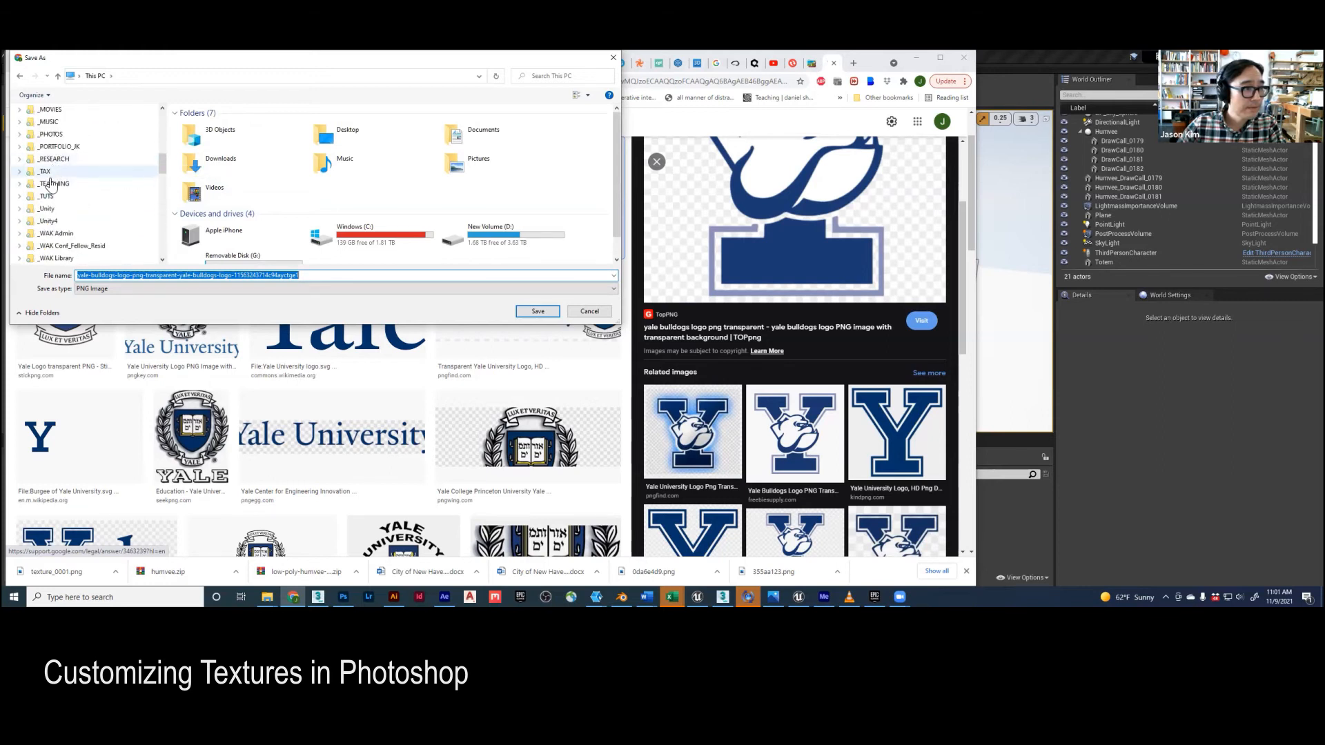
pyautogui.click(51, 183)
pyautogui.doubleClick(195, 158)
pyautogui.click(199, 137)
pyautogui.doubleClick(199, 137)
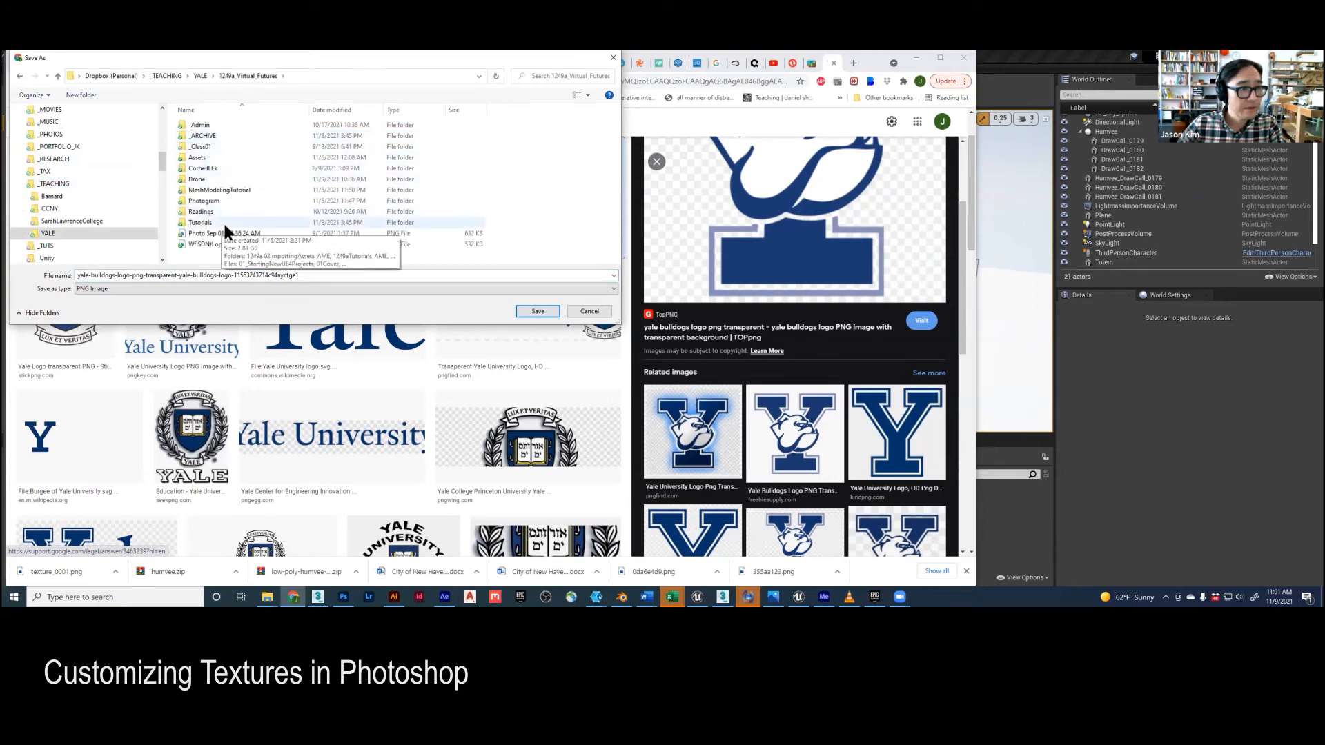
# - Set the save location to the PNGconver folder within Assets, Humvee and textures
pyautogui.doubleClick(197, 157)
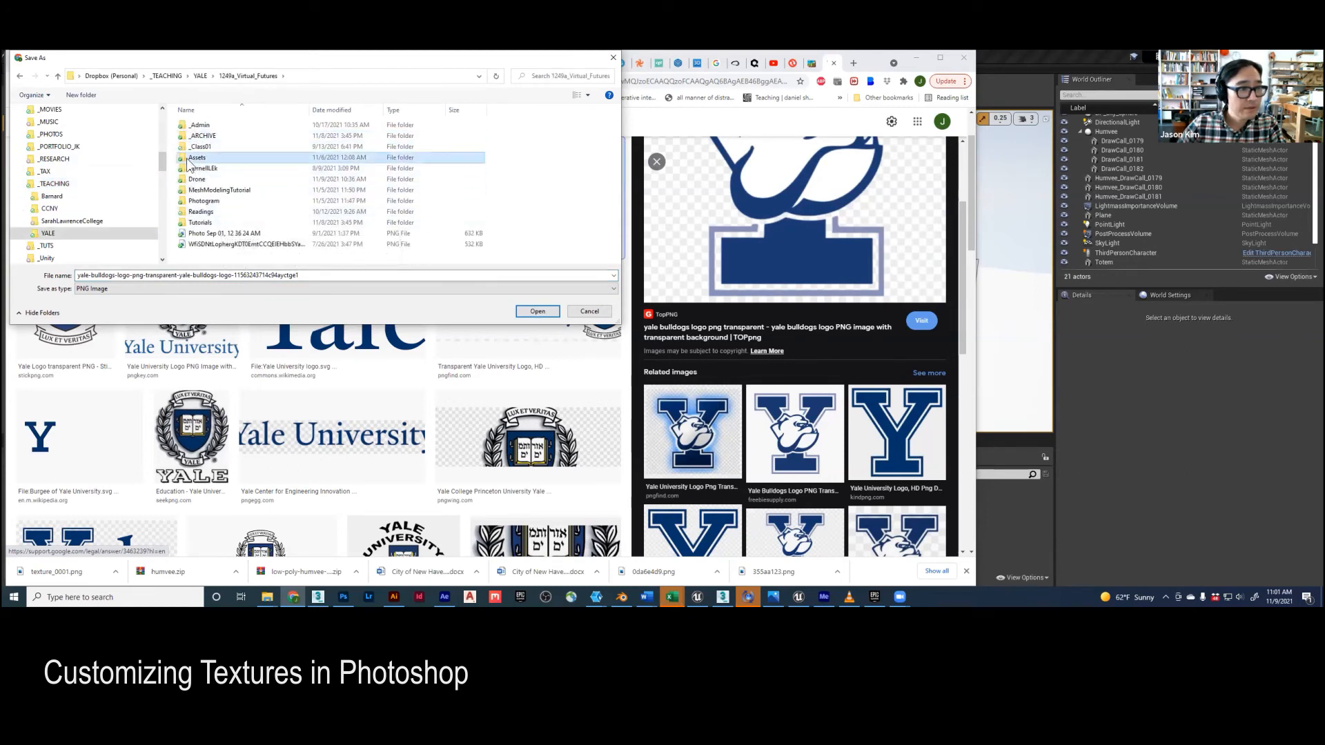
pyautogui.doubleClick(184, 126)
pyautogui.click(184, 126)
pyautogui.doubleClick(183, 127)
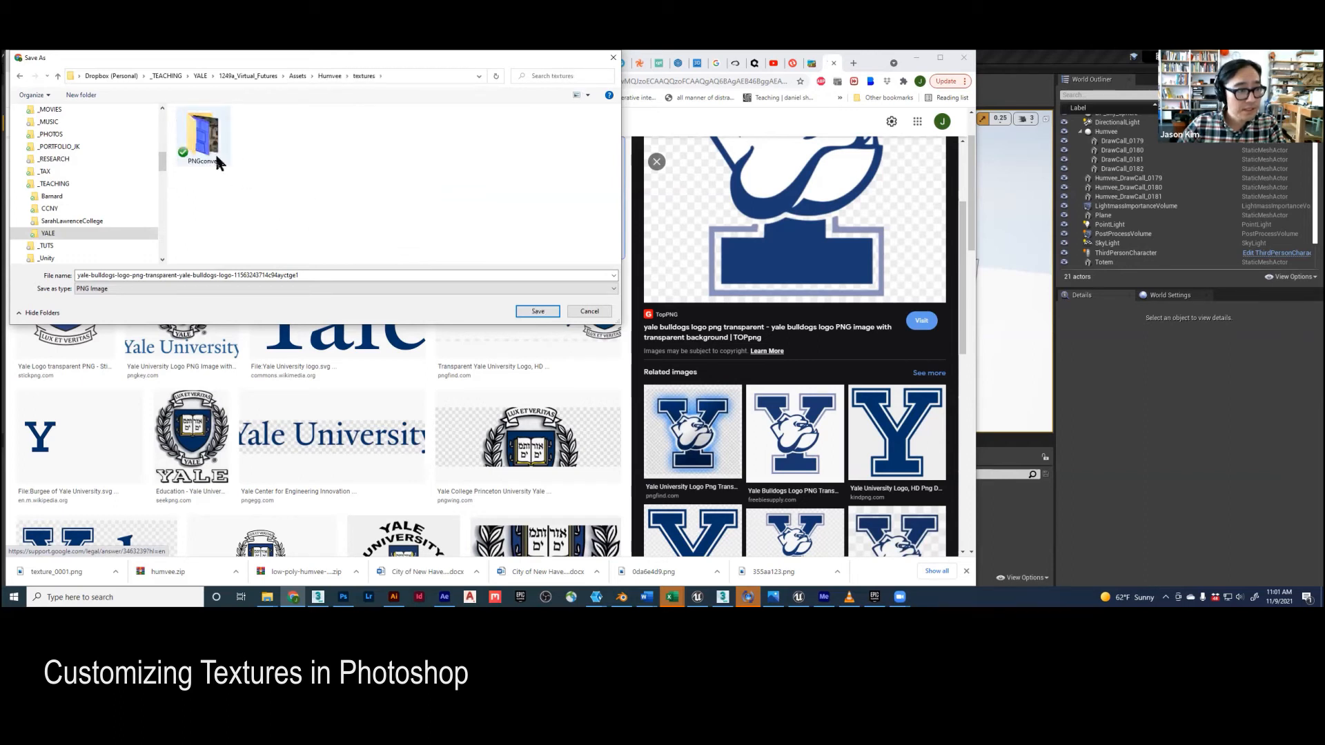
pyautogui.doubleClick(202, 136)
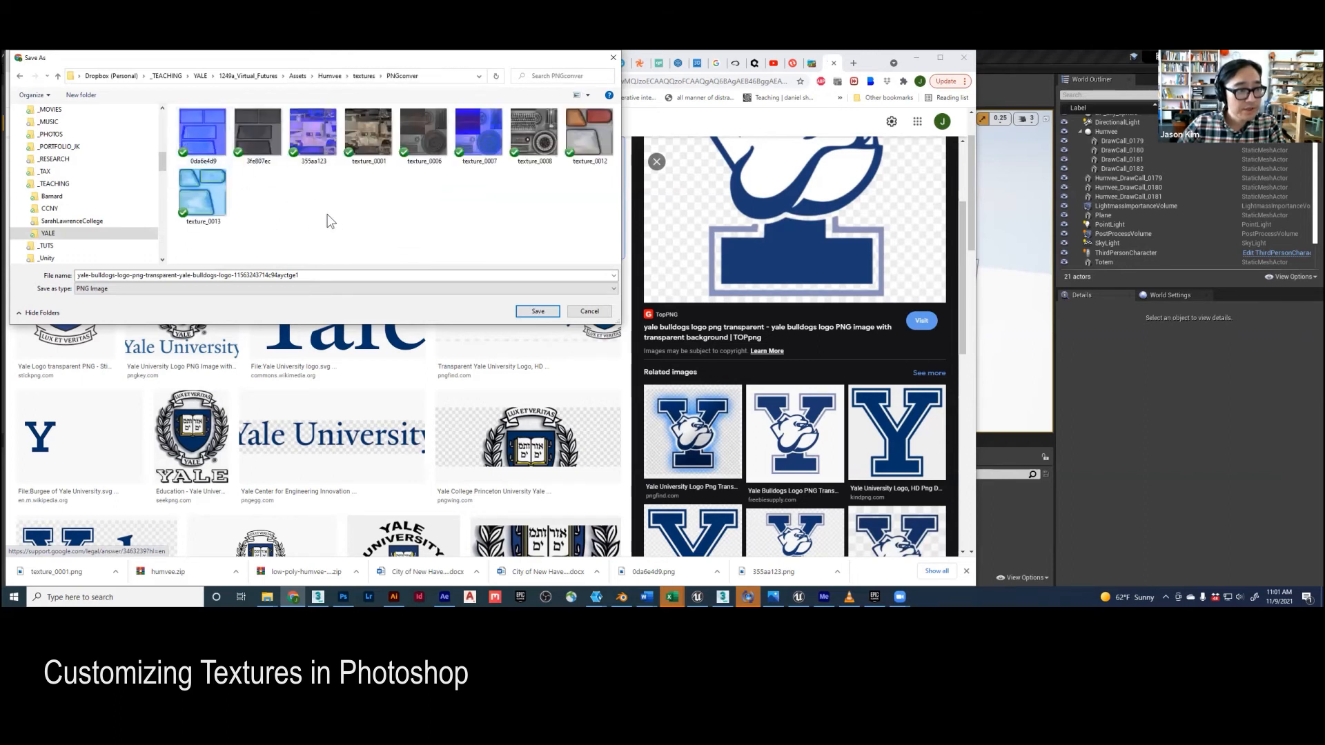
# - Save the Yale bulldogs logo to the PNGconver folder and open the saved file in Photoshop as its own document
pyautogui.click(541, 312)
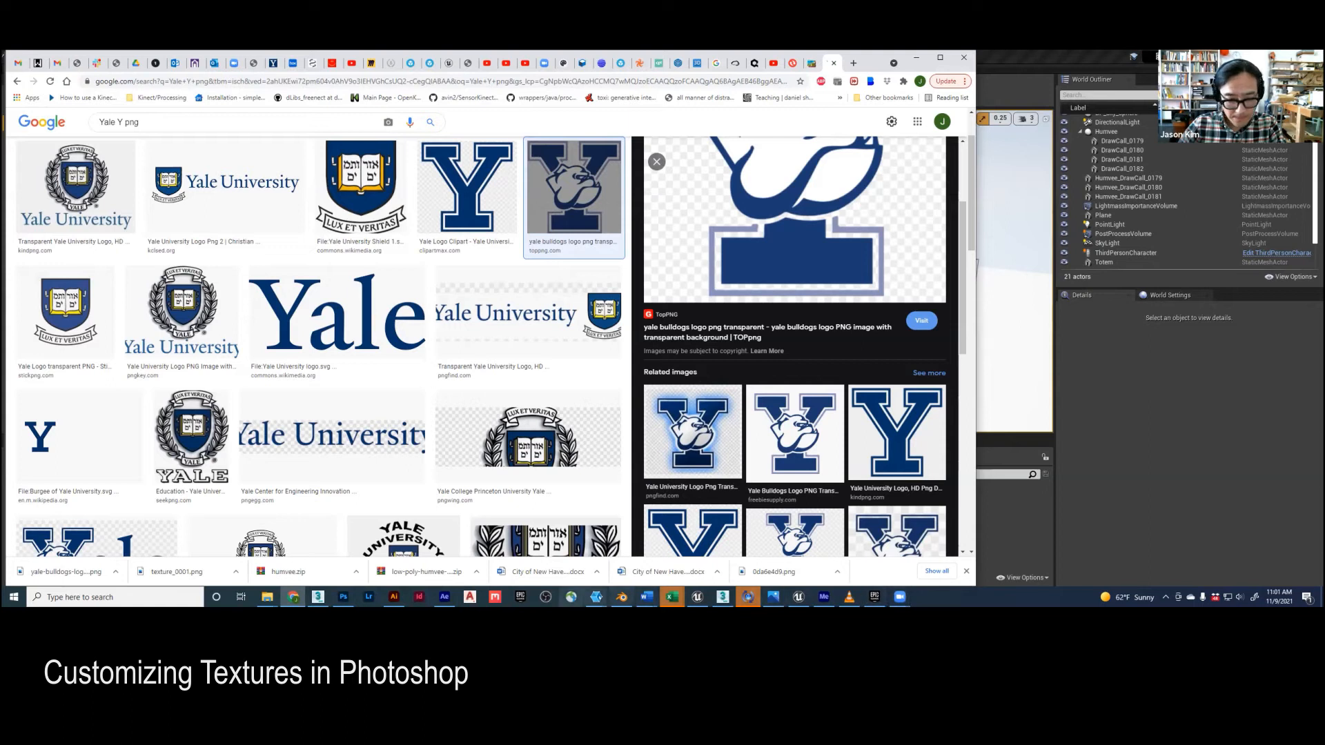
pyautogui.click(343, 596)
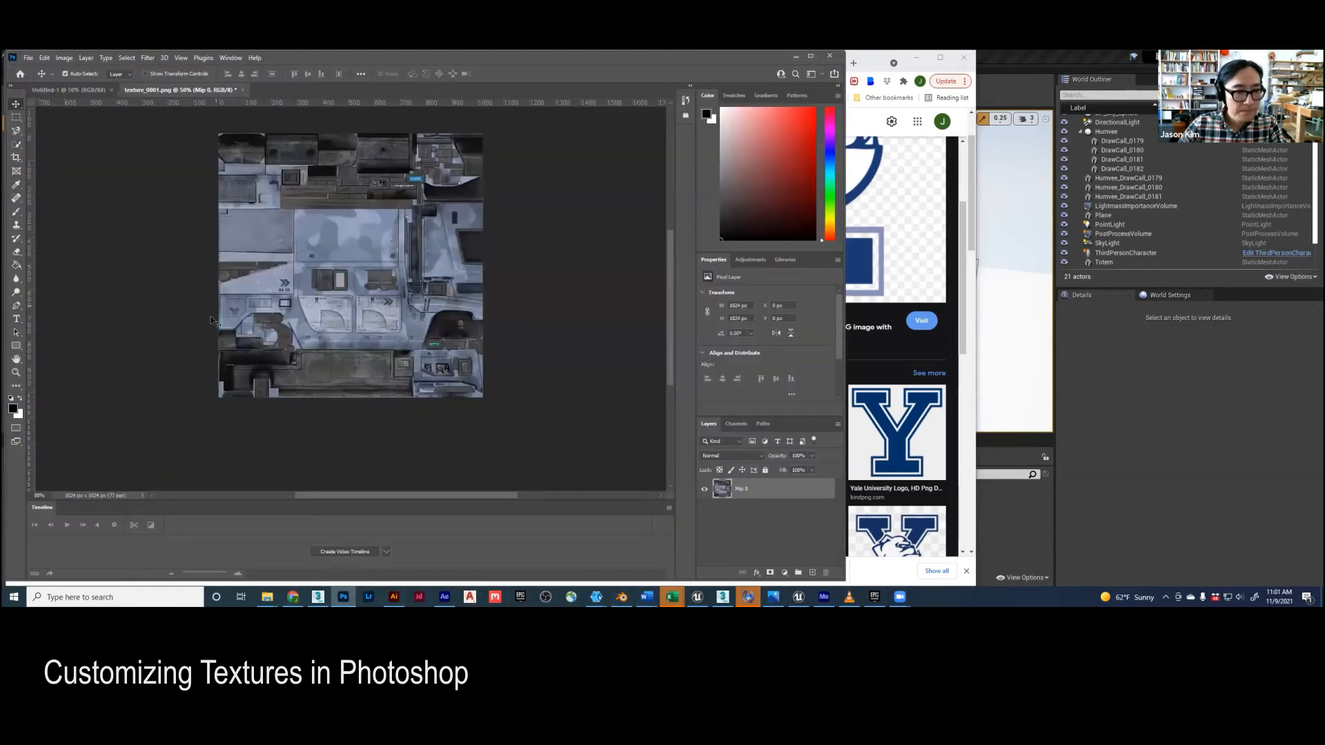
pyautogui.moveTo(267, 597)
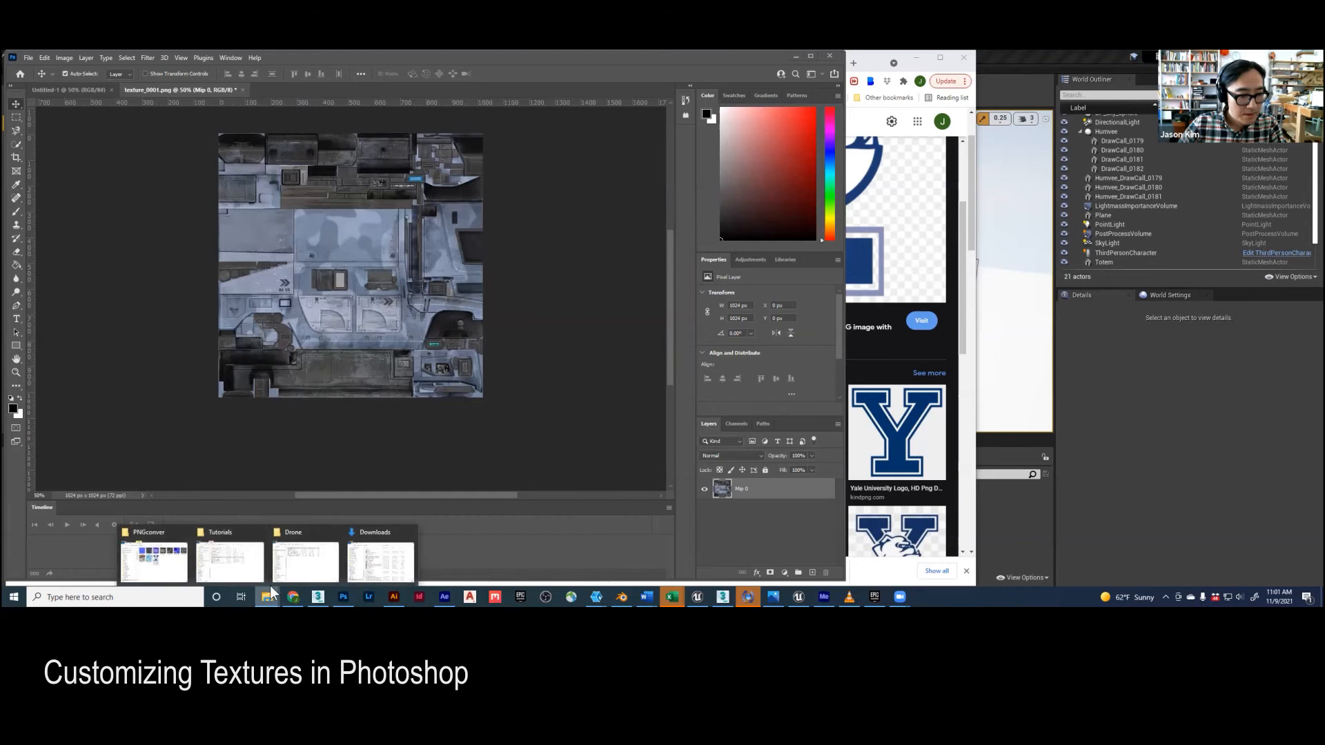
pyautogui.click(168, 573)
pyautogui.moveTo(358, 286); pyautogui.dragTo(345, 97)
# - Try to copy the entire logo image, background included, into the texture_0001.png document
pyautogui.hotkey('ctrl', 'a')
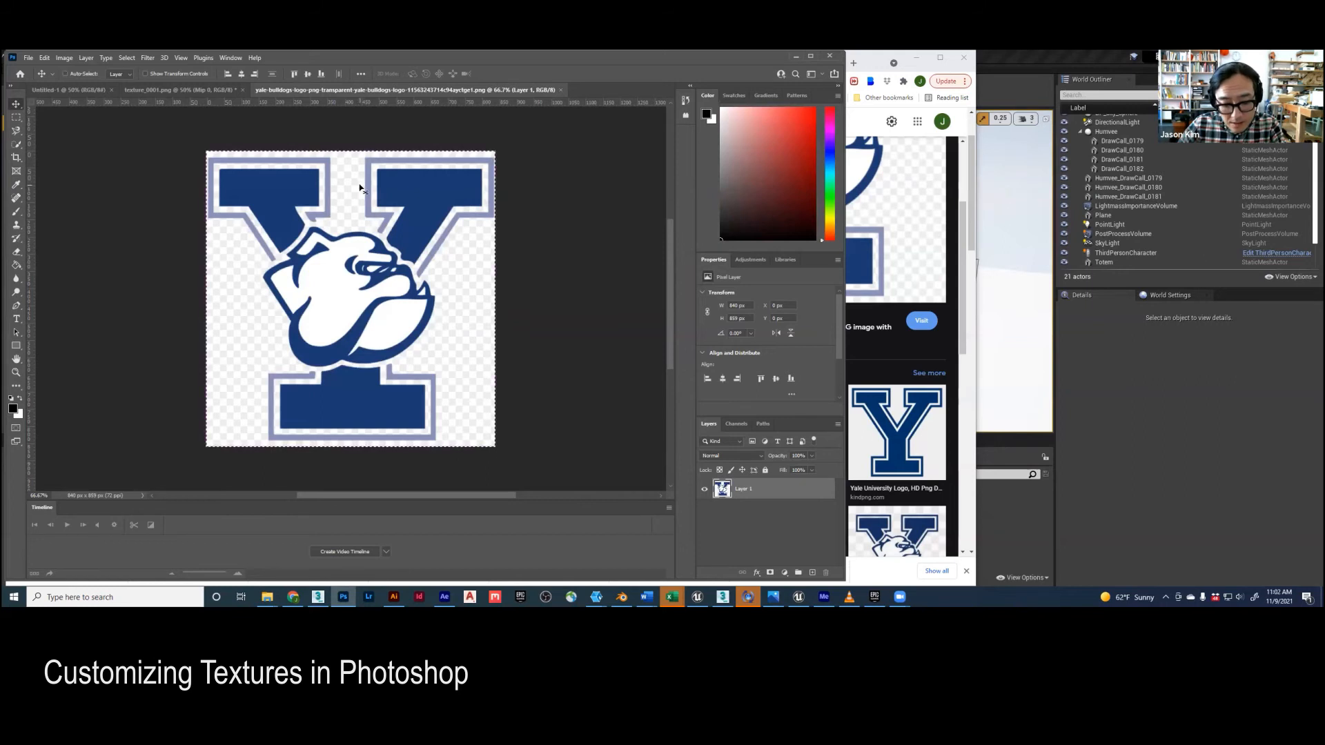
pyautogui.moveTo(359, 188); pyautogui.dragTo(345, 279)
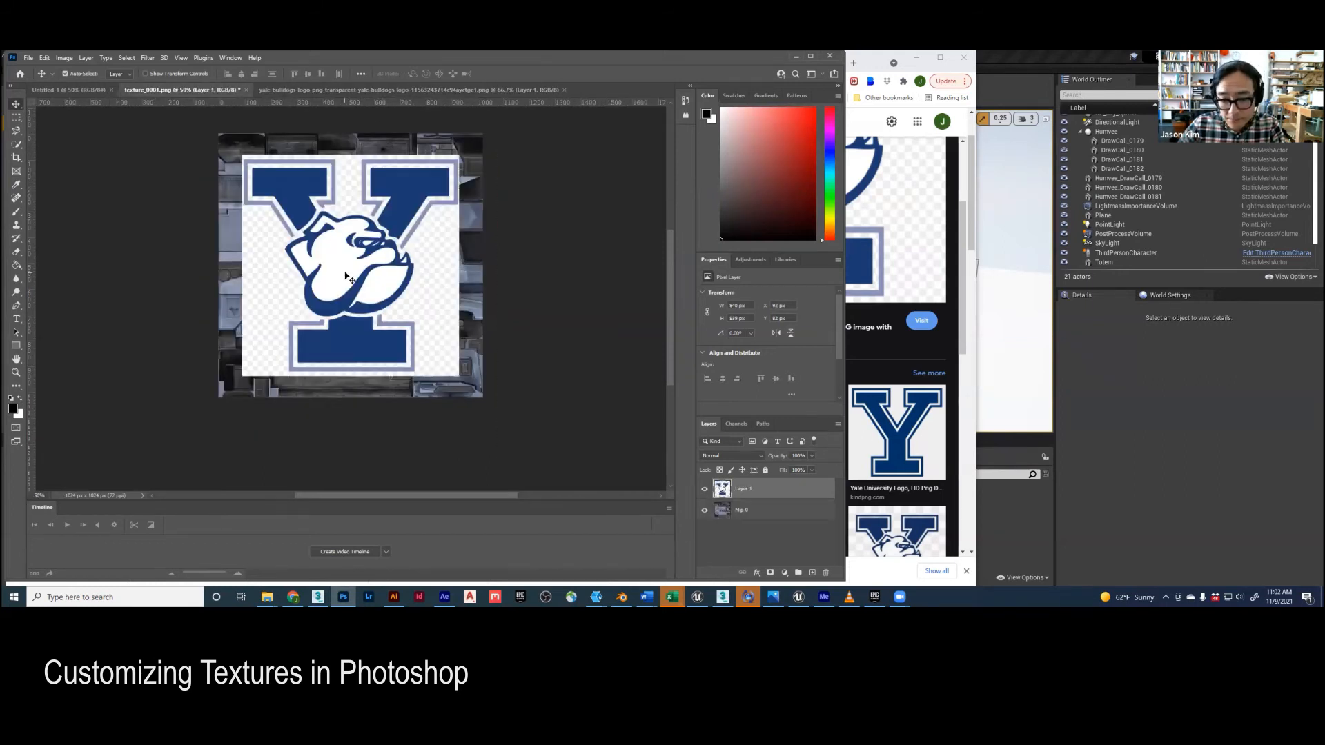
pyautogui.hotkey('ctrl', 'z')
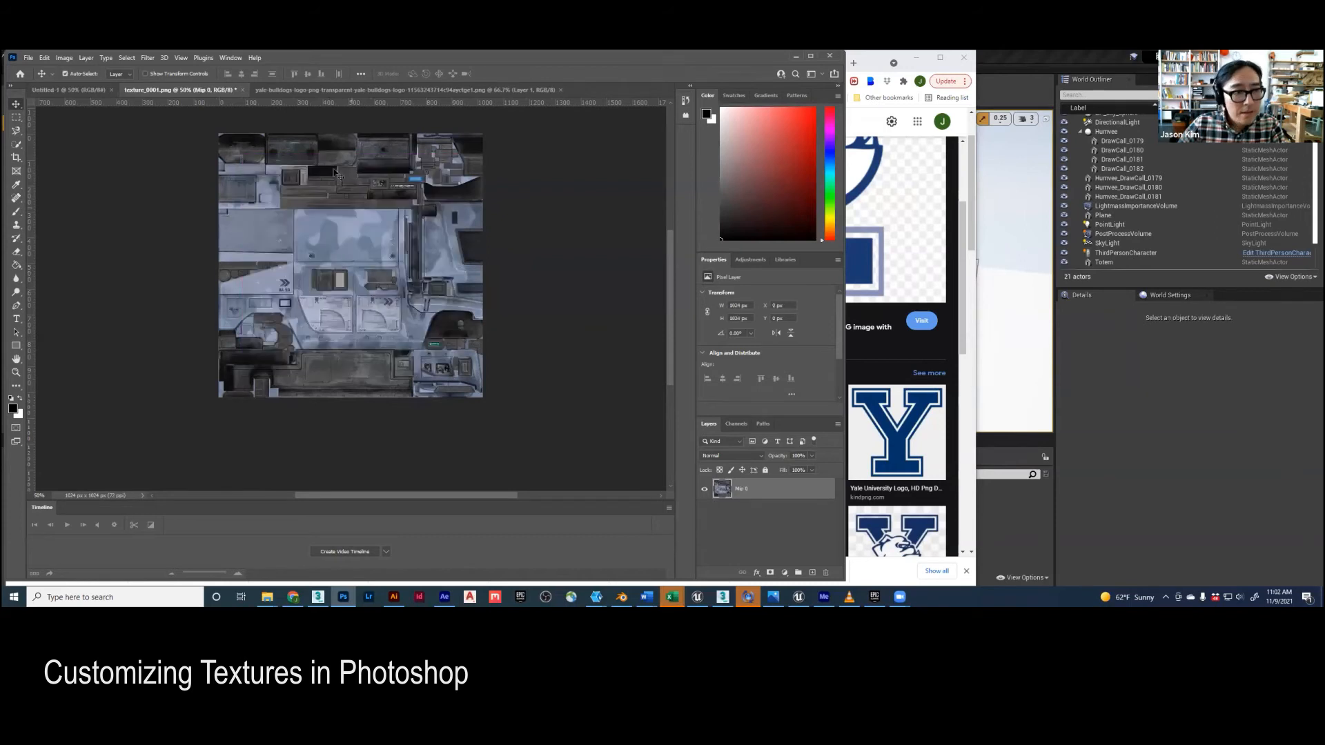
# - Return to the logo document, clear the selection and select the blue Y and bulldog areas with the Magic Wand tool
pyautogui.click(319, 91)
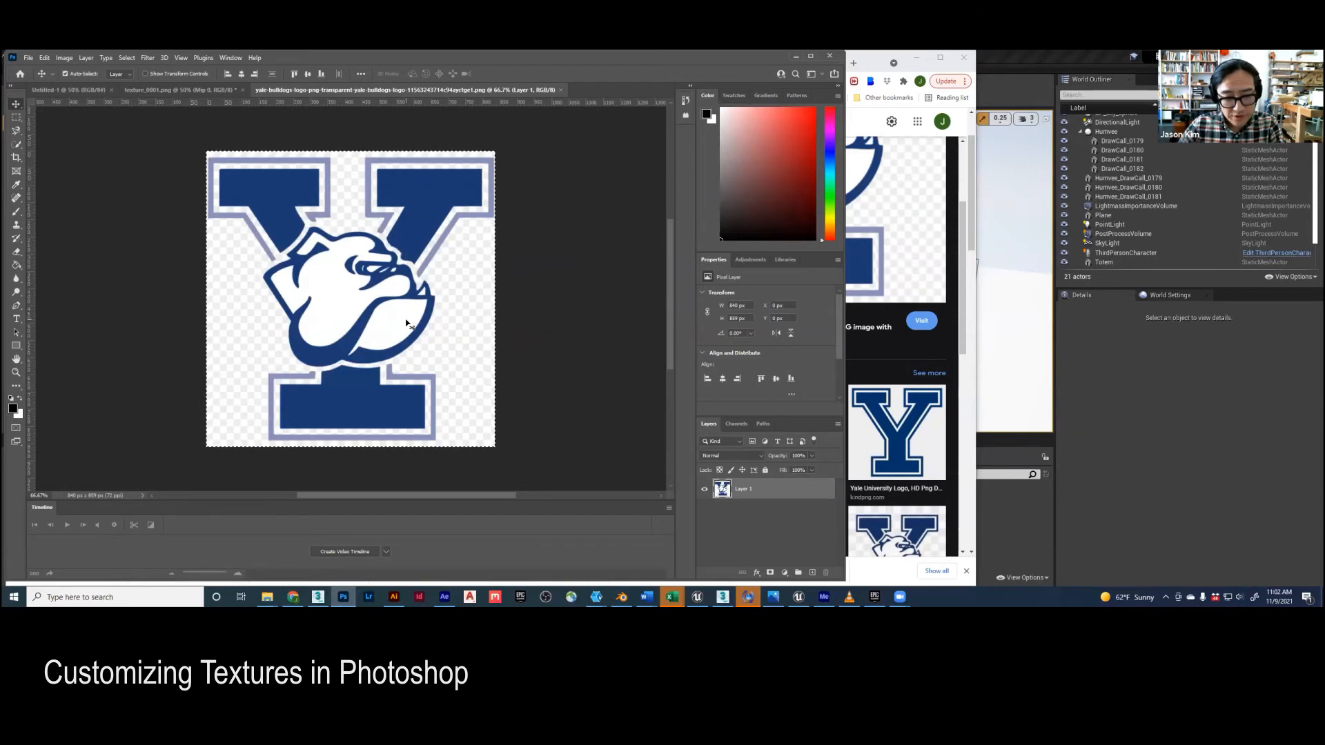
pyautogui.press('m')
pyautogui.click(365, 299)
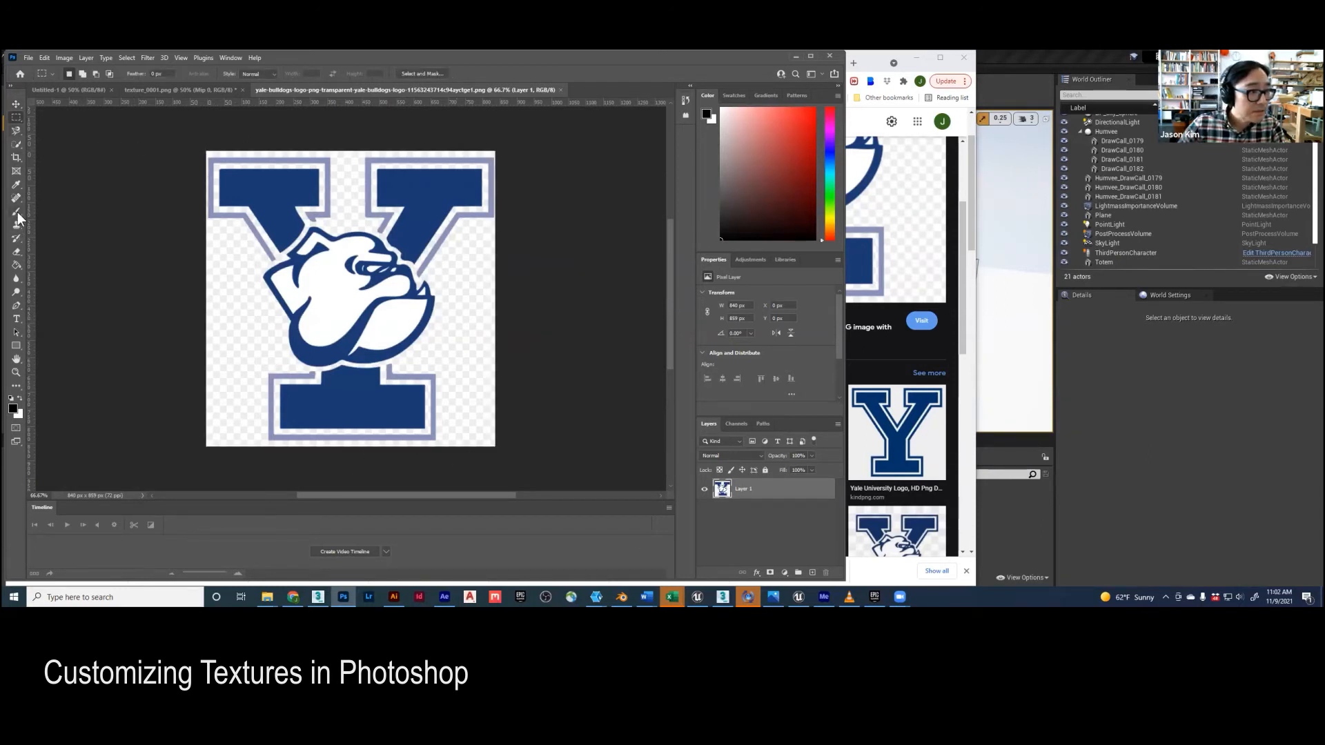
pyautogui.click(18, 133)
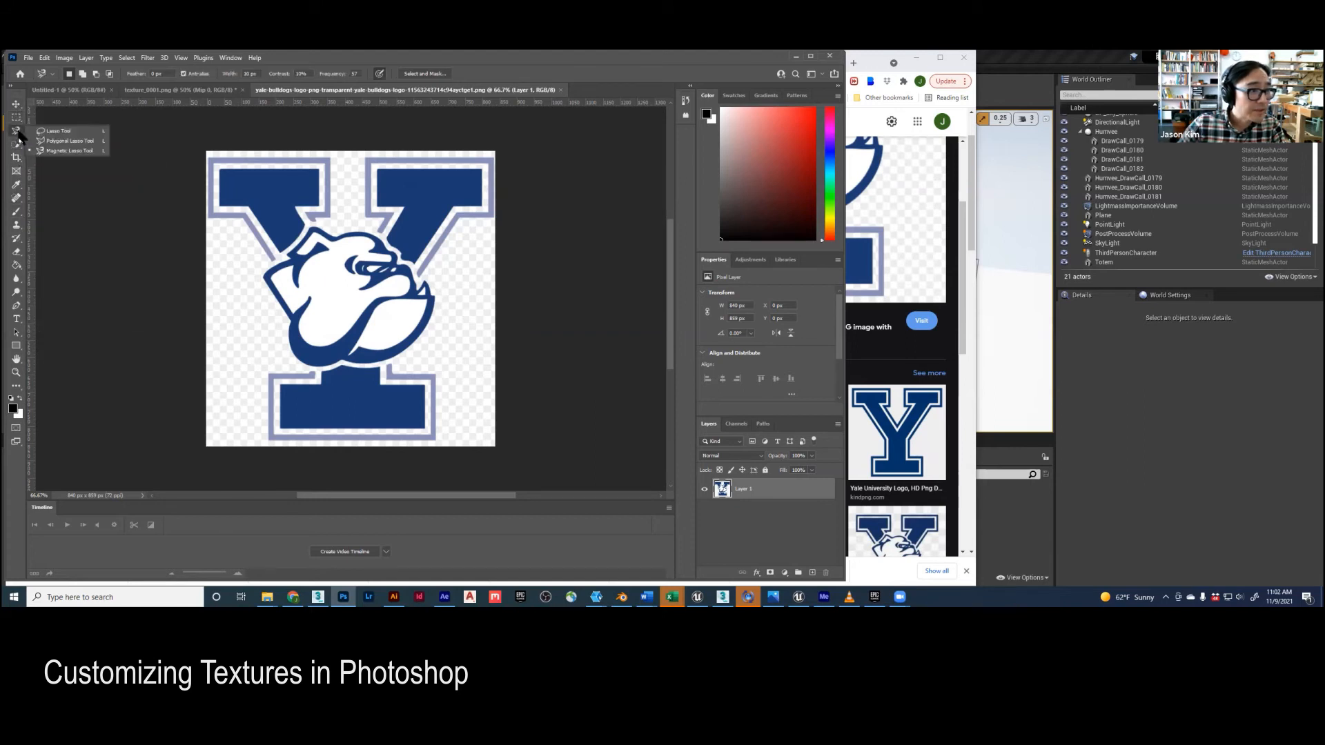
pyautogui.click(18, 145)
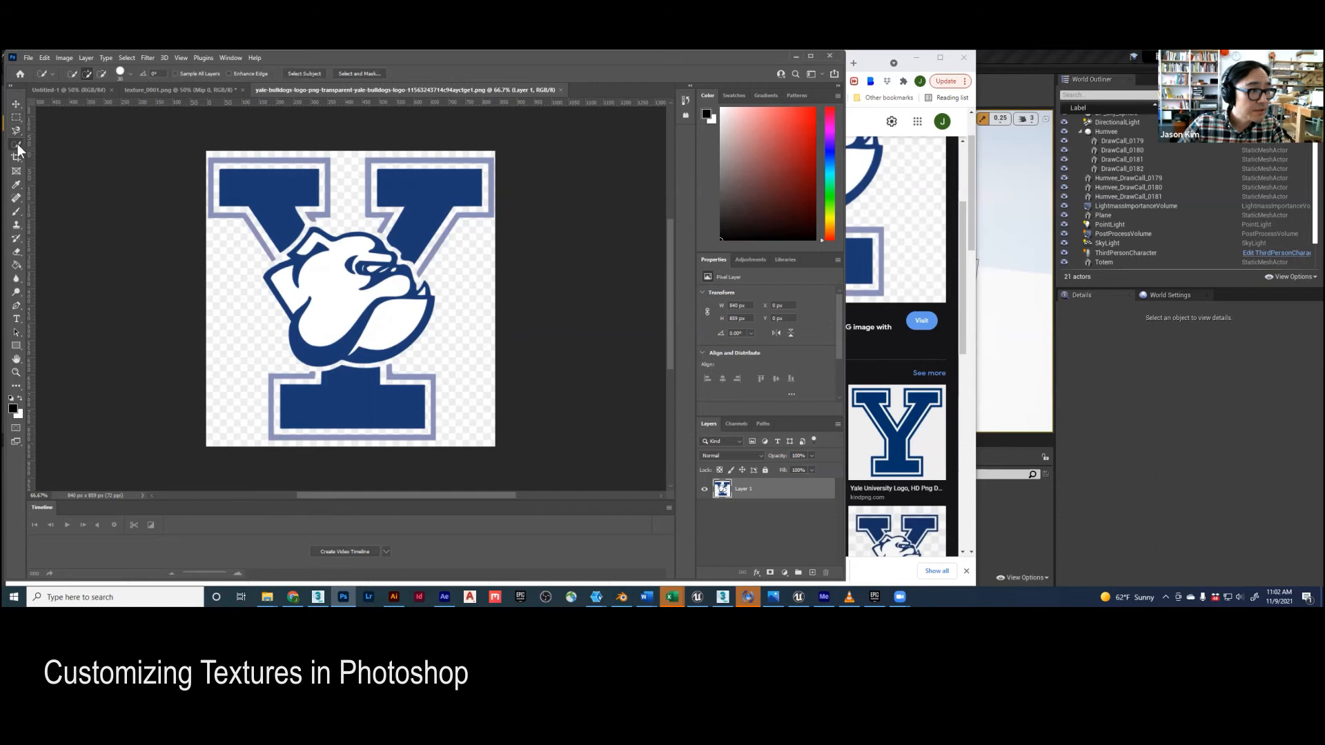
pyautogui.click(65, 163)
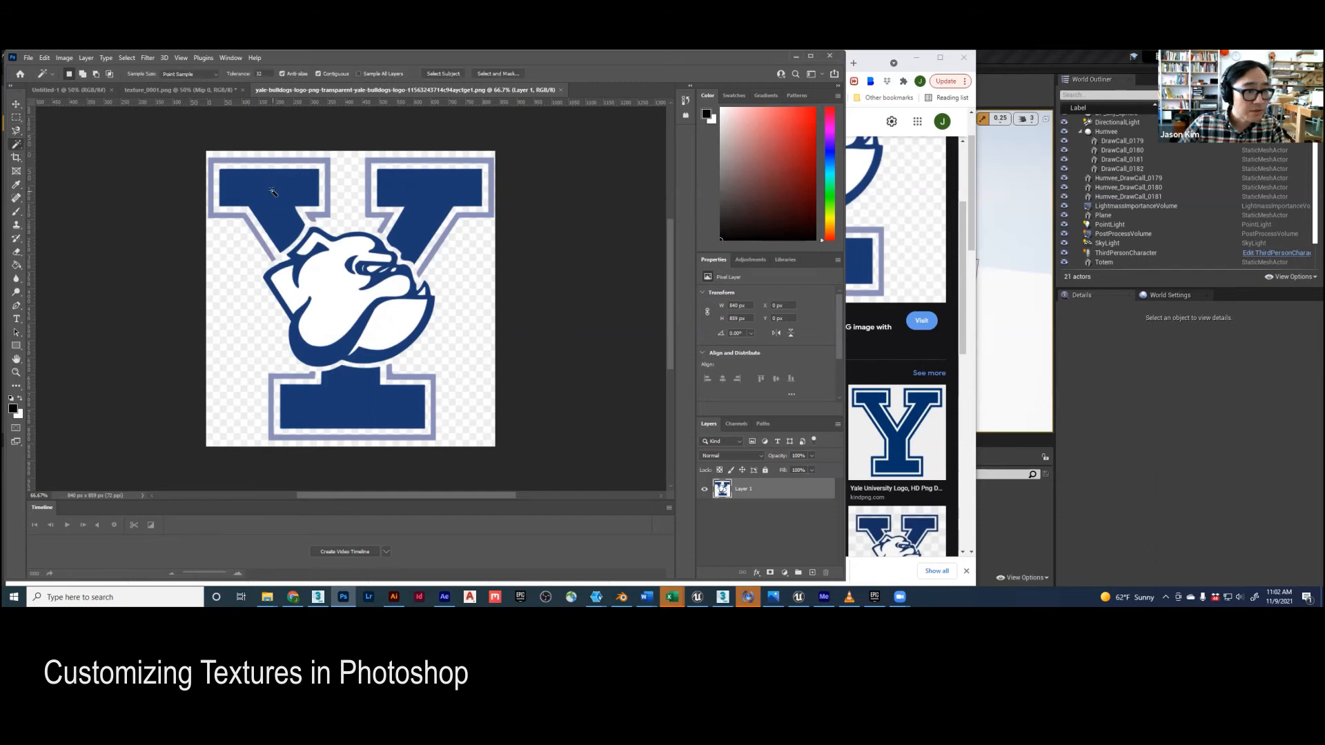
pyautogui.keyDown('shift'); pyautogui.click(431, 199); pyautogui.keyUp('shift')
pyautogui.keyDown('shift'); pyautogui.click(350, 262); pyautogui.keyUp('shift')
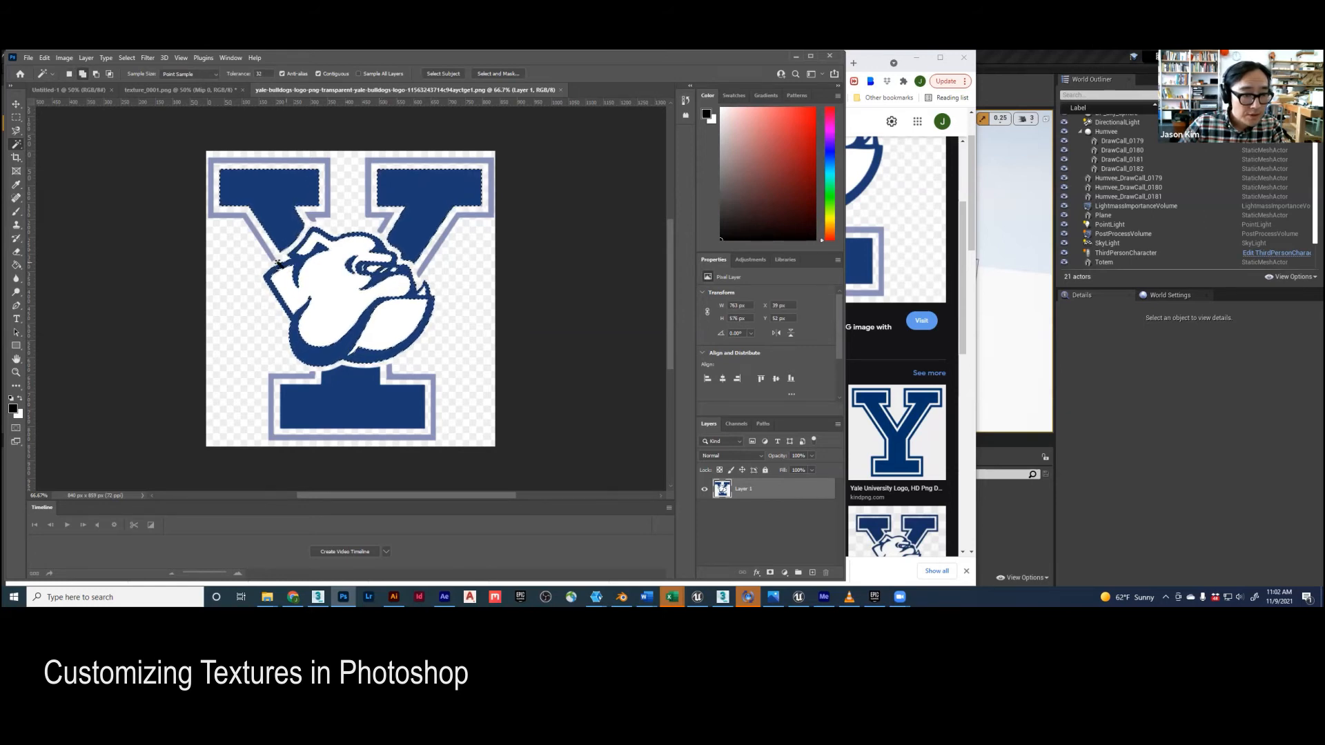
pyautogui.keyDown('shift'); pyautogui.click(353, 410); pyautogui.keyUp('shift')
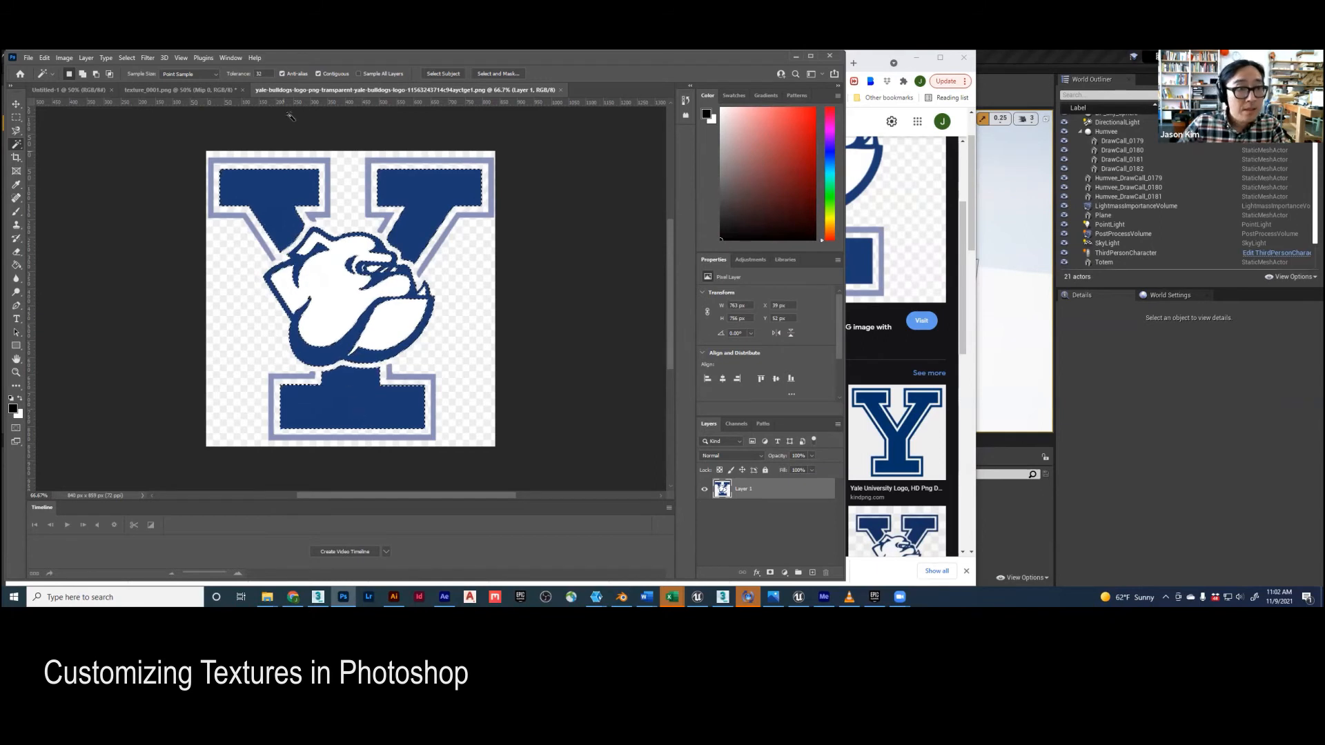
# - Paste the selected blue logo into texture_0001.png and scale it down to about 14% near the door panels
pyautogui.click(176, 90)
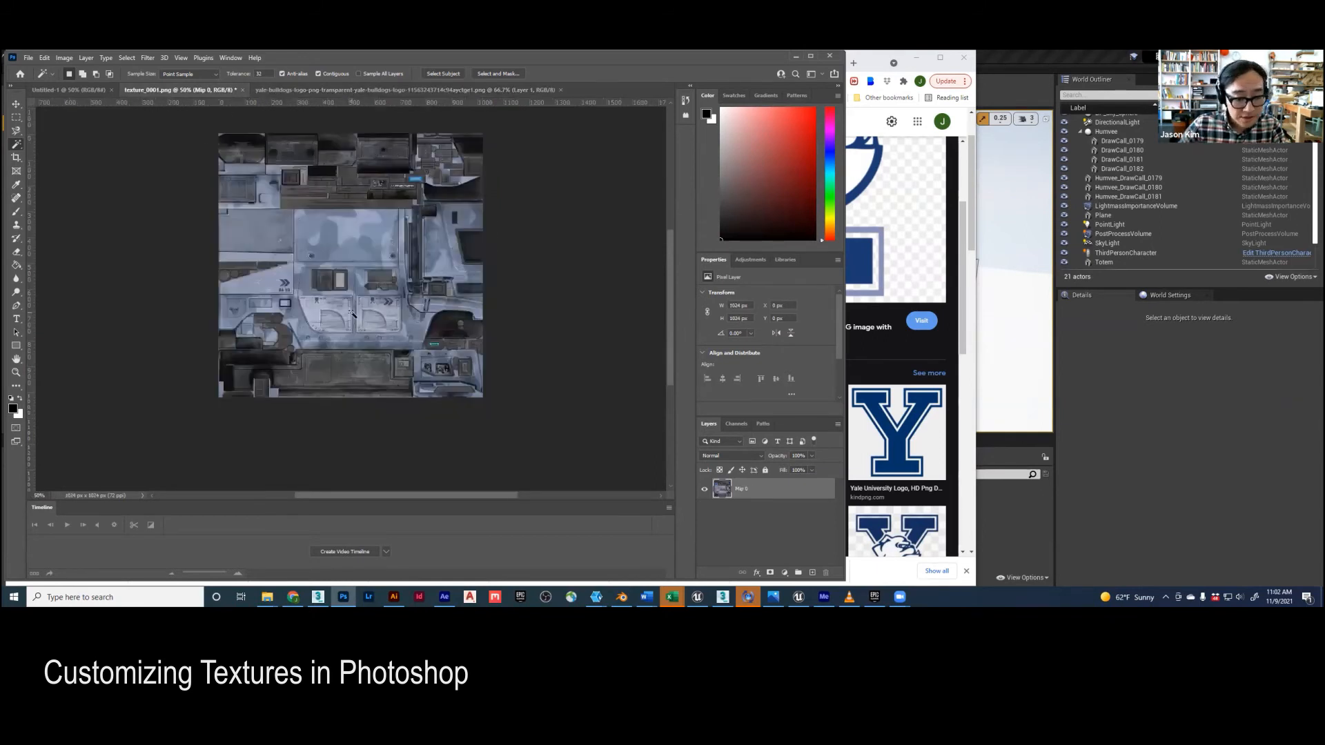
pyautogui.hotkey('ctrl', 'v')
pyautogui.hotkey('ctrl', 't')
pyautogui.moveTo(252, 168); pyautogui.dragTo(429, 337)
pyautogui.hotkey('ctrl', '+')
pyautogui.hotkey('ctrl', '+')
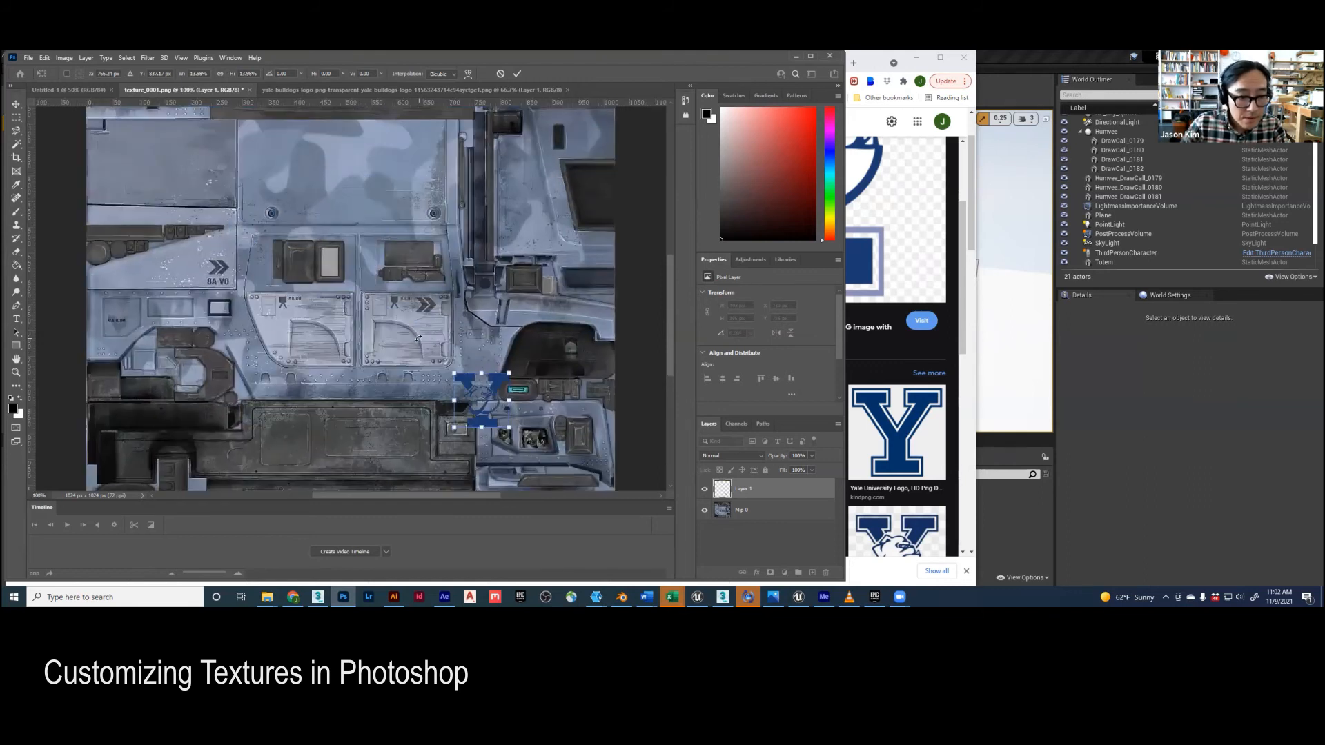
# - Move the logo onto the lower panel of the AR.91 door and scale it to about 11%, roughly 84 px wide
pyautogui.moveTo(465, 387); pyautogui.dragTo(392, 317)
pyautogui.hotkey('ctrl', '+')
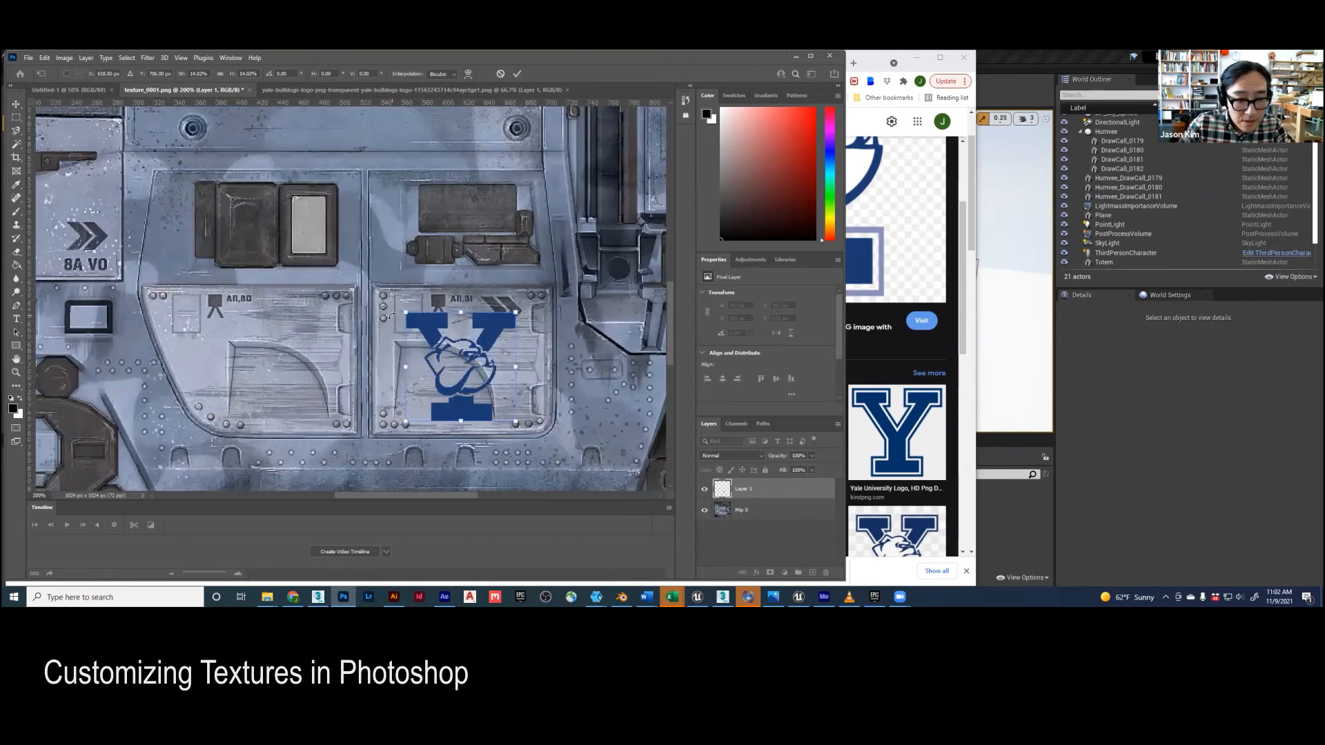
pyautogui.moveTo(515, 312); pyautogui.dragTo(493, 336)
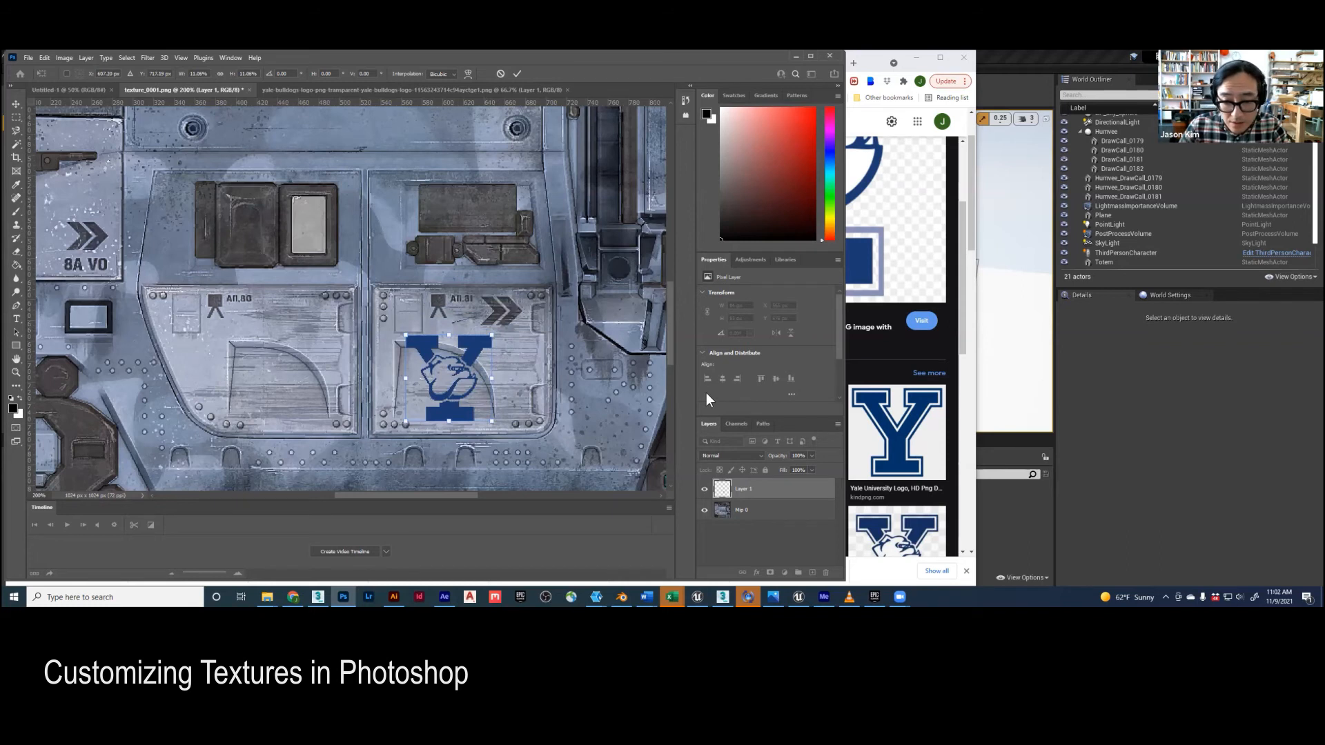
pyautogui.press('Return')
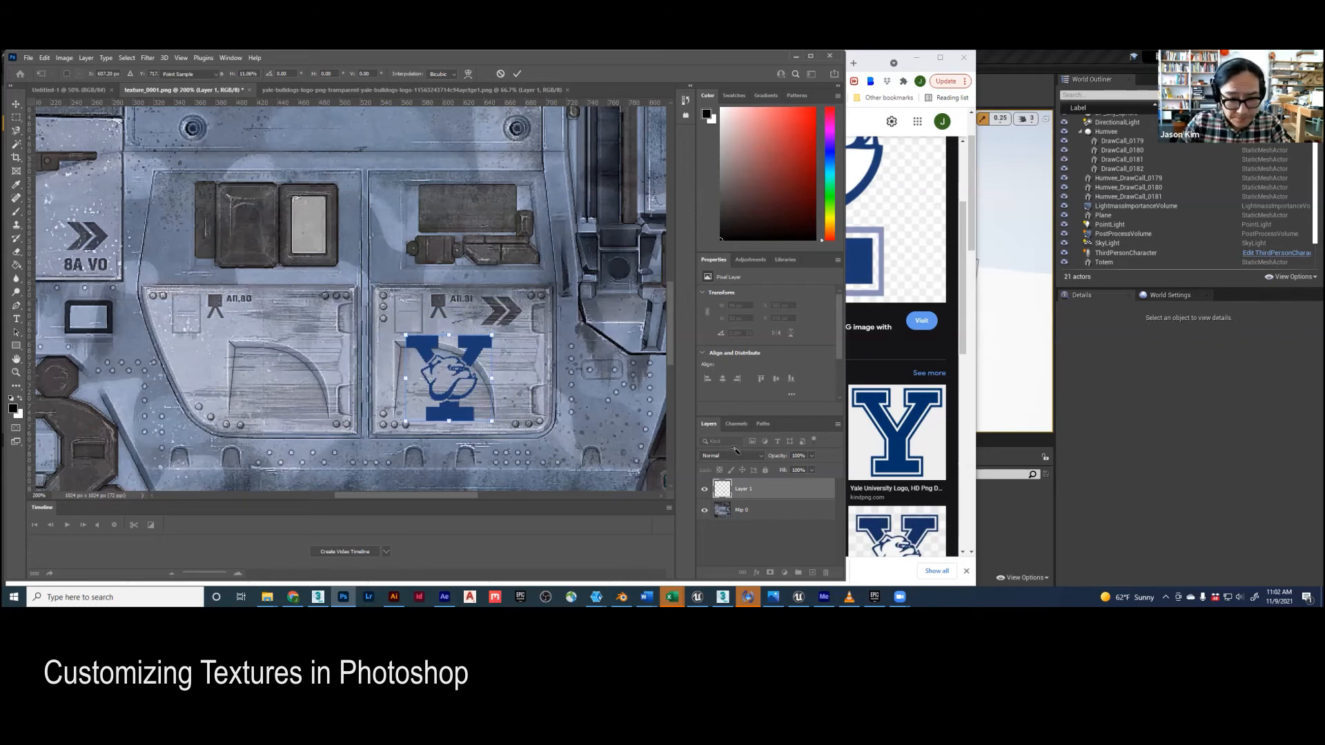
# - Set the door logo layer's blend mode to Multiply and lower its opacity to about 79%
pyautogui.click(762, 454)
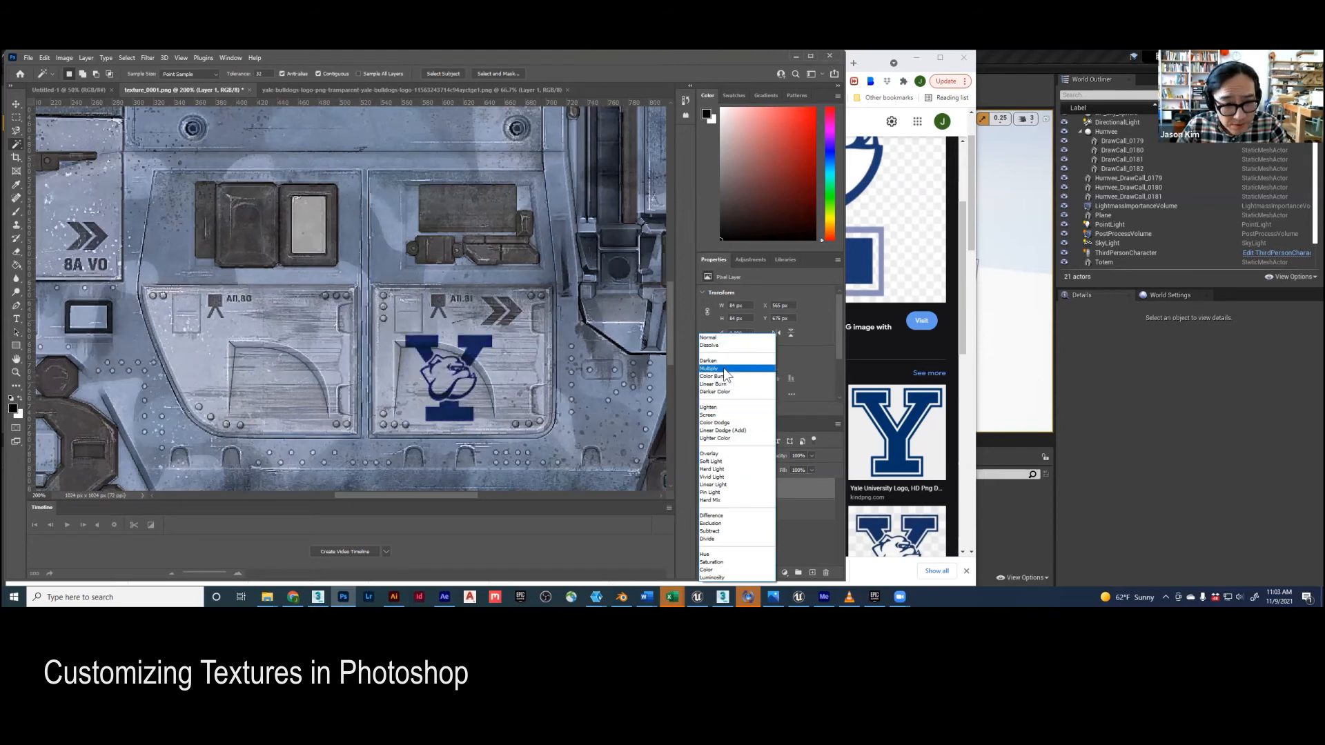
pyautogui.click(725, 370)
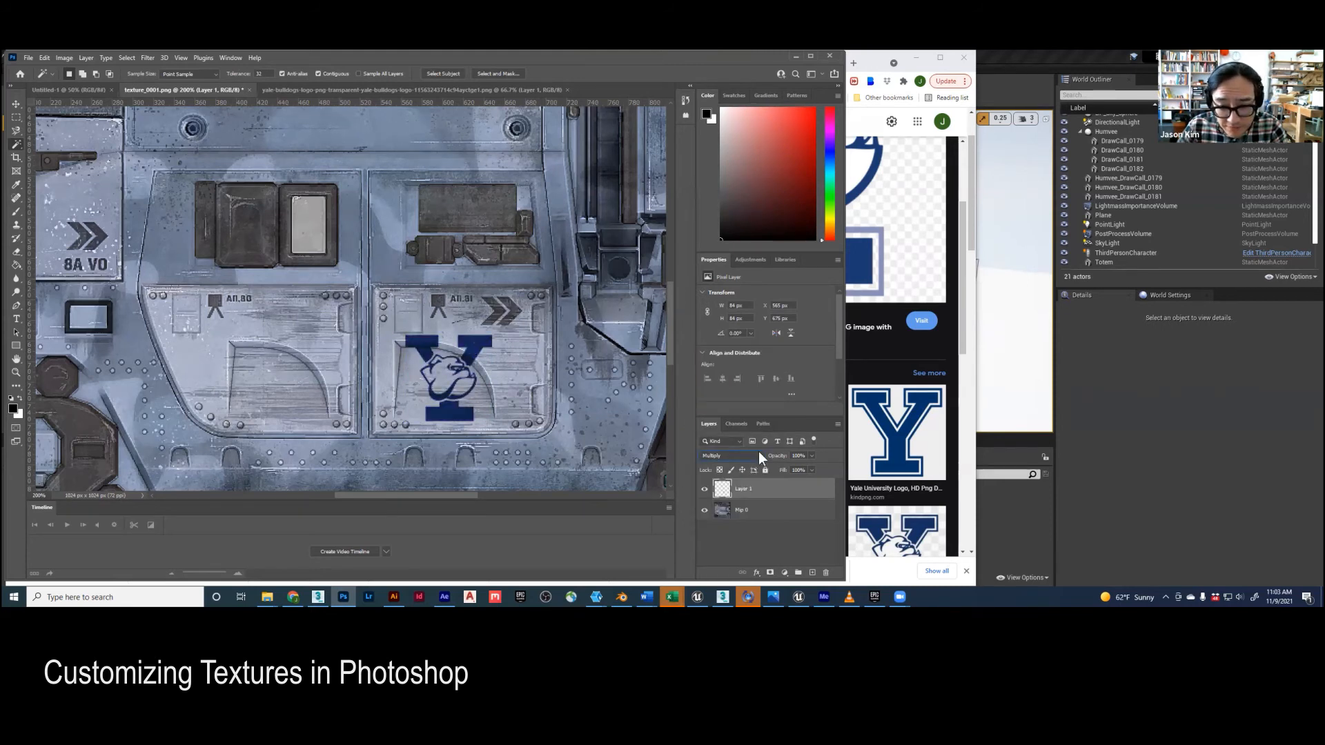
pyautogui.click(812, 456)
pyautogui.moveTo(800, 466); pyautogui.dragTo(798, 468)
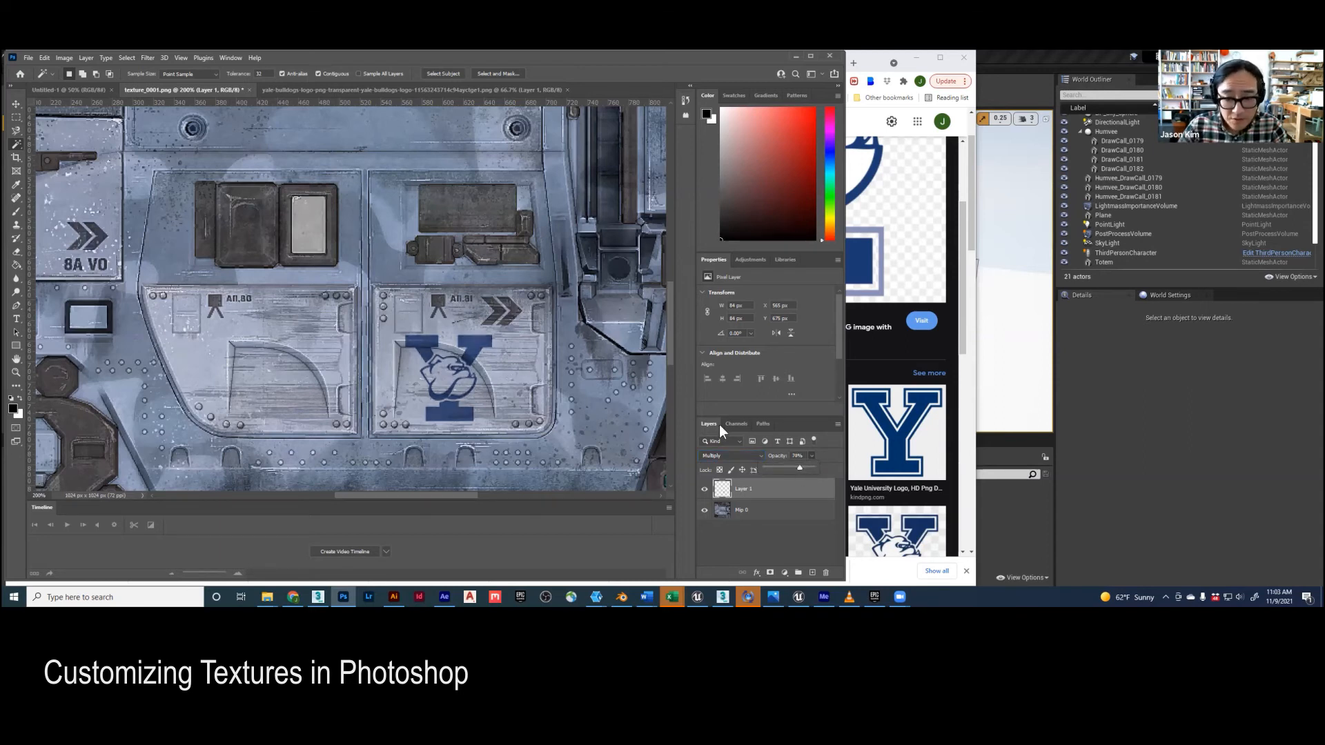
# - Switch to the Unreal Editor level containing the Humvee and examine the vehicle's side, roof and rear cover
pyautogui.hotkey('ctrl', '-')
pyautogui.hotkey('ctrl', '-')
pyautogui.hotkey('ctrl', '-')
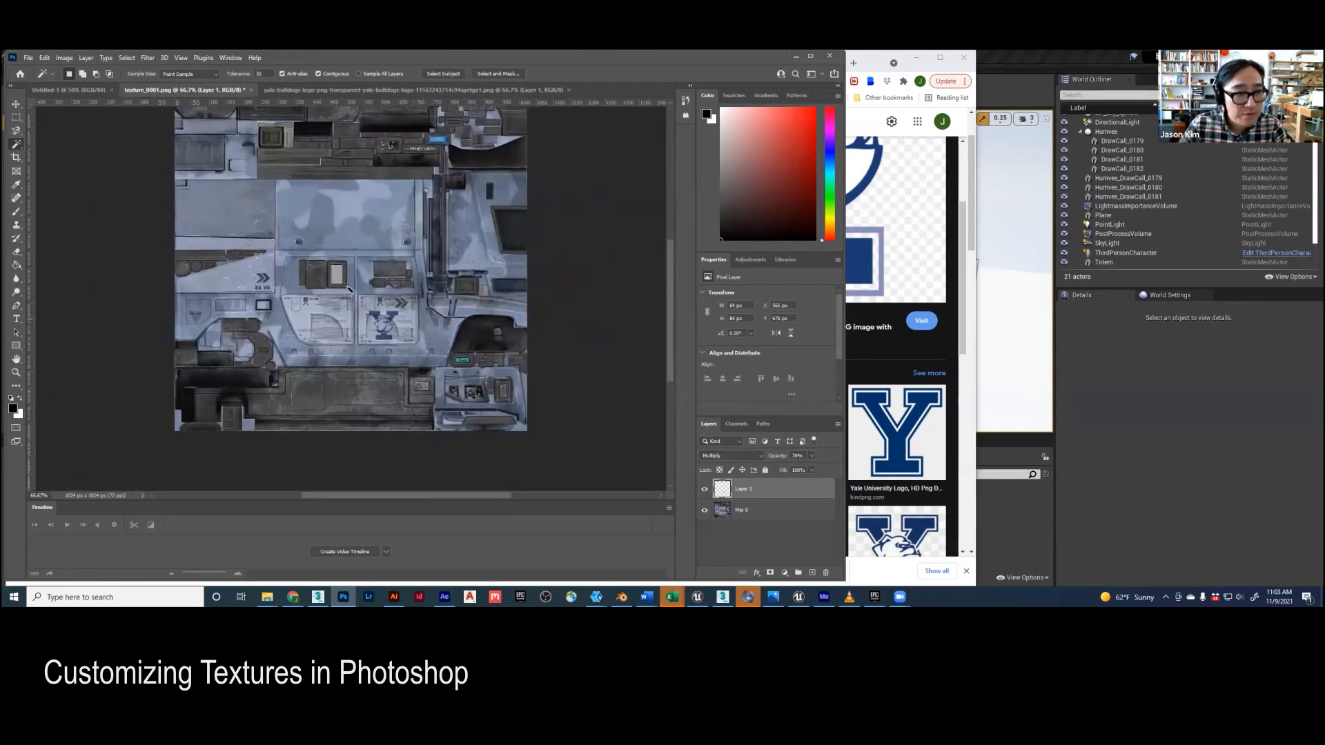
pyautogui.scroll(2, 341, 314)
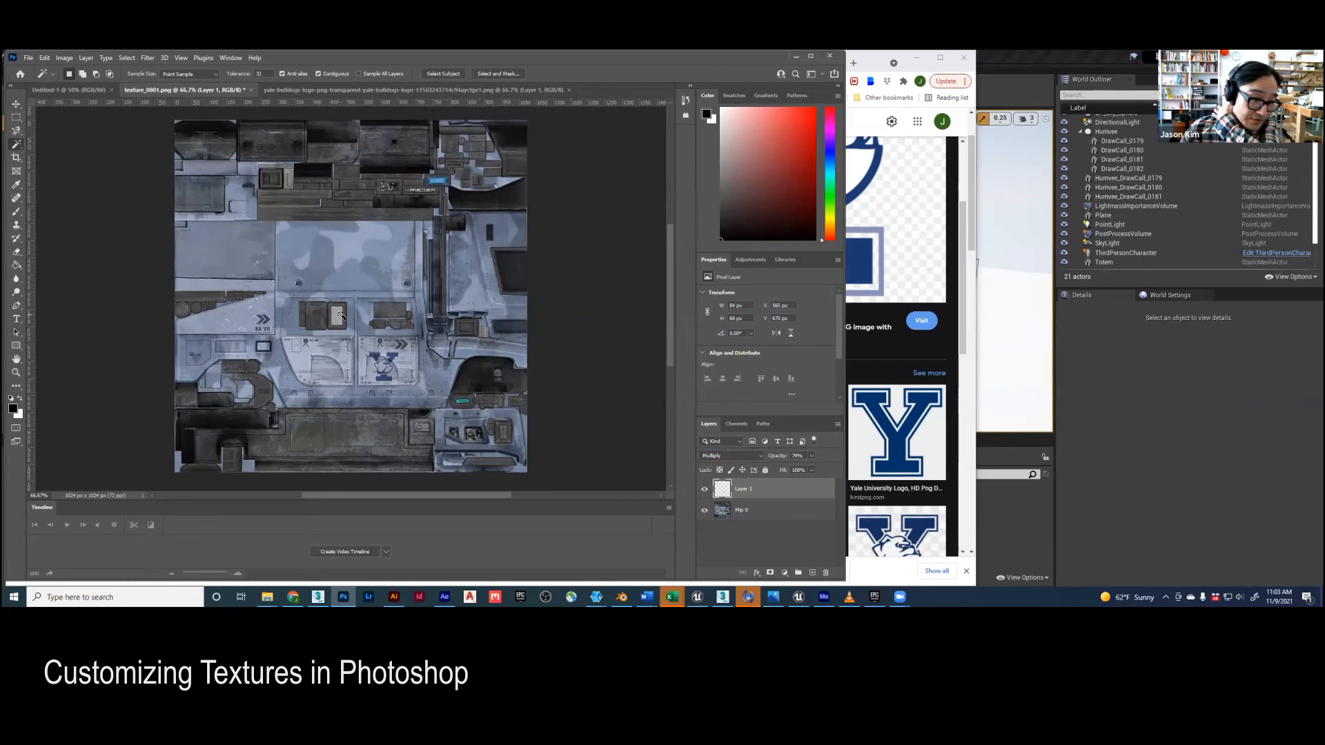
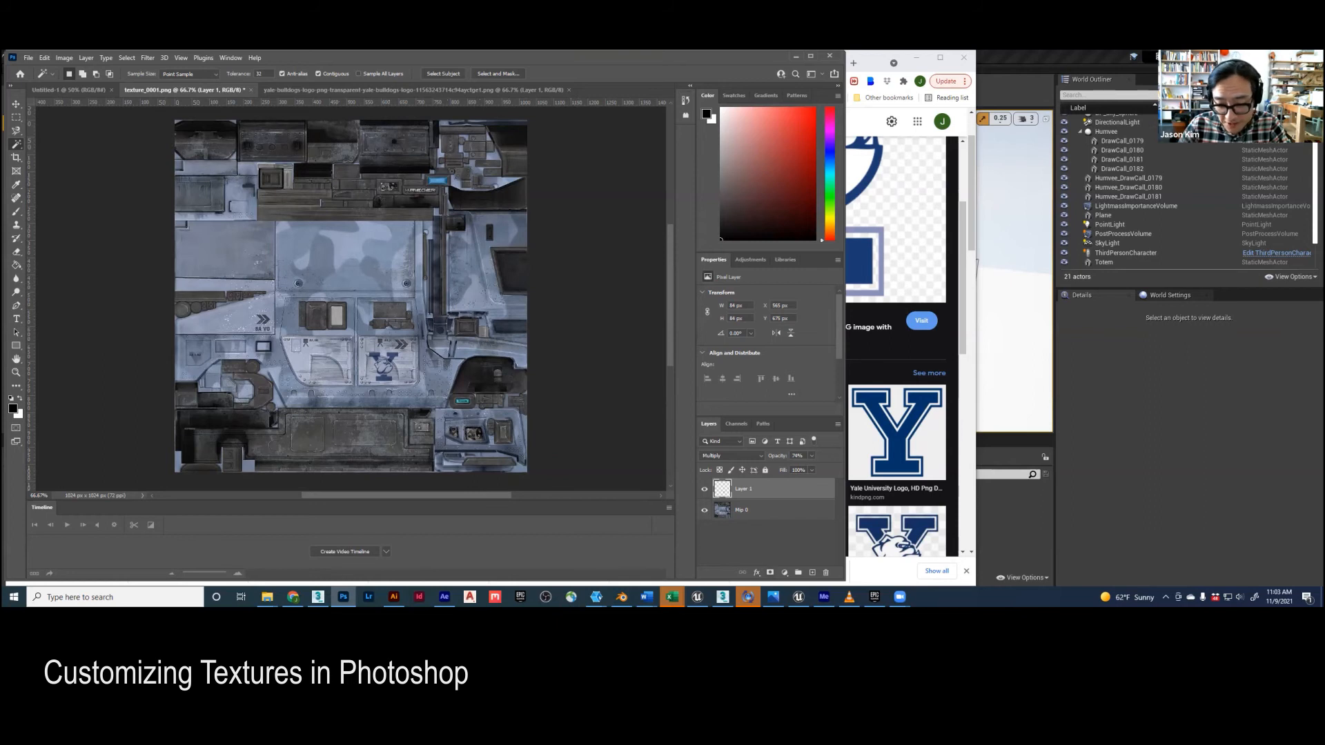
pyautogui.moveTo(798, 598)
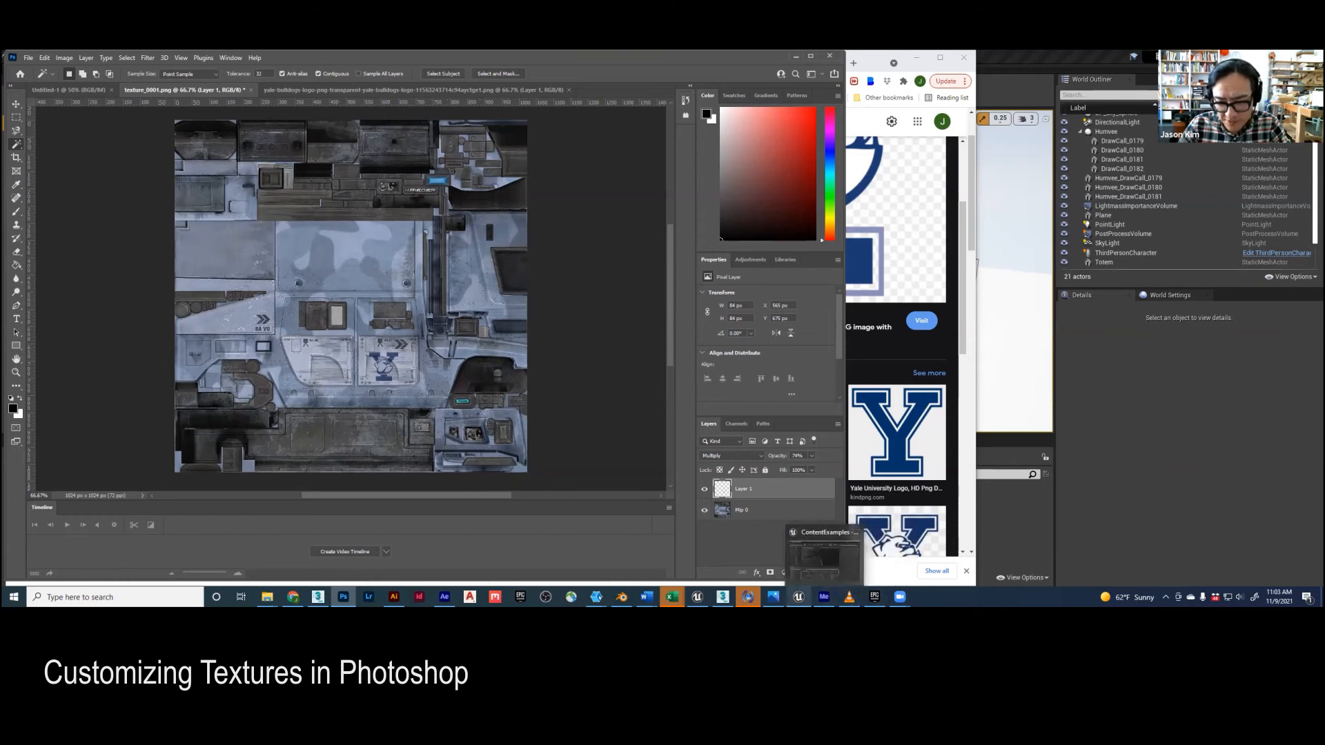
pyautogui.click(825, 555)
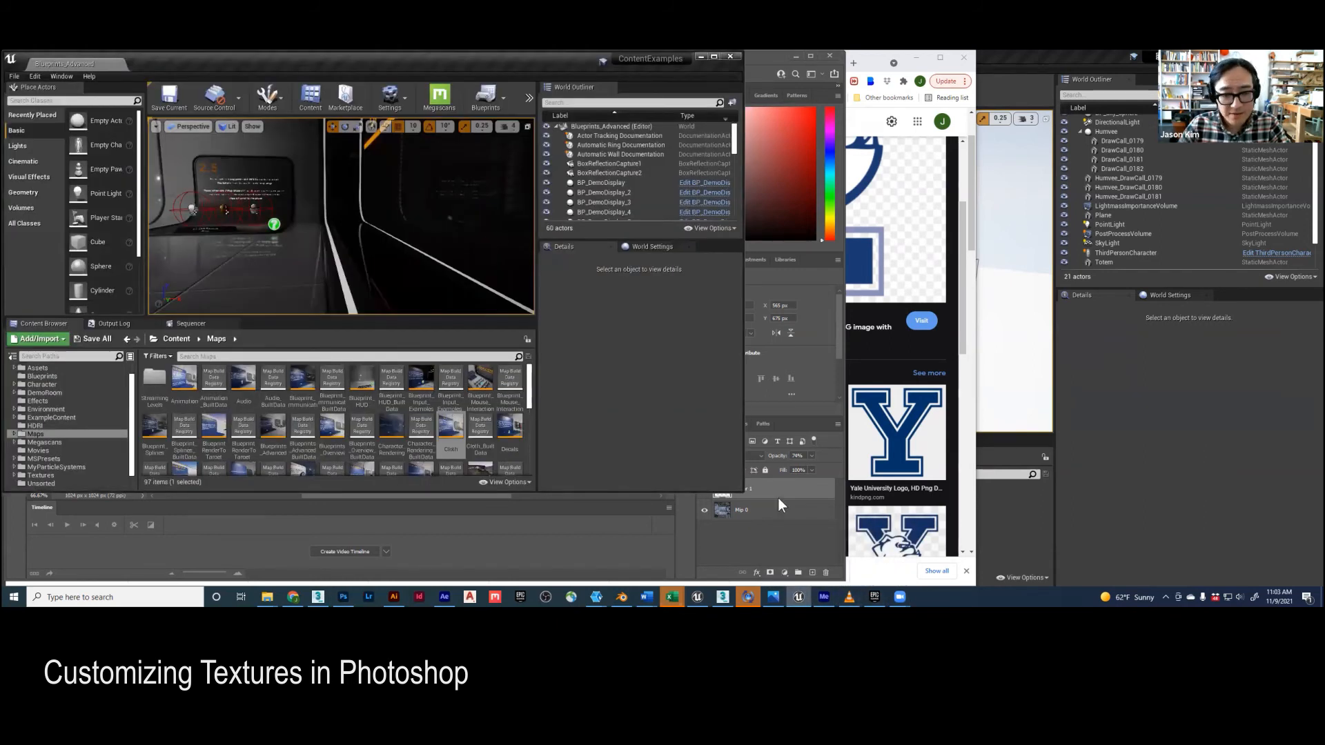
pyautogui.click(701, 57)
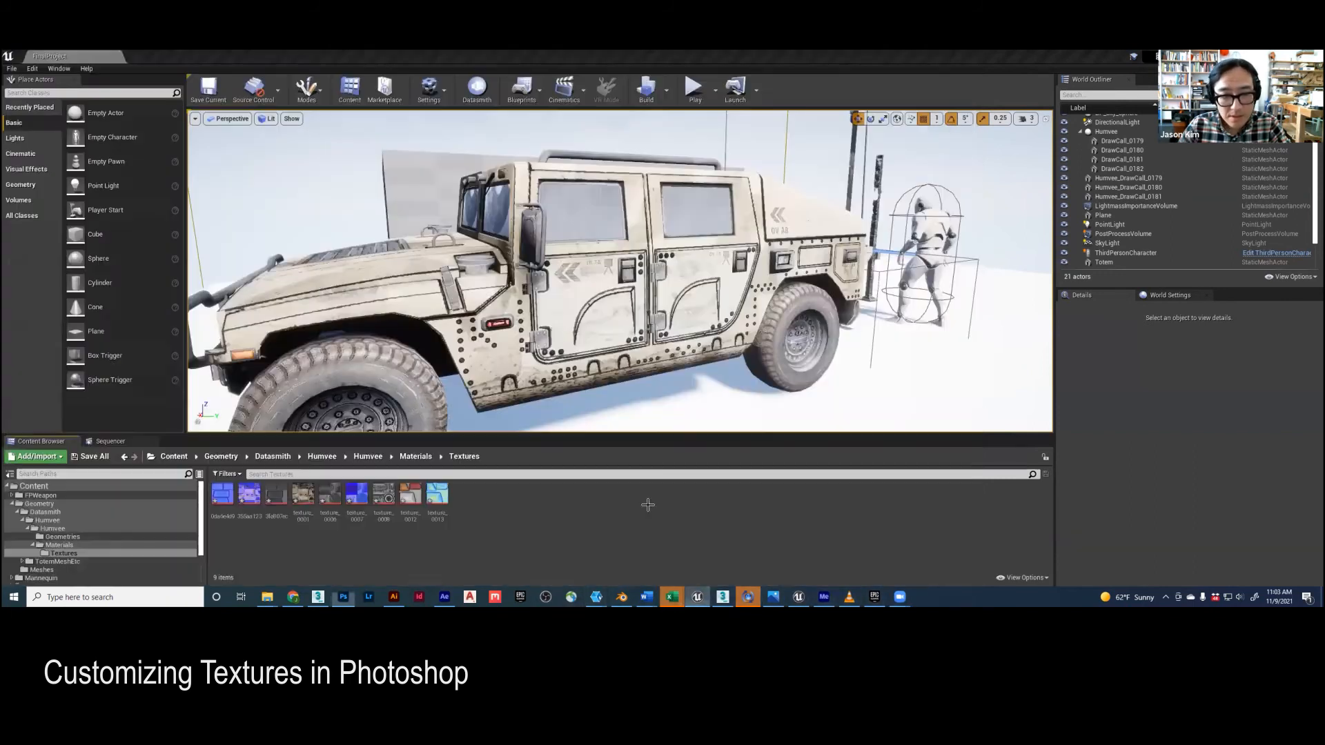
pyautogui.click(697, 597)
pyautogui.moveTo(620, 271)
pyautogui.mouseDown(button='right')
pyautogui.moveTo(600, 307)
pyautogui.moveTo(573, 300)
pyautogui.moveTo(618, 228)
pyautogui.moveTo(656, 269)
pyautogui.mouseUp(button='right')
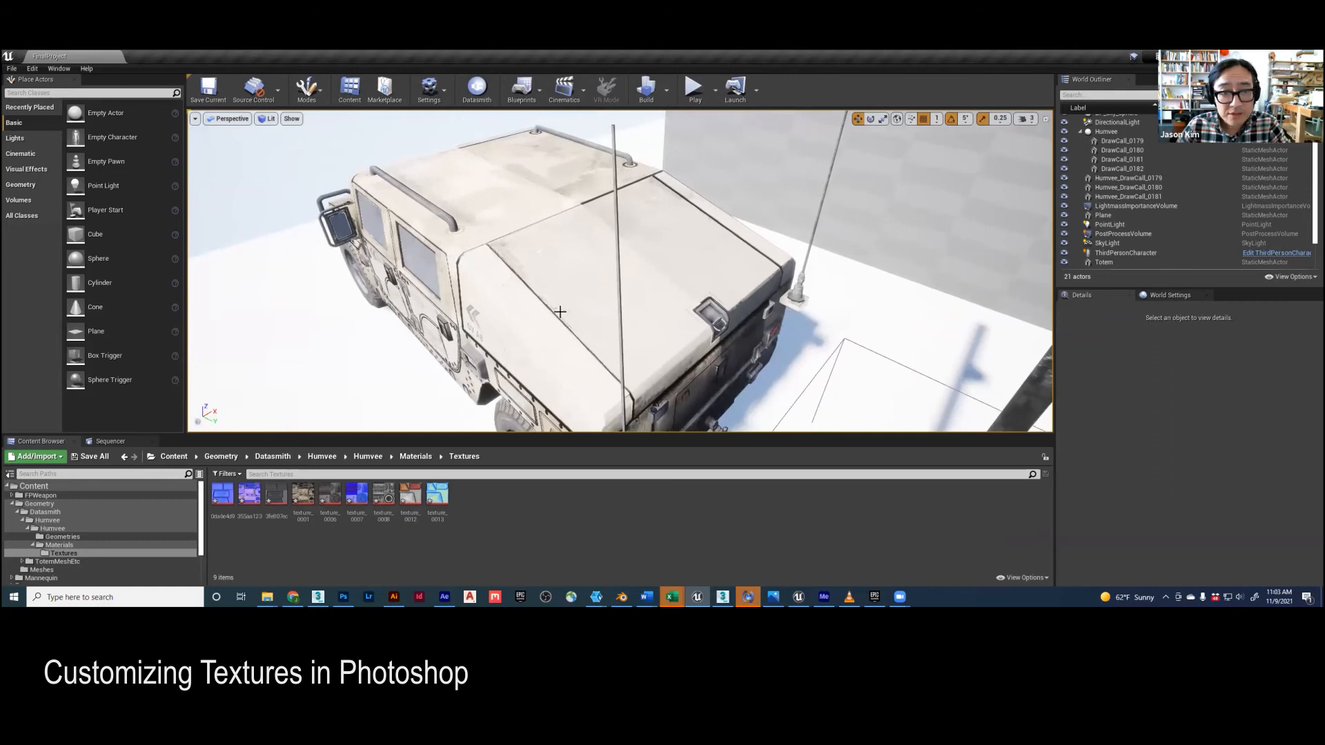
# - Switch back to Photoshop, paste a second logo into texture_0001.png, scale it to about 42% and rotate it 90°
pyautogui.click(343, 596)
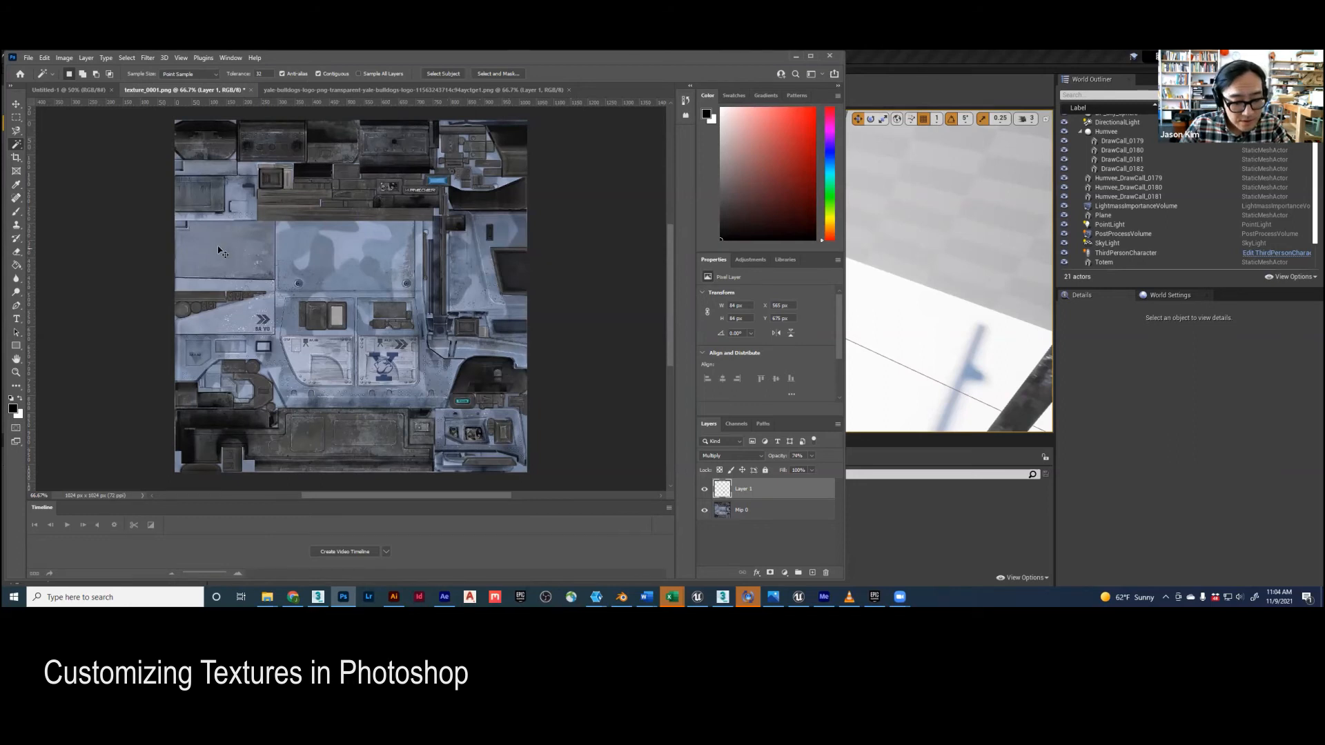
pyautogui.hotkey('ctrl', 'v')
pyautogui.hotkey('ctrl', 't')
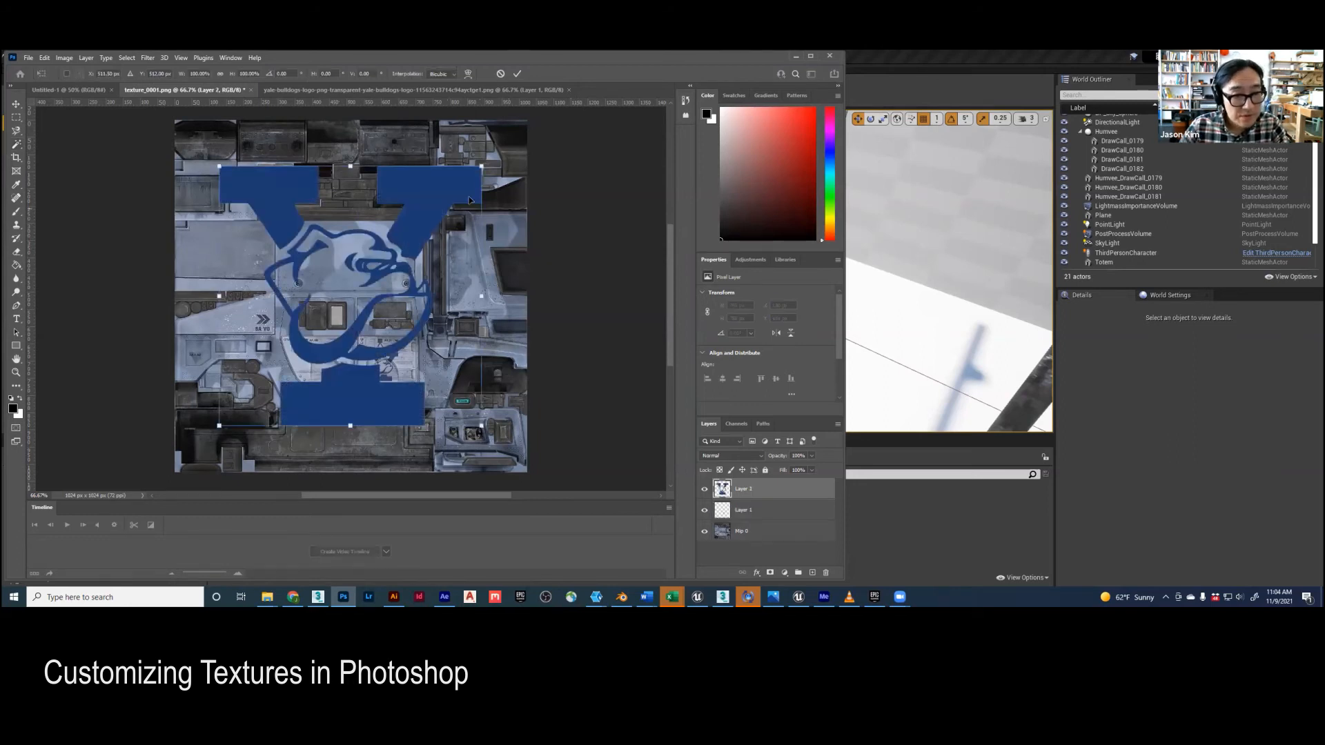
pyautogui.moveTo(481, 167); pyautogui.dragTo(329, 318)
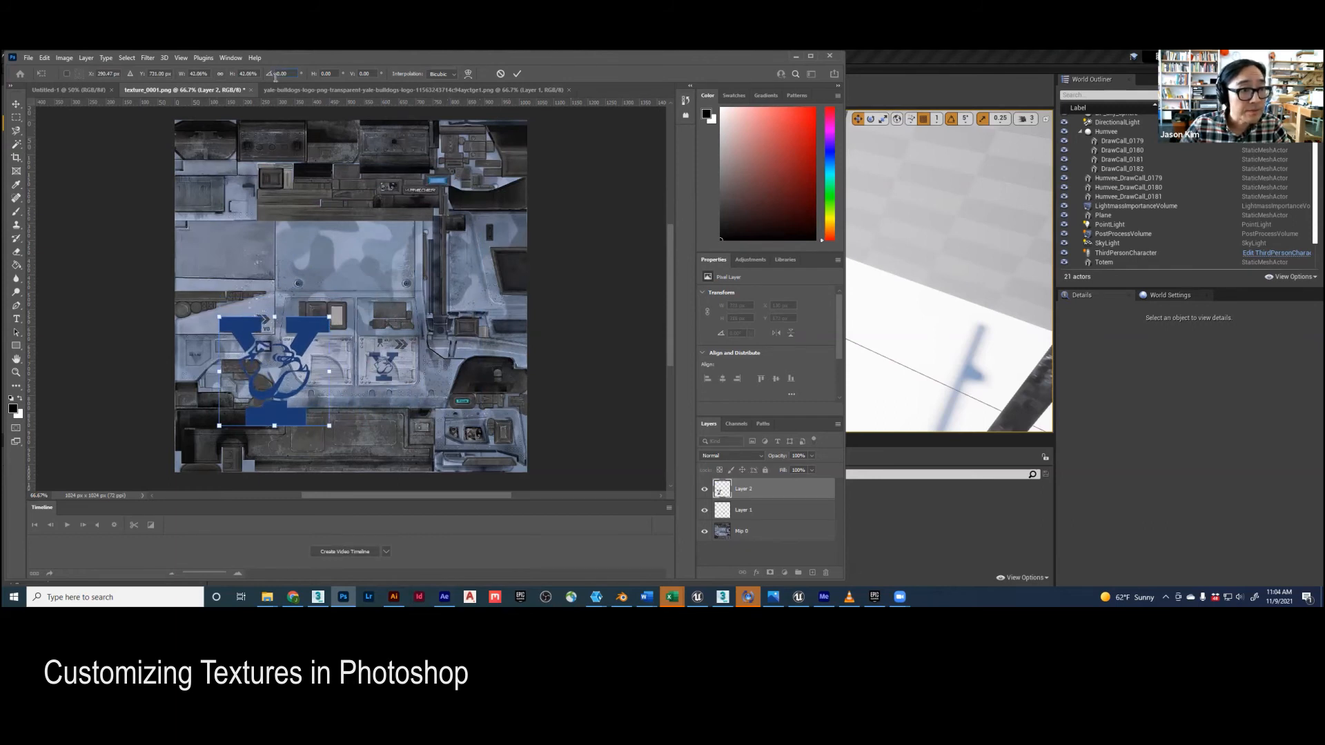
pyautogui.write('90')
pyautogui.press('Return')
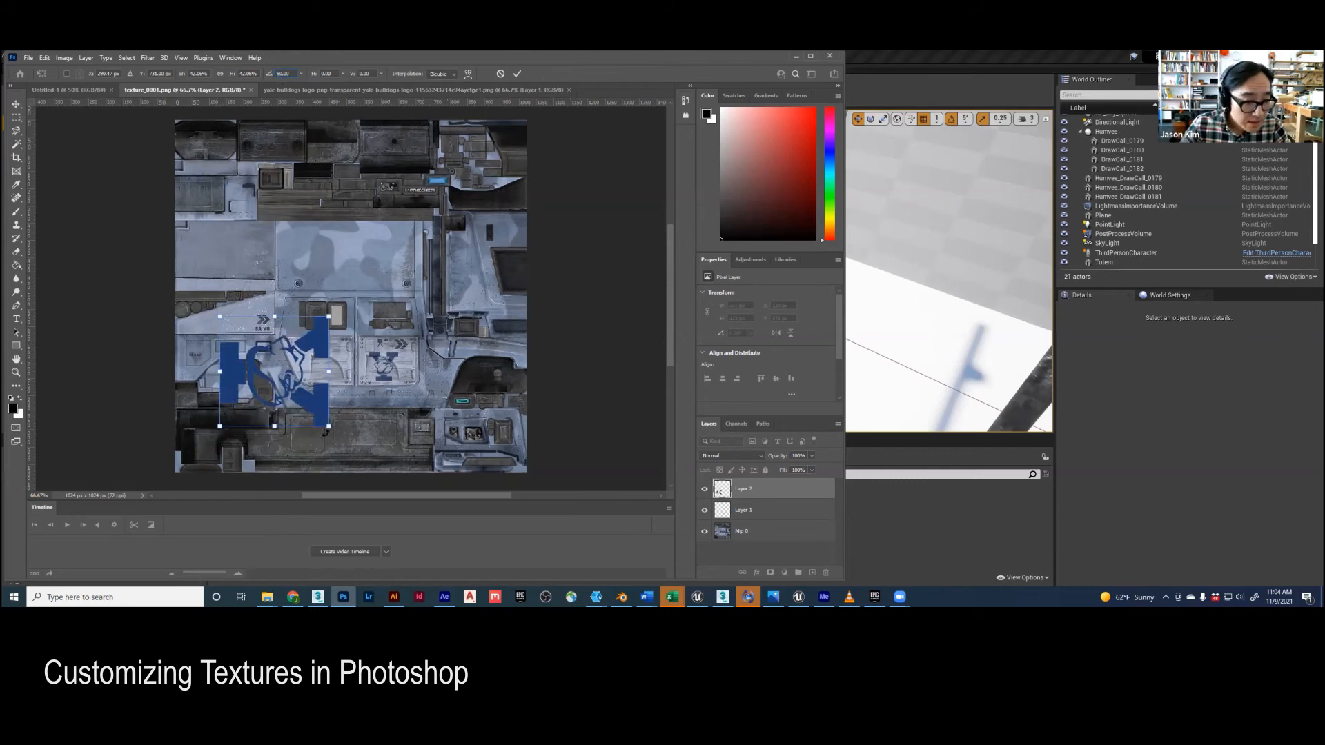
# - Shrink the rotated logo to about 17.5% on the plain panel beside the camouflage area and set its blend mode to Multiply
pyautogui.moveTo(328, 428); pyautogui.dragTo(235, 238)
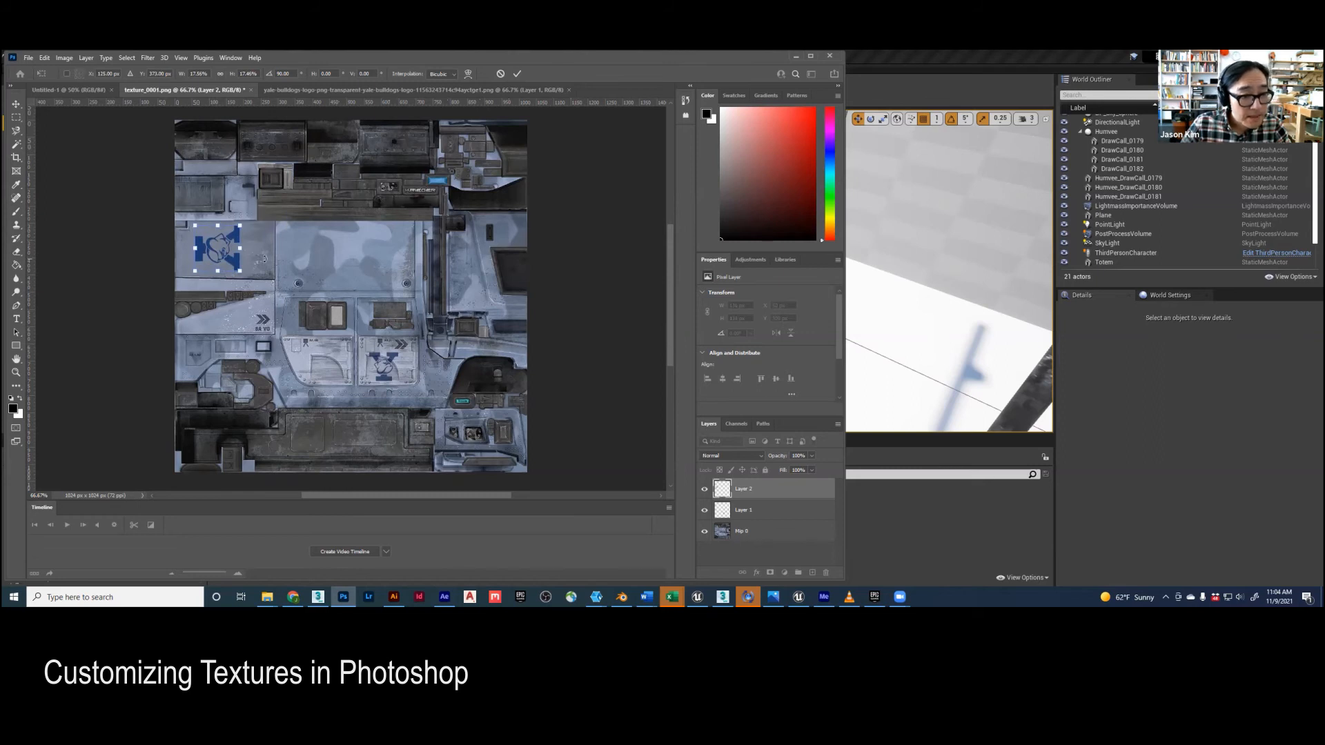
pyautogui.click(760, 457)
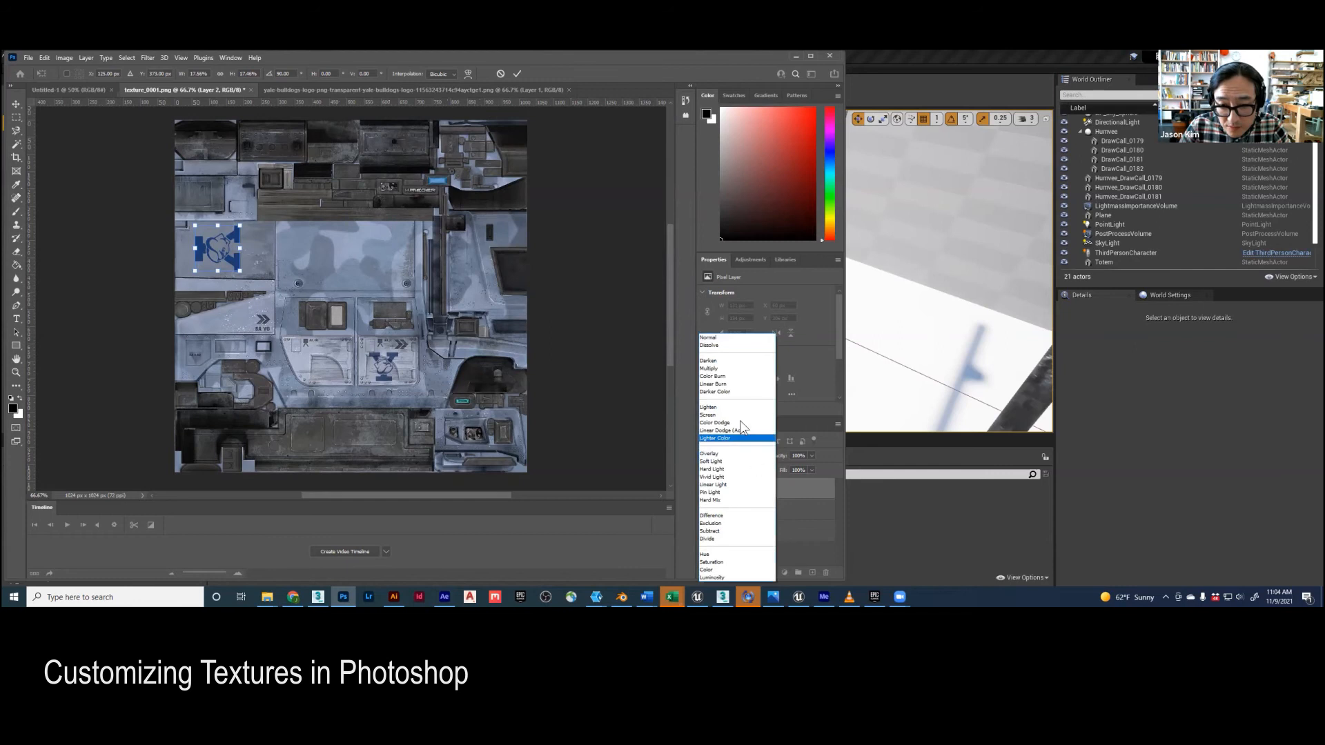
pyautogui.click(732, 369)
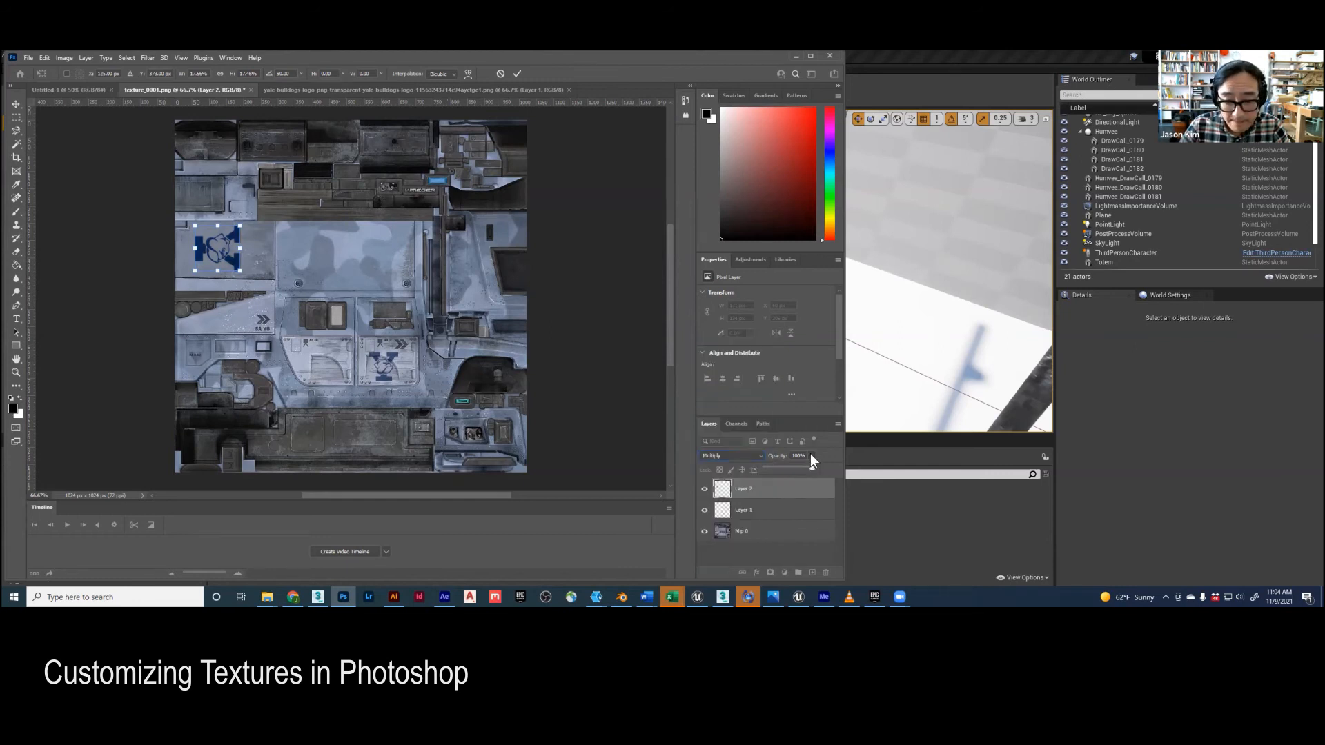
# - Set the second logo layer's opacity to 79% and apply the logo's transform
pyautogui.click(133, 260)
pyautogui.press('Return')
pyautogui.press('w')
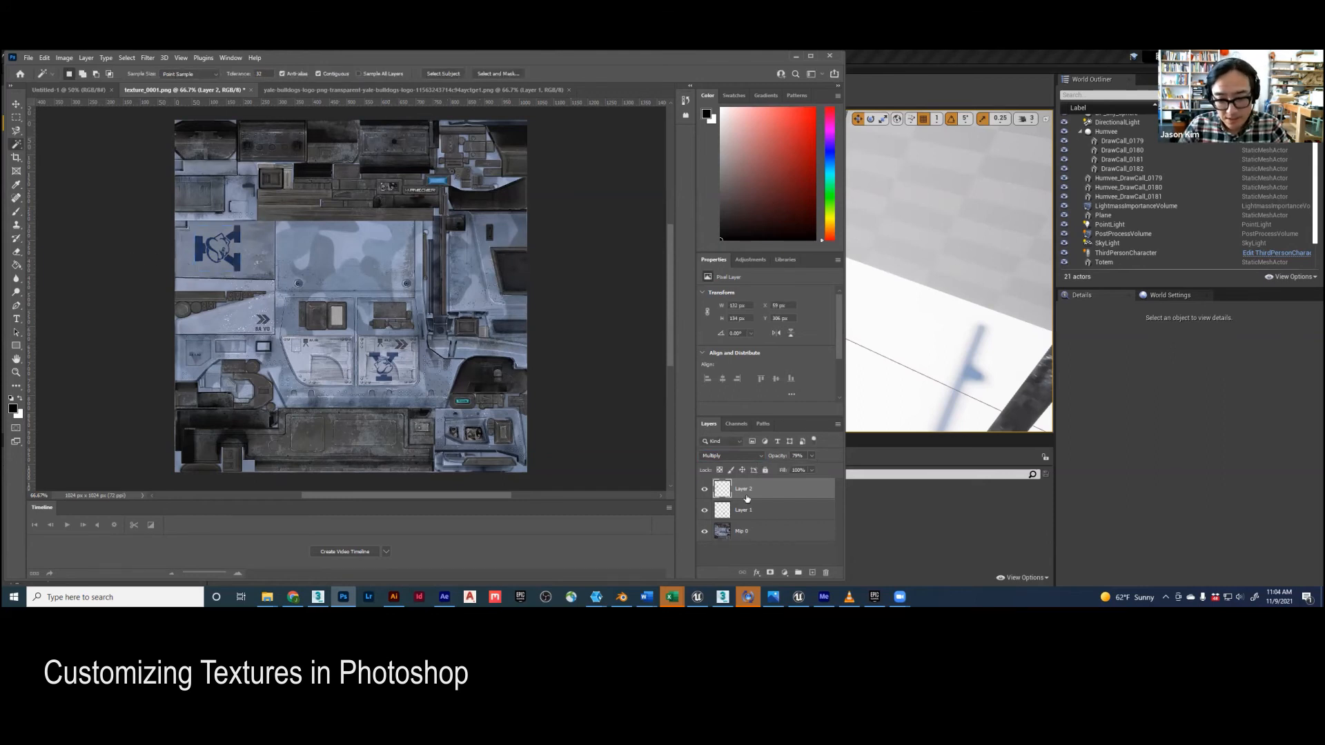
# - Start saving a copy of the texture in the PNGconver folder with PNG as the file format
pyautogui.click(28, 60)
pyautogui.click(48, 183)
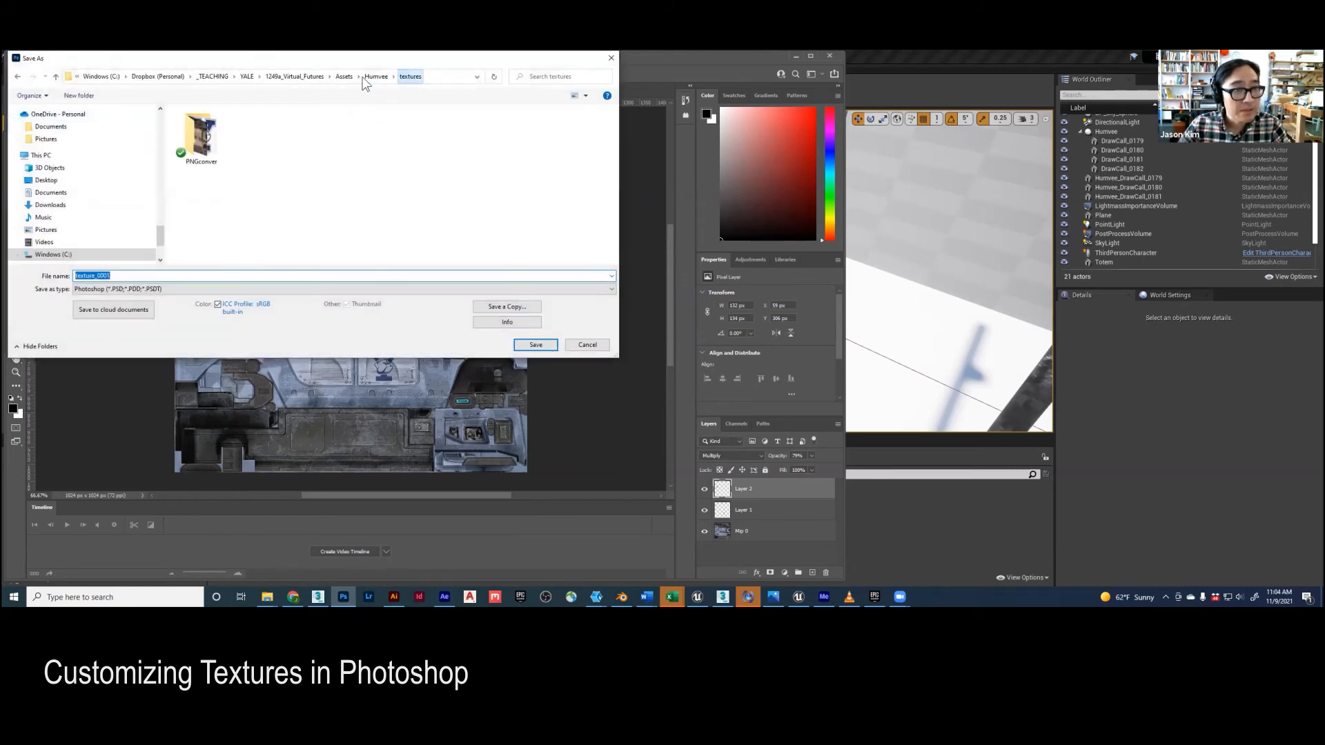
pyautogui.doubleClick(200, 137)
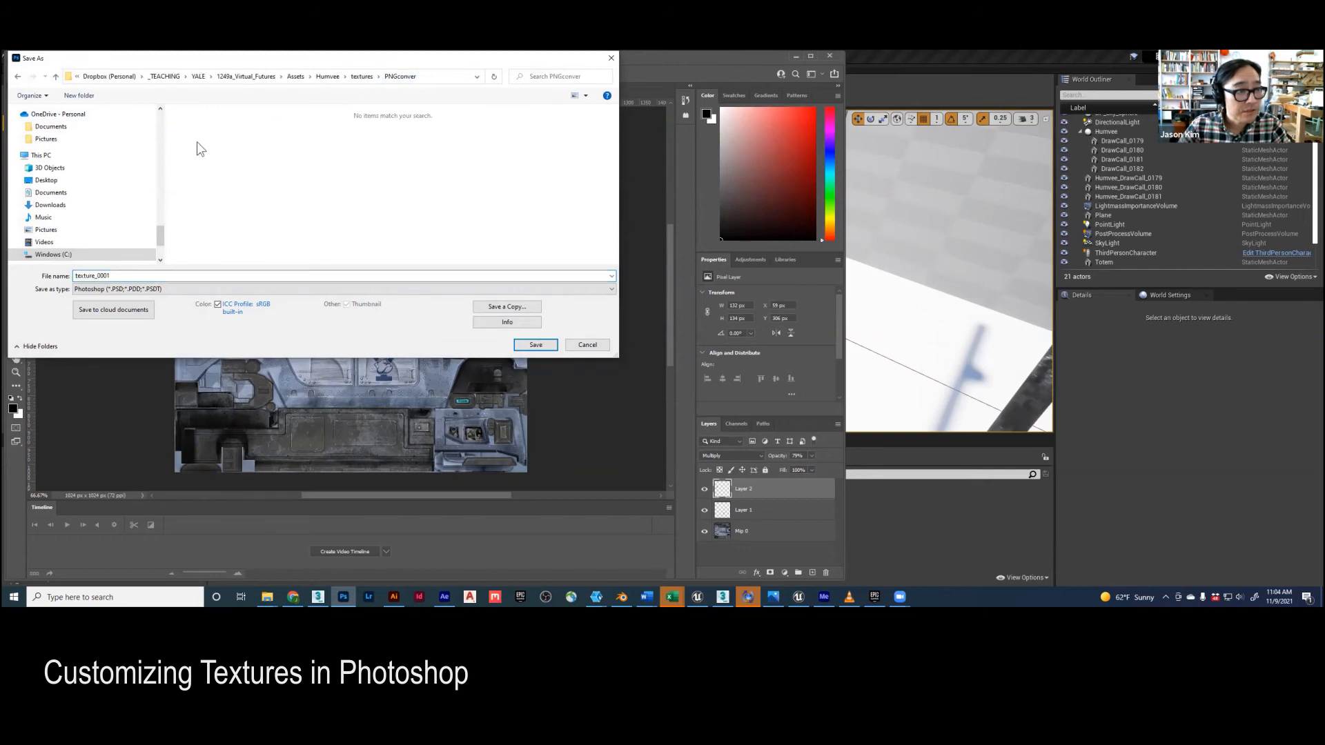
pyautogui.click(153, 288)
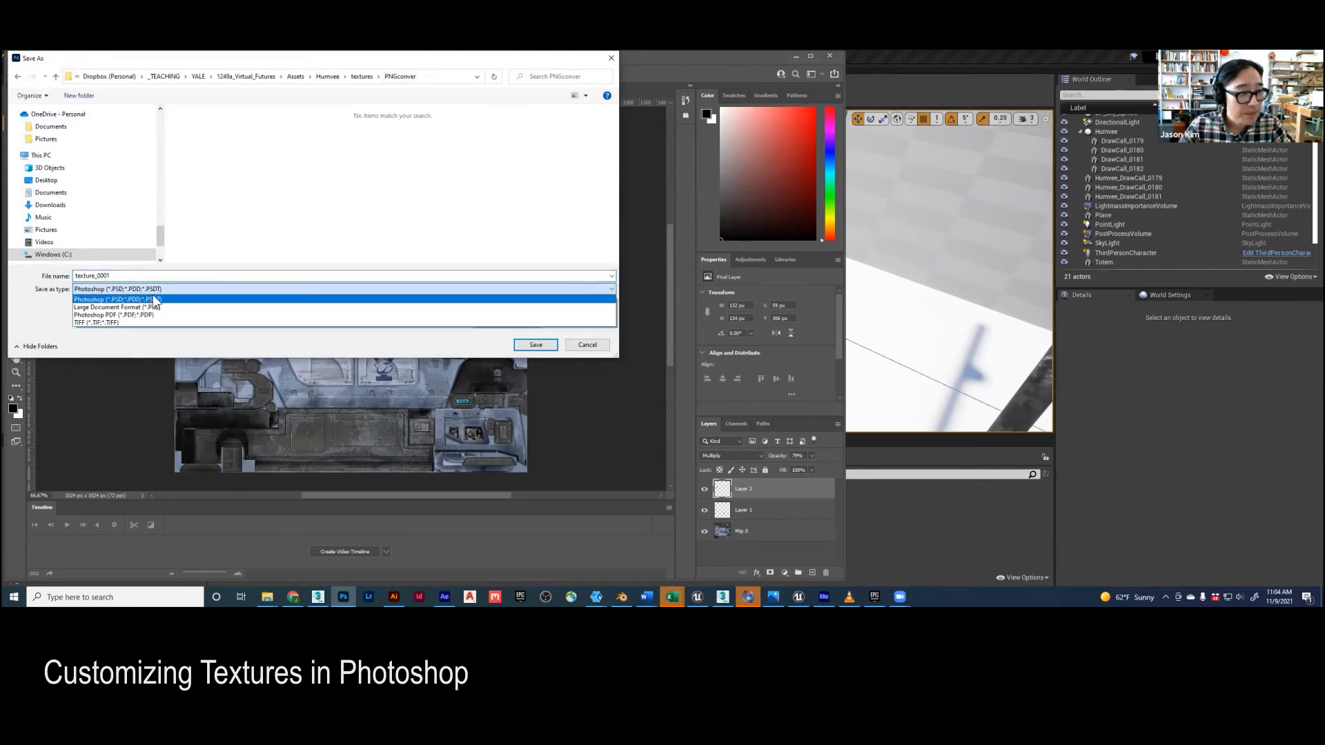
pyautogui.click(60, 319)
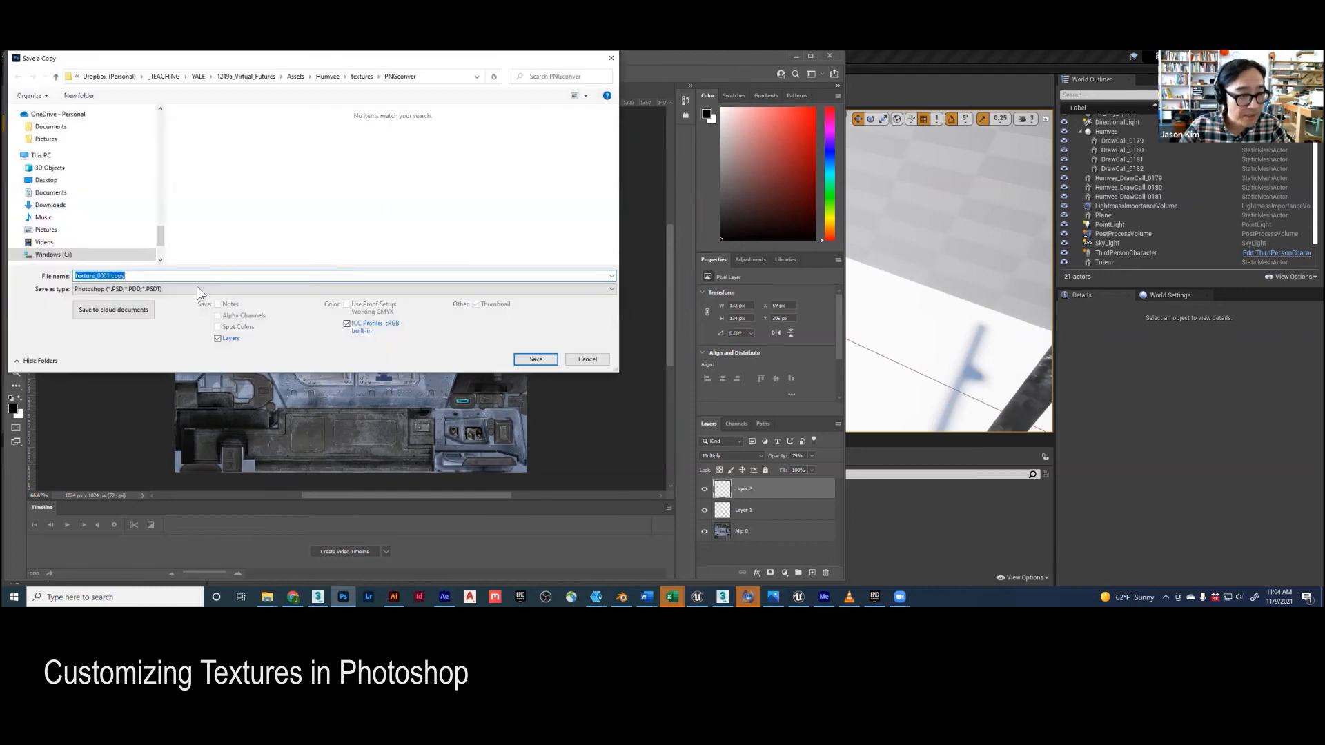
pyautogui.click(197, 288)
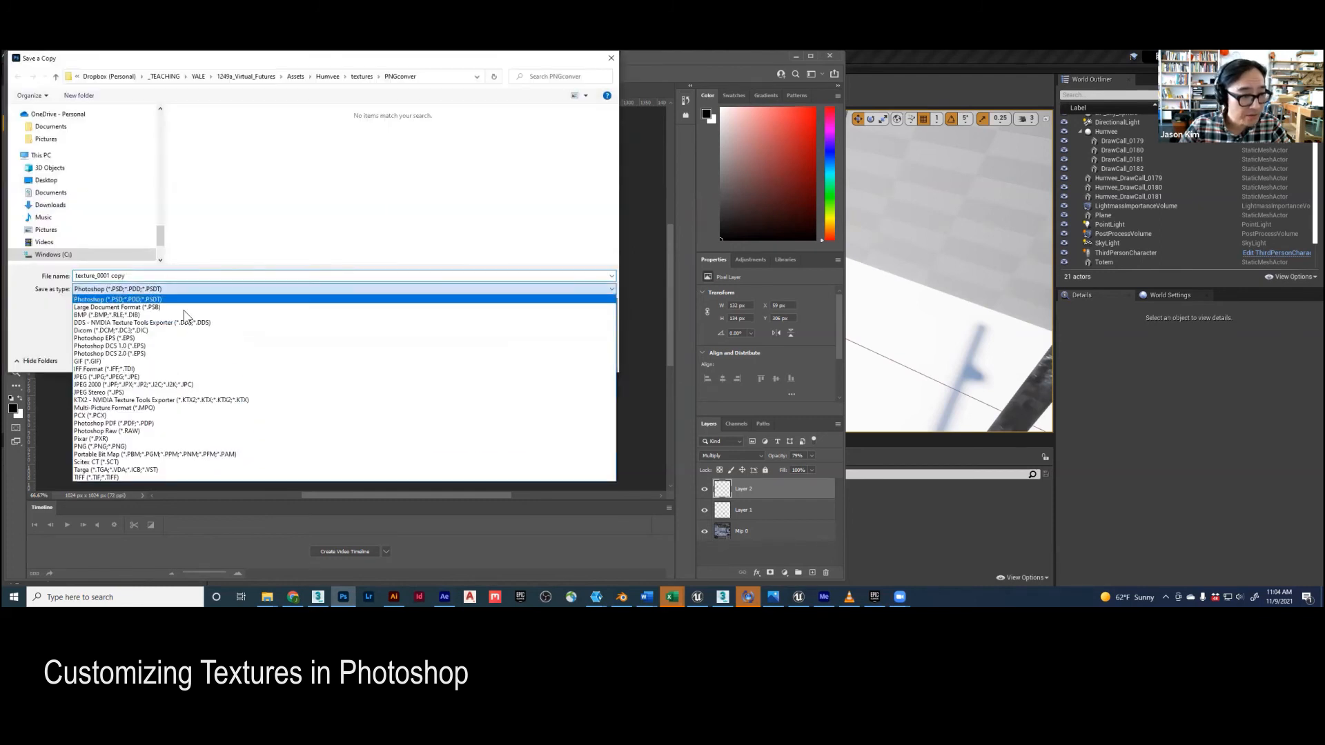
pyautogui.click(124, 448)
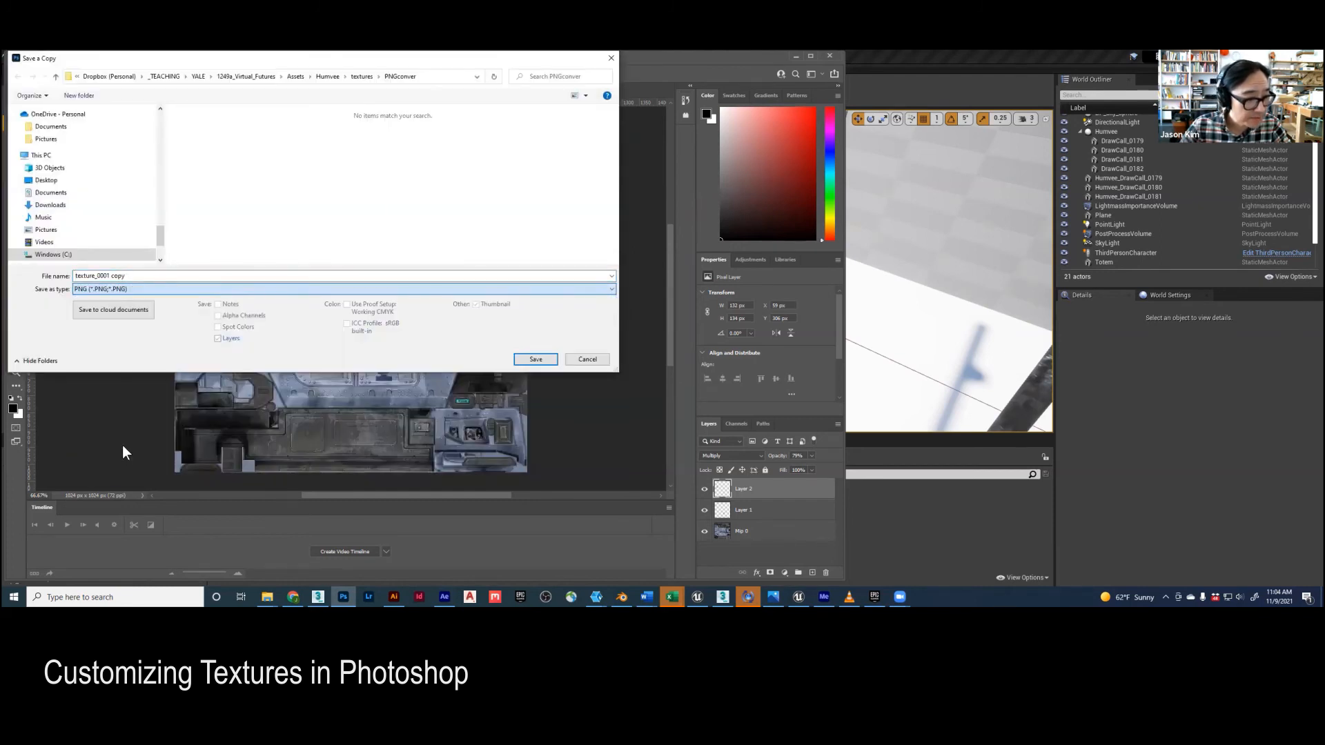
# - Name the copy texture_0001Y and save it with the large file size (fastest saving) PNG option
pyautogui.click(135, 275)
pyautogui.click(135, 275)
pyautogui.press('BackSpace')
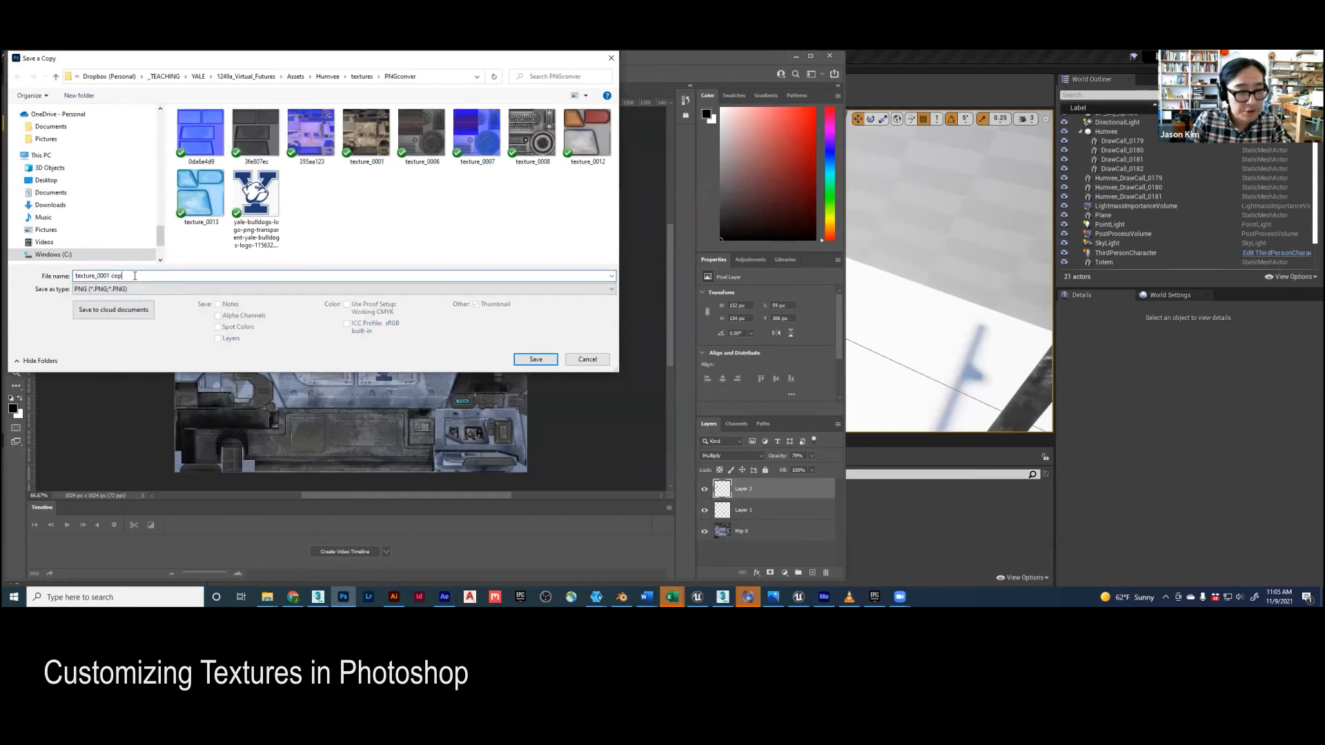
pyautogui.press('BackSpace')
pyautogui.write('Y')
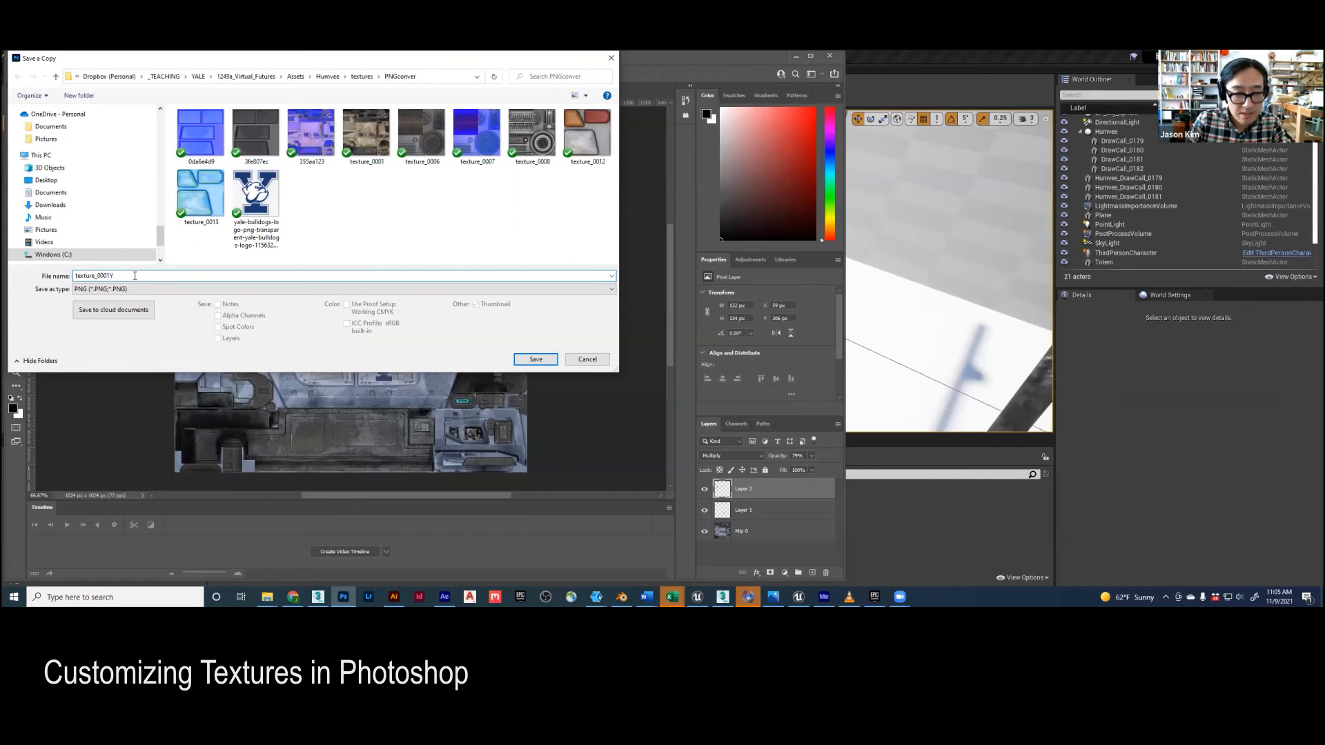
pyautogui.press('Return')
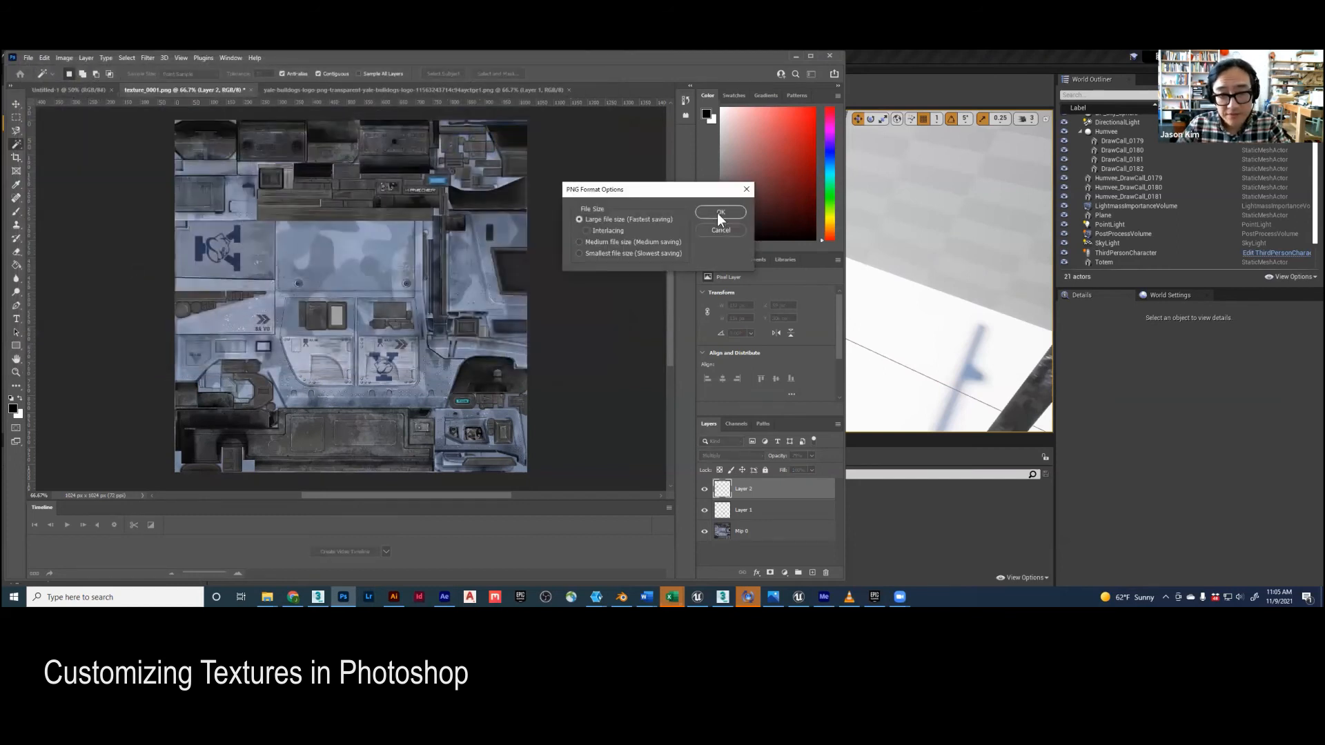
pyautogui.click(720, 213)
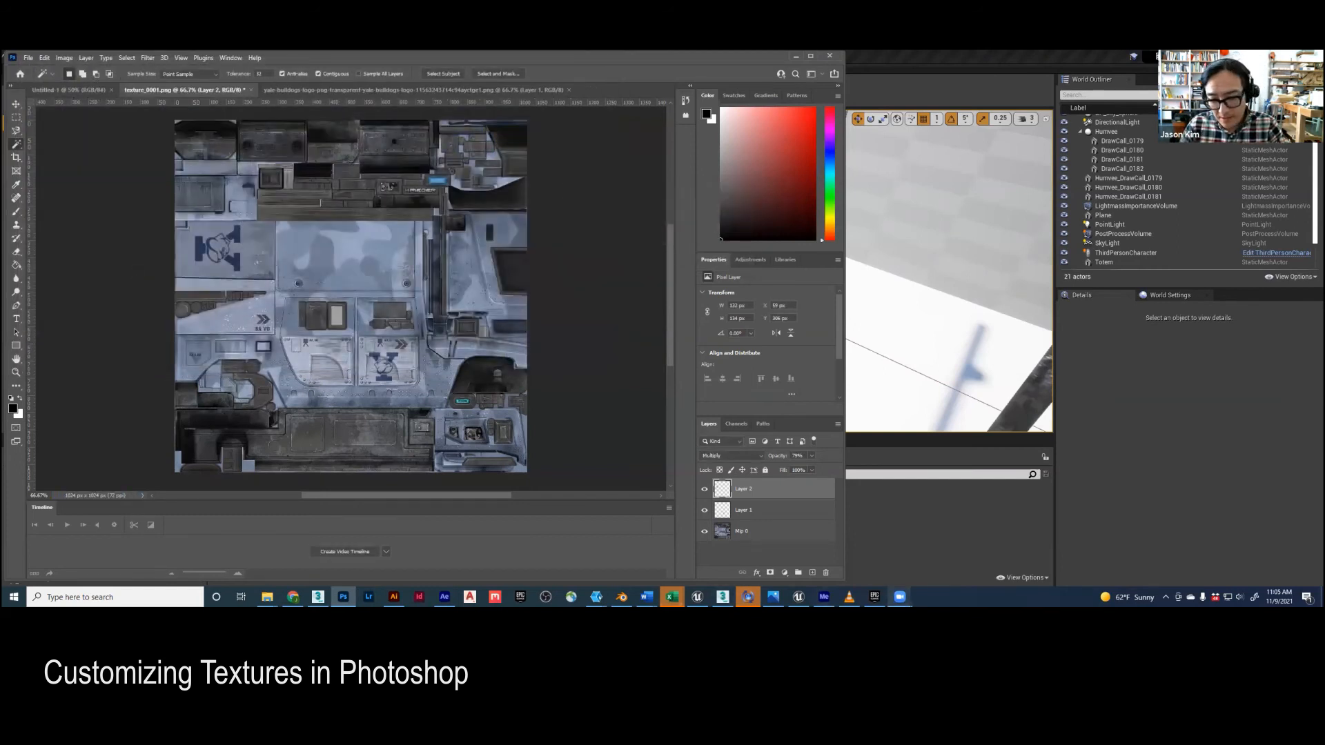
# - Switch to the Unreal Editor and reimport the texture_0001 asset with texture_0001Y as its new source file
pyautogui.click(343, 596)
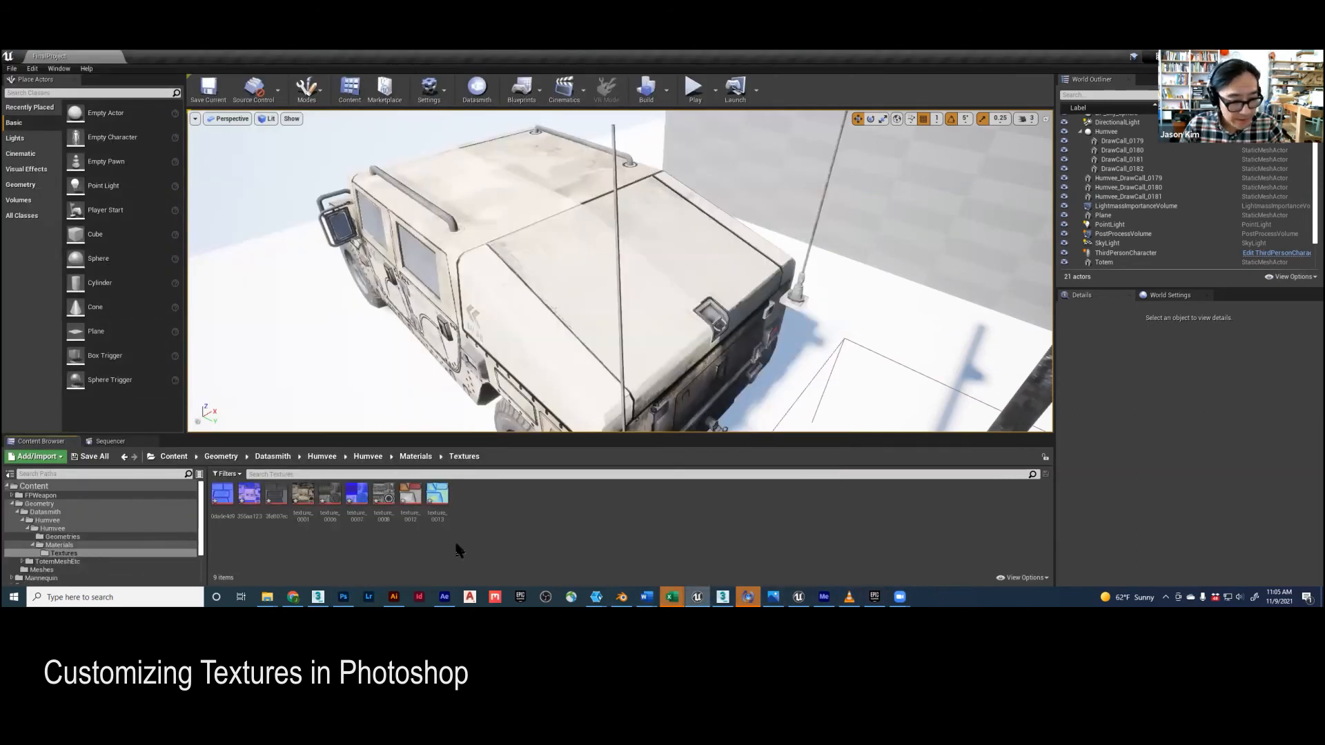
pyautogui.rightClick(303, 495)
pyautogui.moveTo(376, 196)
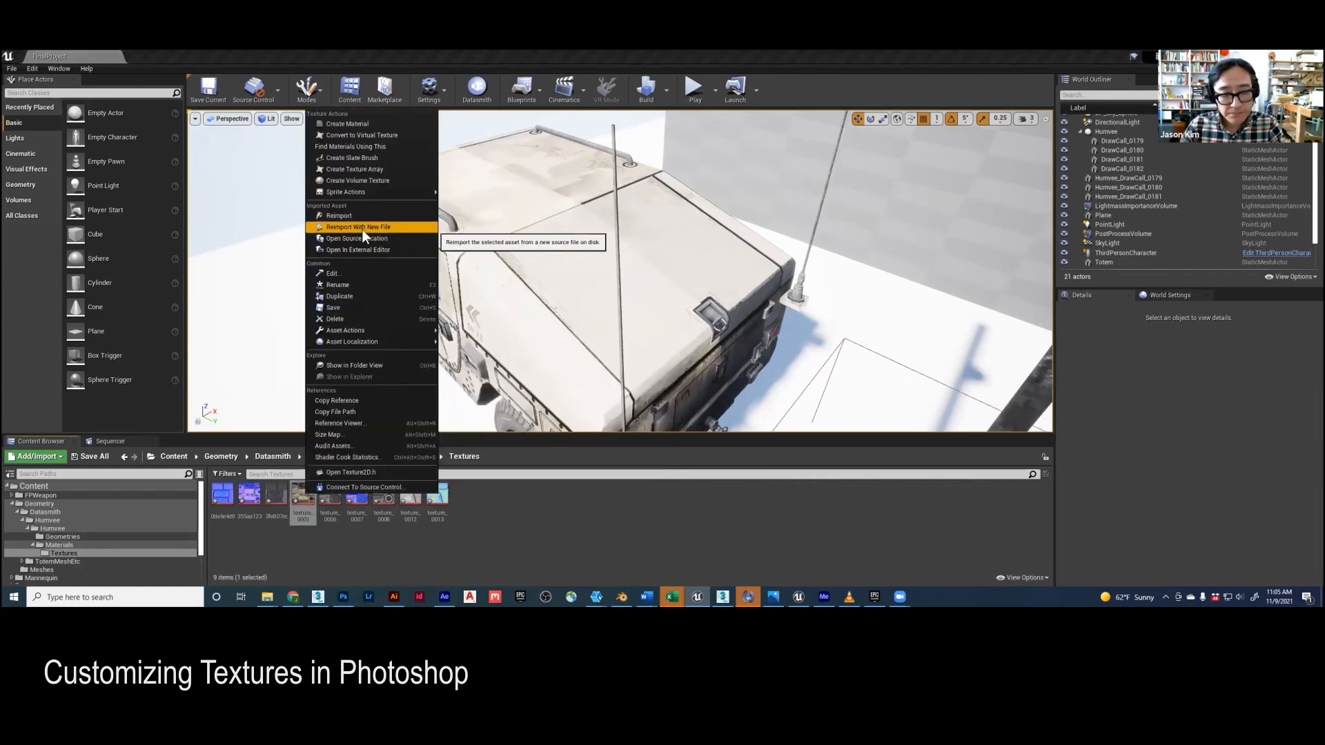
pyautogui.click(362, 228)
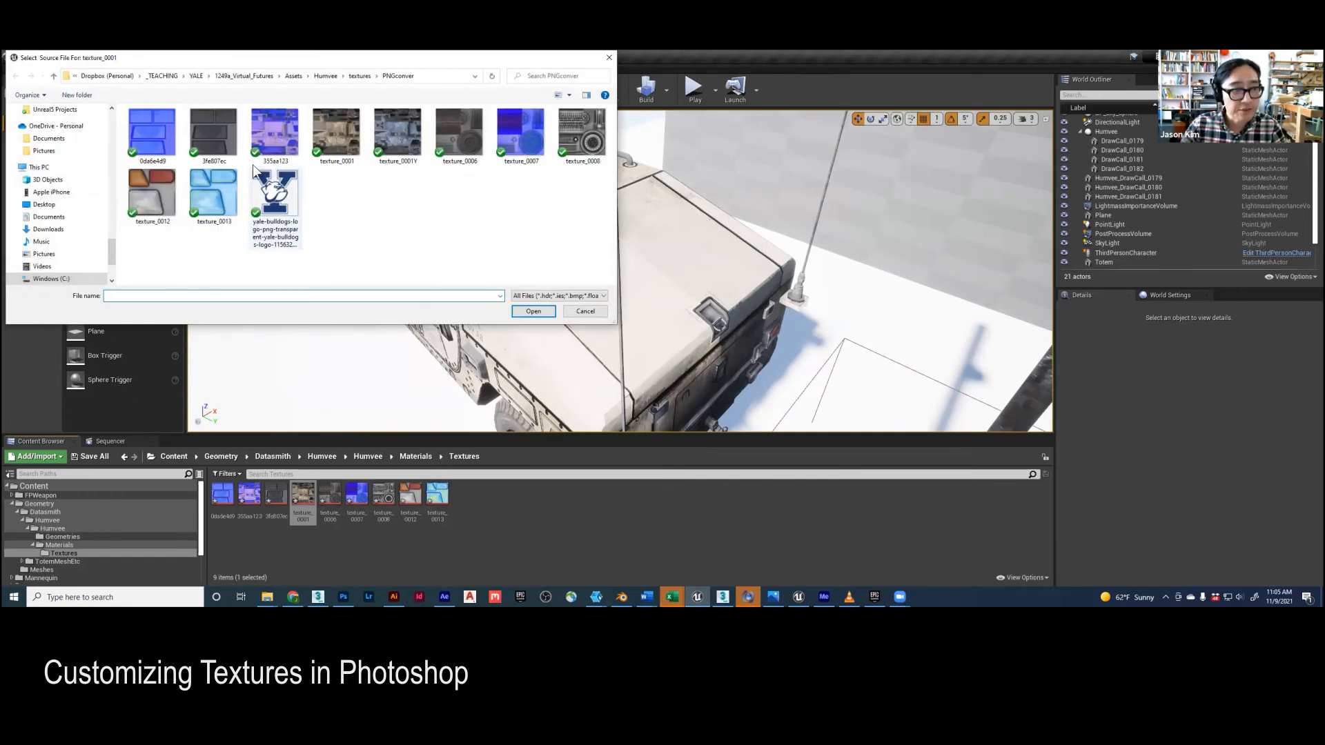
pyautogui.click(398, 133)
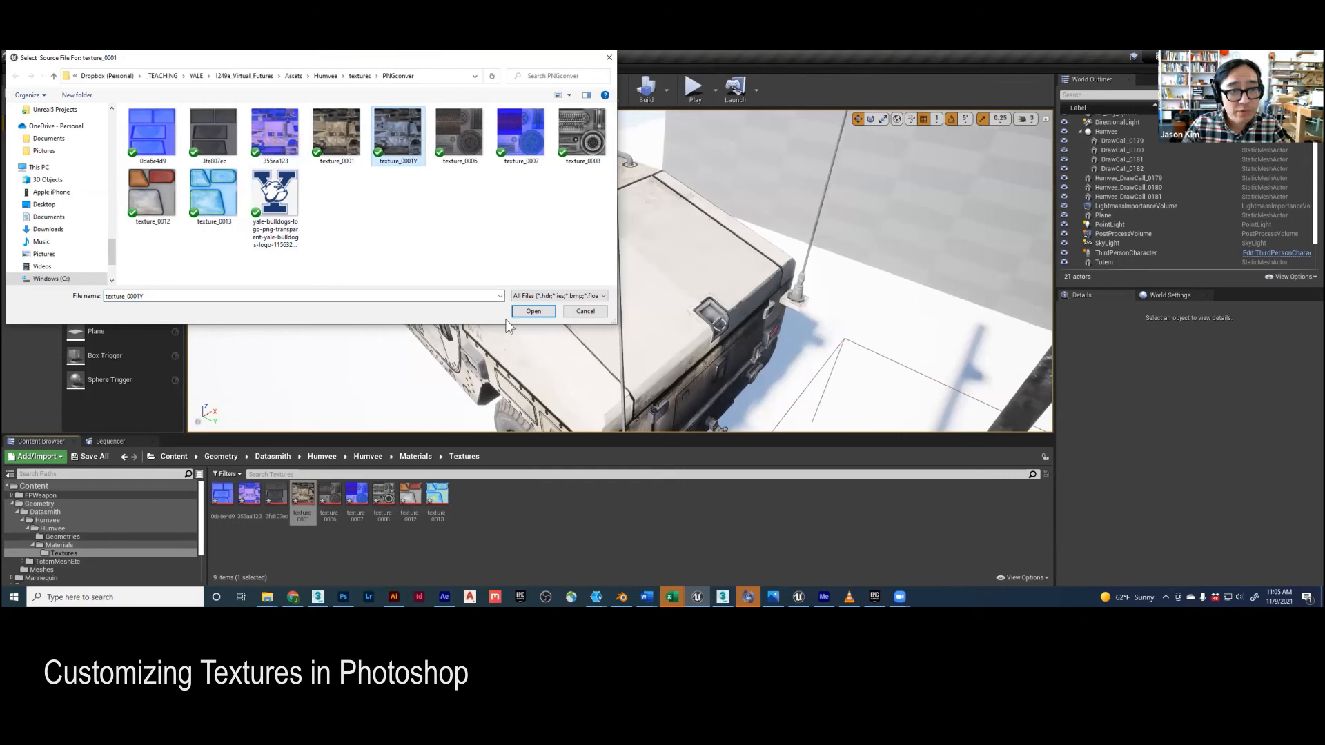
pyautogui.click(533, 312)
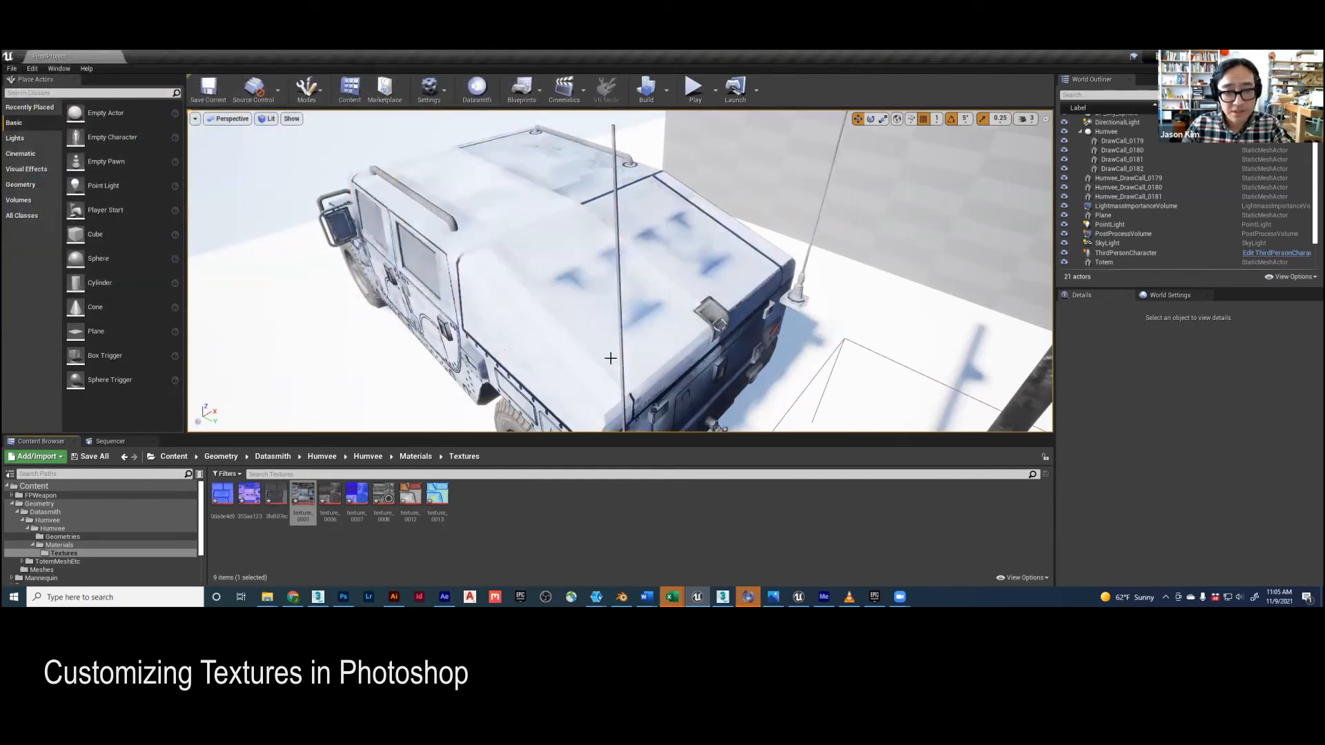
# - Examine the retextured Humvee's hood, doors, rear and front in the level viewport
pyautogui.moveTo(530, 375); pyautogui.dragTo(609, 284, button='right')
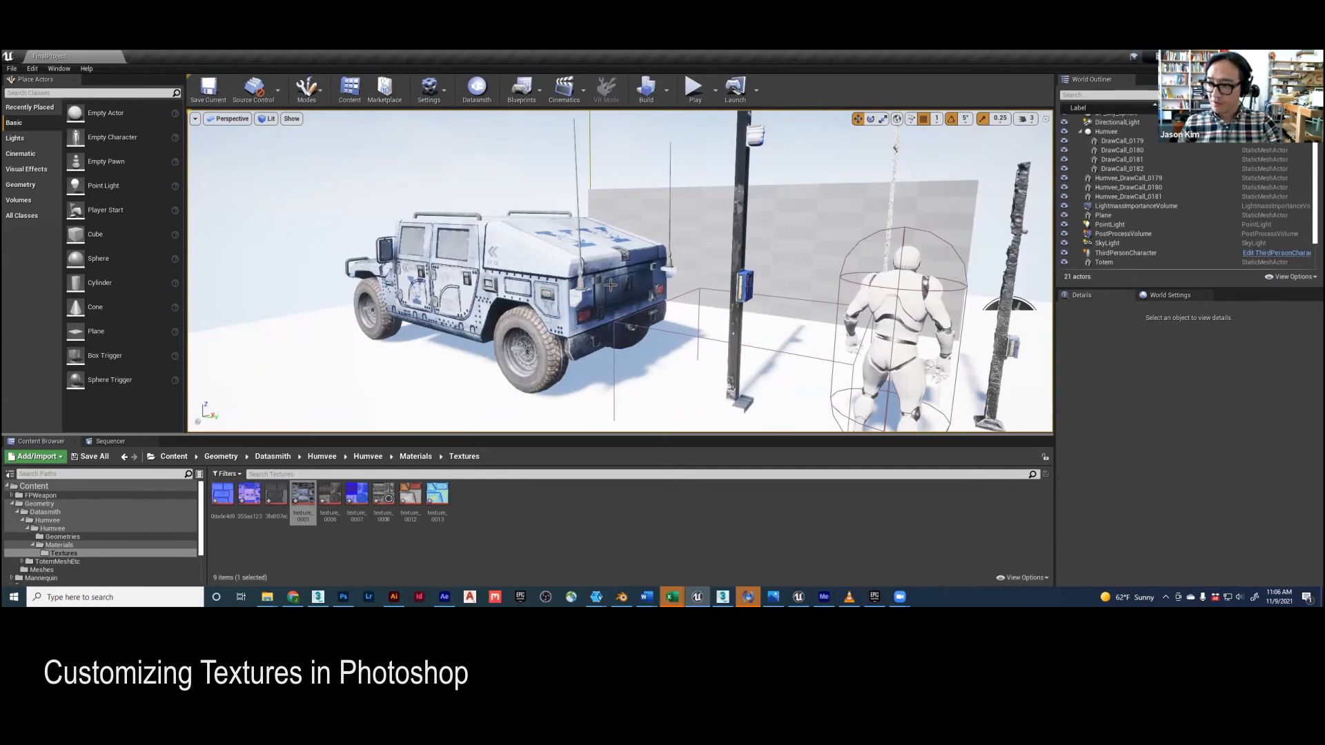
pyautogui.moveTo(516, 308); pyautogui.dragTo(533, 332)
pyautogui.moveTo(532, 333); pyautogui.dragTo(516, 309, button='right')
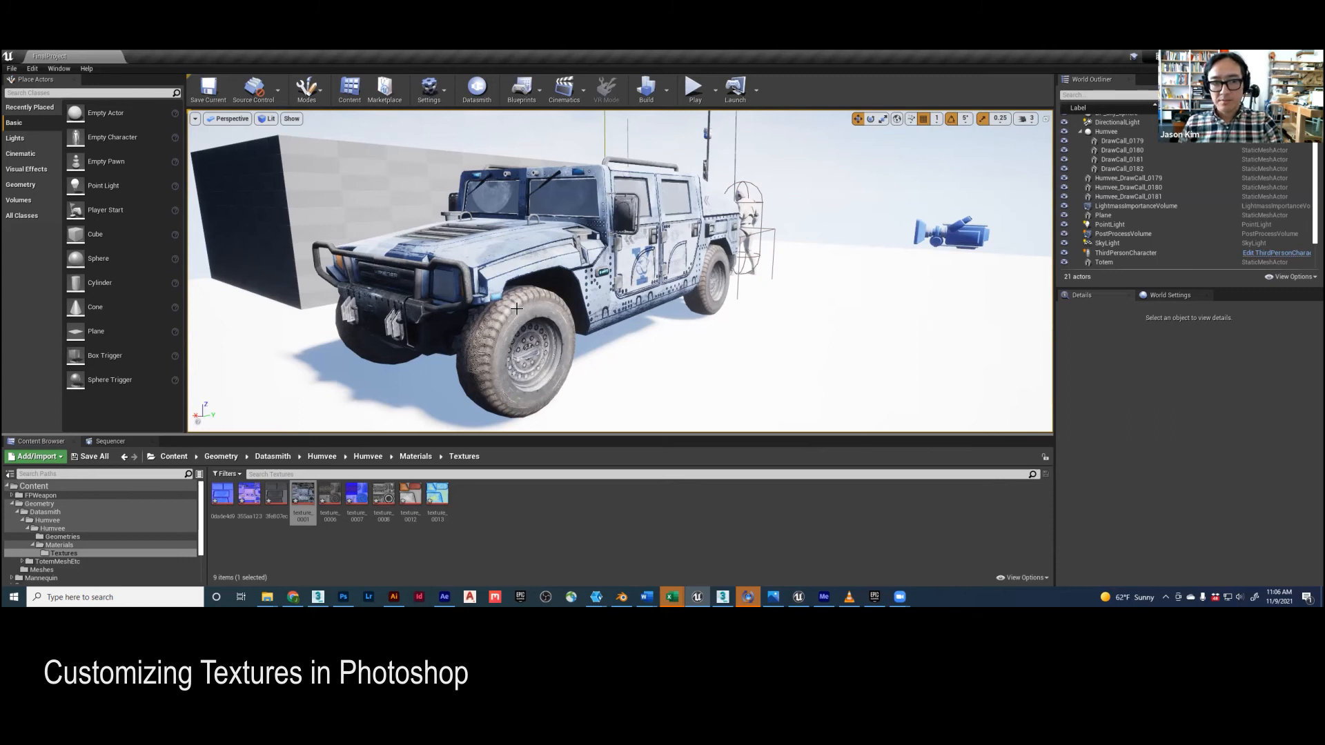
pyautogui.moveTo(636, 306); pyautogui.dragTo(636, 305, button='right')
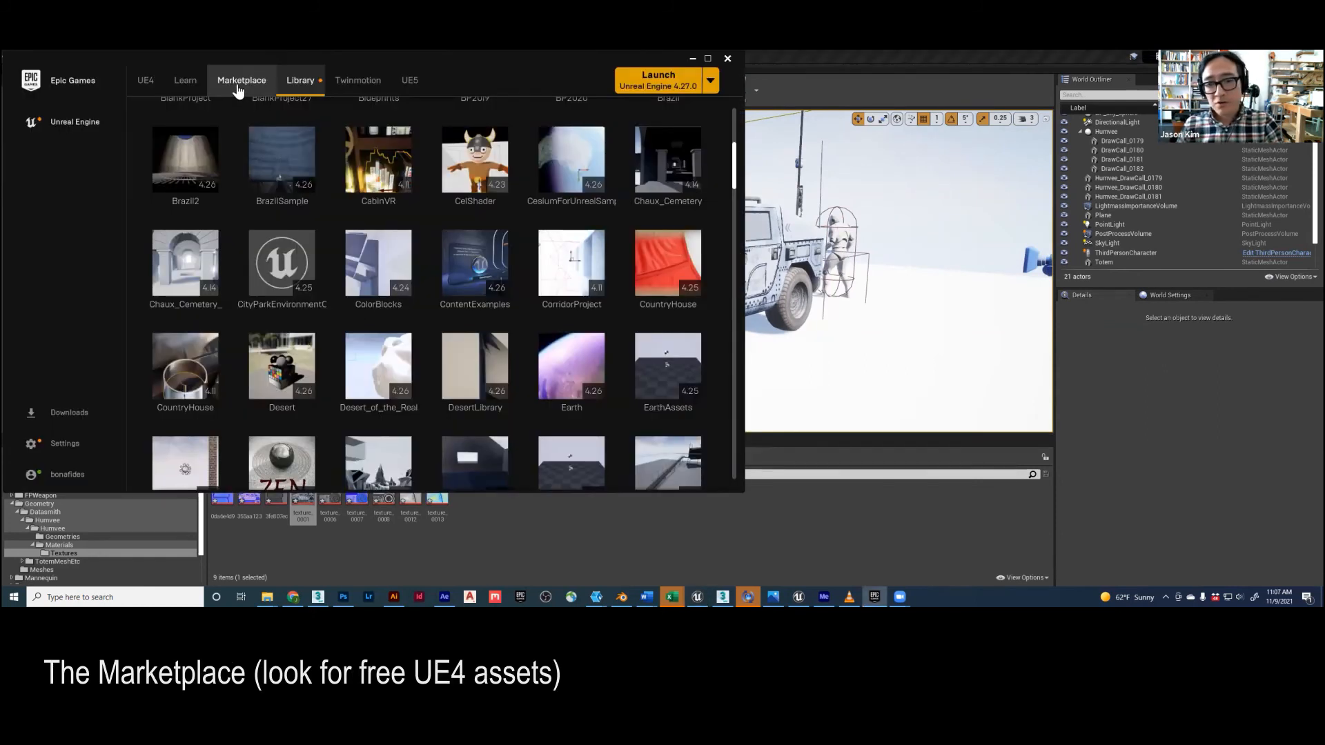
# - Switch to the Epic Games Launcher and look through the Marketplace's Showcase and Free For The Month offers
pyautogui.click(239, 81)
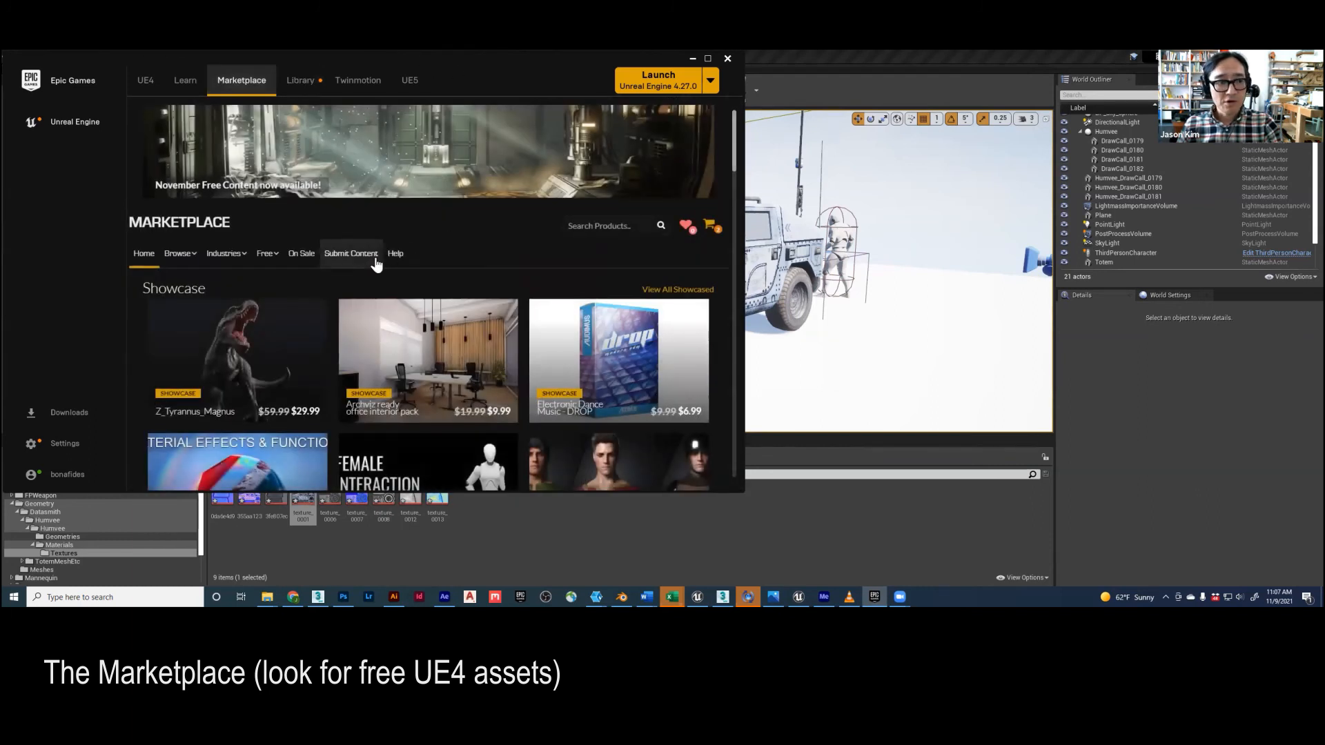
pyautogui.scroll(-3, 380, 359)
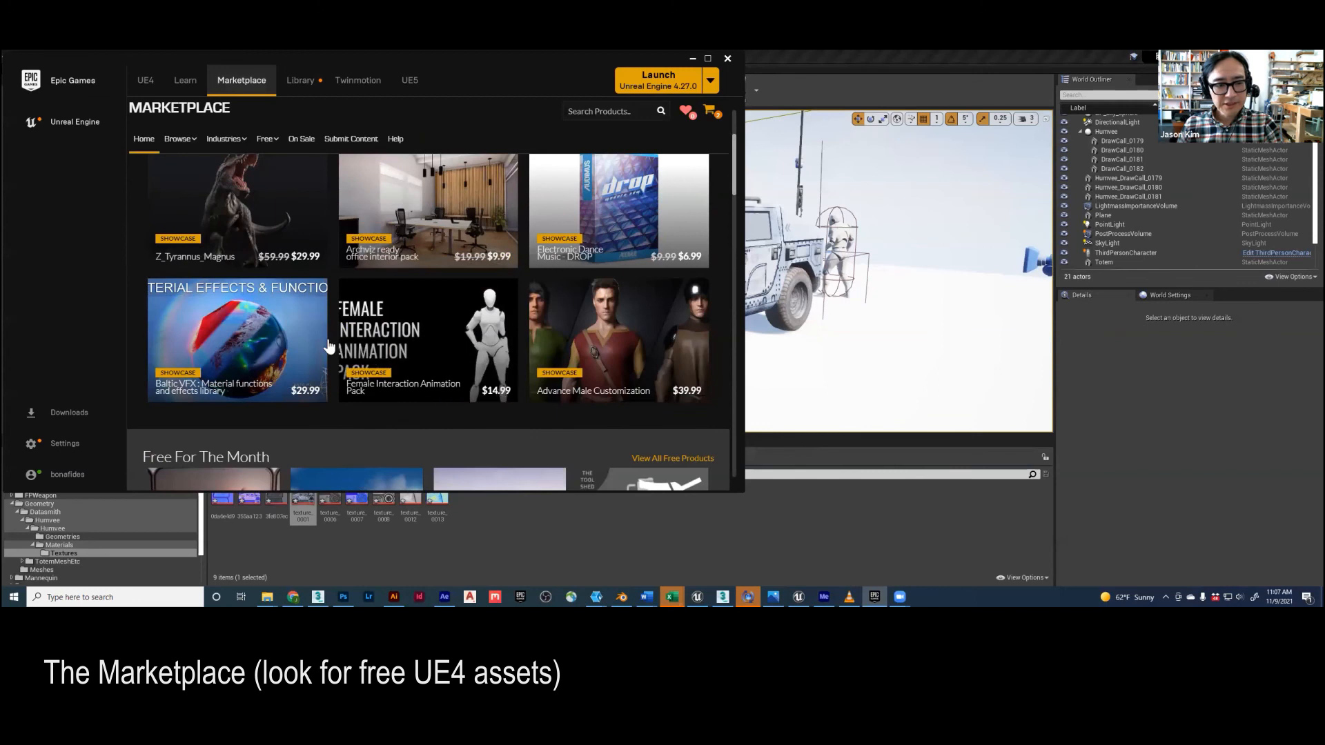
pyautogui.scroll(-7, 380, 359)
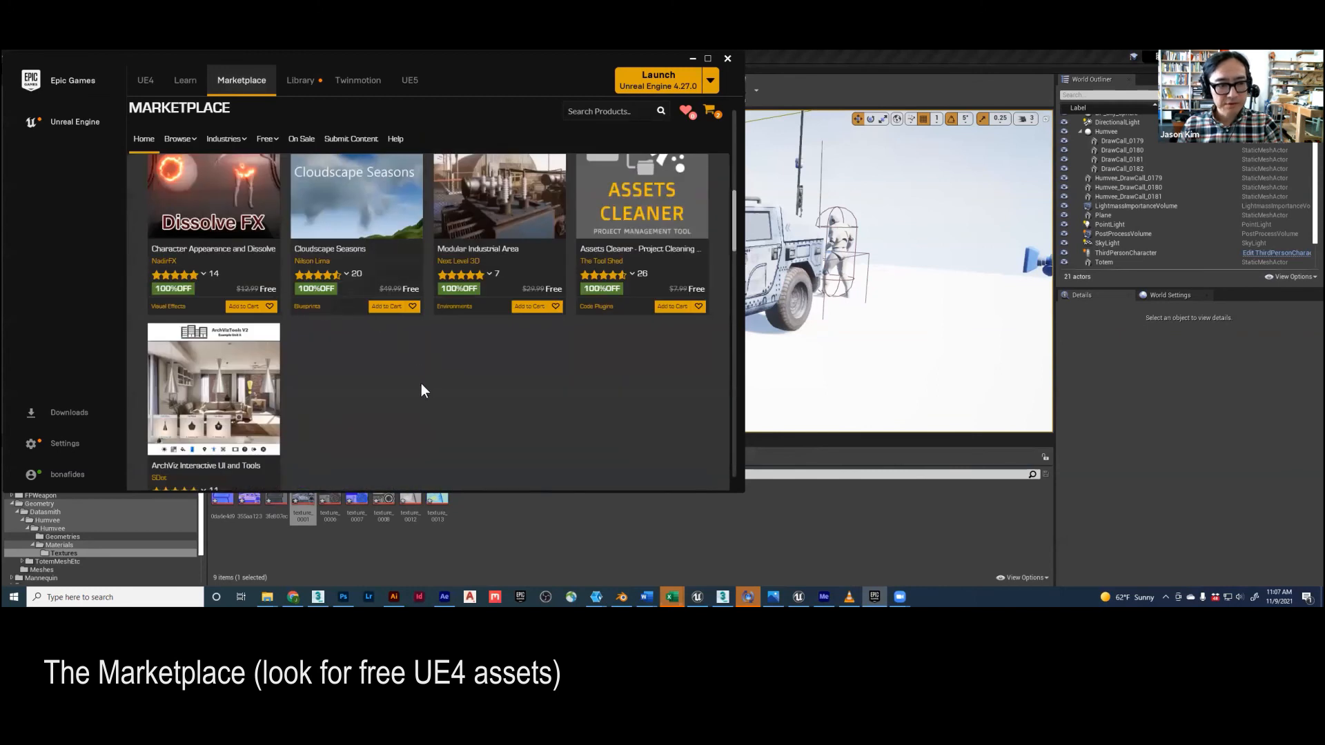
pyautogui.scroll(4, 421, 385)
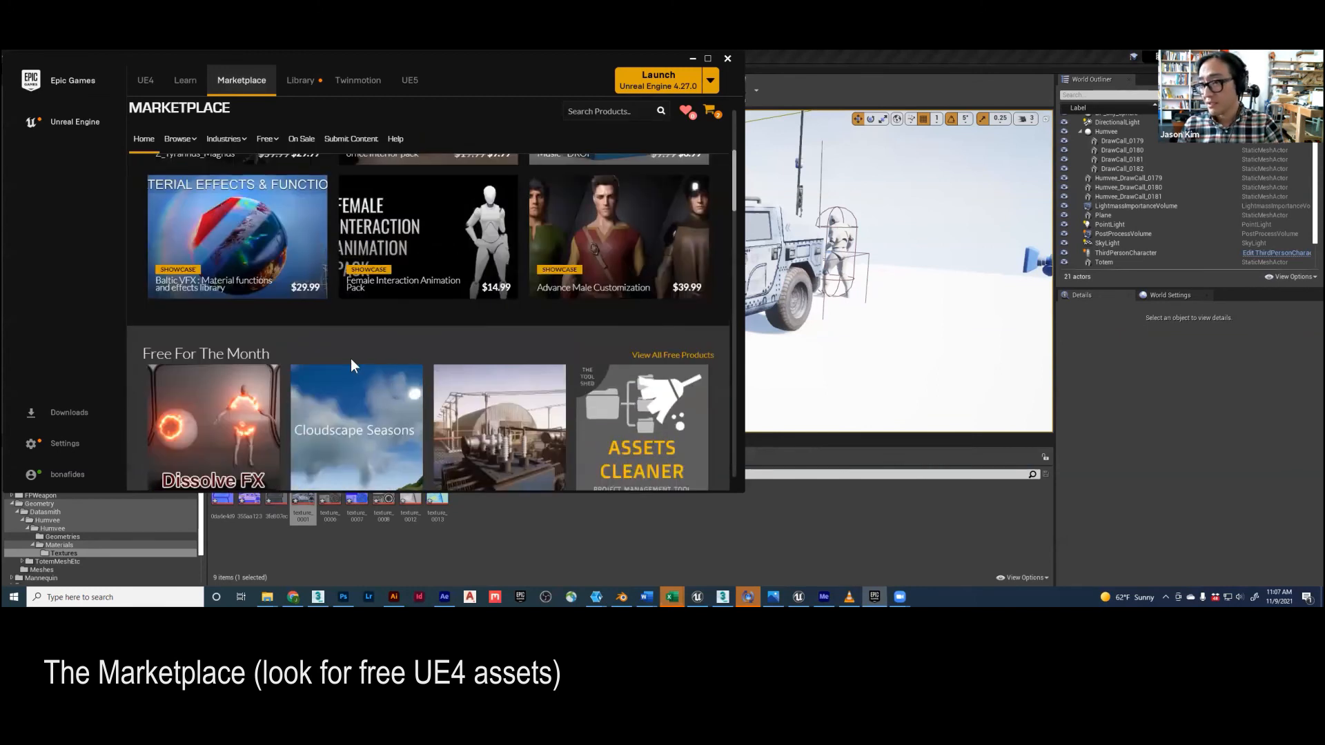
pyautogui.scroll(5, 350, 365)
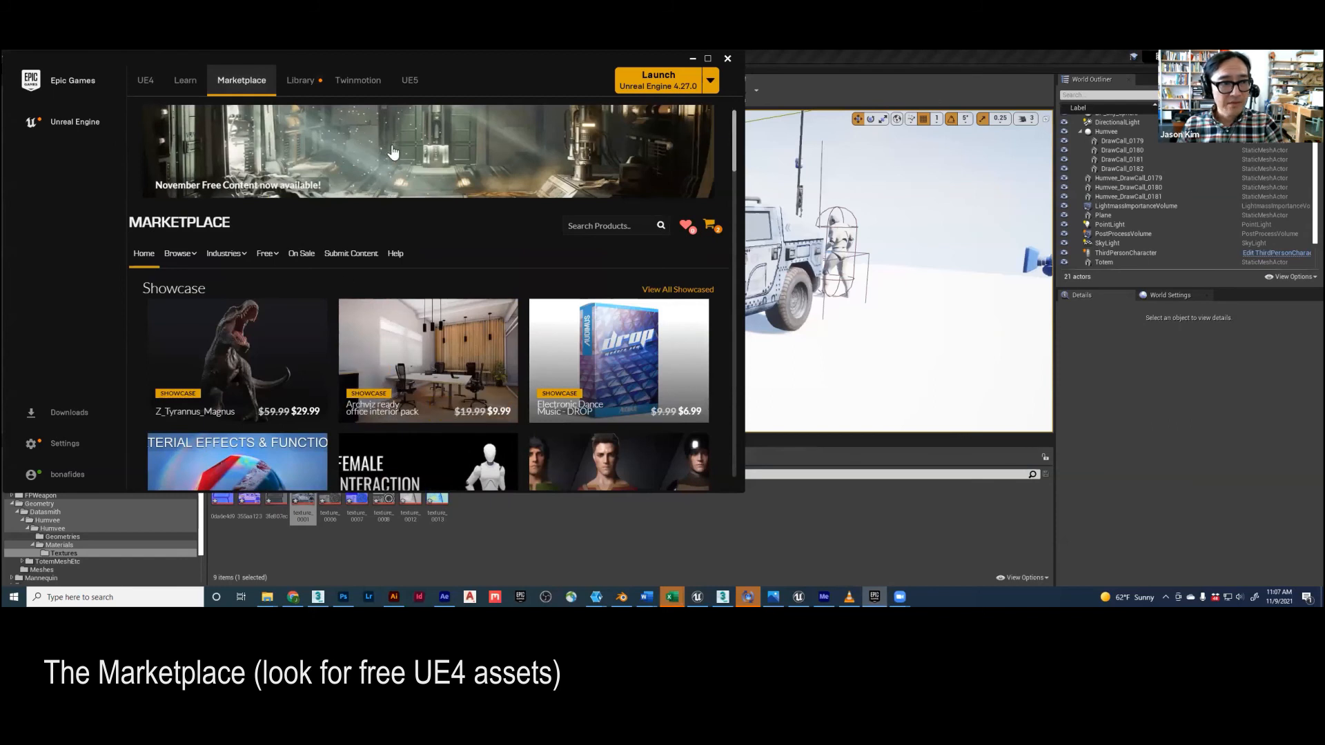
pyautogui.moveTo(485, 60); pyautogui.dragTo(586, 75)
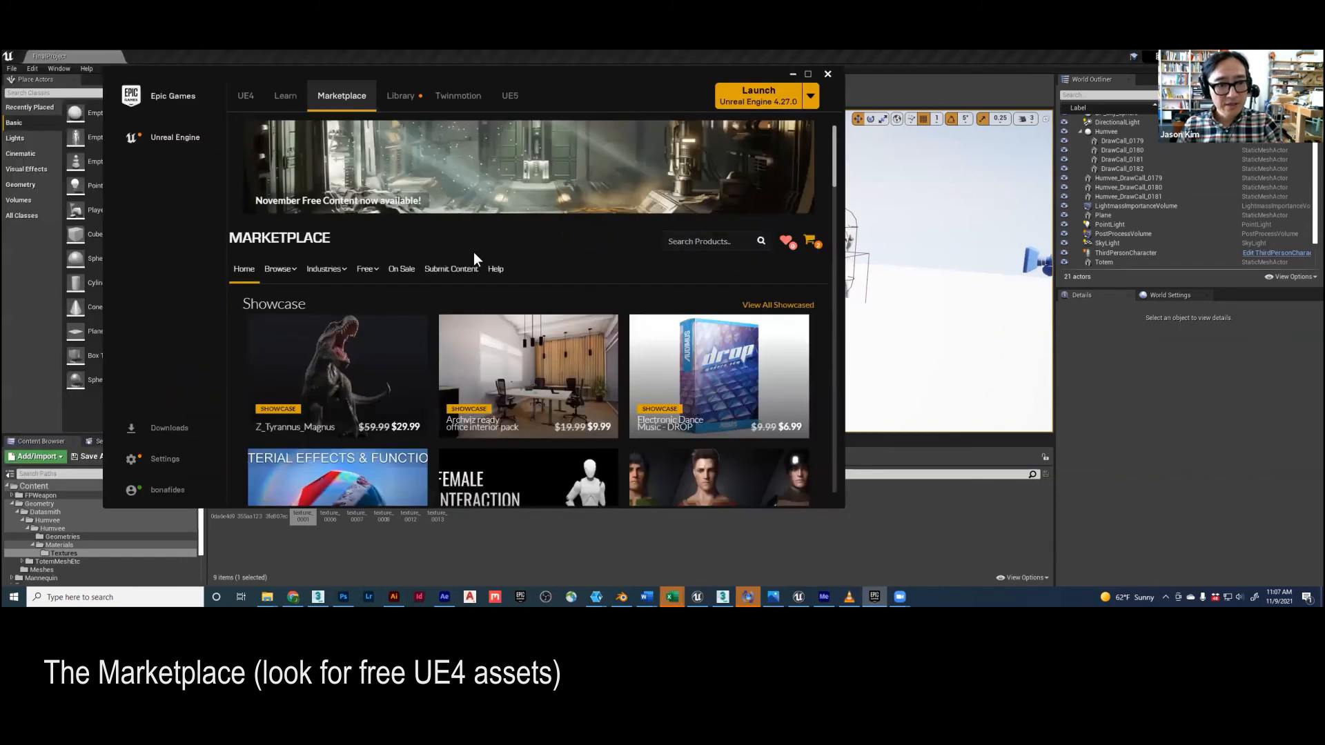
# - Open the Marketplace's free products and look through the first page of results, down to the military vehicles
pyautogui.click(370, 271)
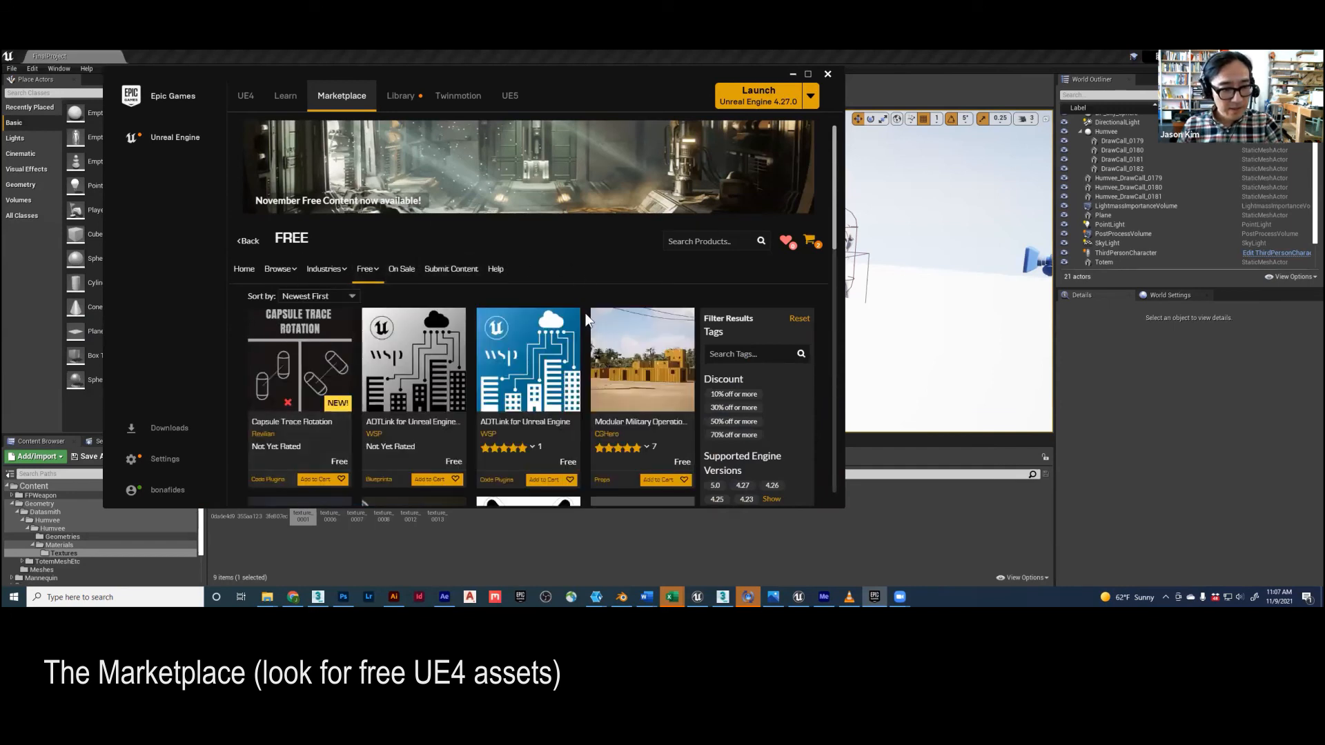
pyautogui.scroll(-5, 583, 338)
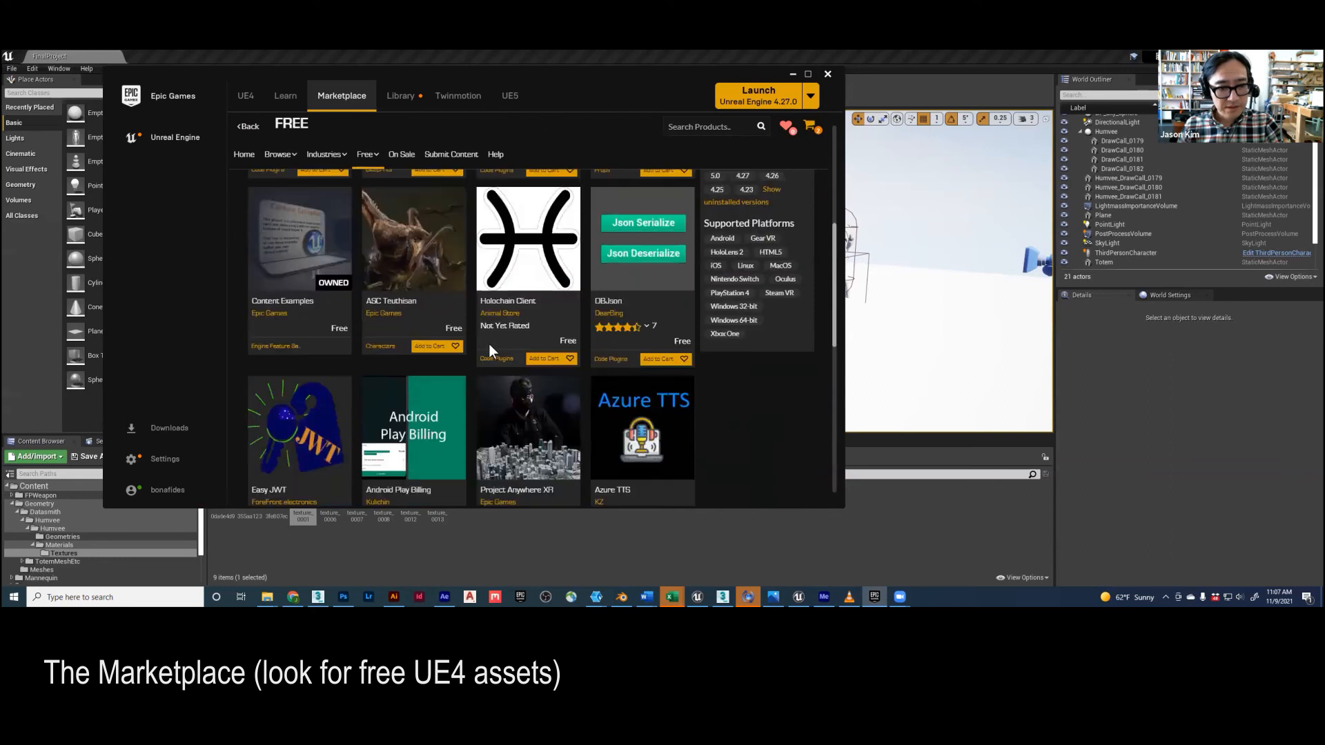
pyautogui.scroll(-3, 487, 342)
pyautogui.scroll(-2, 471, 333)
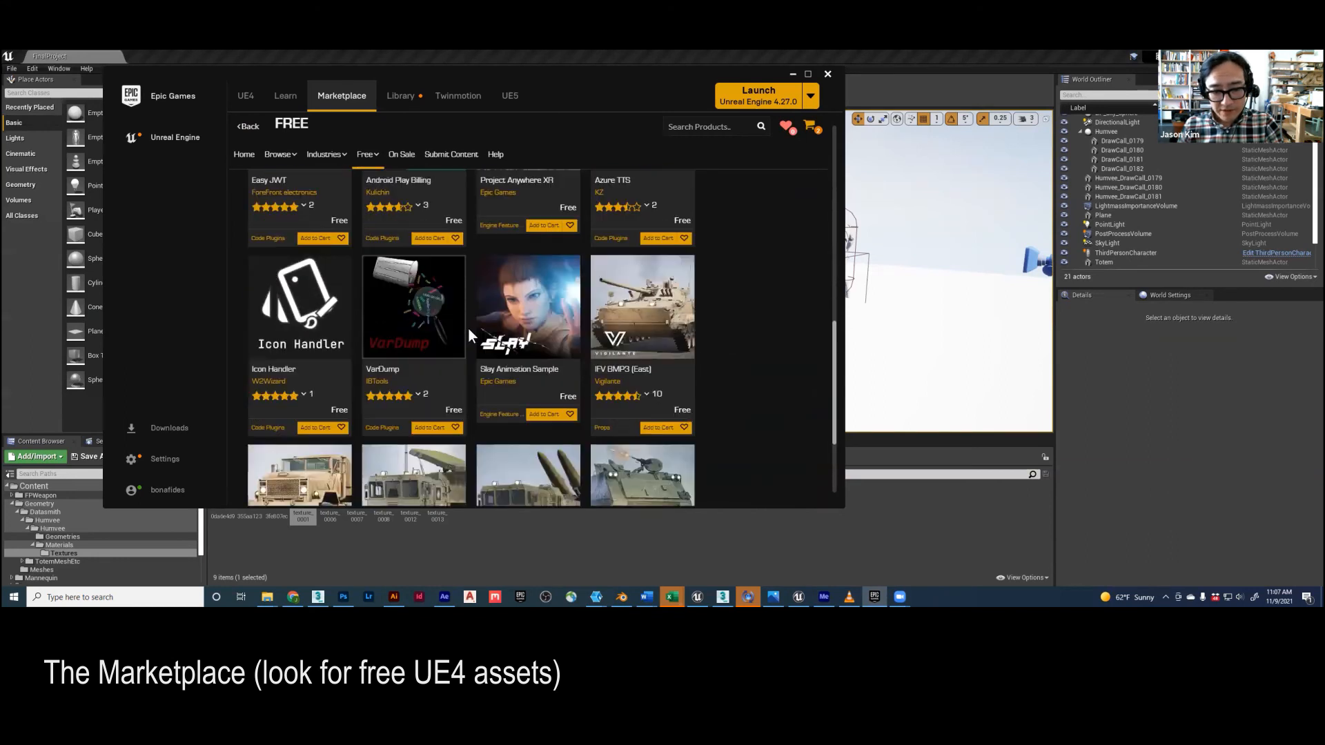
pyautogui.scroll(-2, 439, 314)
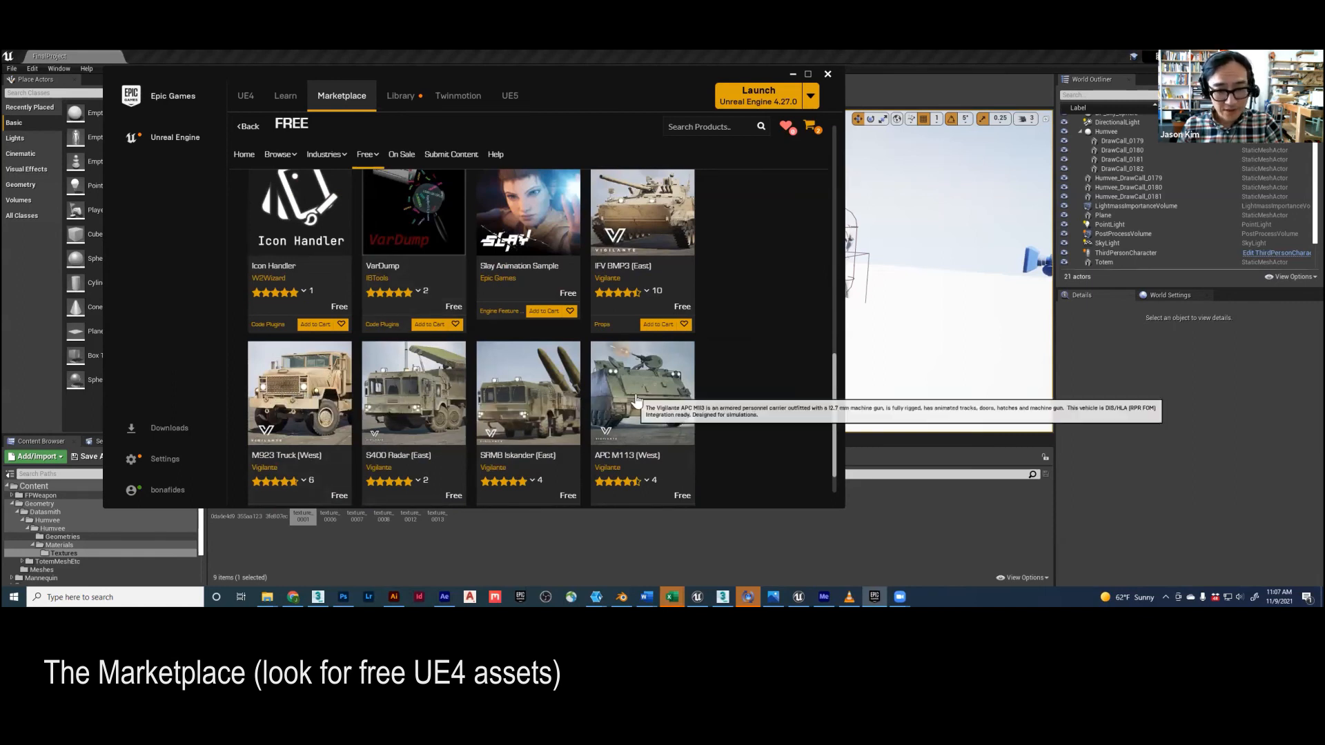
pyautogui.scroll(-1, 690, 393)
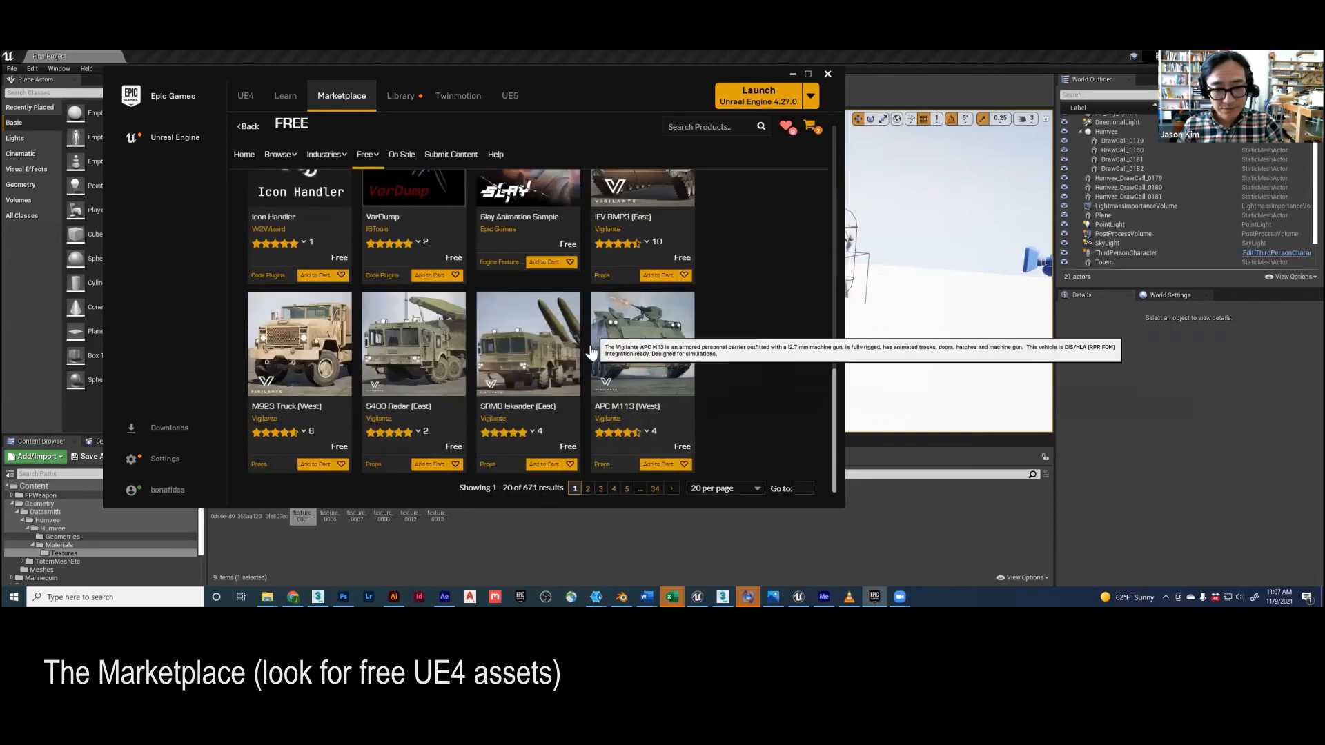
# - Go to page 2 of the free Marketplace products and look through its assets and plugins
pyautogui.click(588, 489)
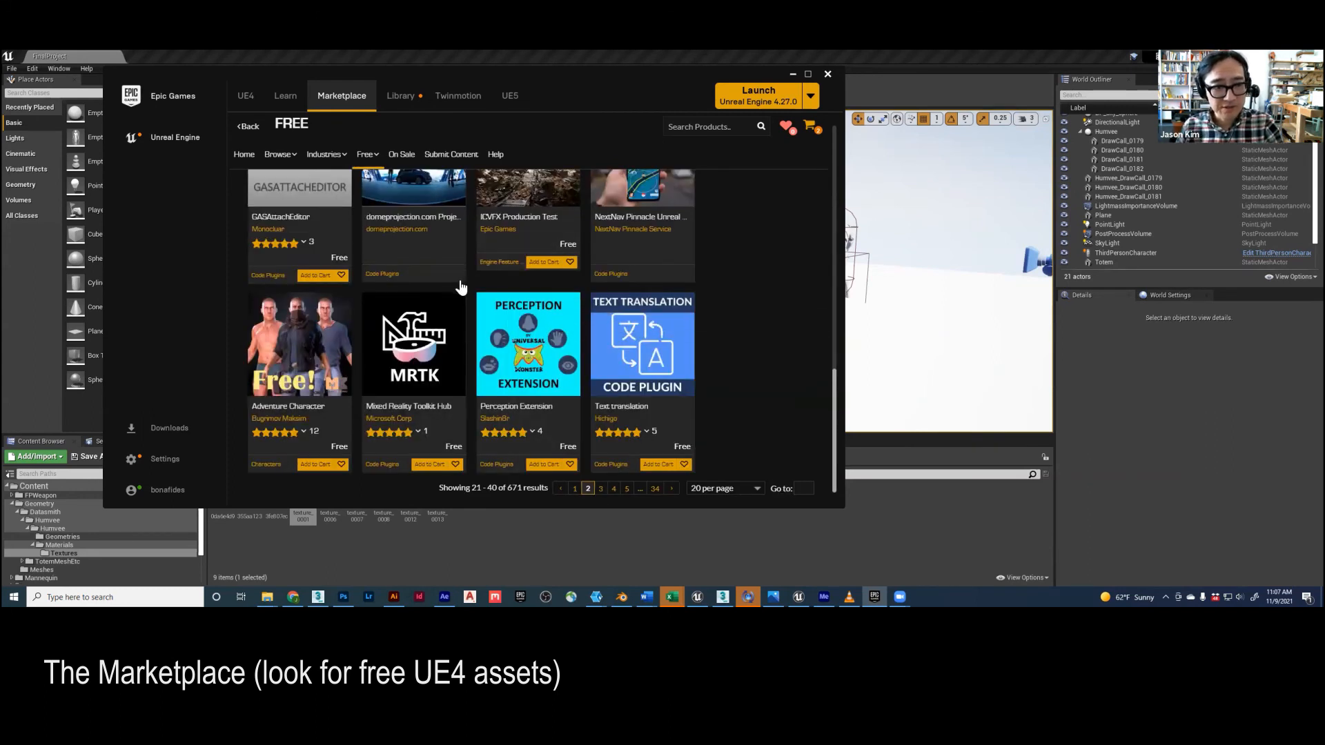
pyautogui.scroll(3, 460, 288)
pyautogui.scroll(4, 408, 345)
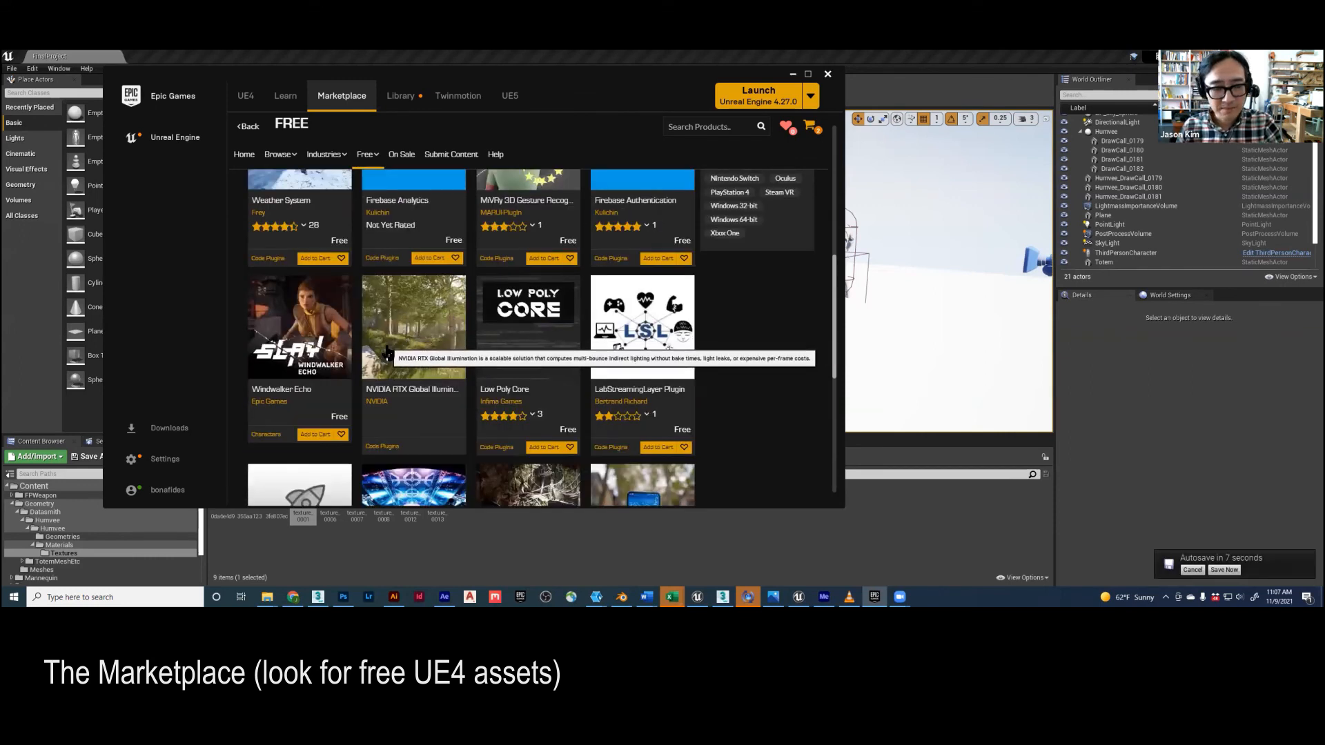
pyautogui.scroll(4, 390, 352)
pyautogui.scroll(2, 387, 352)
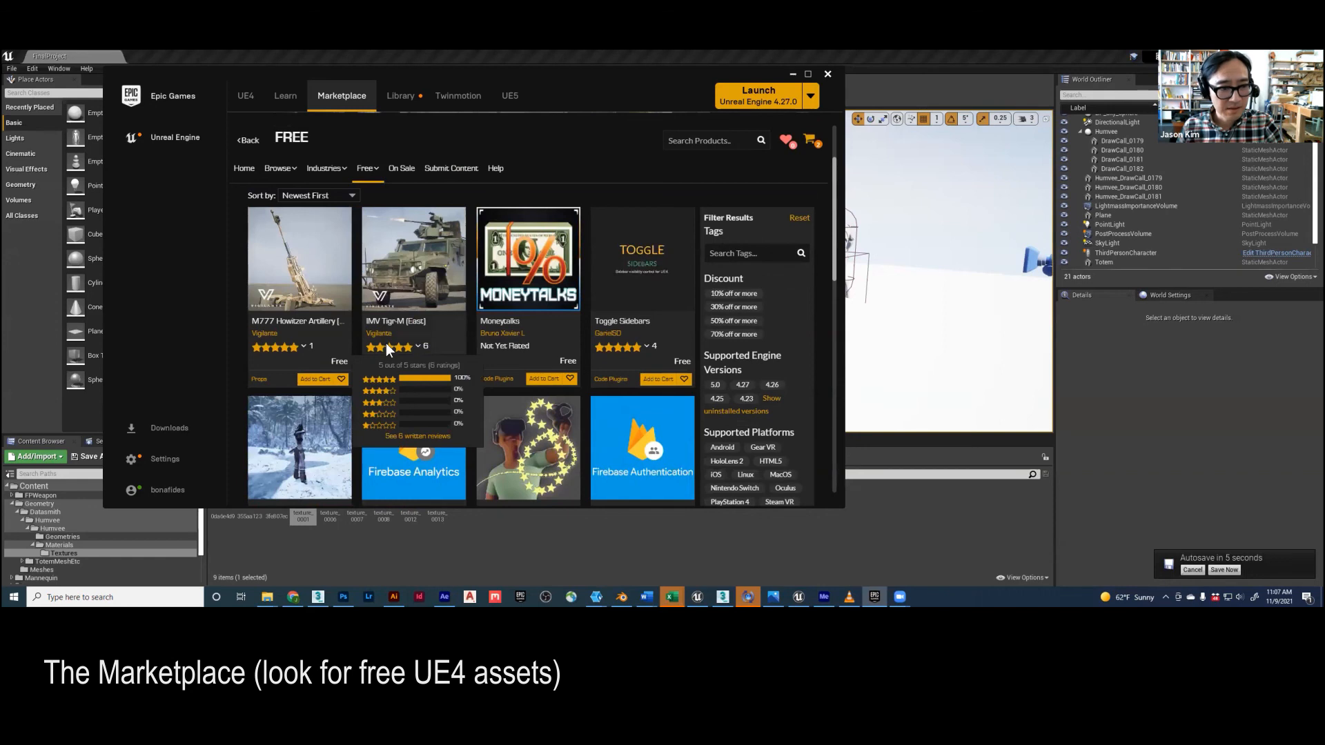
pyautogui.scroll(-9, 384, 343)
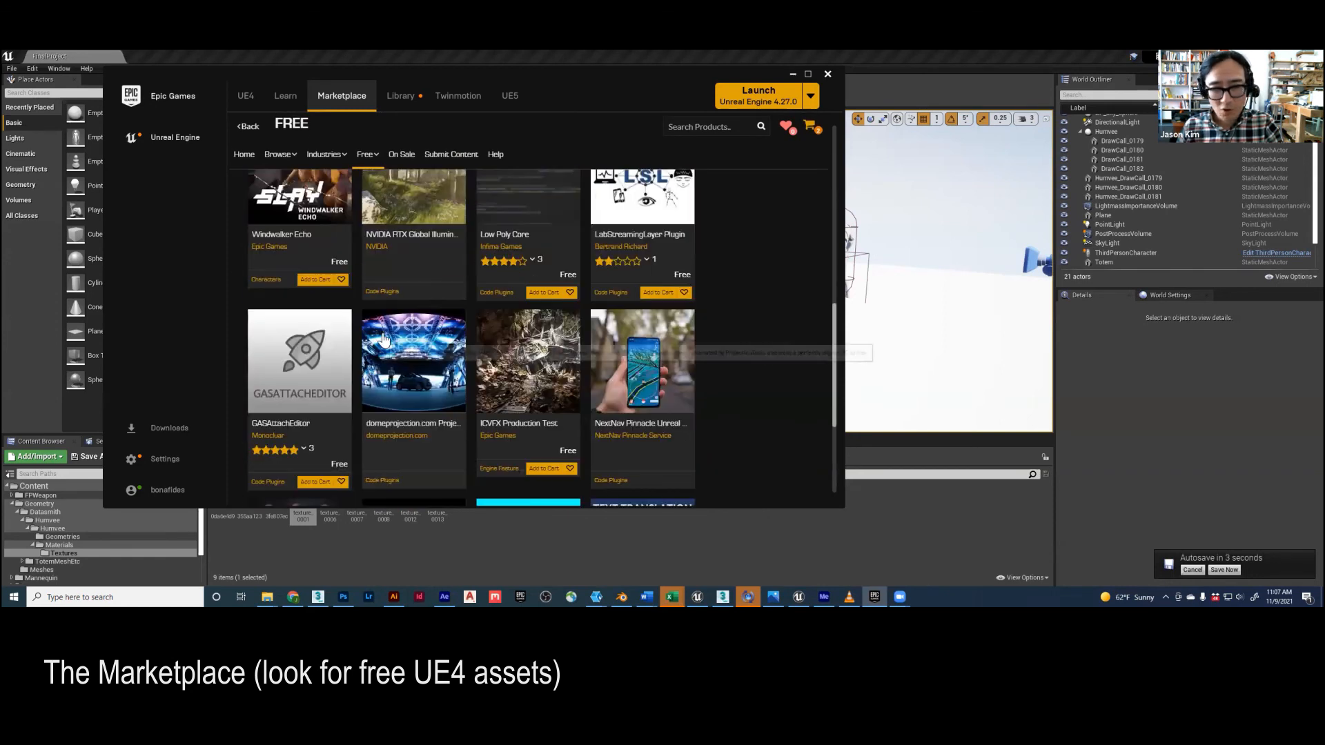
pyautogui.scroll(-4, 390, 348)
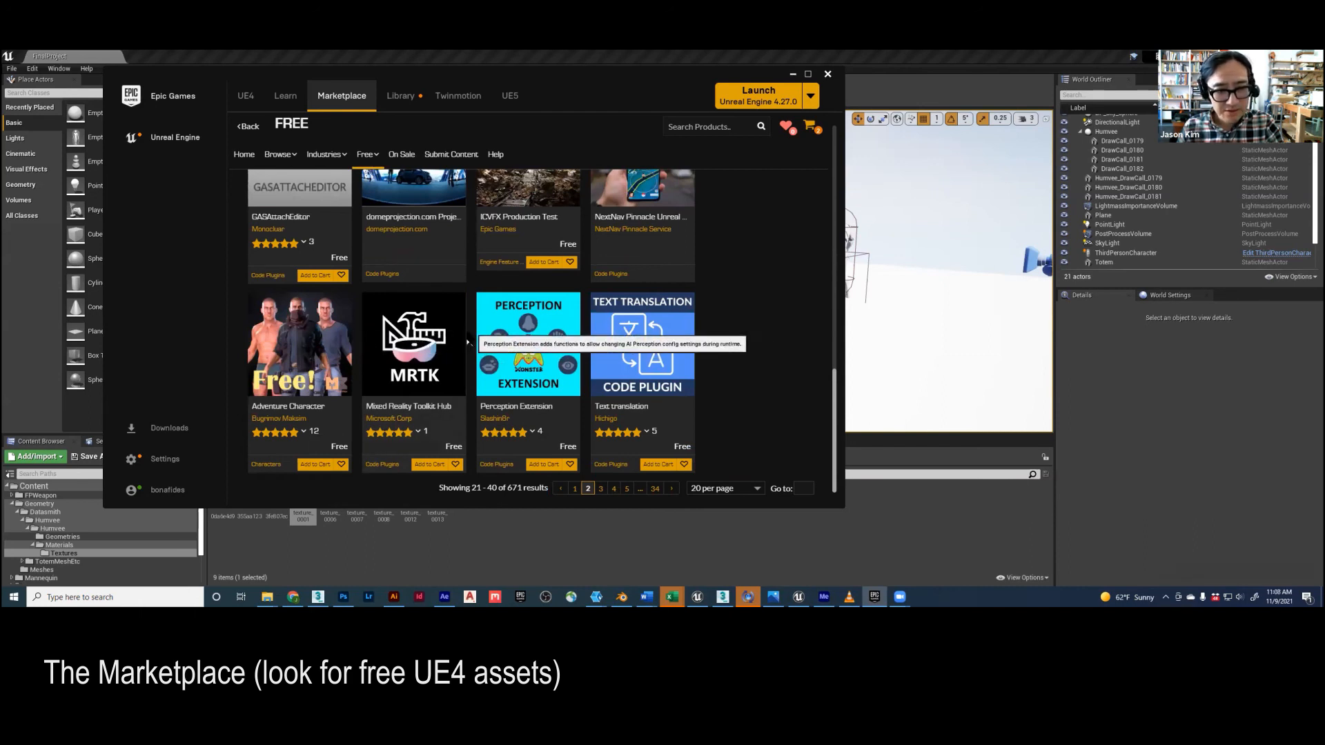
# - Go to page 3 of the free Marketplace products and look through its assets, including the Megascans and military items
pyautogui.click(600, 489)
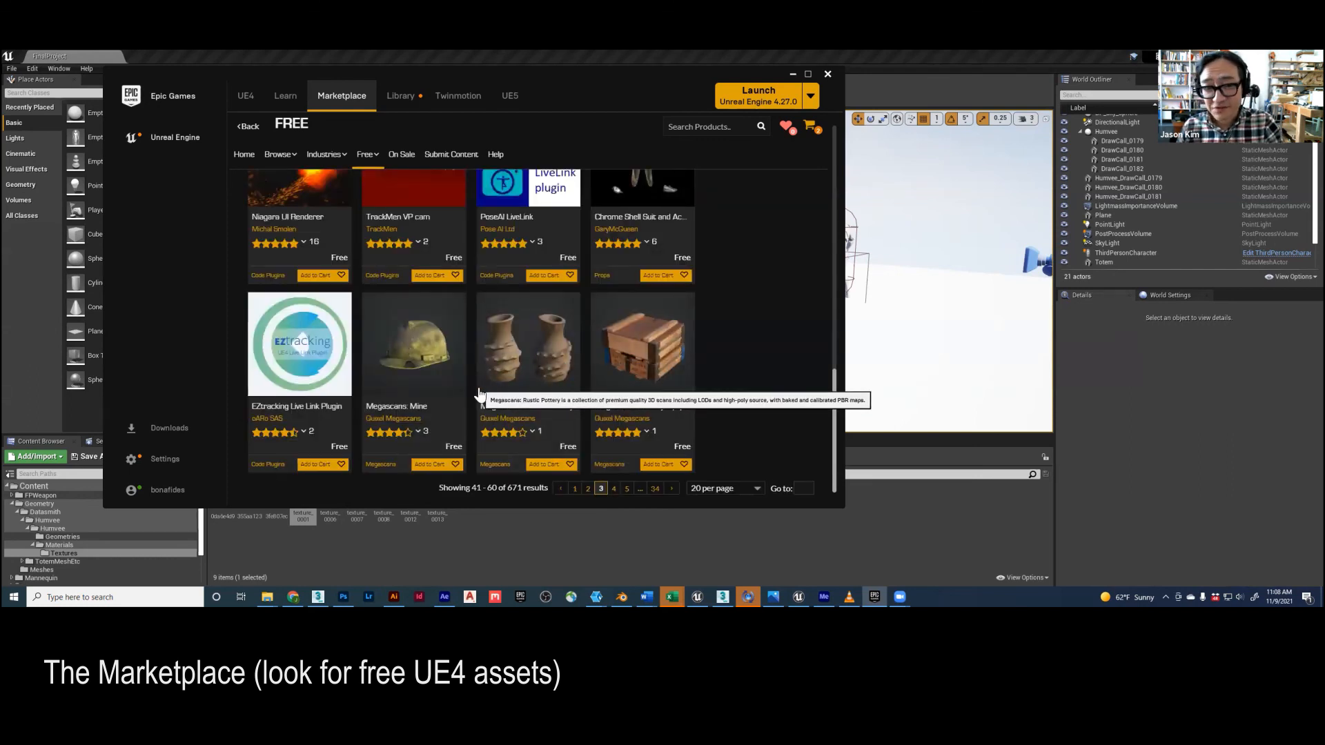
pyautogui.scroll(3, 464, 388)
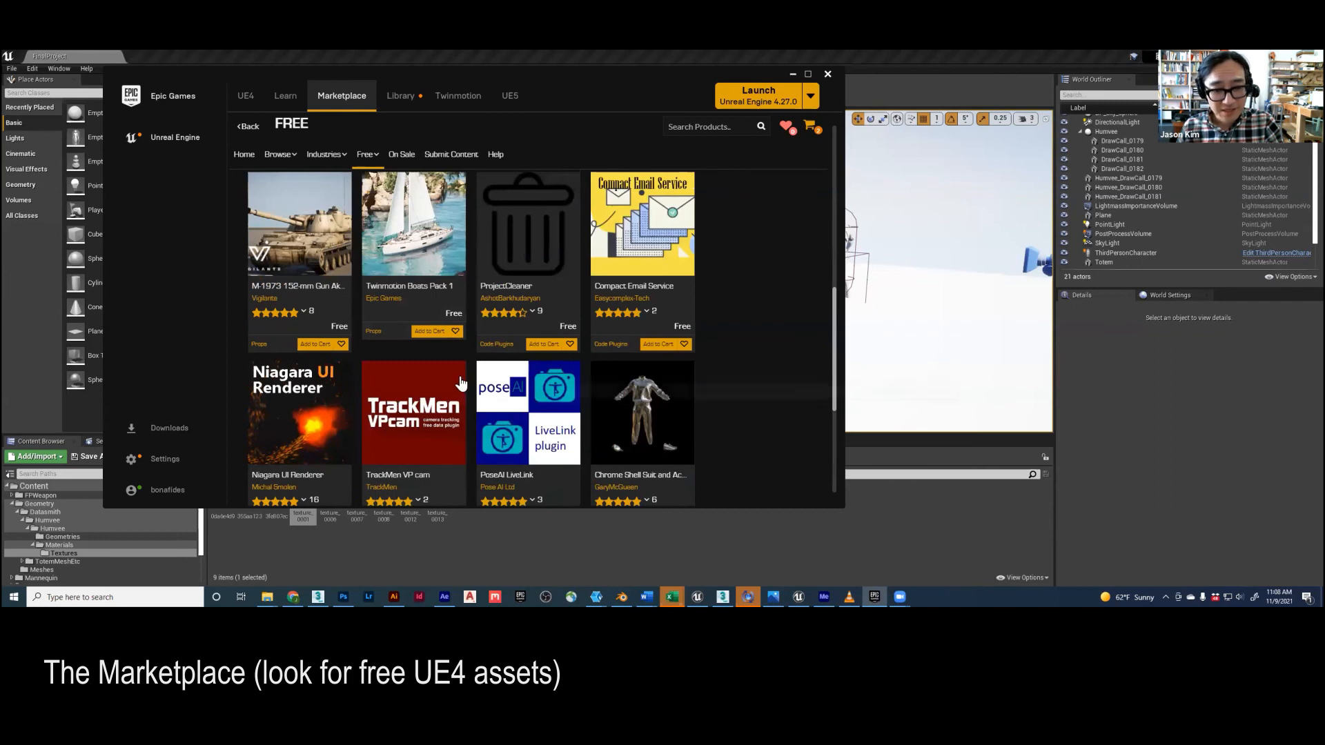
pyautogui.scroll(-3, 464, 389)
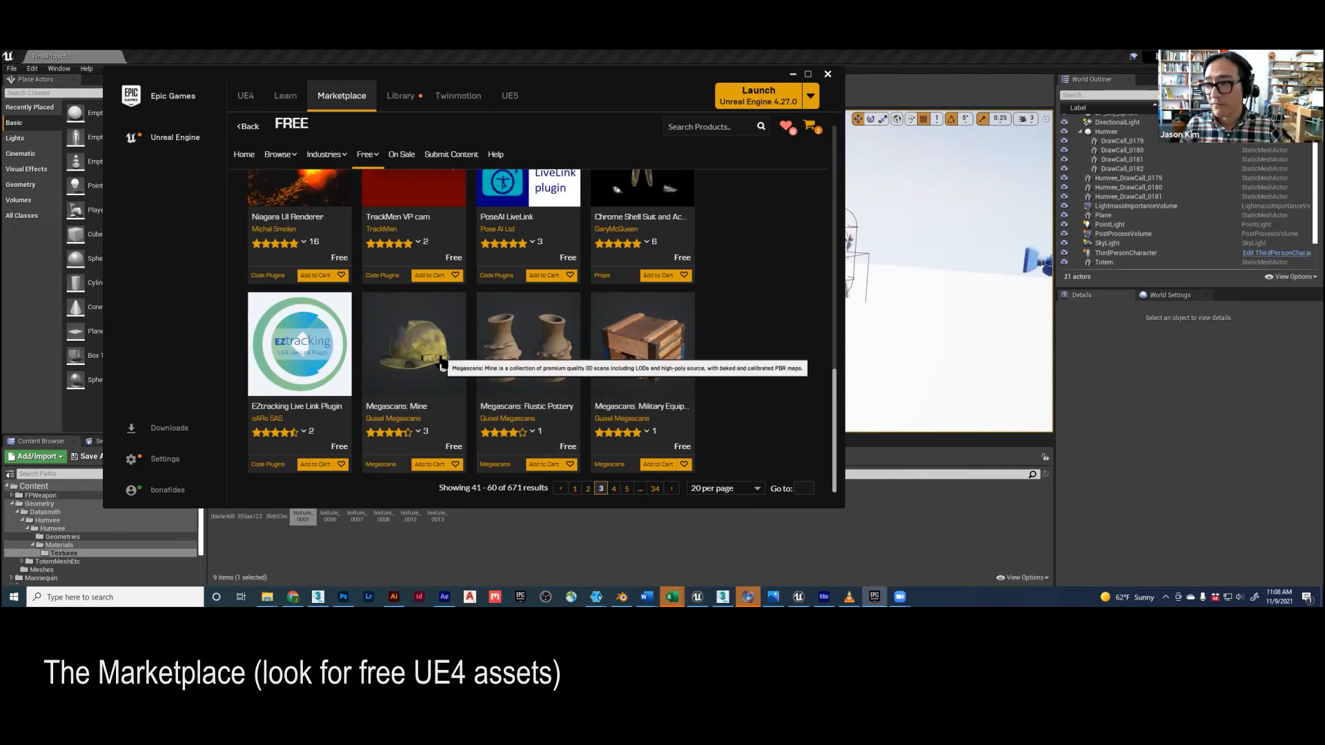
pyautogui.scroll(5, 414, 352)
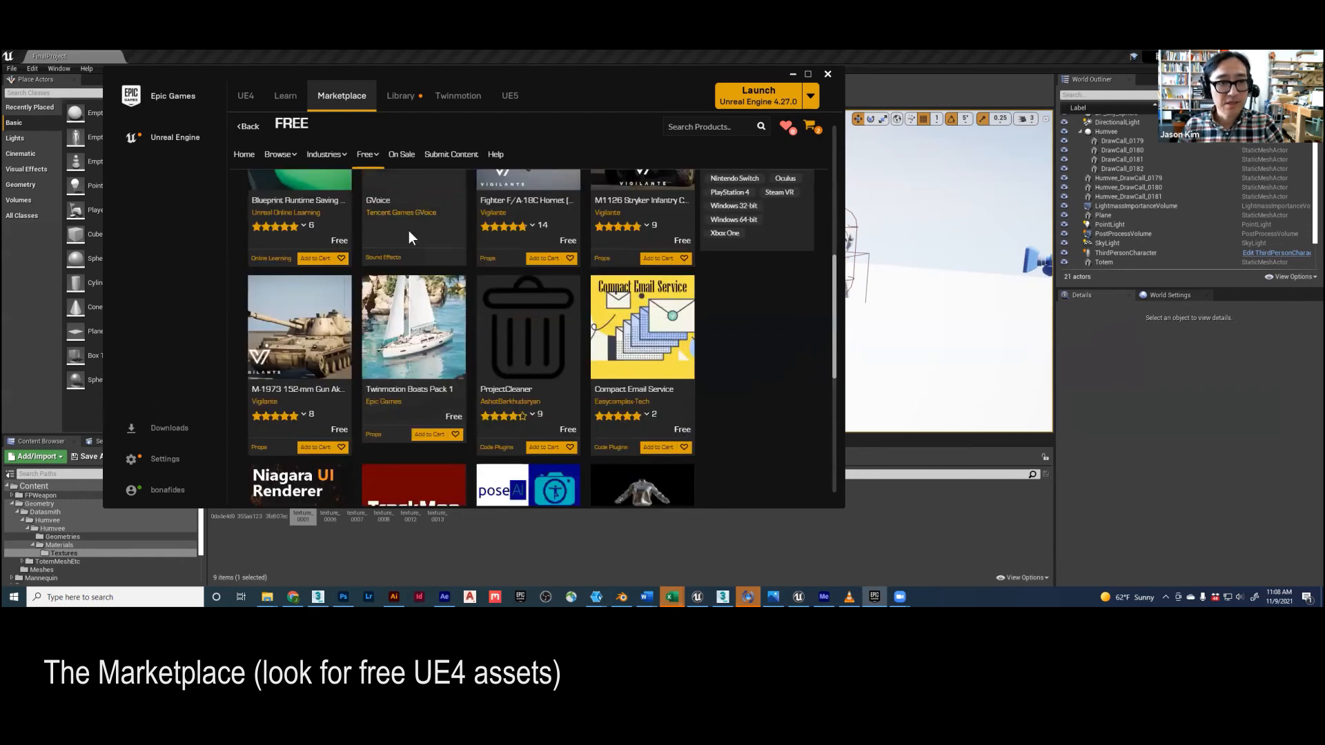
pyautogui.scroll(5, 408, 238)
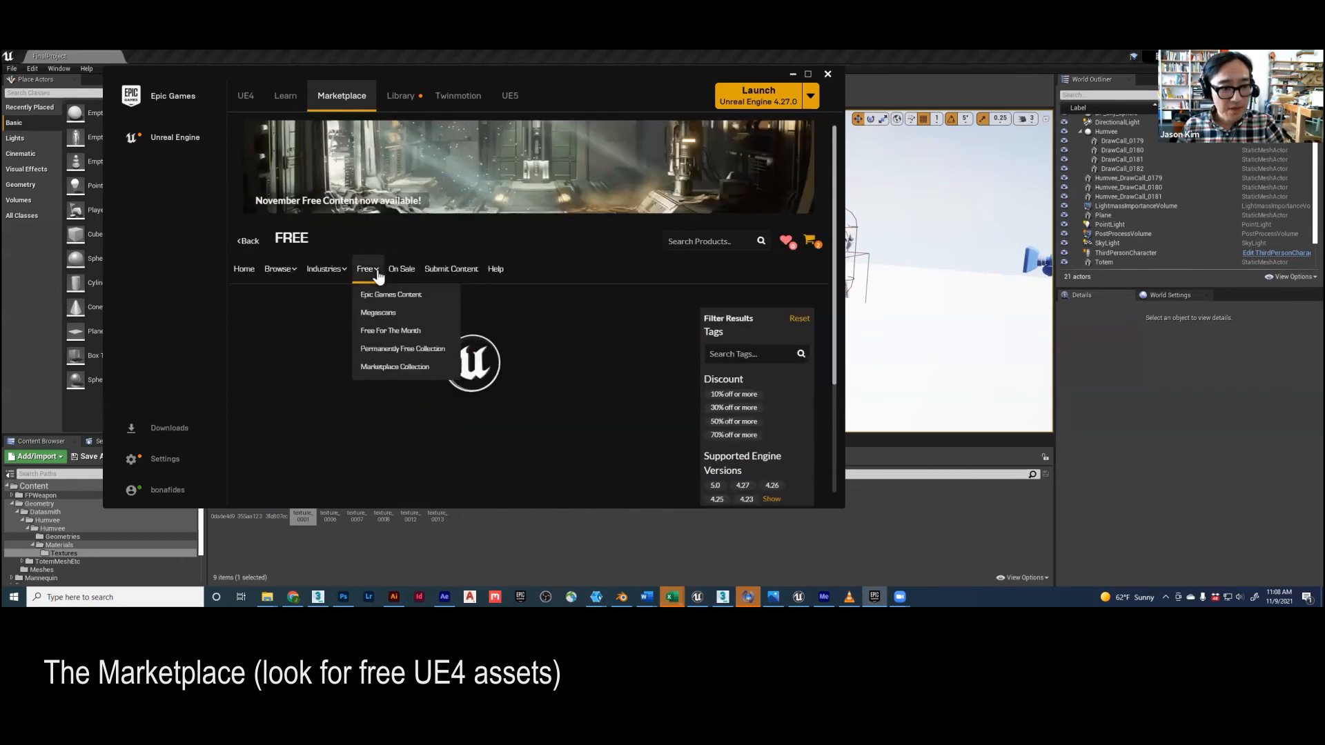
# - Open the Free For The Month offers, review the Modular Industrial Area product page, and return to look over the remaining offers
pyautogui.click(385, 332)
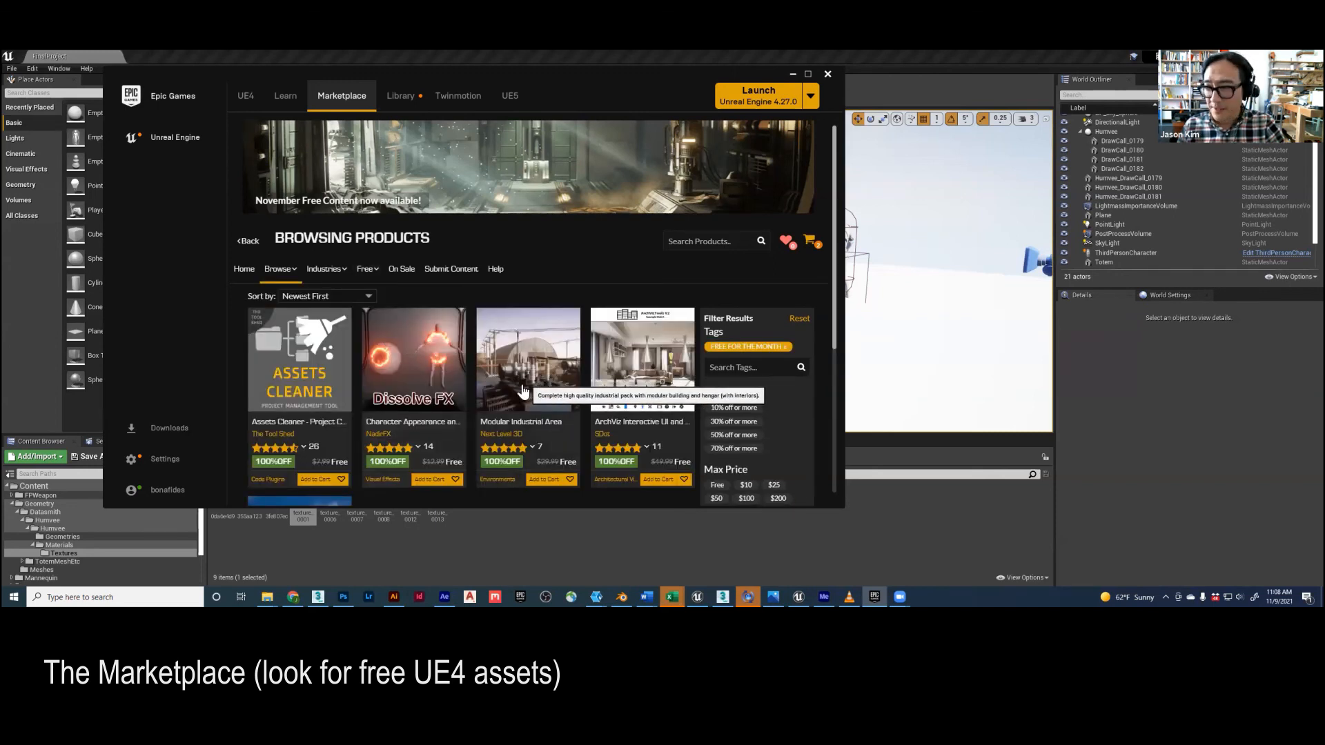
pyautogui.scroll(-2, 471, 395)
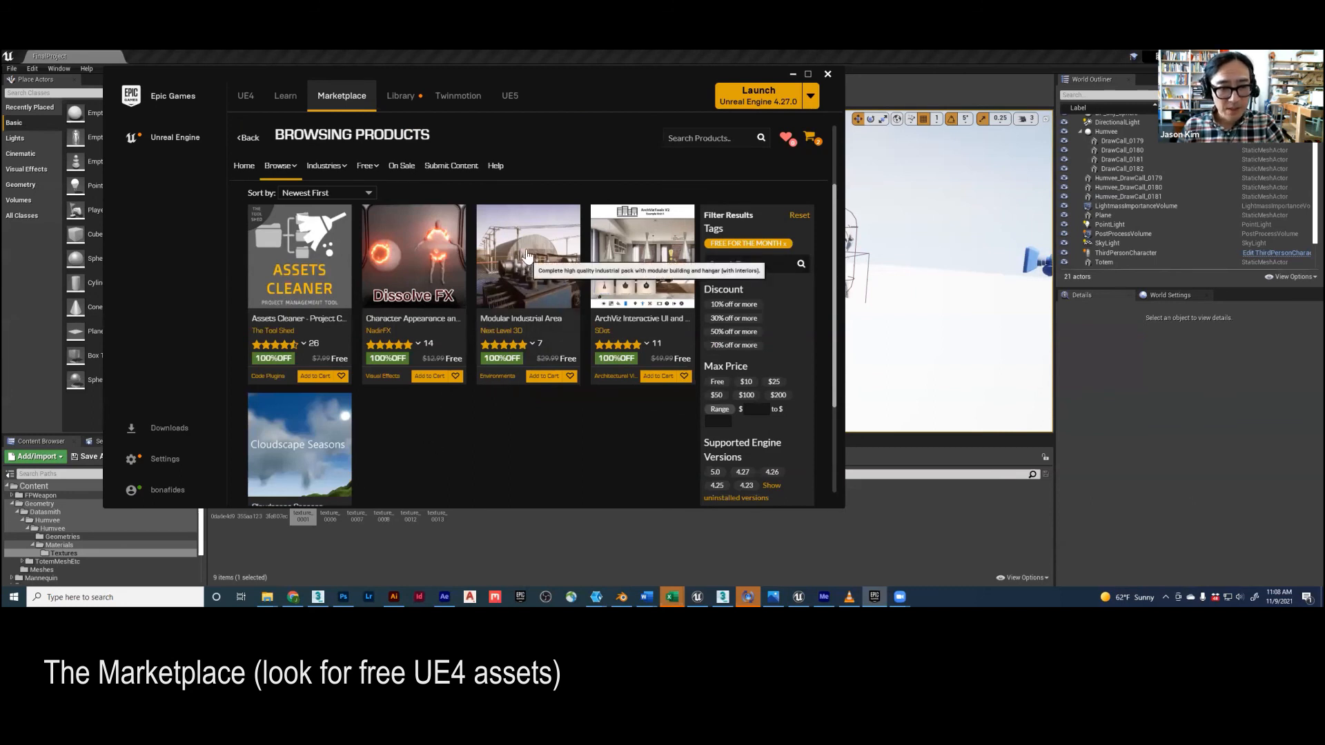
pyautogui.click(524, 283)
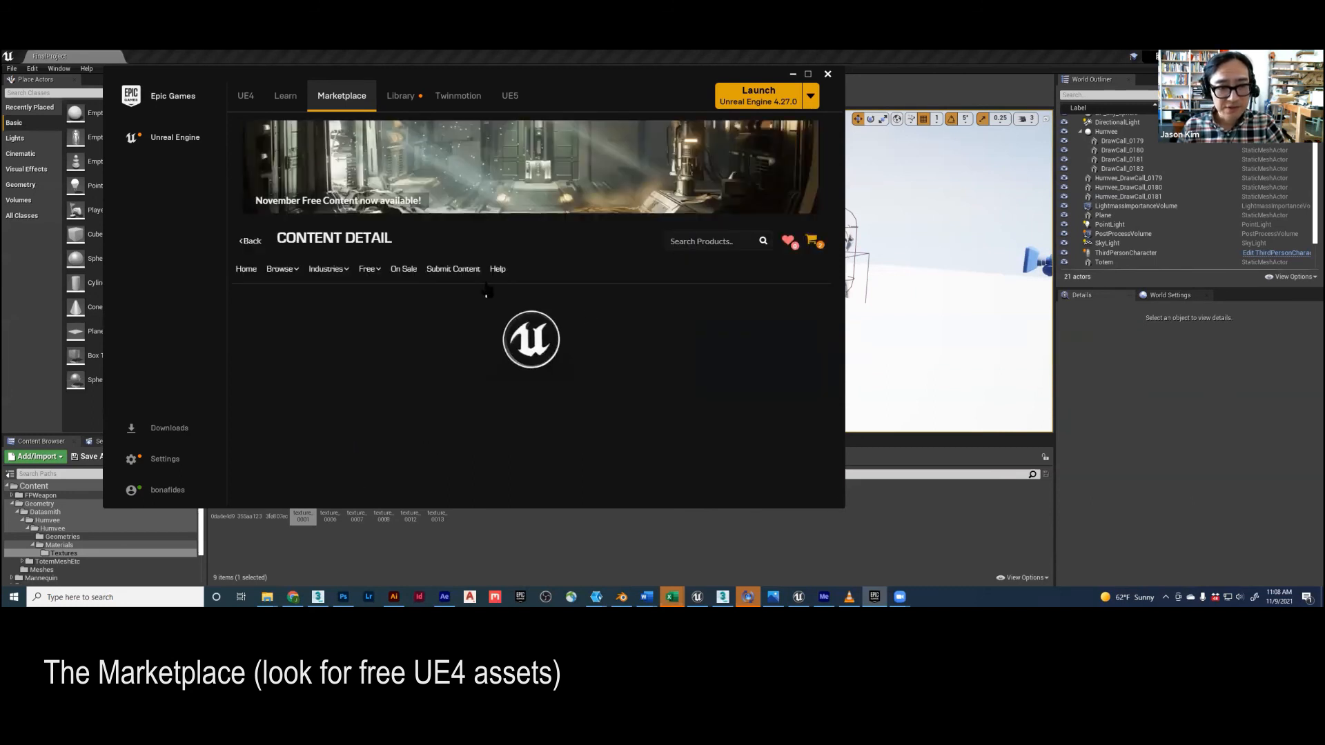
pyautogui.scroll(-2, 457, 374)
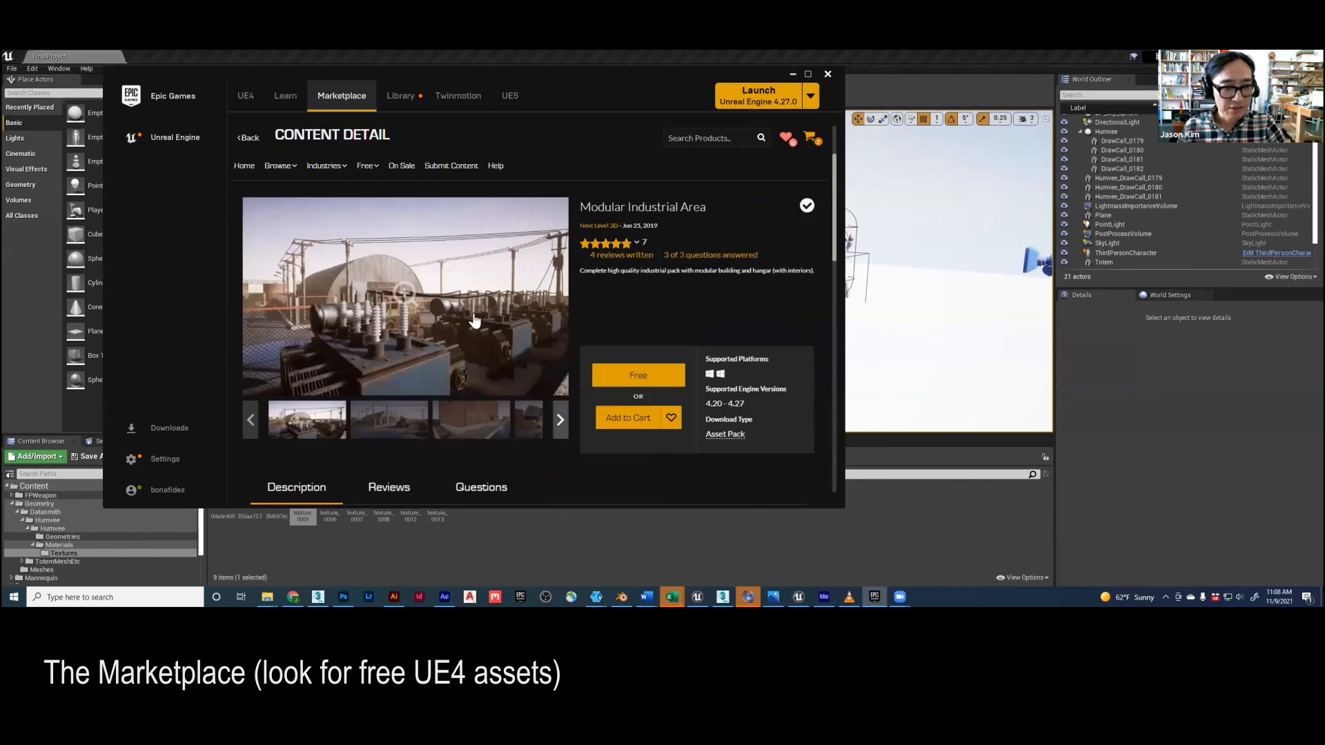
pyautogui.scroll(-2, 393, 304)
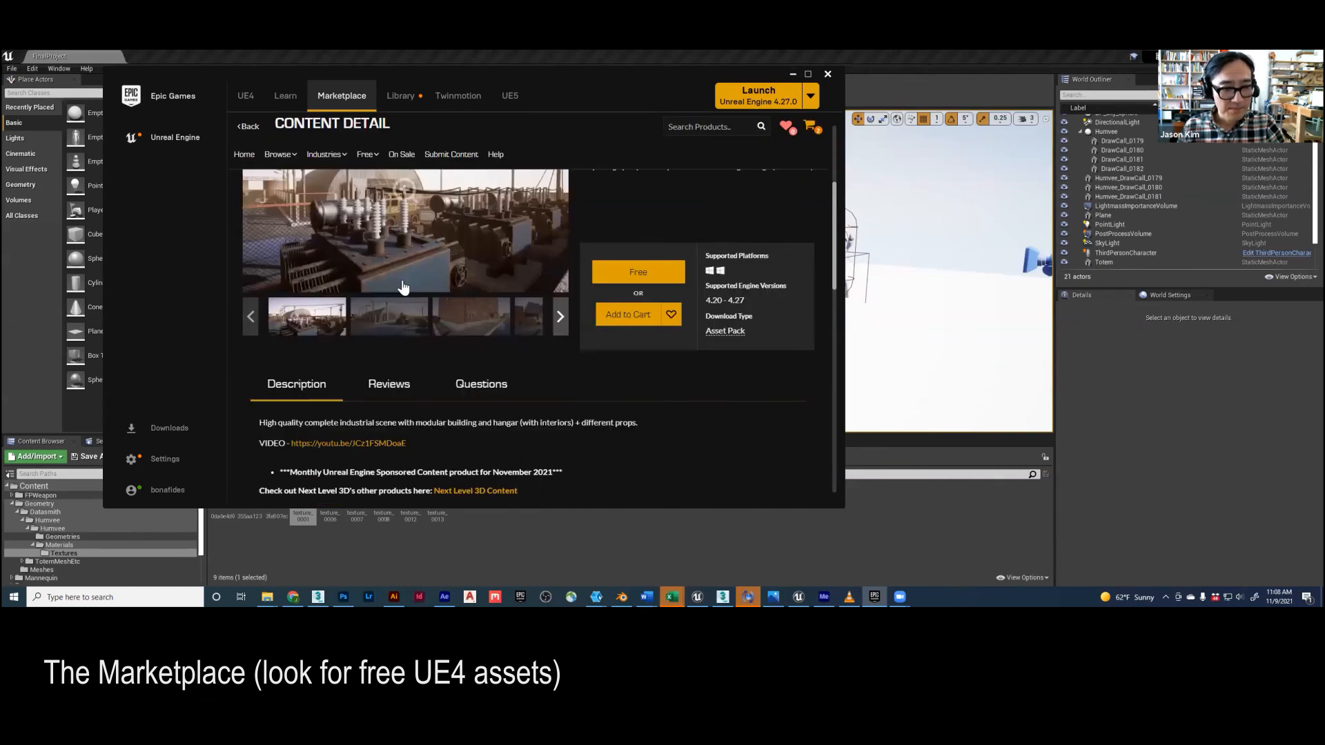
pyautogui.scroll(4, 404, 286)
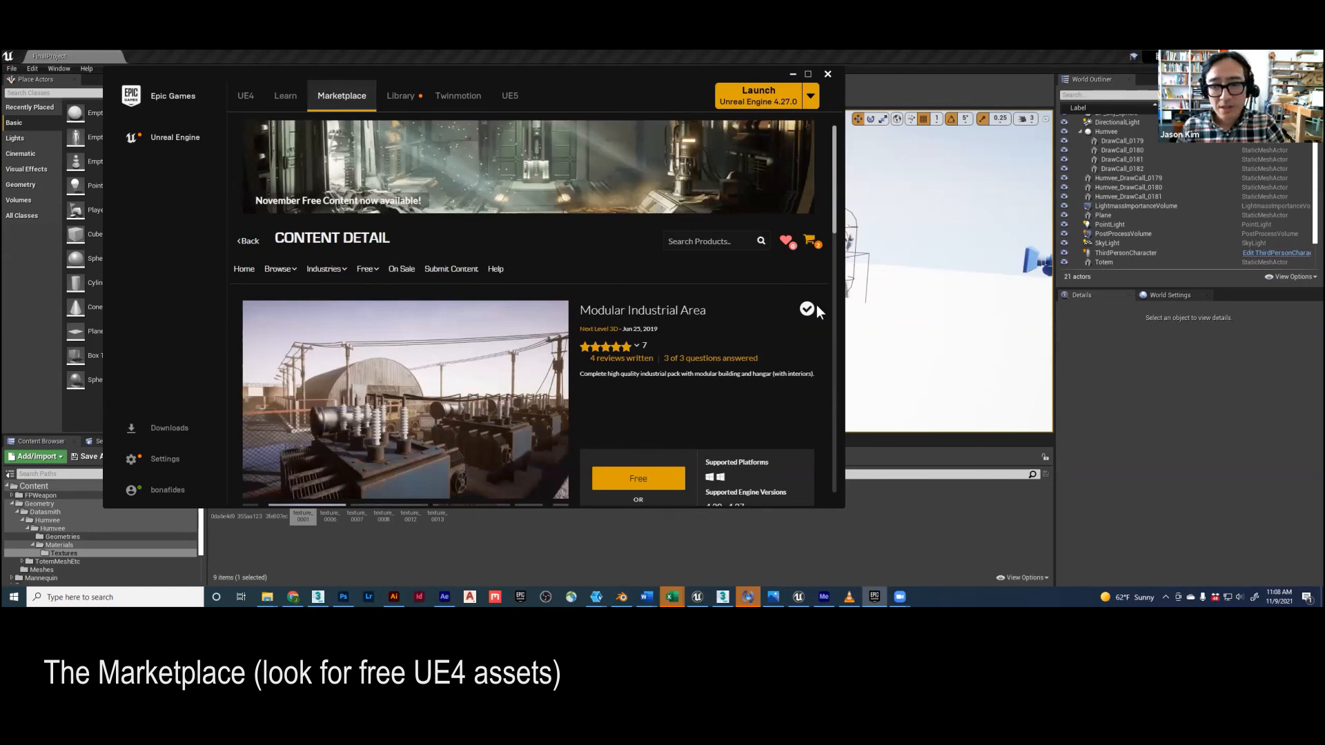
pyautogui.click(248, 241)
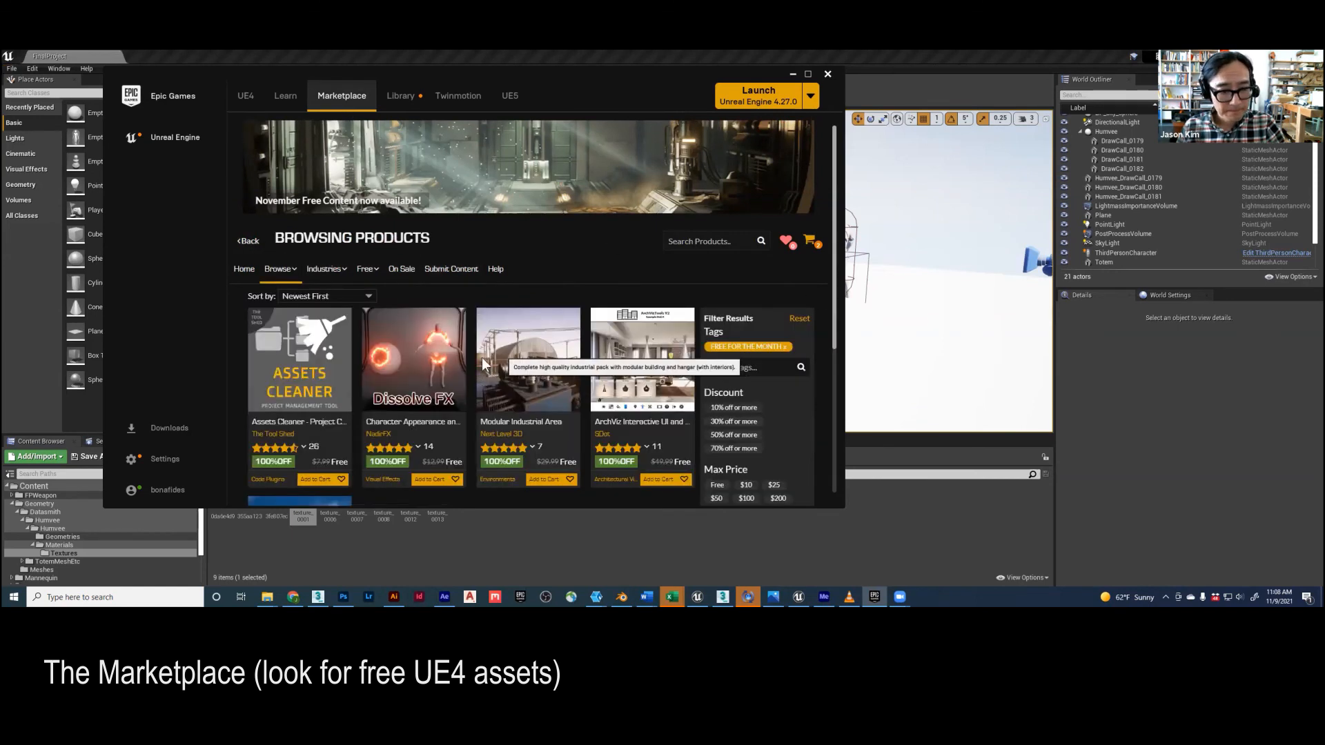
pyautogui.scroll(-3, 483, 364)
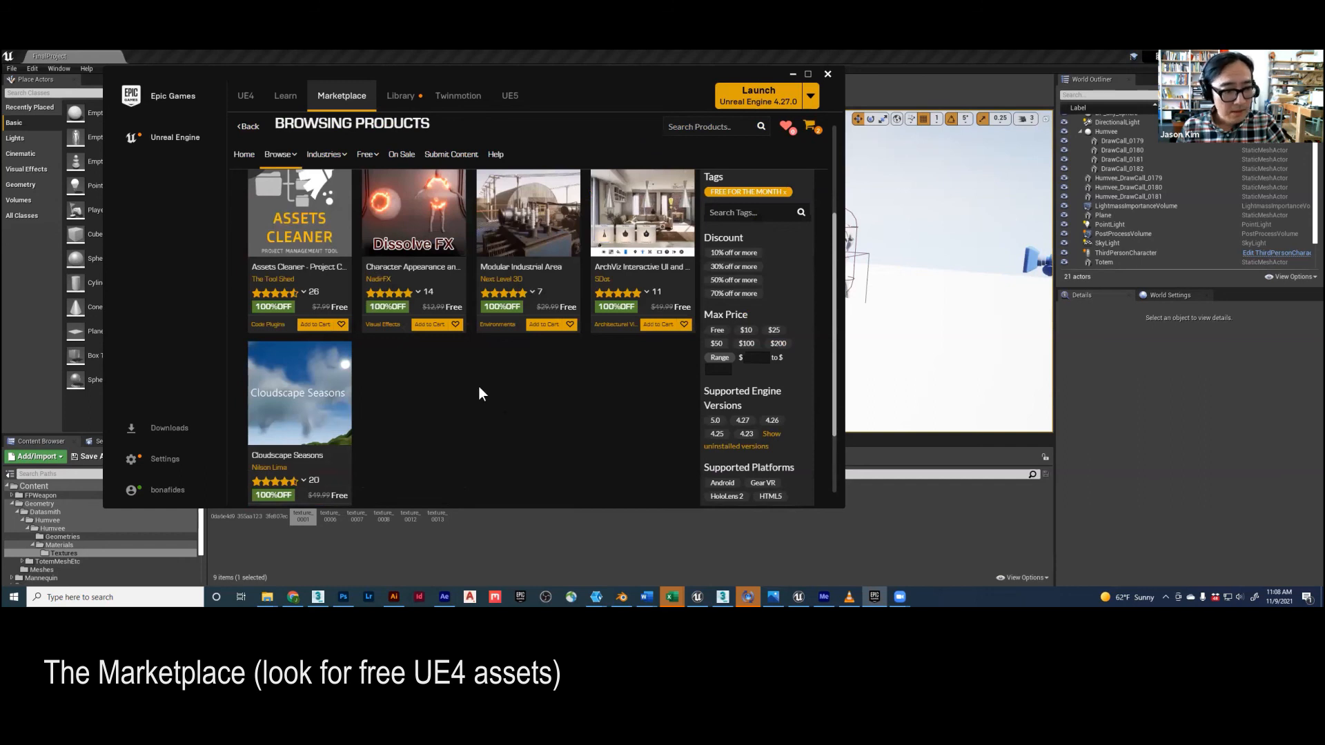
pyautogui.scroll(3, 481, 393)
# - Open the free Epic Games Content collection and look through its first page of products
pyautogui.moveTo(369, 270)
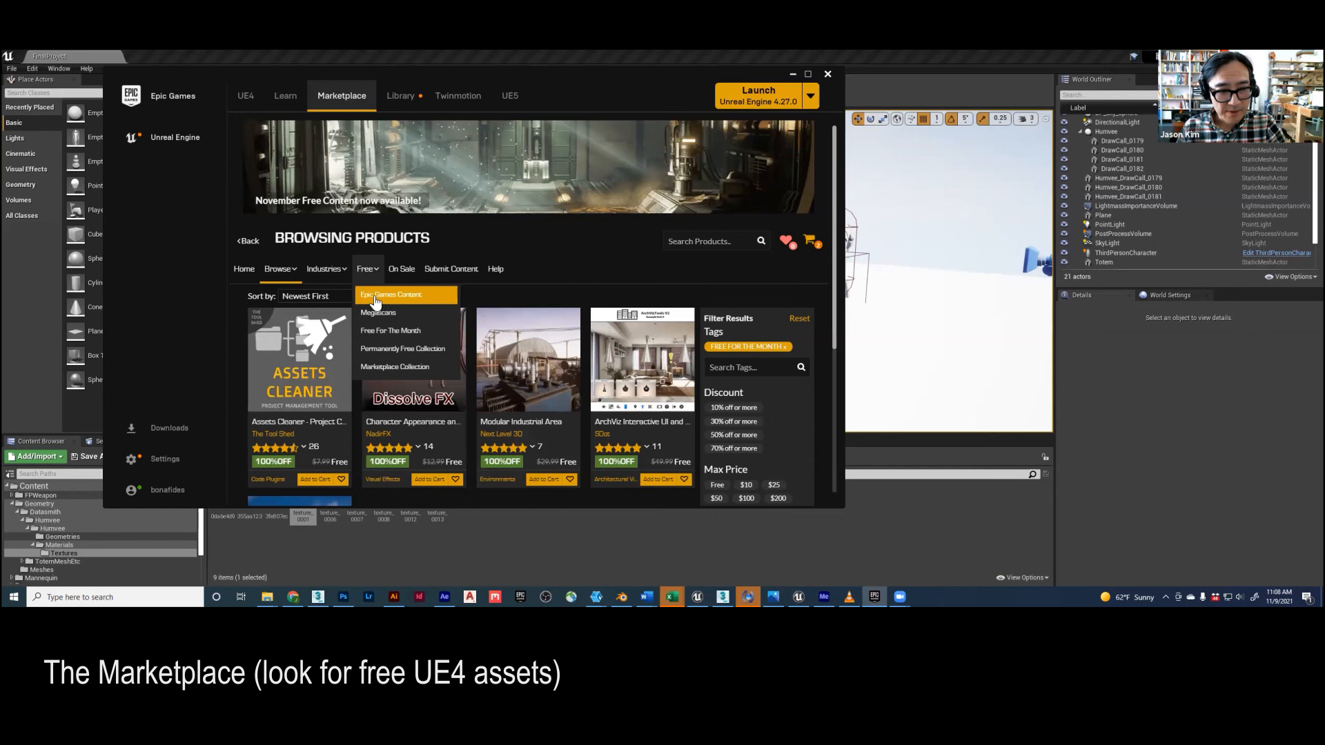
pyautogui.click(375, 301)
pyautogui.scroll(-3, 358, 327)
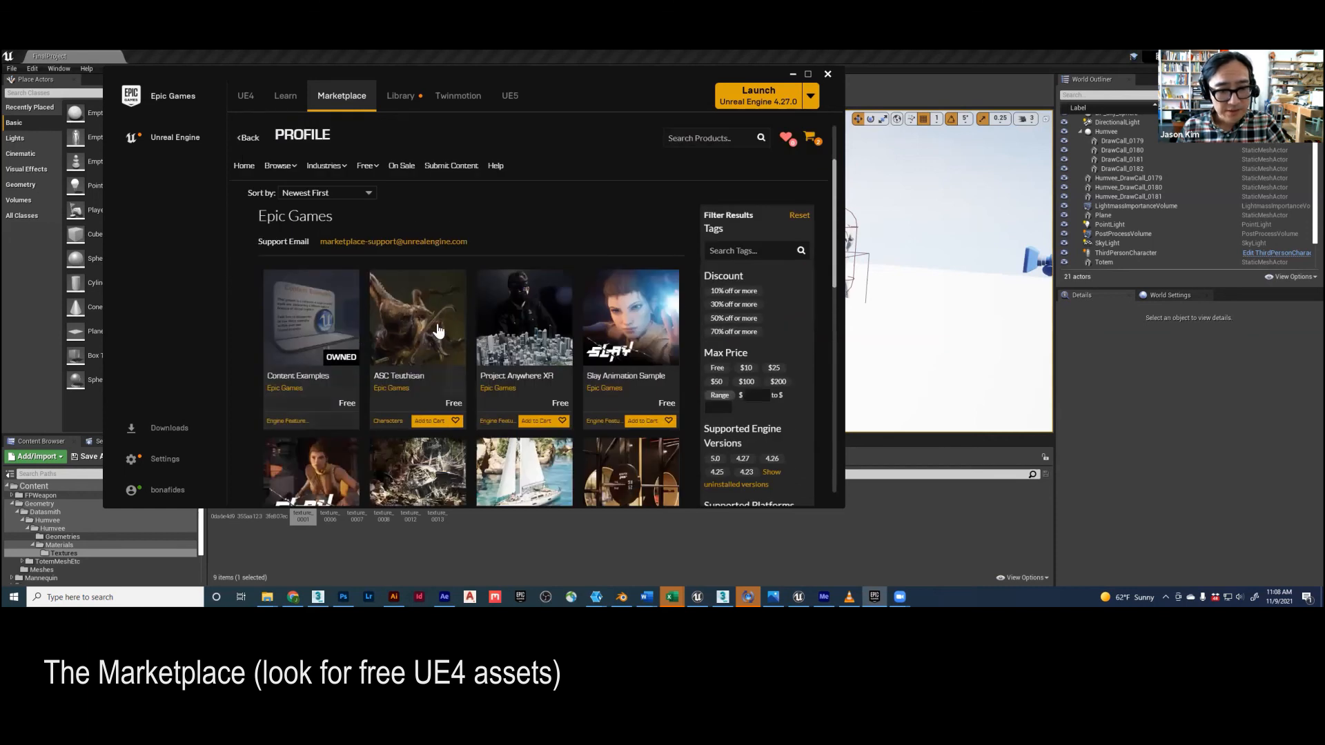
pyautogui.scroll(-2, 437, 330)
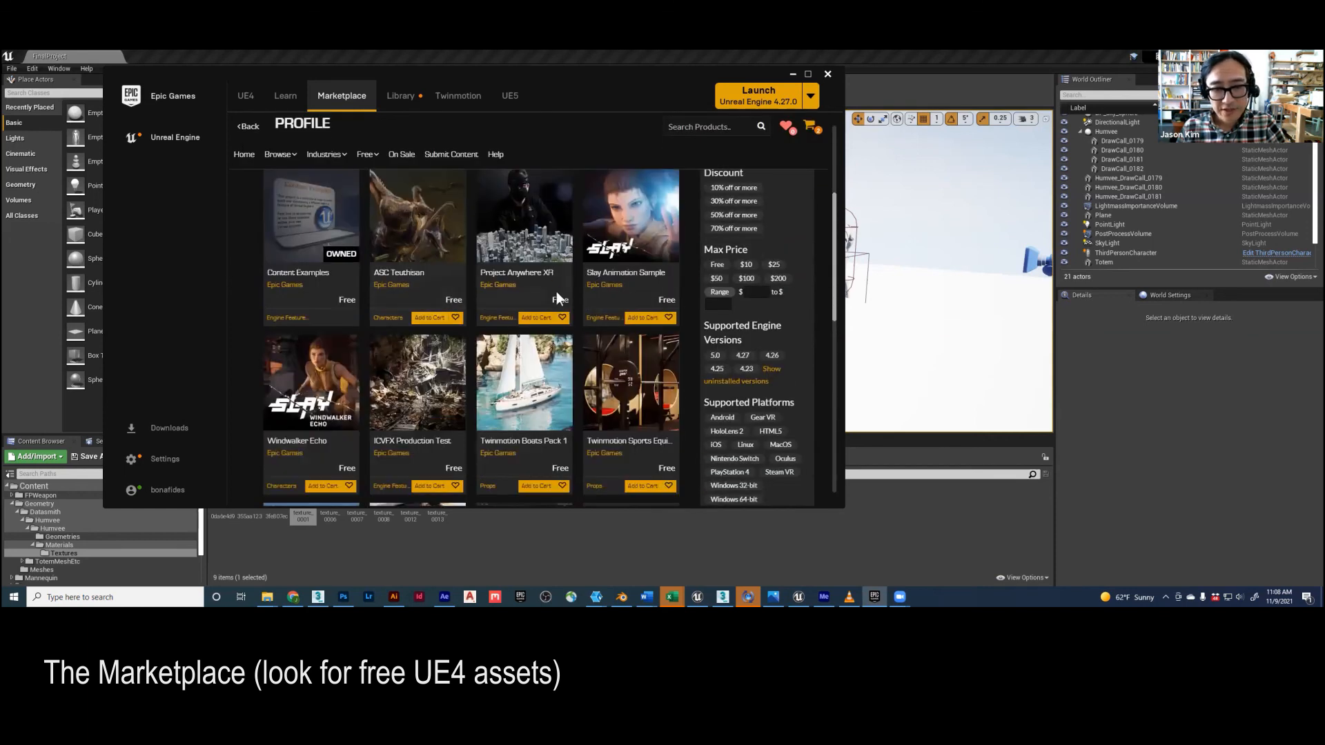
pyautogui.scroll(-2, 388, 326)
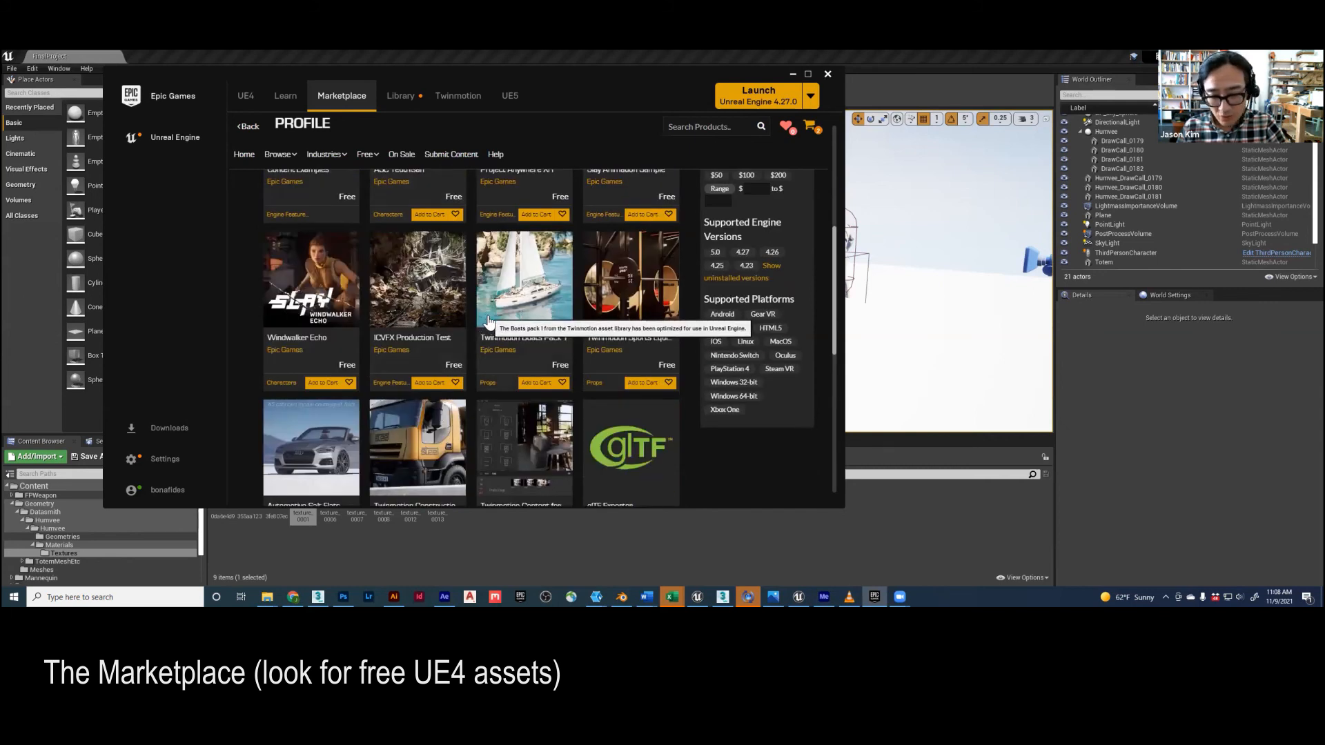
pyautogui.scroll(-5, 488, 322)
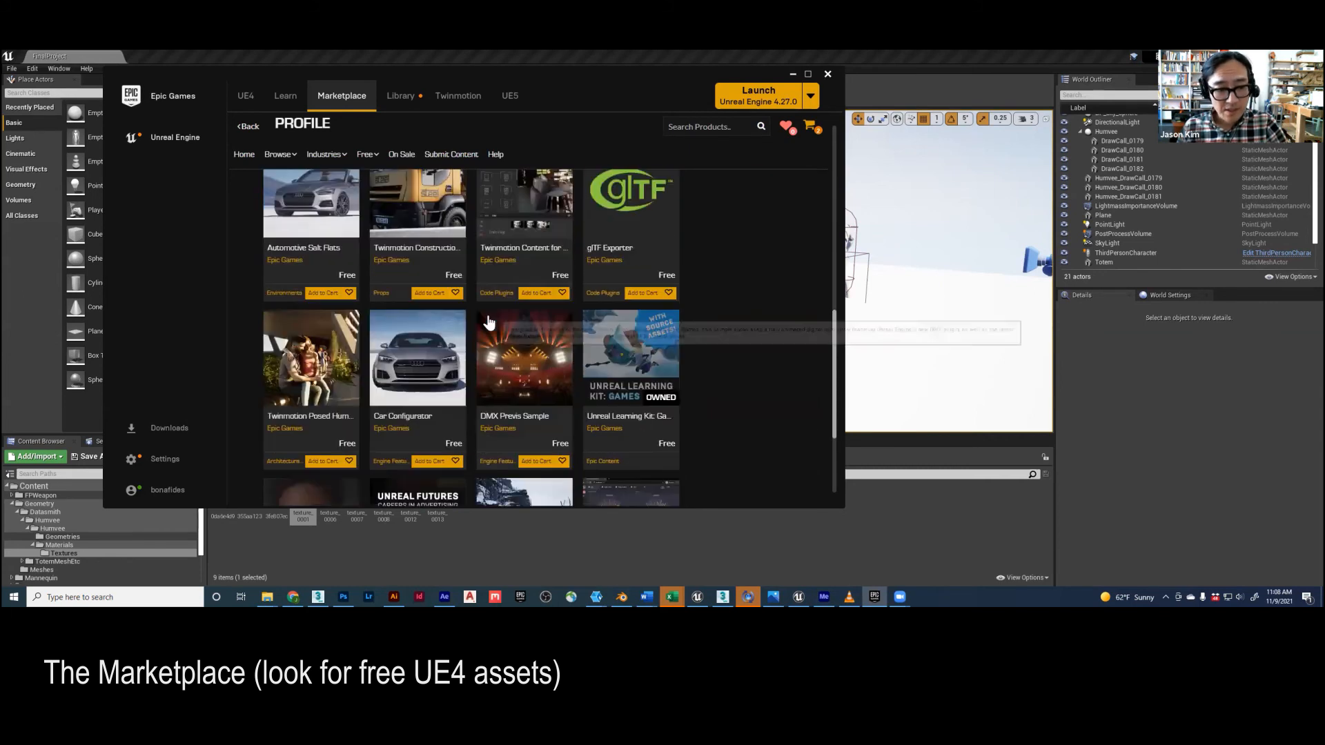
pyautogui.scroll(-2, 488, 325)
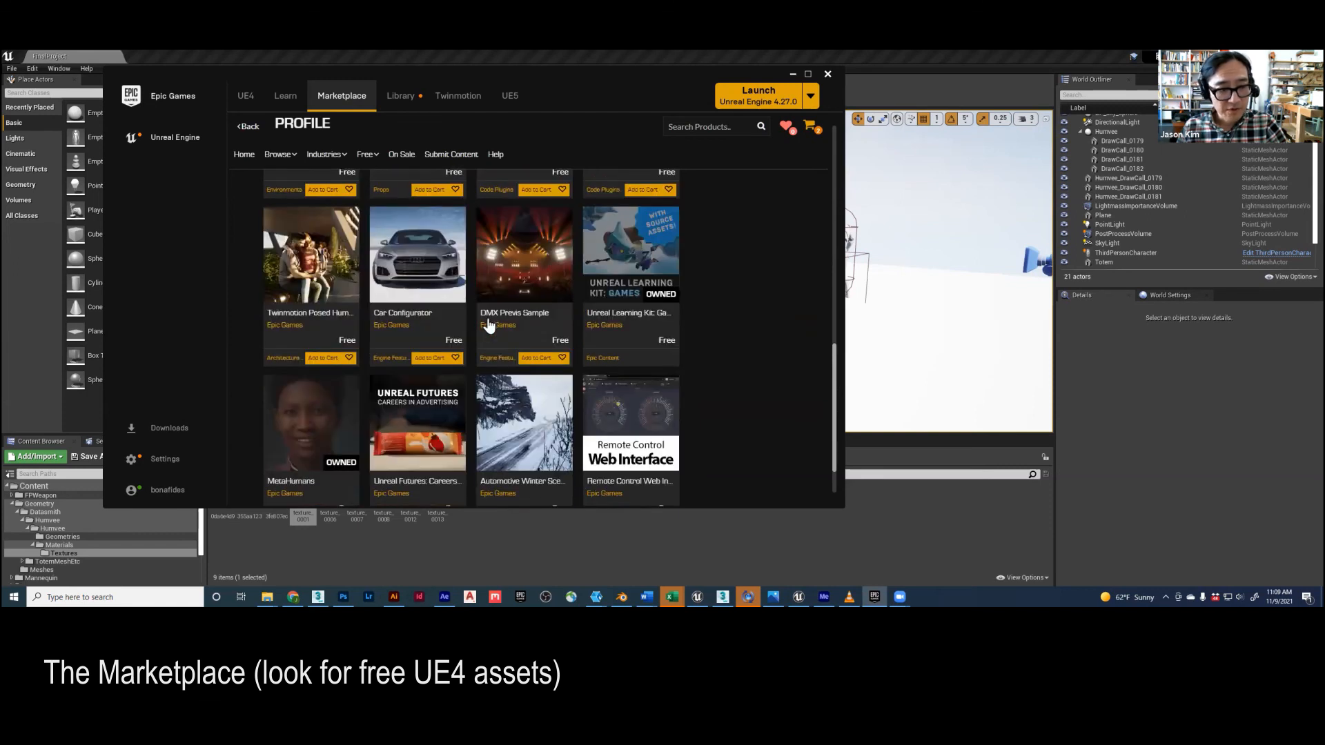
pyautogui.scroll(-1, 488, 324)
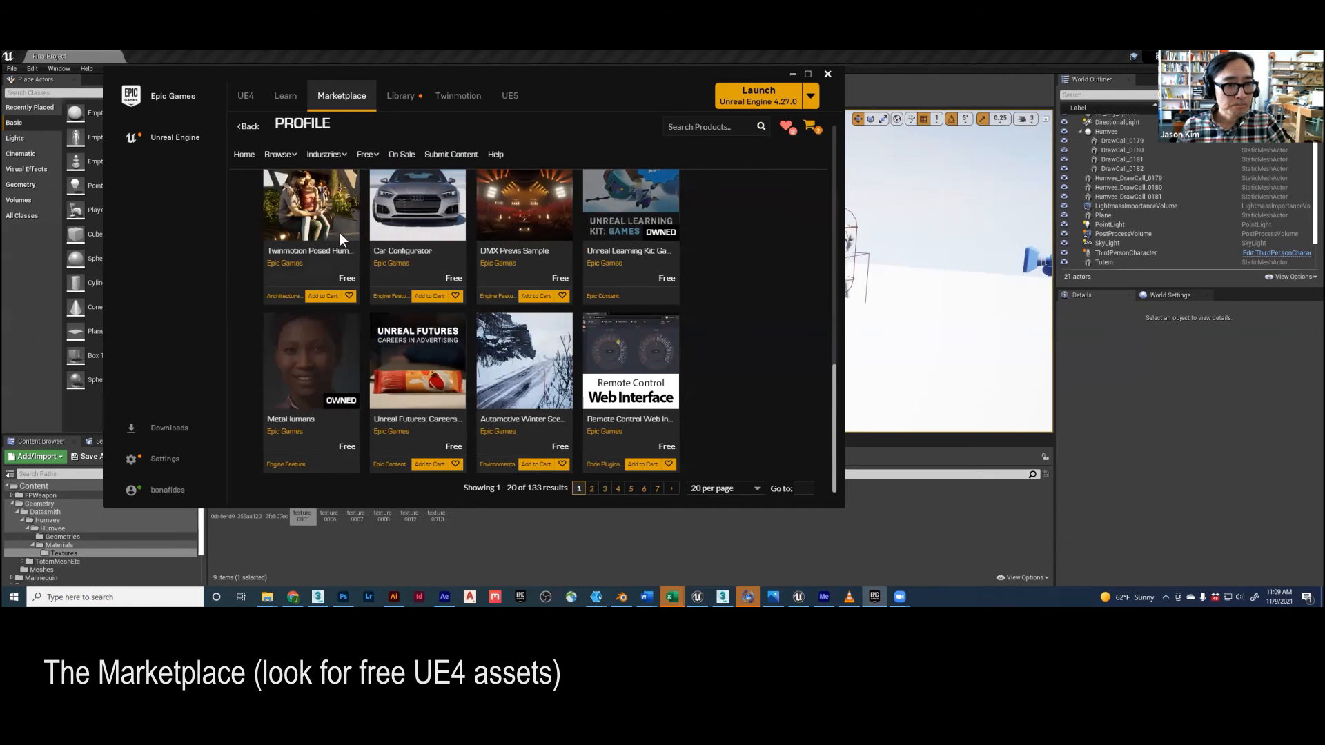
# - Open the Library and look through the Vault's owned assets and the existing projects
pyautogui.click(401, 99)
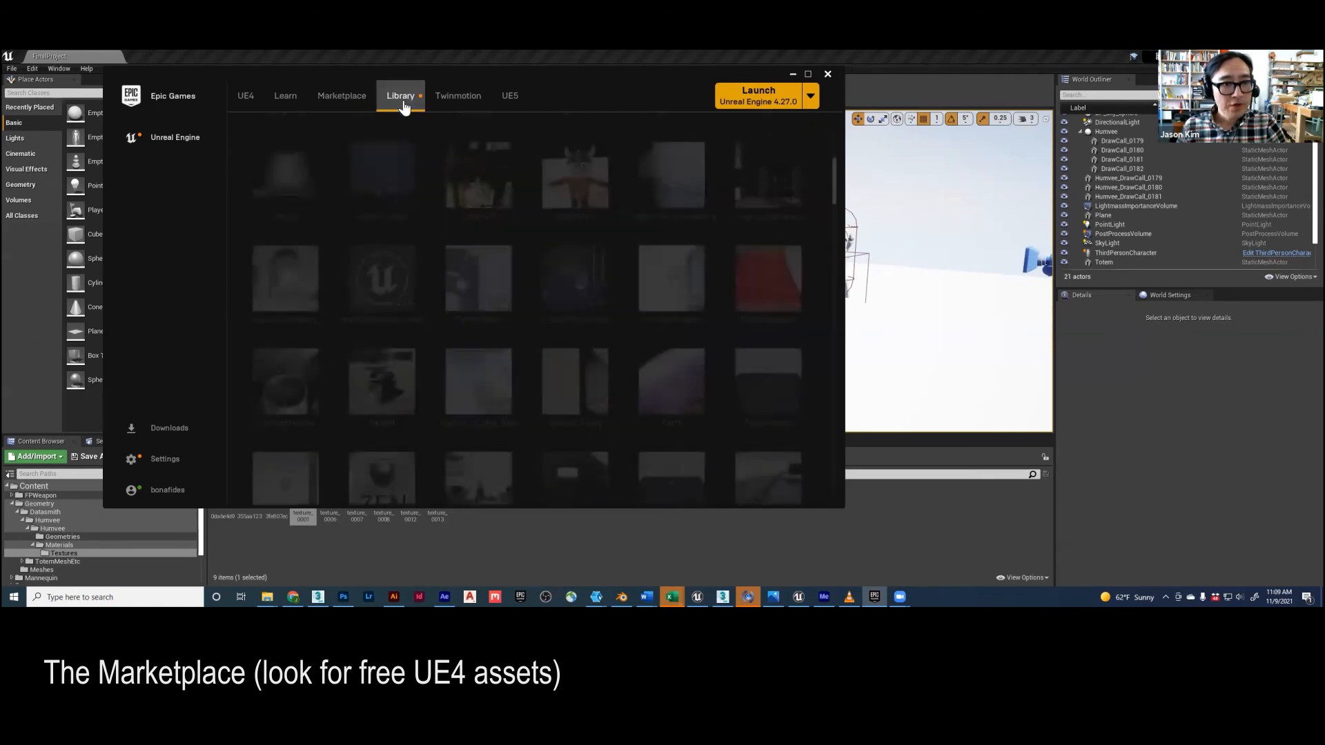
pyautogui.scroll(-3, 446, 256)
pyautogui.scroll(-5, 442, 265)
pyautogui.moveTo(830, 297)
pyautogui.mouseDown()
pyautogui.moveTo(831, 346)
pyautogui.moveTo(835, 298)
pyautogui.mouseUp()
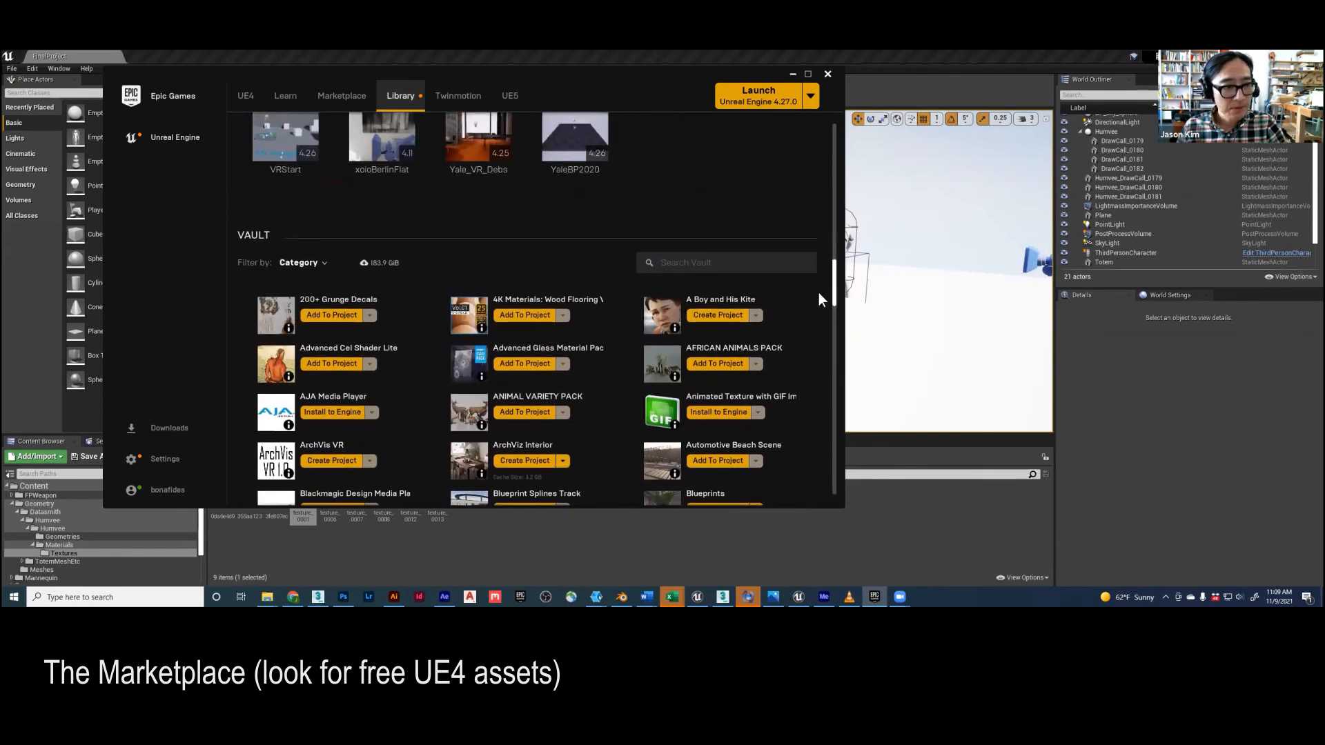
pyautogui.scroll(-1, 358, 263)
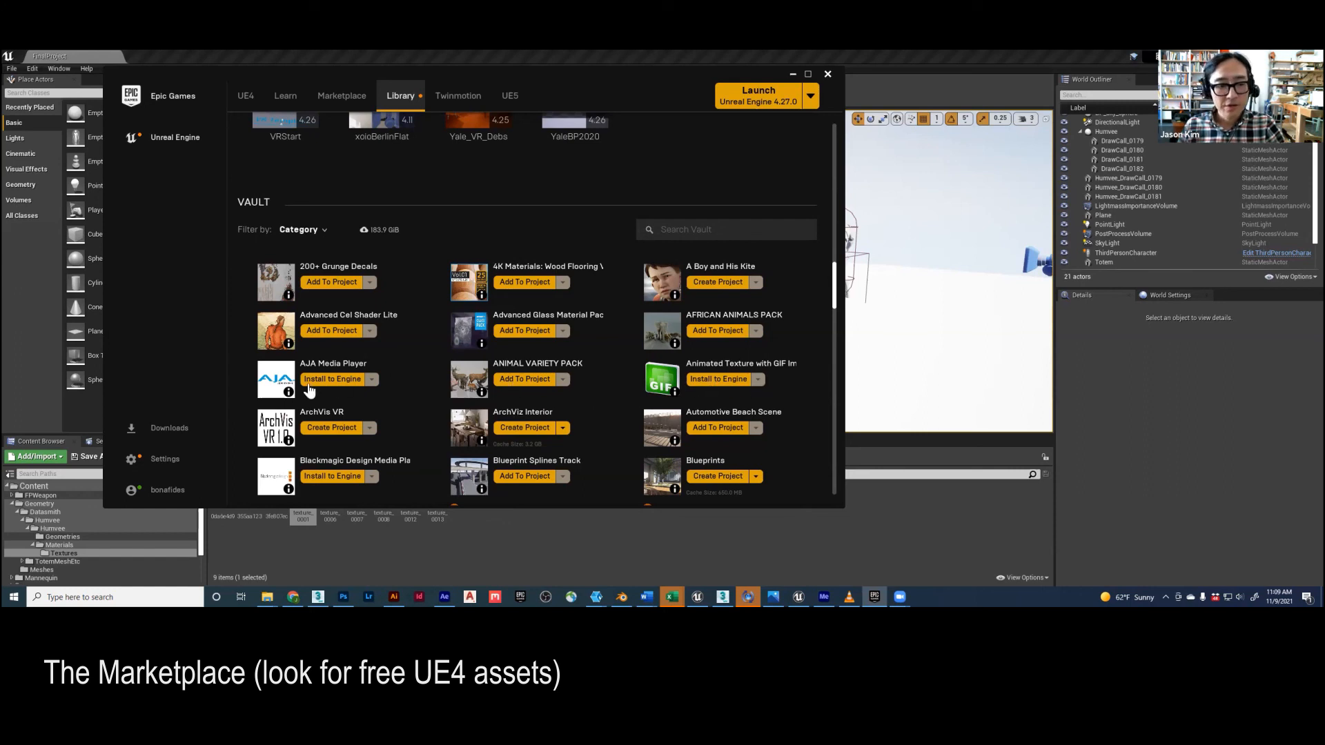
pyautogui.scroll(-1, 420, 416)
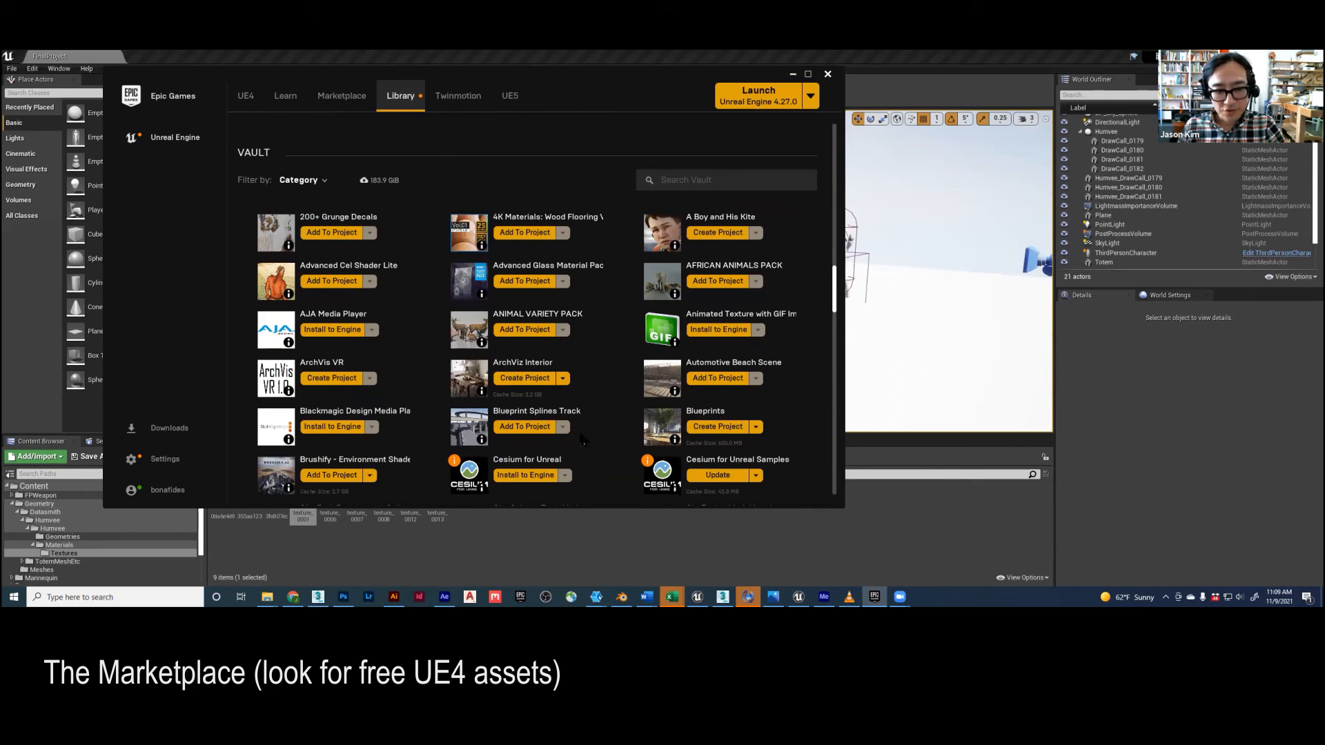
pyautogui.scroll(2, 570, 429)
pyautogui.scroll(6, 392, 353)
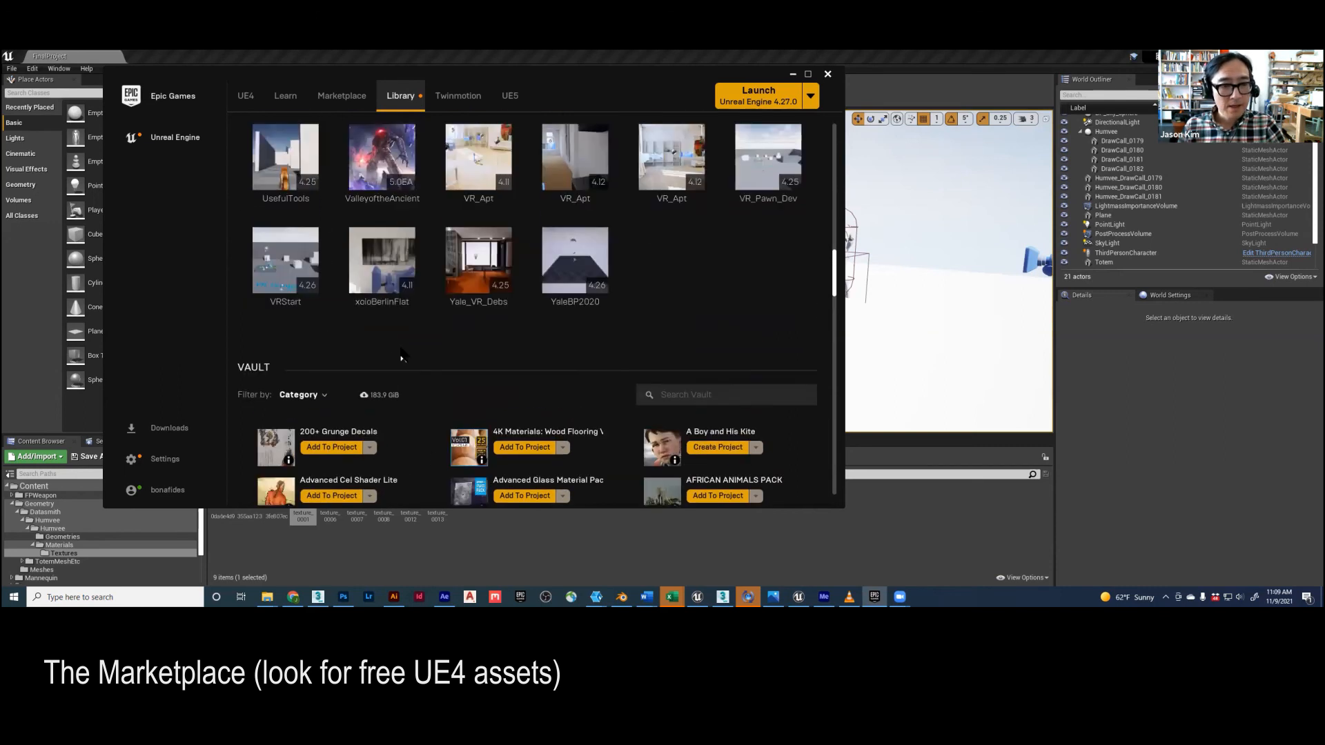
pyautogui.scroll(10, 452, 287)
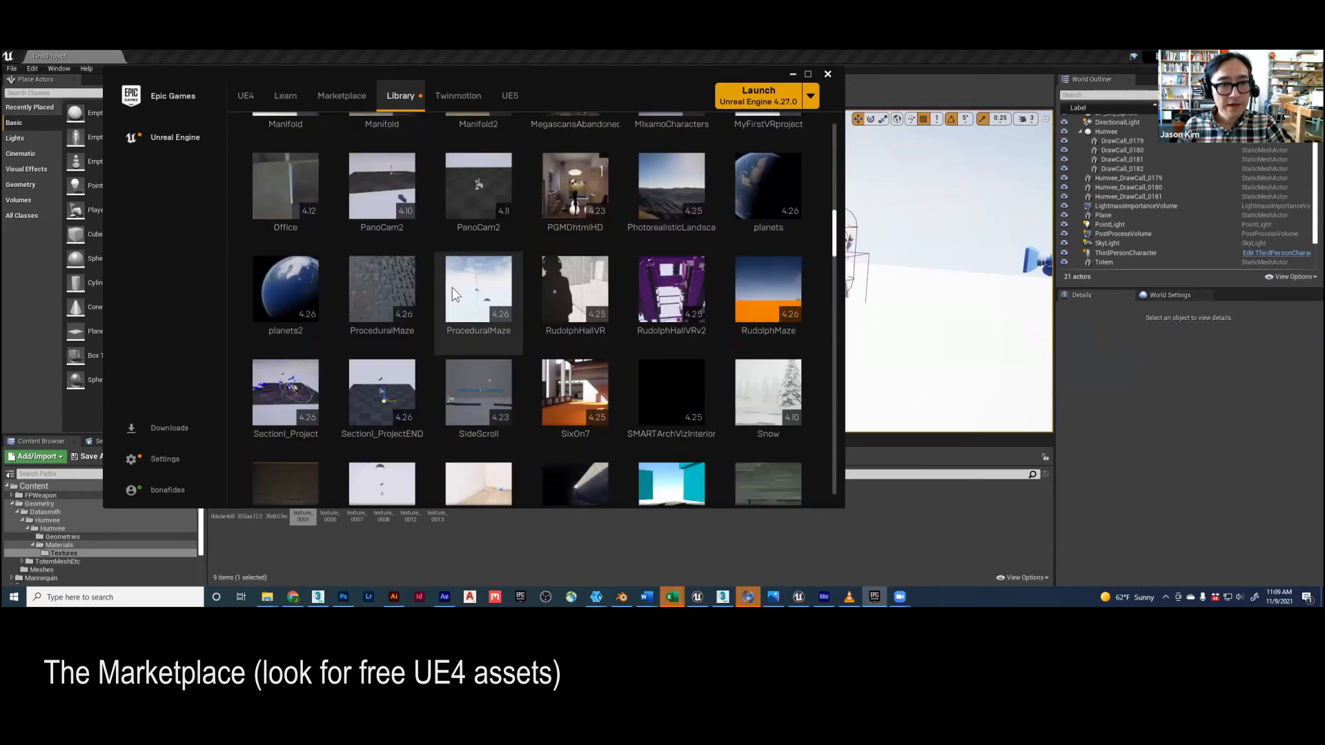
pyautogui.scroll(10, 452, 287)
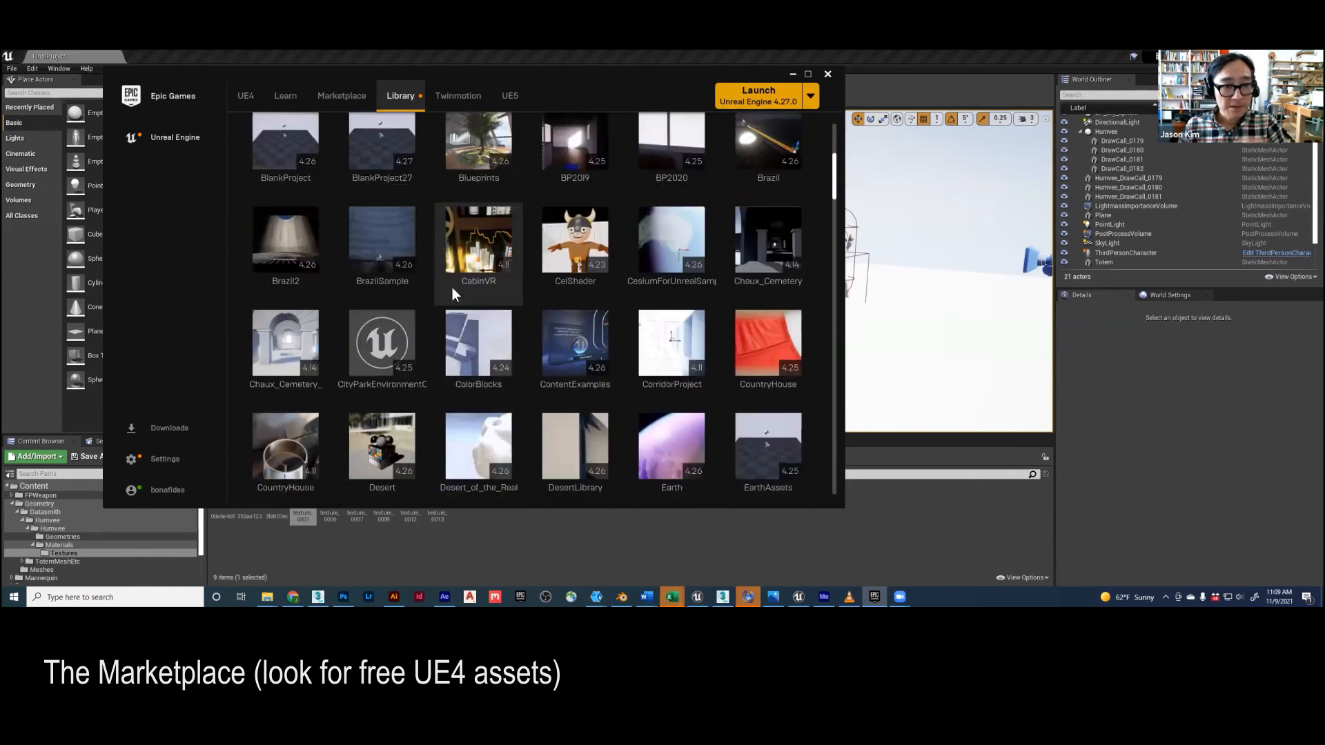
# - Return to the Marketplace's Free For The Month offers and add Modular Industrial Area to the cart
pyautogui.click(341, 97)
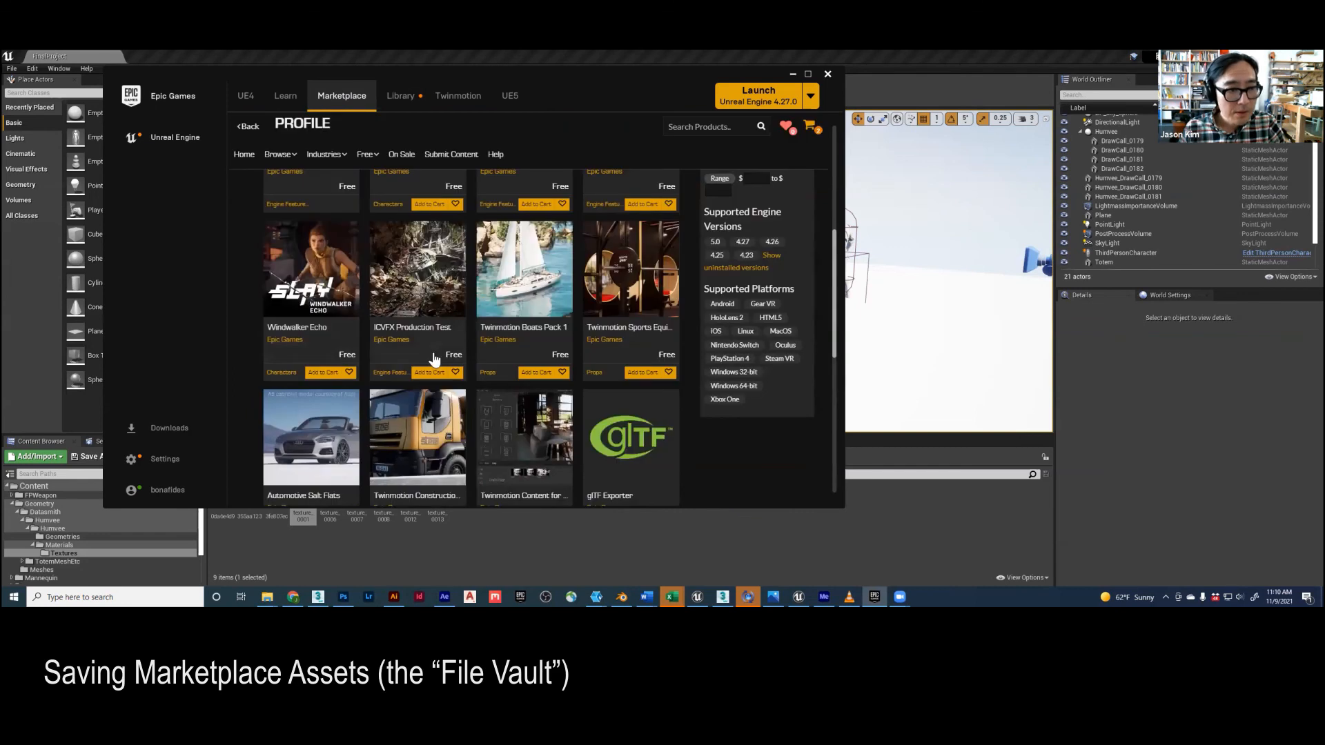
pyautogui.moveTo(365, 156)
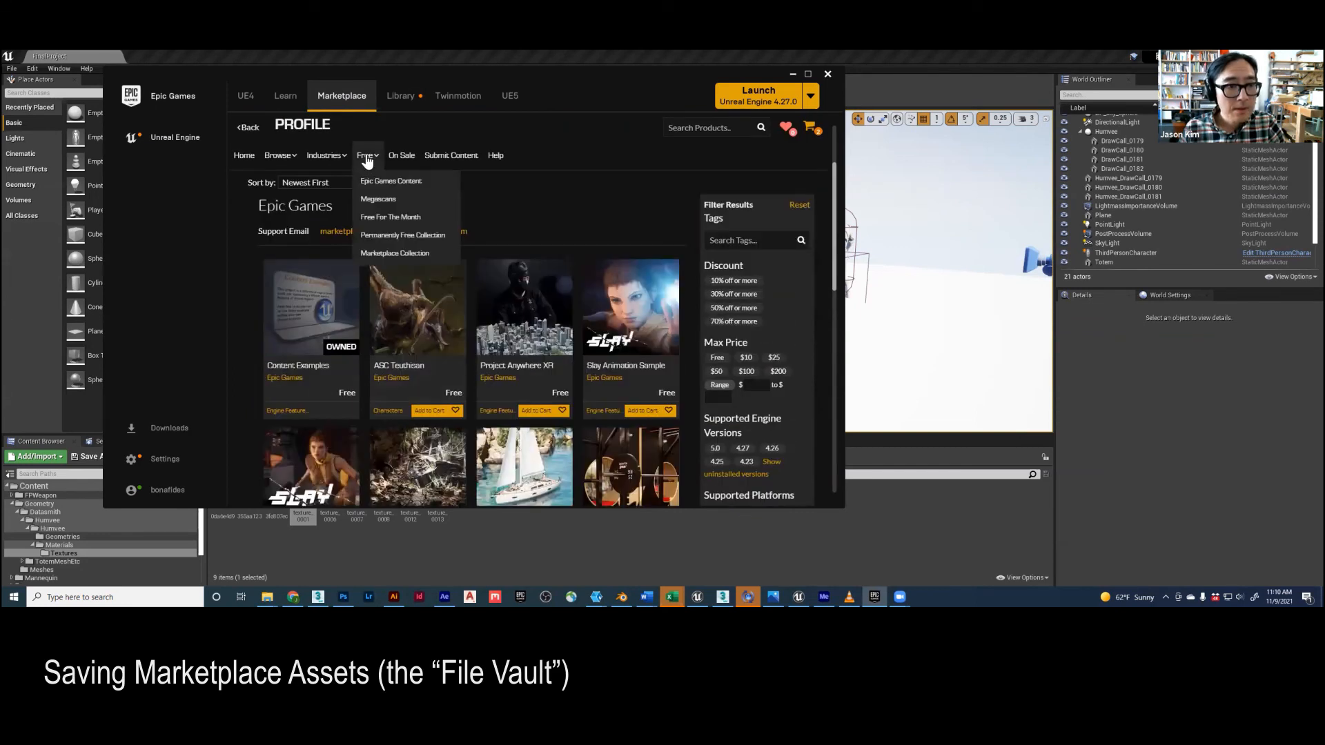
pyautogui.click(391, 217)
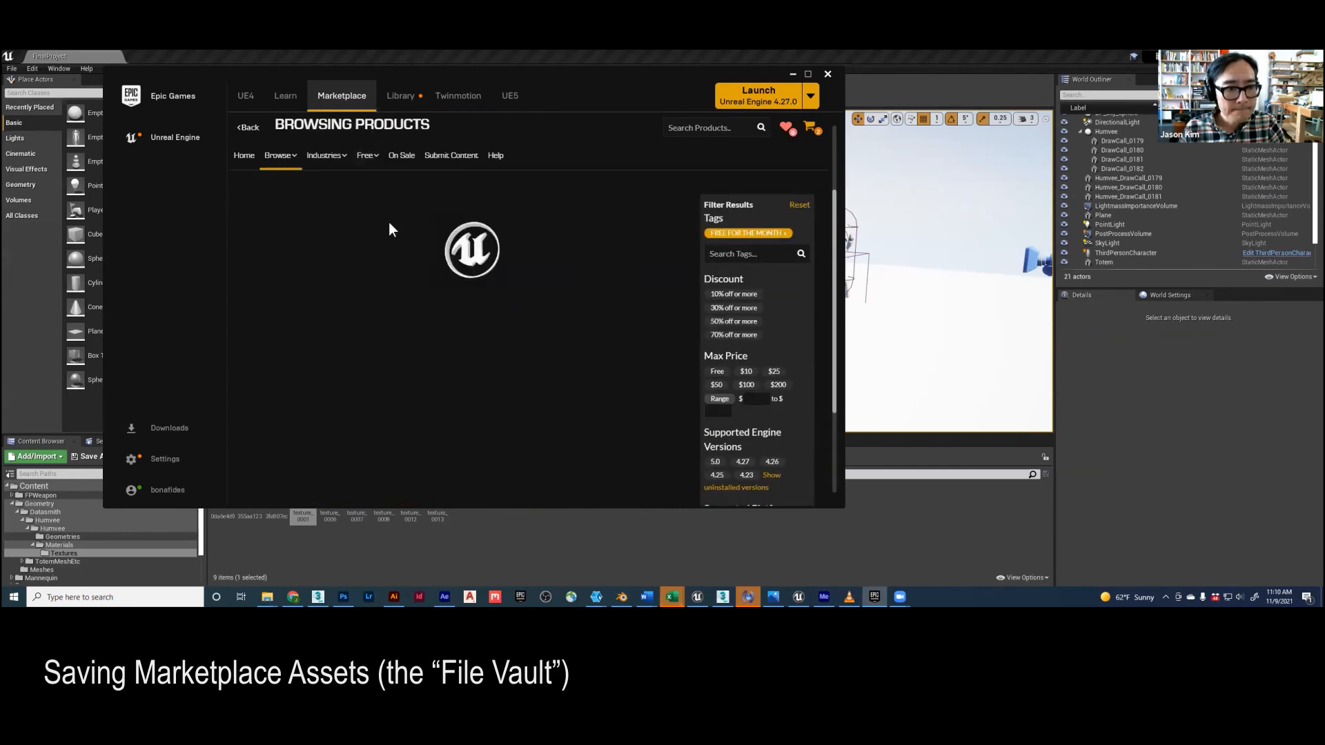
pyautogui.moveTo(536, 344)
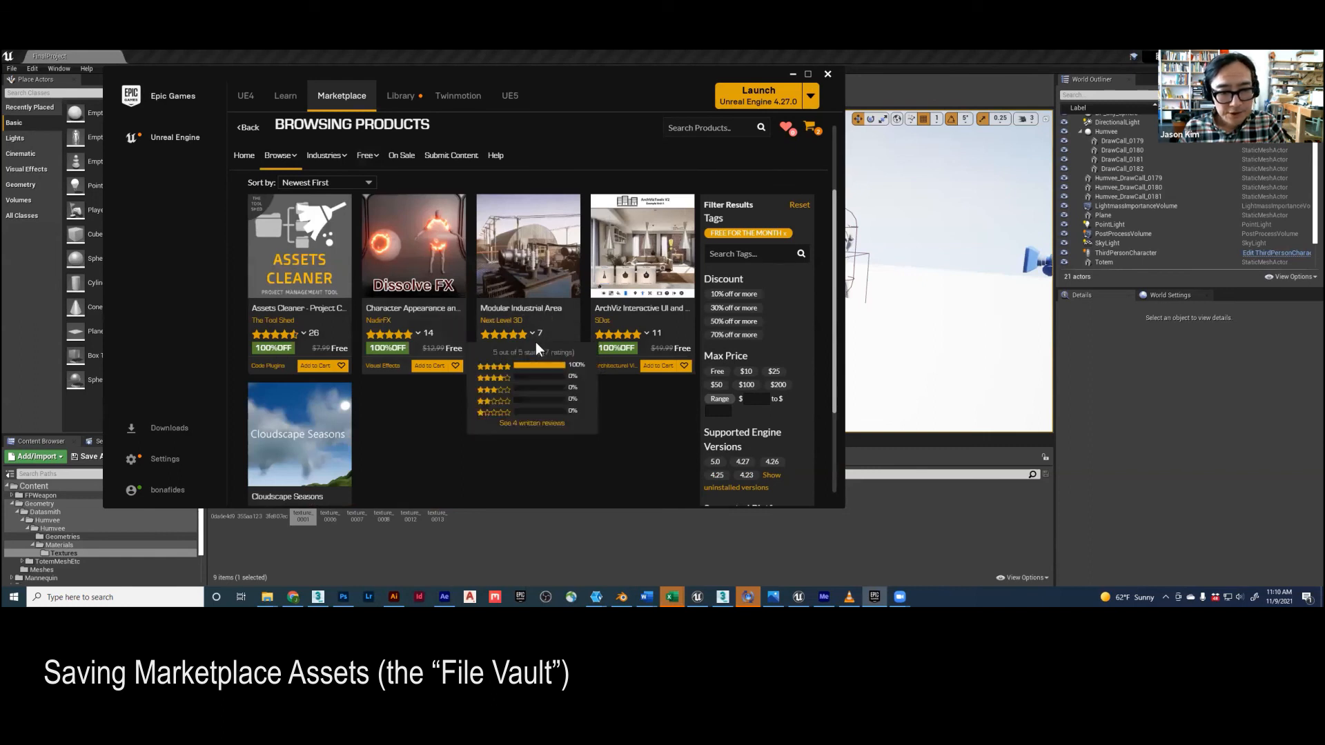
pyautogui.click(548, 366)
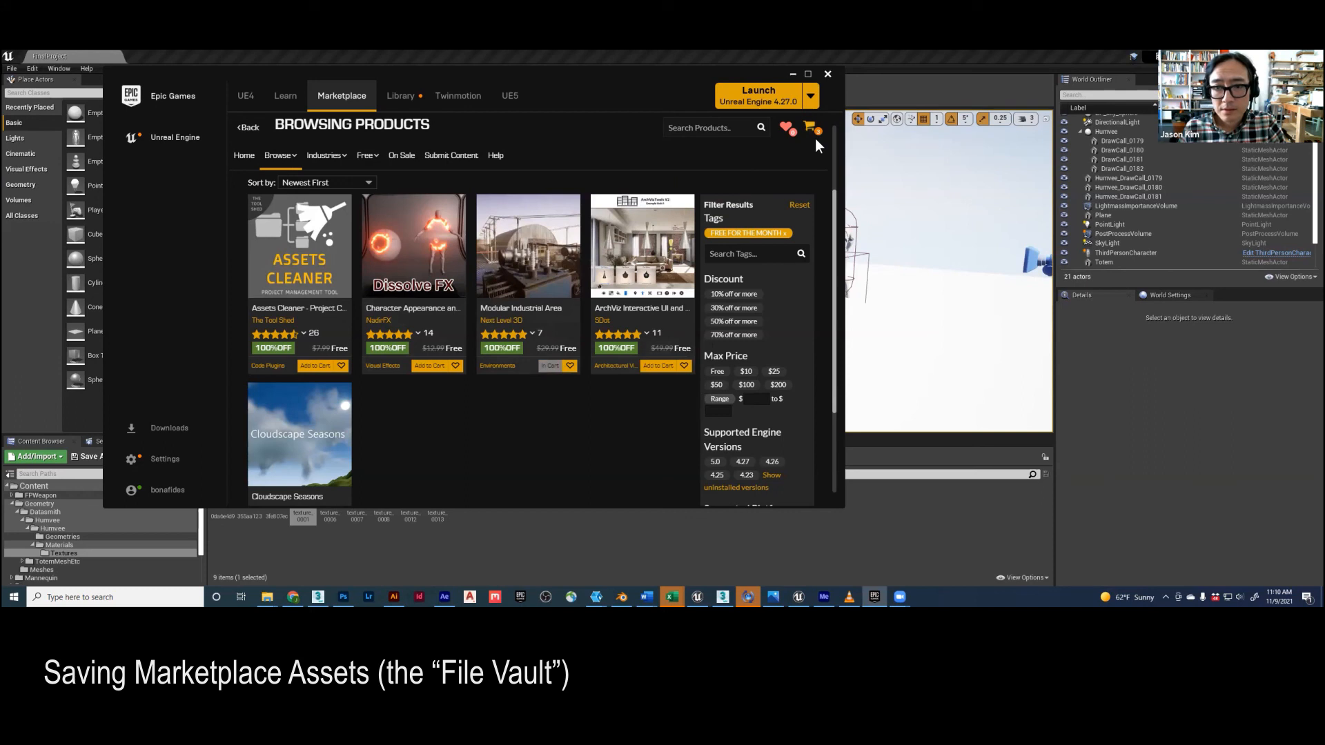
# - Remove the paid Root Motion Guide from the shopping cart and proceed to checkout with the free assets
pyautogui.click(813, 135)
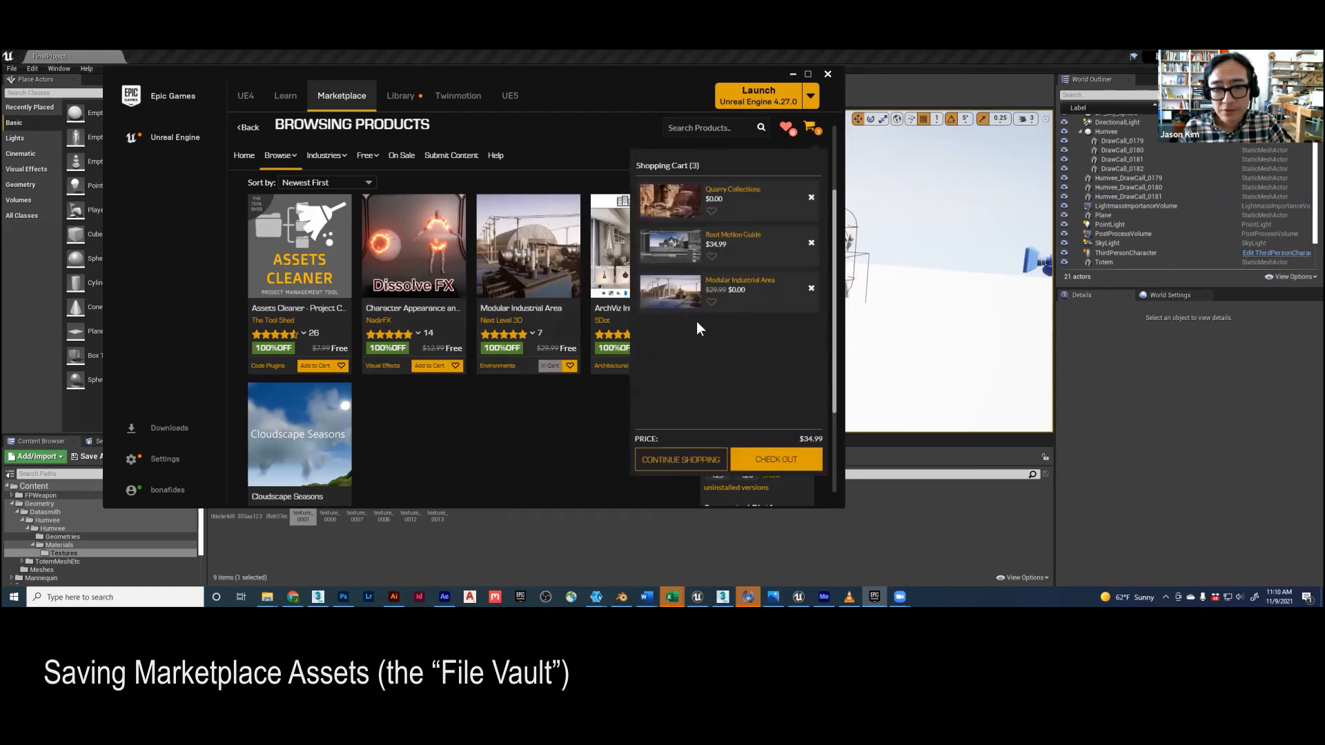
pyautogui.click(811, 245)
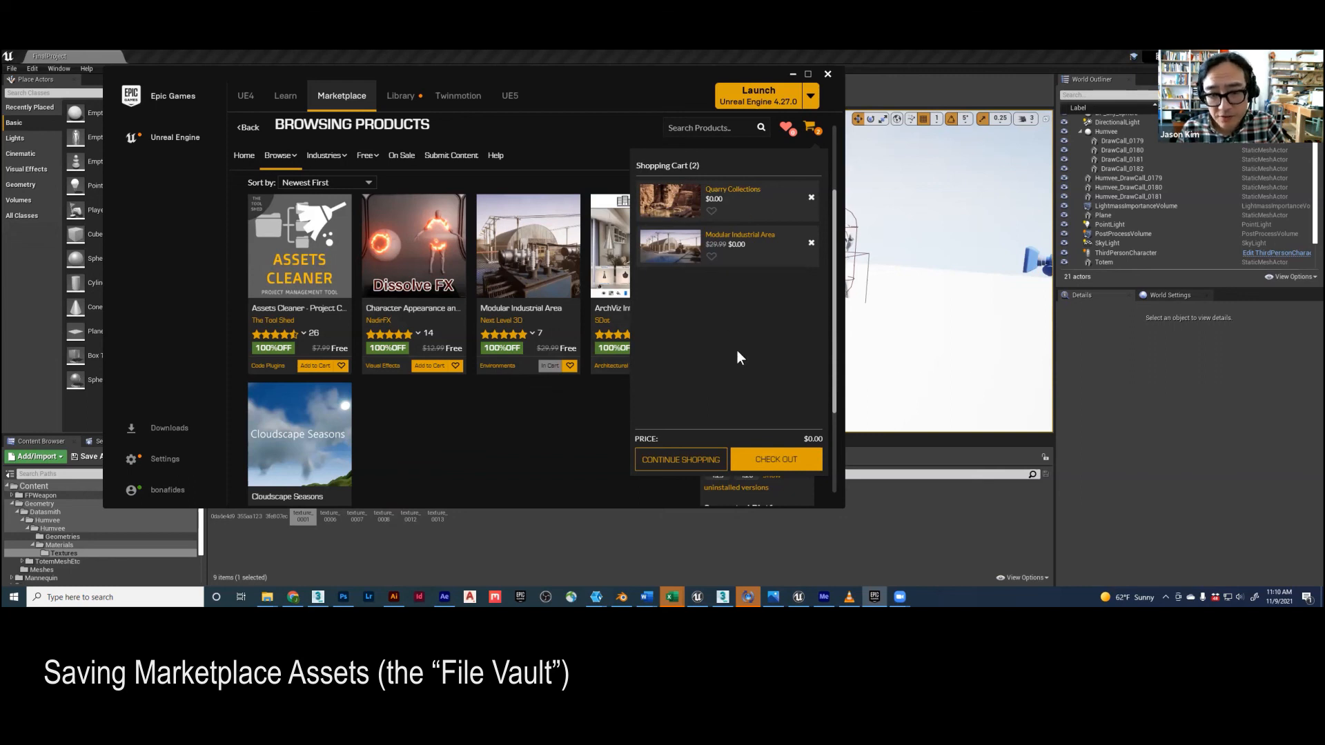
pyautogui.click(770, 465)
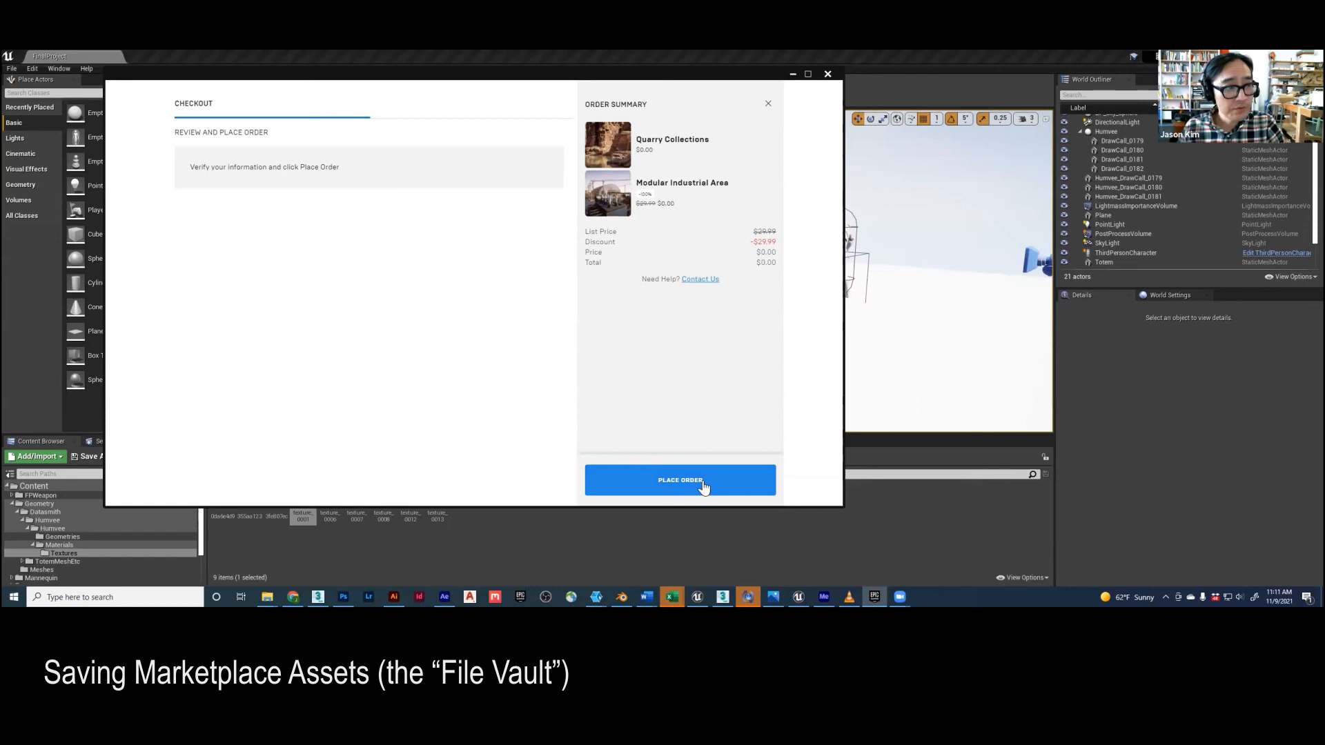
# - Place the free order for Quarry Collections and Modular Industrial Area and open the Library
pyautogui.click(678, 487)
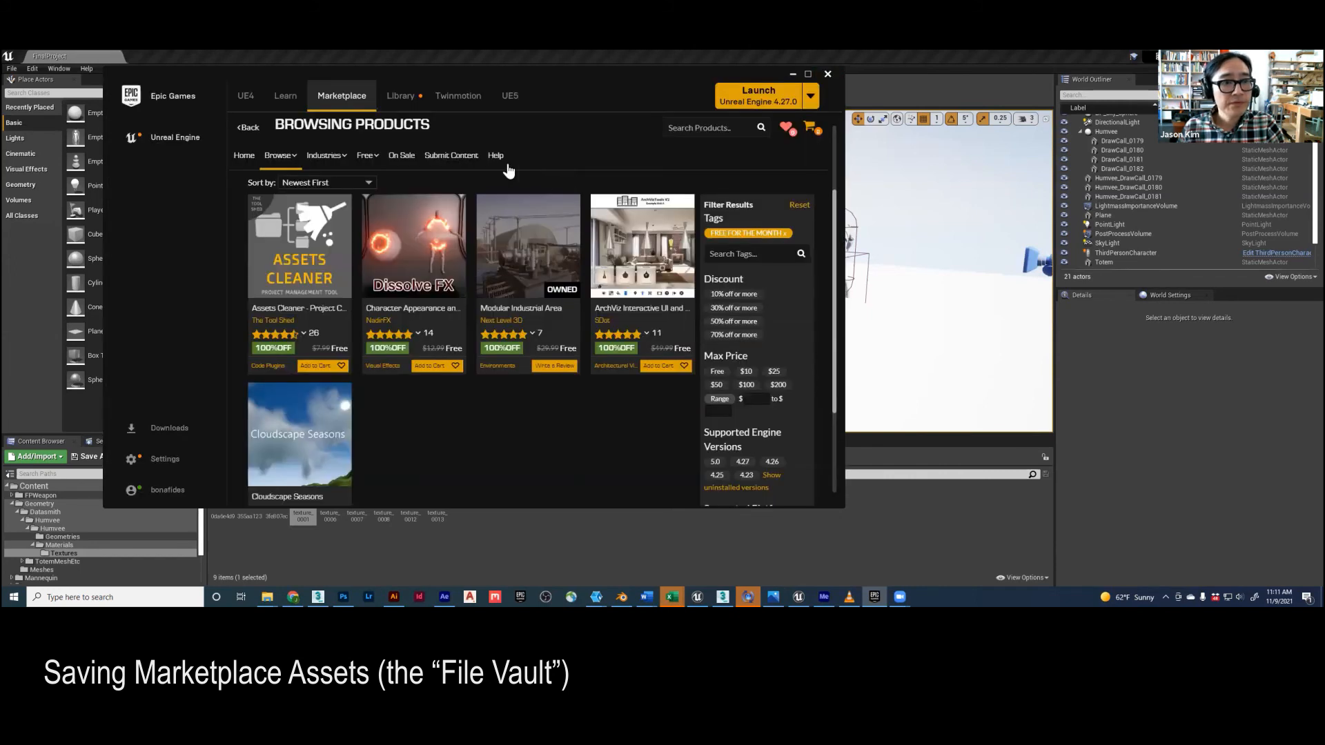
pyautogui.click(404, 98)
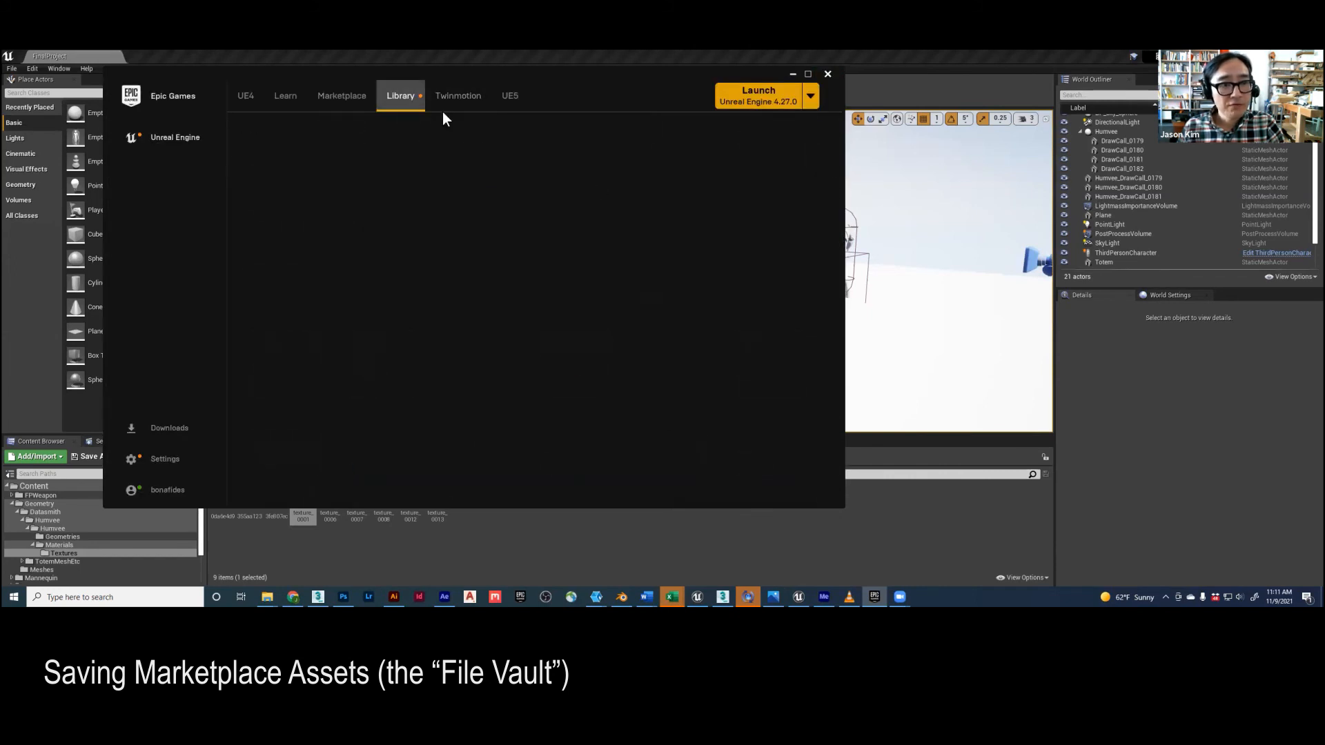
# - Look through the Vault's alphabetical asset list for the newly ordered Modular Industrial Area and Quarry Collections
pyautogui.moveTo(833, 174); pyautogui.dragTo(831, 337)
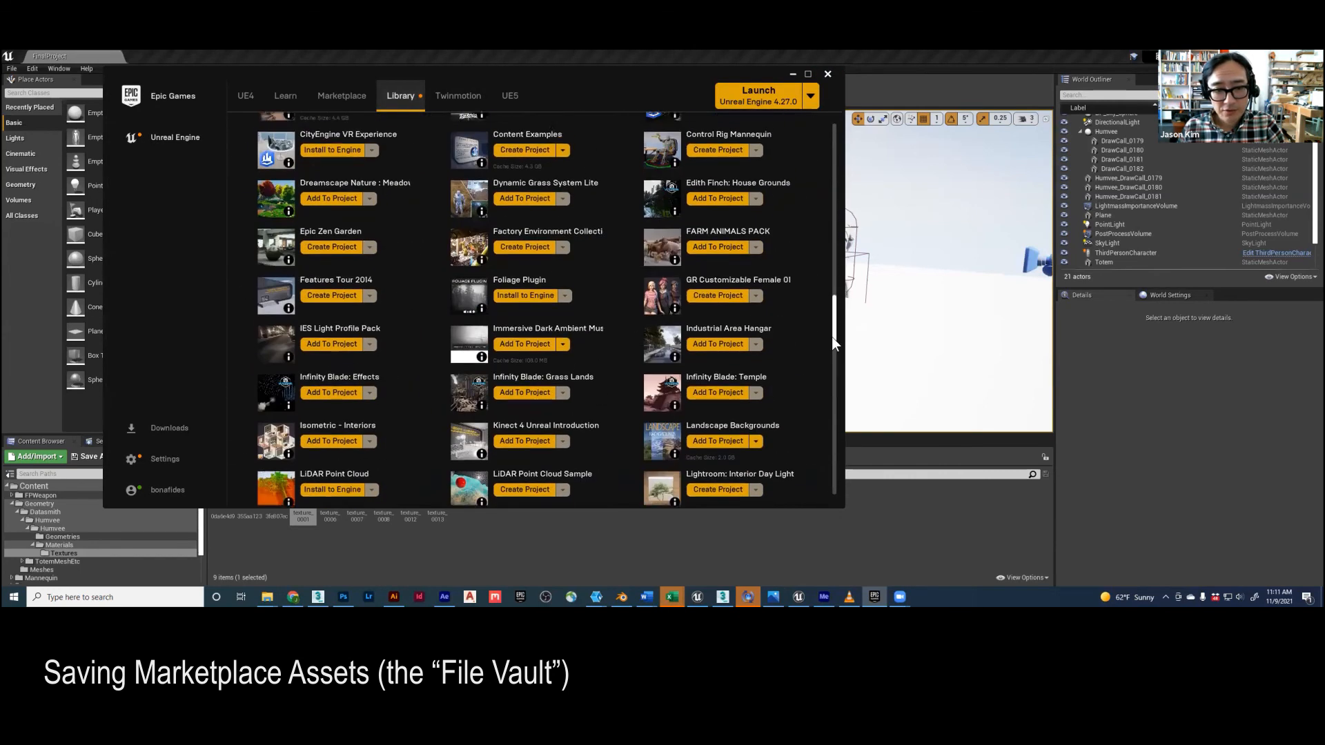
pyautogui.scroll(3, 565, 334)
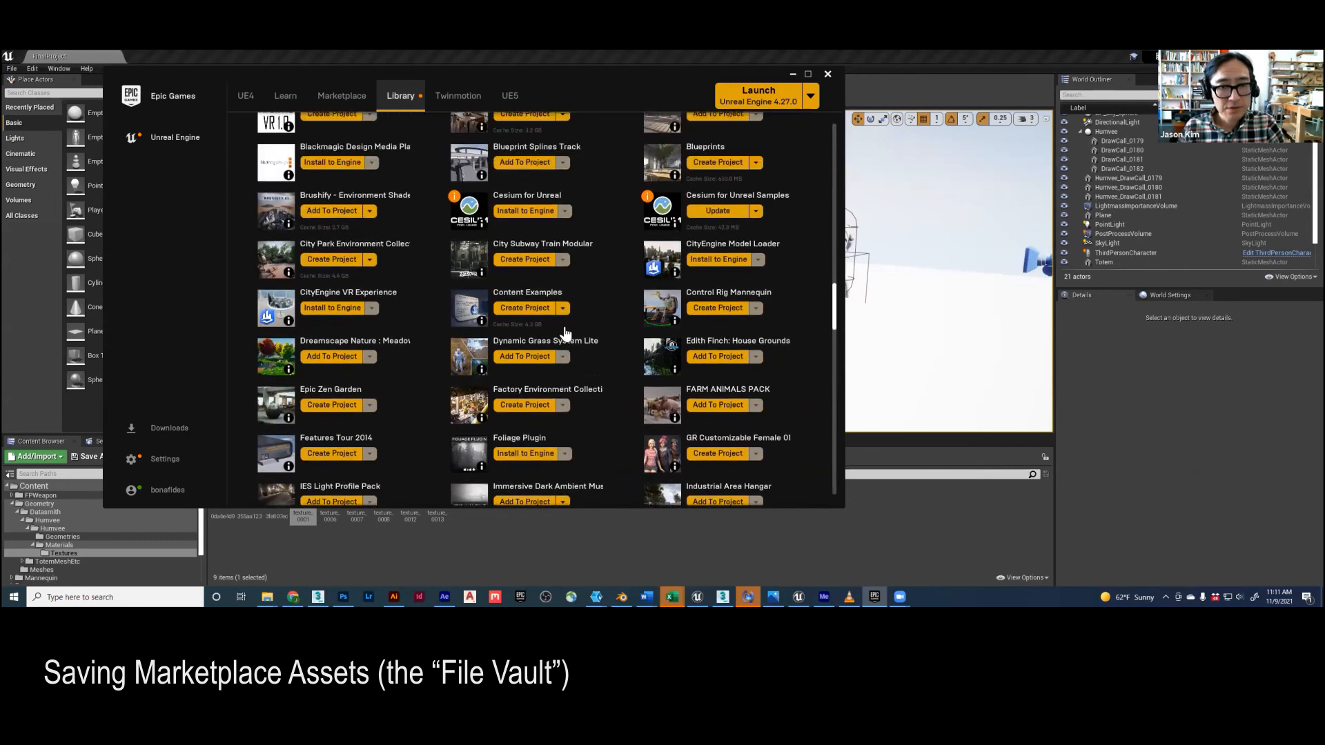
pyautogui.scroll(5, 564, 334)
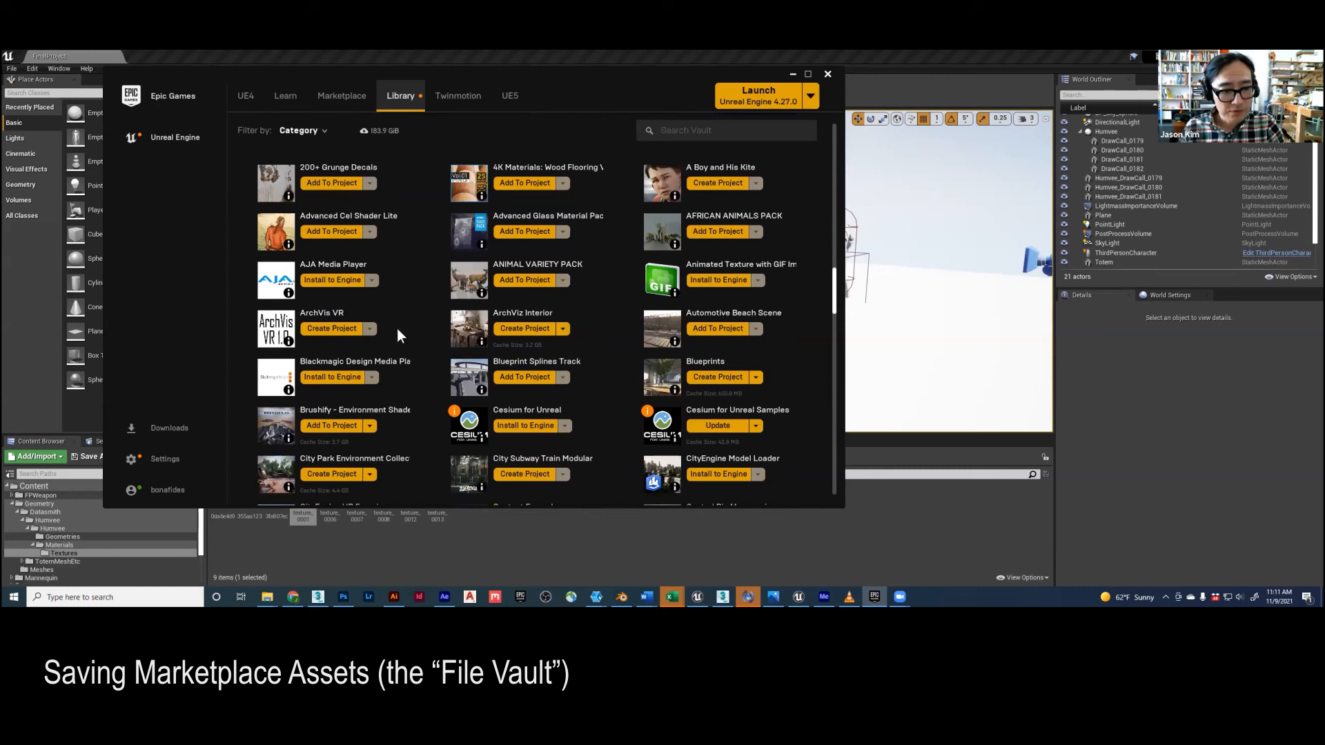
pyautogui.scroll(-7, 405, 334)
pyautogui.scroll(-7, 405, 336)
pyautogui.scroll(-7, 404, 334)
pyautogui.scroll(-7, 404, 334)
pyautogui.scroll(-8, 402, 334)
pyautogui.scroll(-2, 403, 334)
pyautogui.scroll(-3, 403, 334)
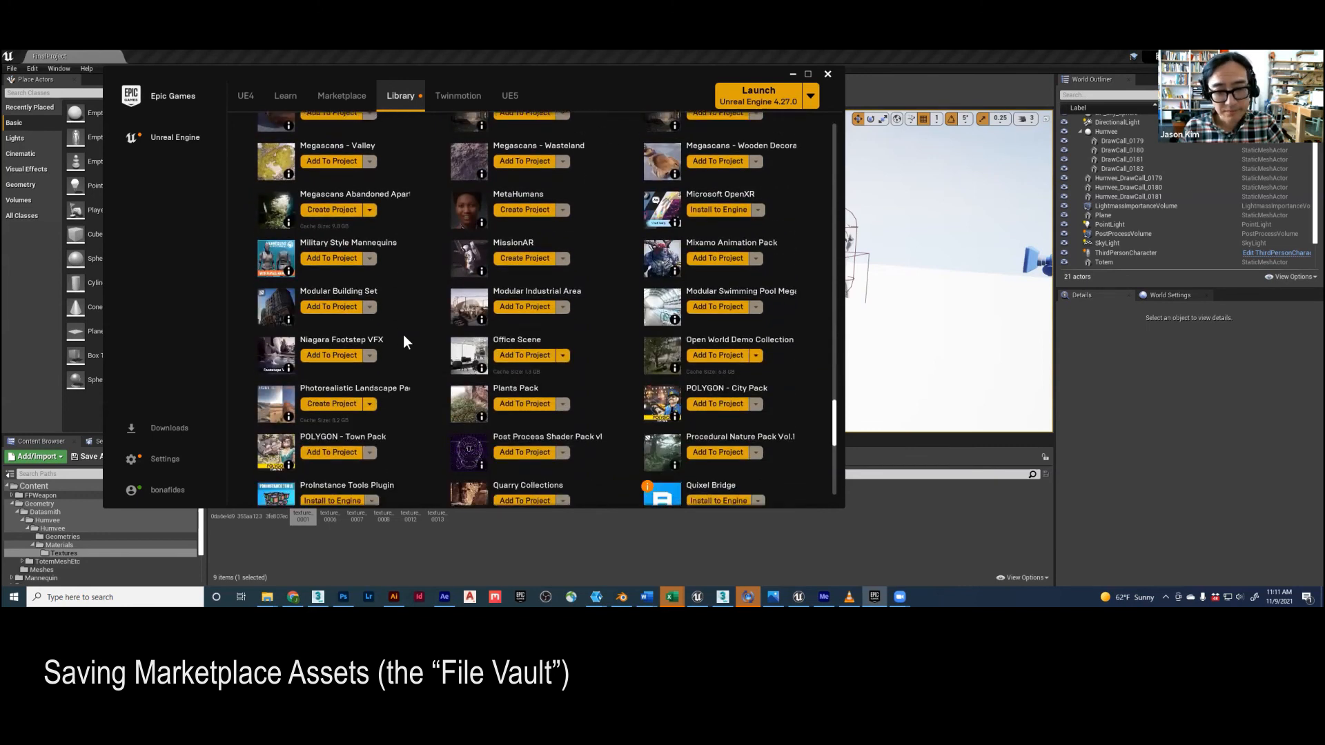